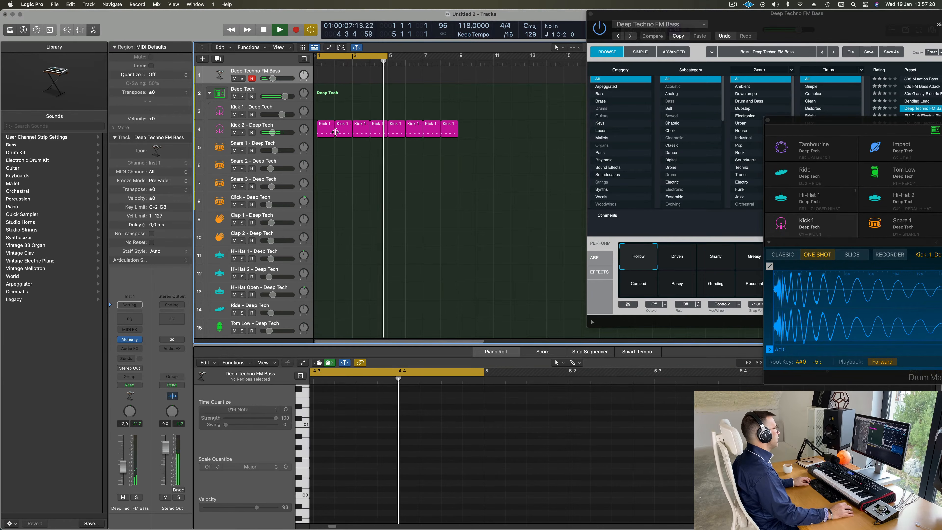
# Step: Copy the first Kick 2 region to bar 1 of the Snare 1 track and transpose its four notes up two octaves
pyautogui.click(325, 130)
pyautogui.moveTo(326, 151); pyautogui.dragTo(346, 128)
pyautogui.click(327, 143)
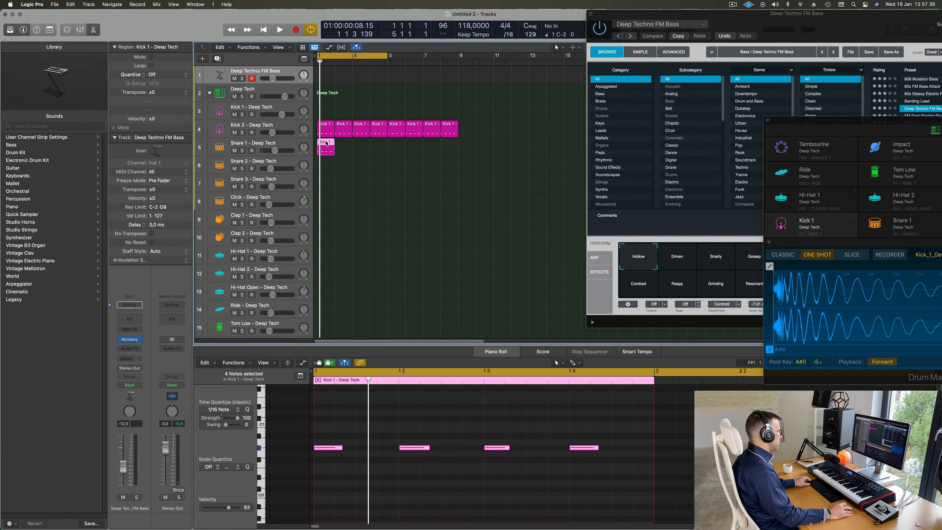
pyautogui.moveTo(337, 437); pyautogui.dragTo(640, 478)
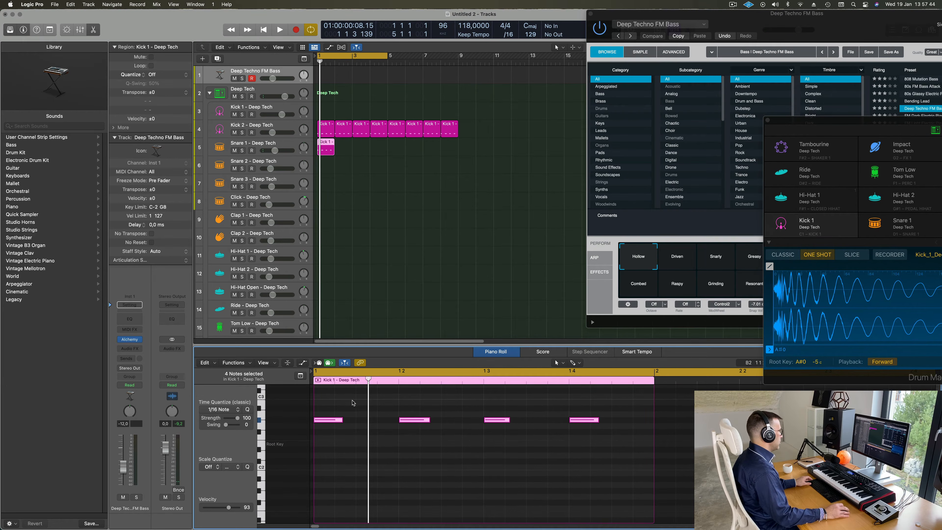
# Step: Delete the Snare 1 notes on beats 1 and 3 and lower the two remaining notes by about five semitones during playback
pyautogui.click(341, 420)
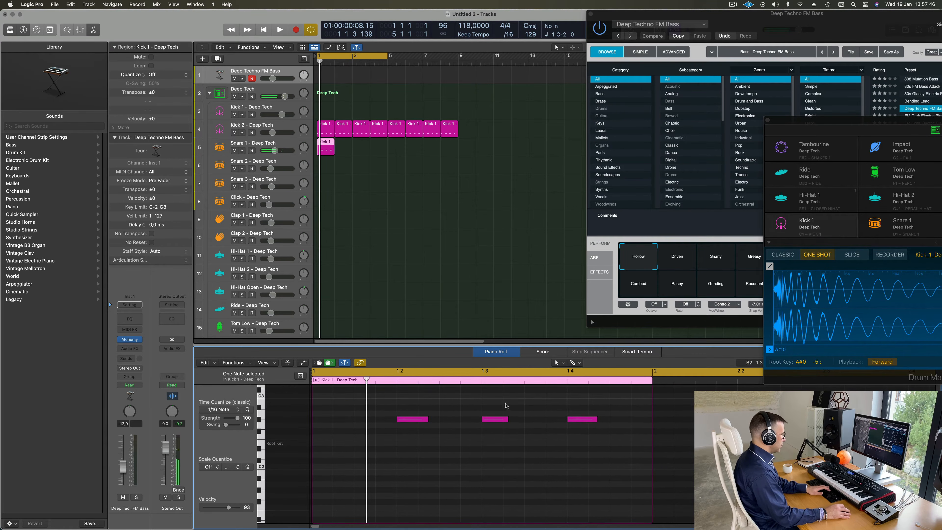
pyautogui.moveTo(407, 398); pyautogui.dragTo(701, 470)
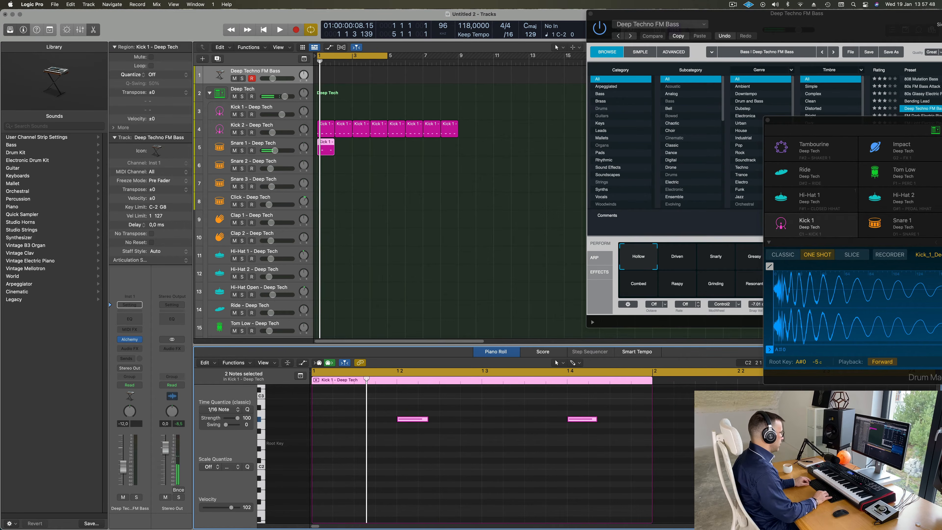
pyautogui.press('space')
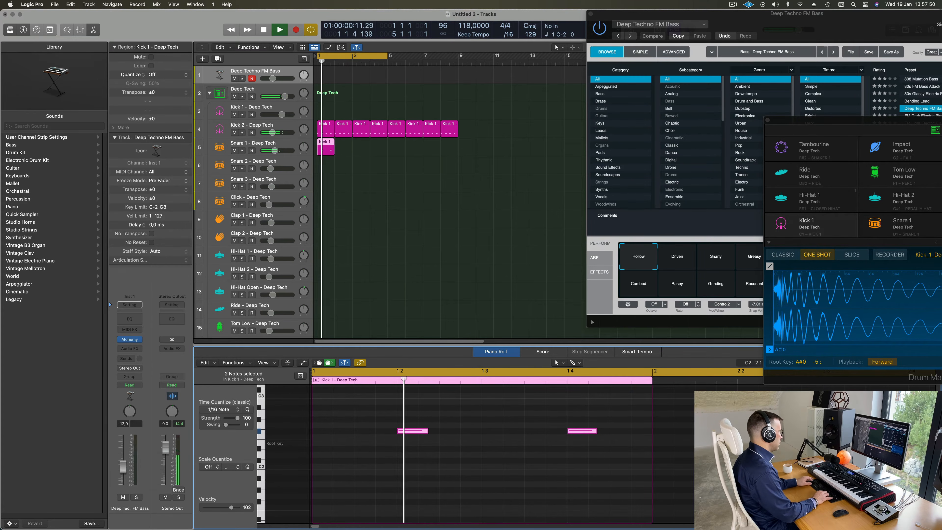
pyautogui.hotkey('alt', 'Down')
pyautogui.hotkey('alt', 'Down')
pyautogui.hotkey('alt', 'Down')
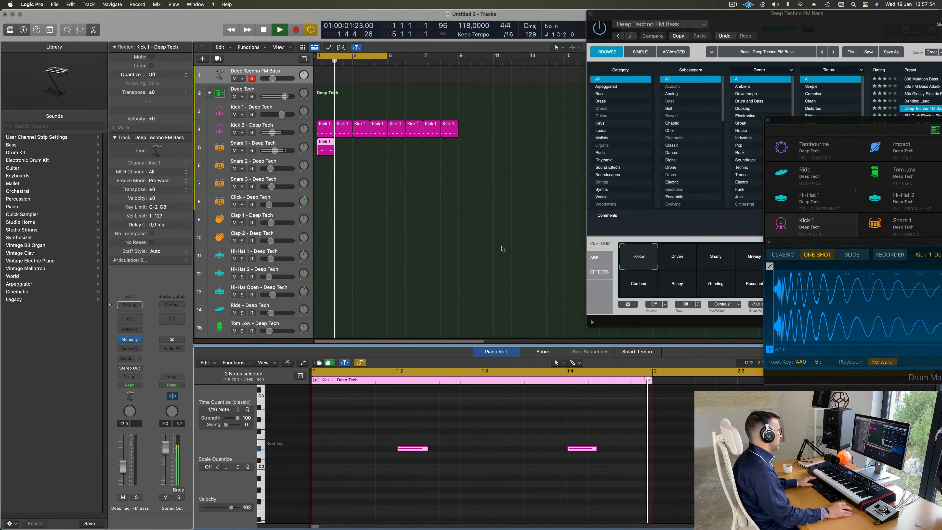
# Step: Repeat the one-bar Snare 1 region up to bar 9 and play the pattern back
pyautogui.click(341, 151)
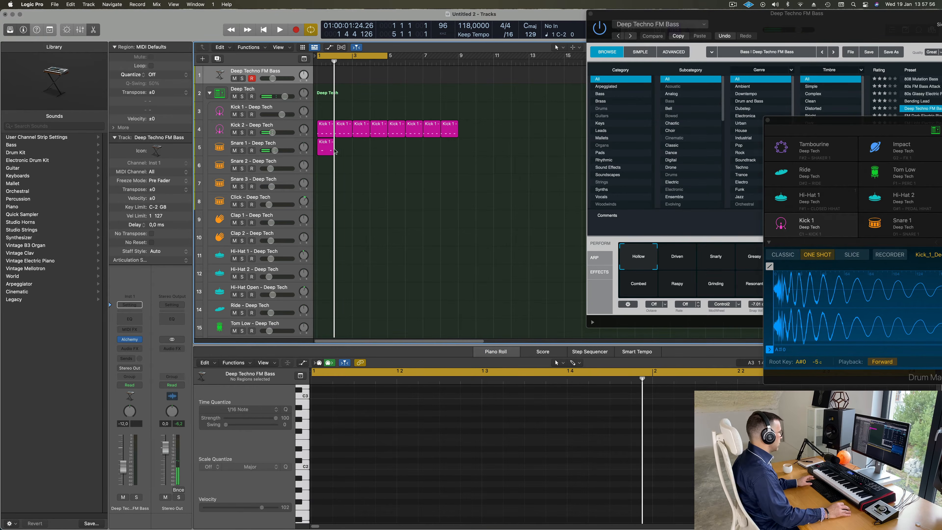
pyautogui.click(323, 151)
pyautogui.press('super+r')
pyautogui.press('super+r')
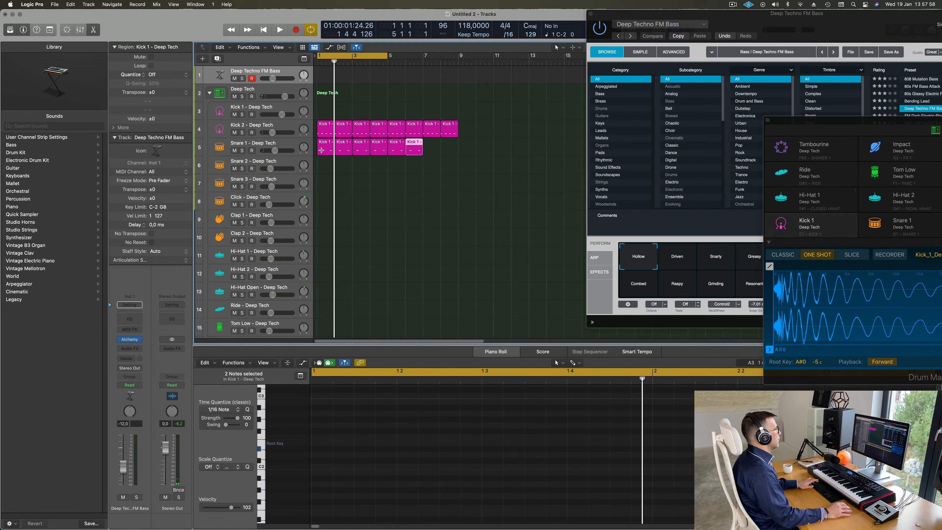
pyautogui.click(321, 150)
pyautogui.press('space')
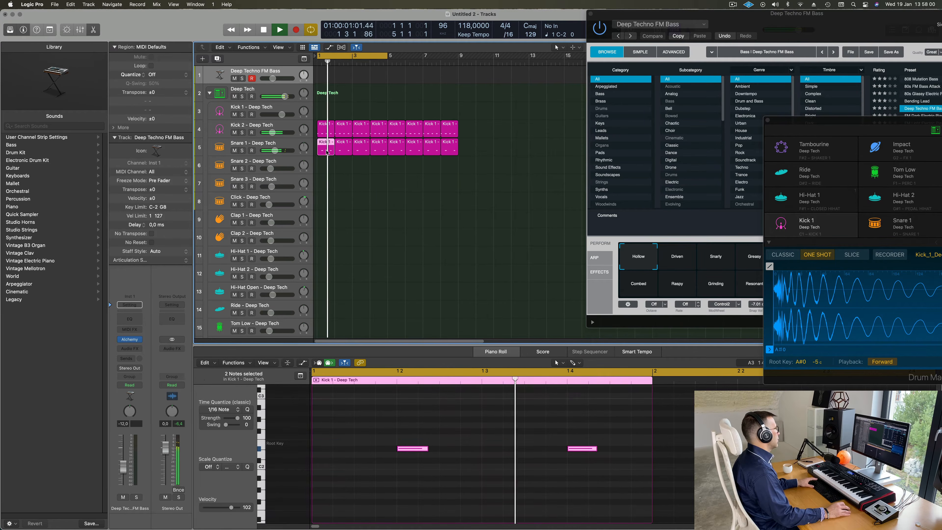
pyautogui.press('space')
# Step: Copy the first Kick 2 region to Hi-Hat Open, raise its notes to just above C3 and shift them an eighth note later
pyautogui.moveTo(325, 134); pyautogui.dragTo(322, 310)
pyautogui.moveTo(328, 429); pyautogui.dragTo(684, 505)
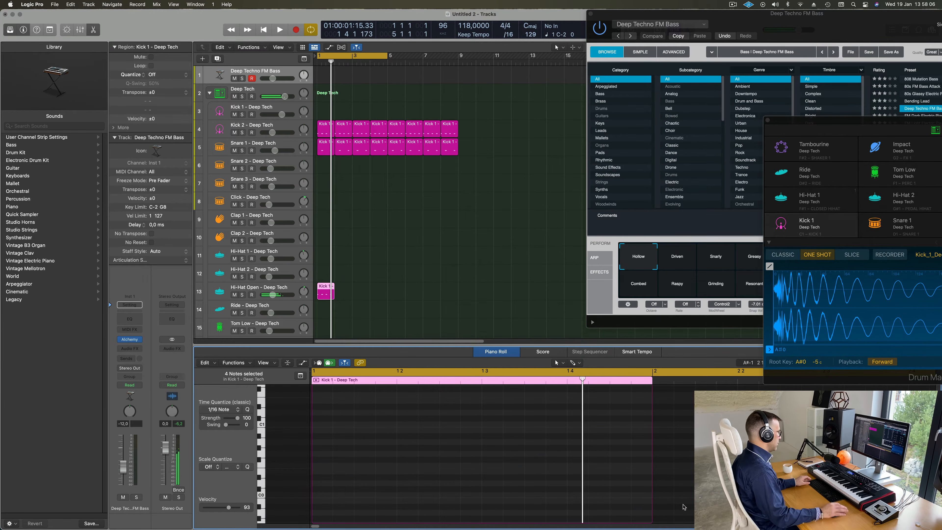
pyautogui.scroll(3, 493, 469)
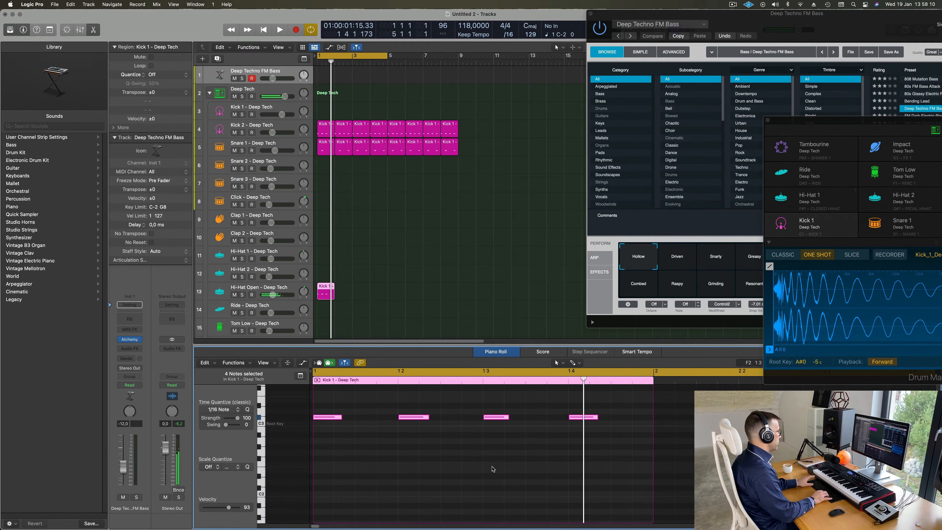
pyautogui.press('space')
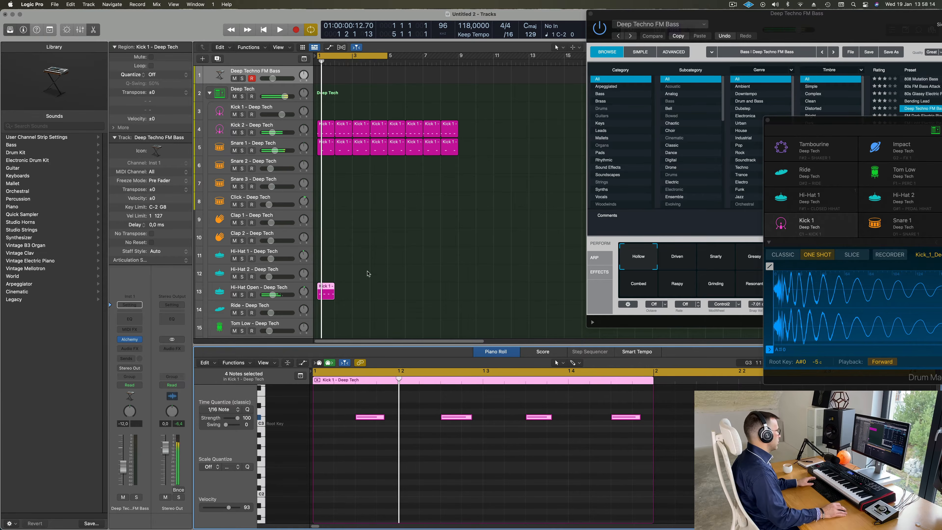
# Step: Repeat the one-bar Hi-Hat Open region up to bar 9 and play the beat
pyautogui.click(327, 300)
pyautogui.press('super+r')
pyautogui.press('super+r')
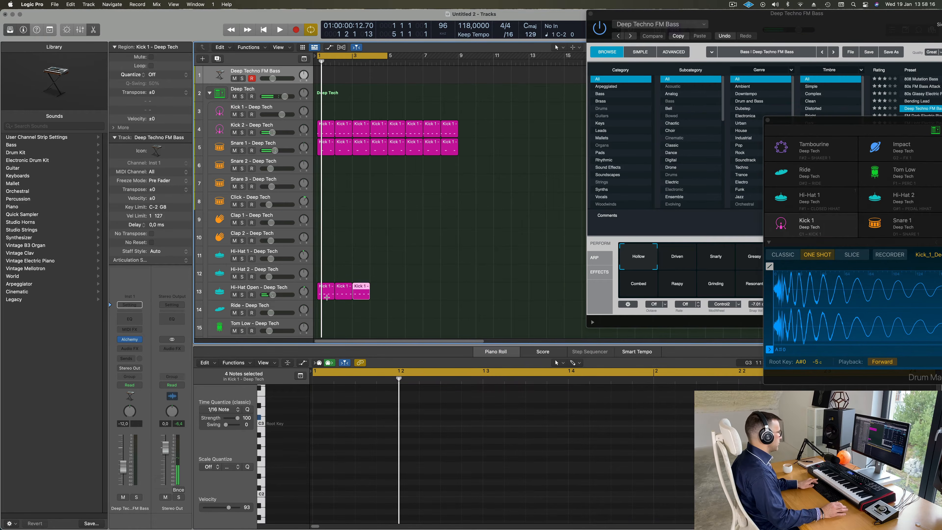
pyautogui.click(365, 253)
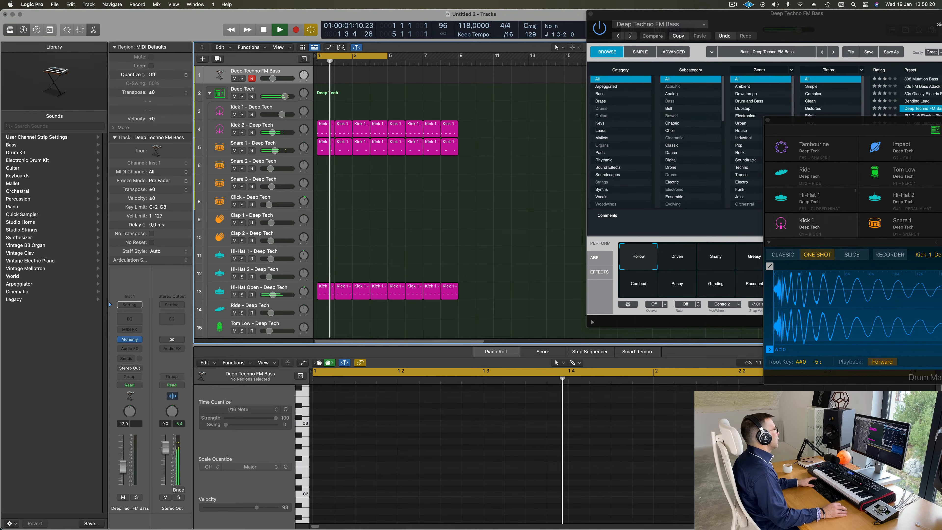
# Step: Lower the Hi-Hat Open track's volume to -16.0 dB during playback, then stop playback
pyautogui.click(296, 290)
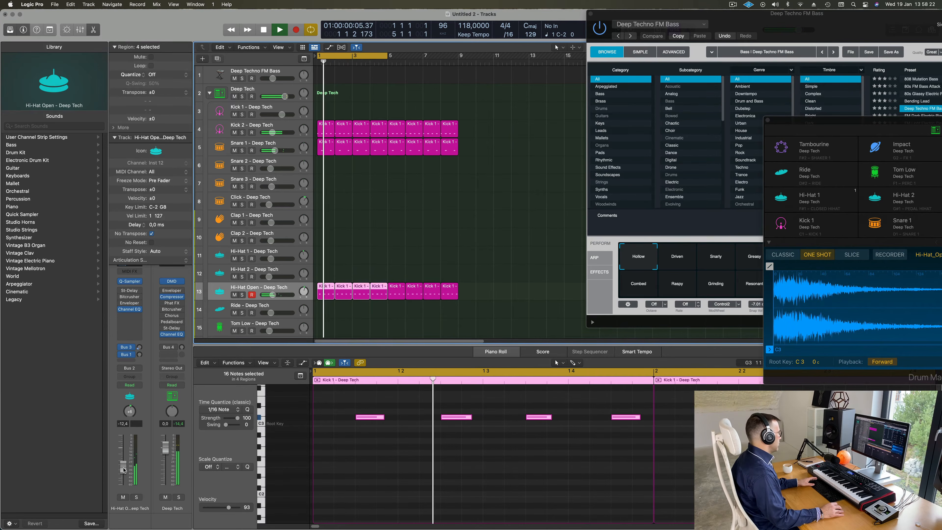
pyautogui.moveTo(122, 471); pyautogui.dragTo(122, 473)
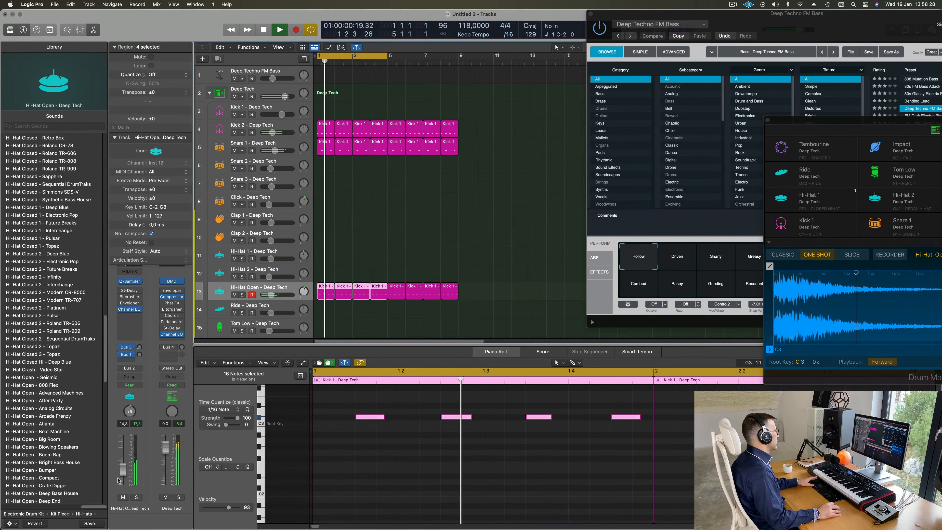
pyautogui.moveTo(123, 473); pyautogui.dragTo(123, 477)
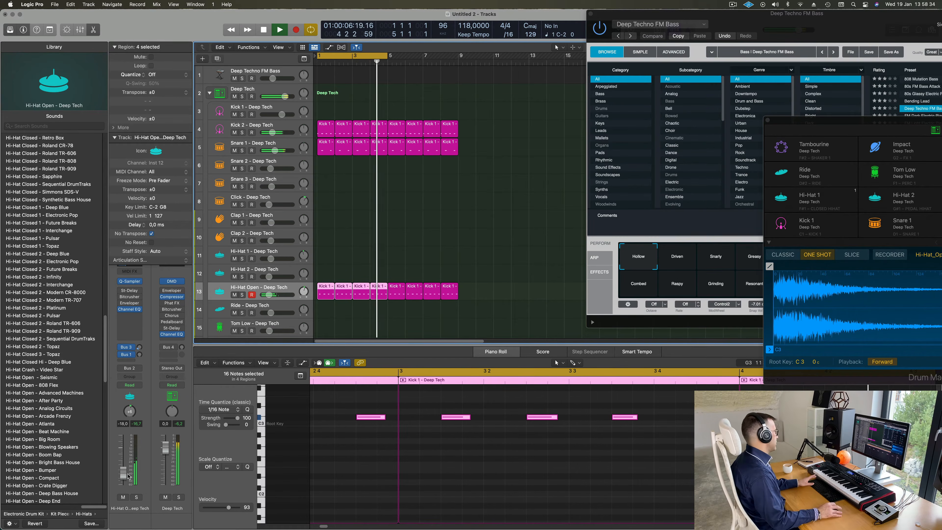
pyautogui.scroll(-3, 432, 298)
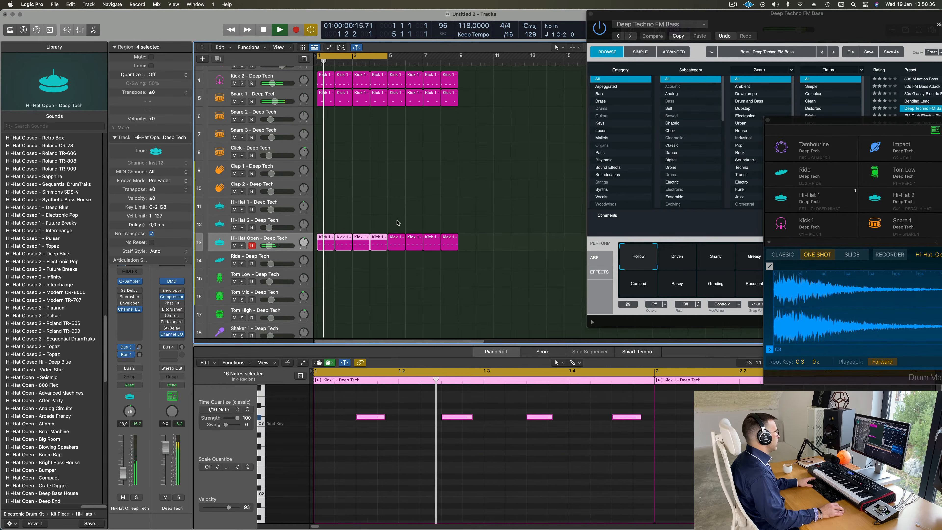
pyautogui.click(377, 179)
pyautogui.press('space')
# Step: Copy the first Snare 1 region to bar 1 of the Tom Low track and transpose its two notes down two octaves
pyautogui.scroll(3, 371, 149)
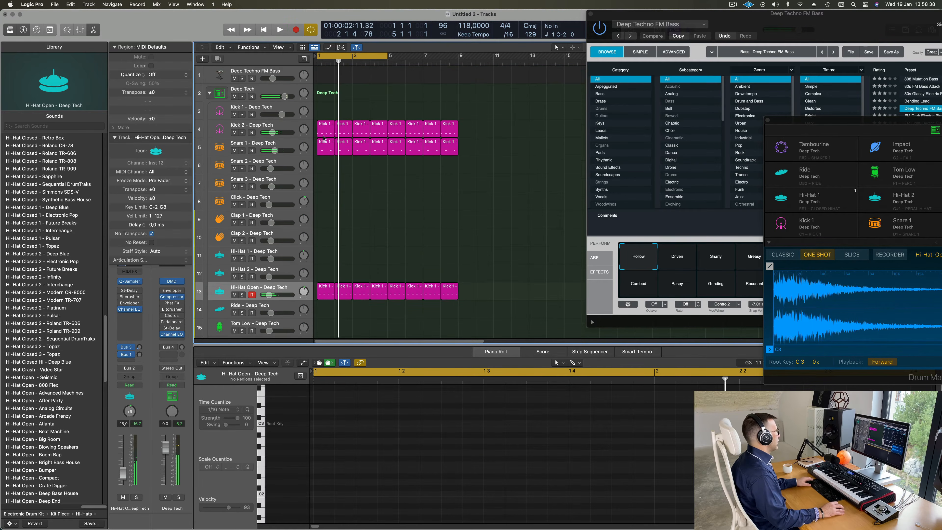
pyautogui.click(324, 154)
pyautogui.moveTo(318, 312); pyautogui.dragTo(315, 314)
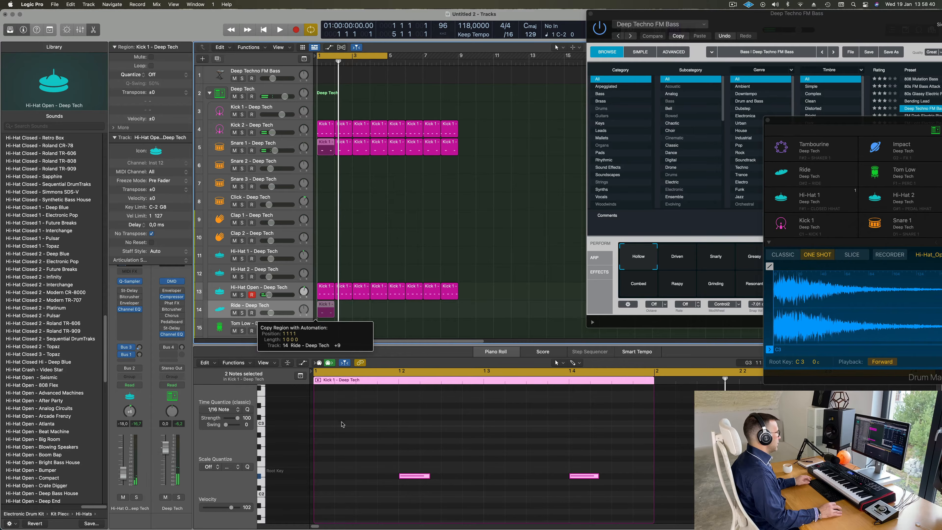
pyautogui.moveTo(370, 443); pyautogui.dragTo(606, 511)
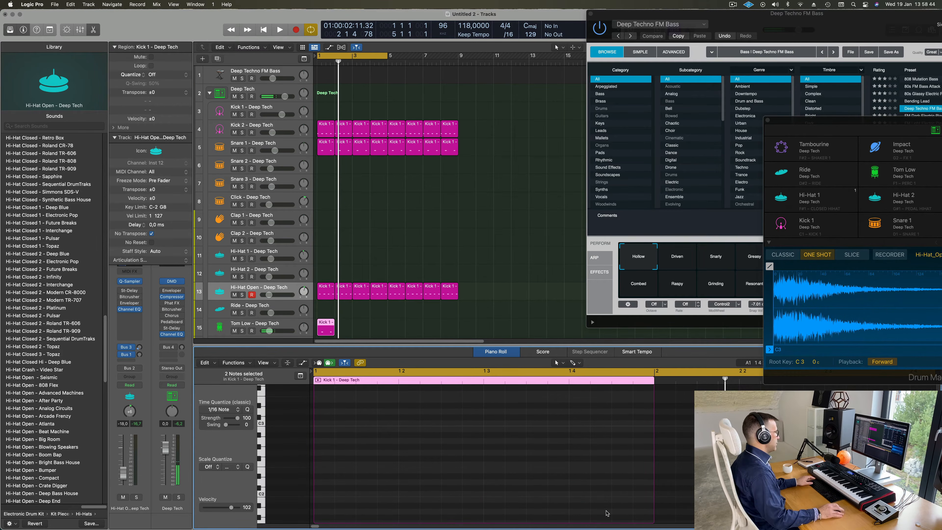
pyautogui.scroll(-5, 585, 480)
# Step: Move the two Tom Low notes an eighth note later and play the pattern
pyautogui.press('space')
pyautogui.press('space')
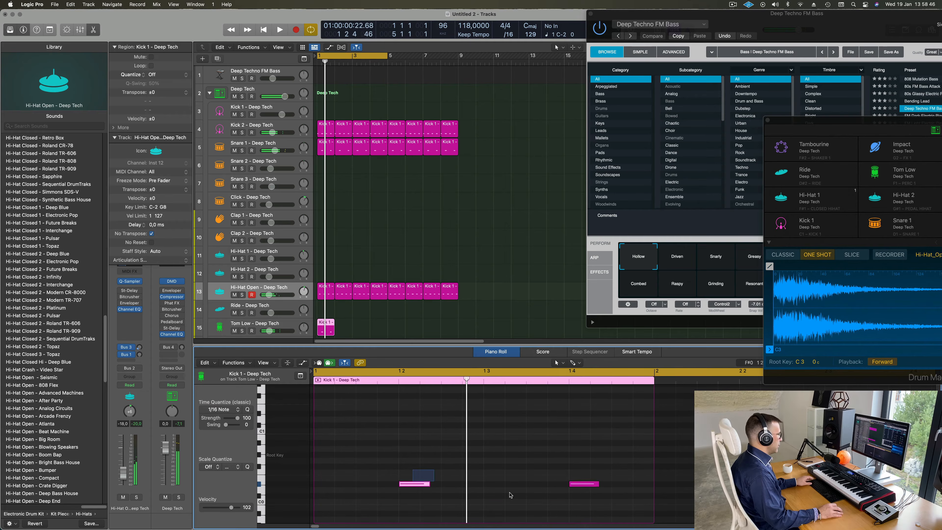
pyautogui.moveTo(413, 471); pyautogui.dragTo(582, 503)
pyautogui.press('space')
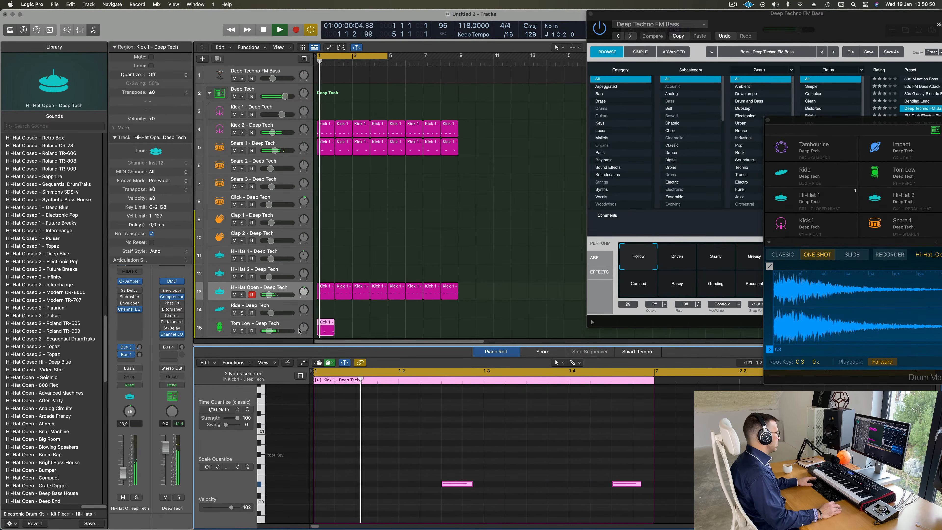
# Step: Repeat the one-bar Tom Low region up to bar 9
pyautogui.click(325, 328)
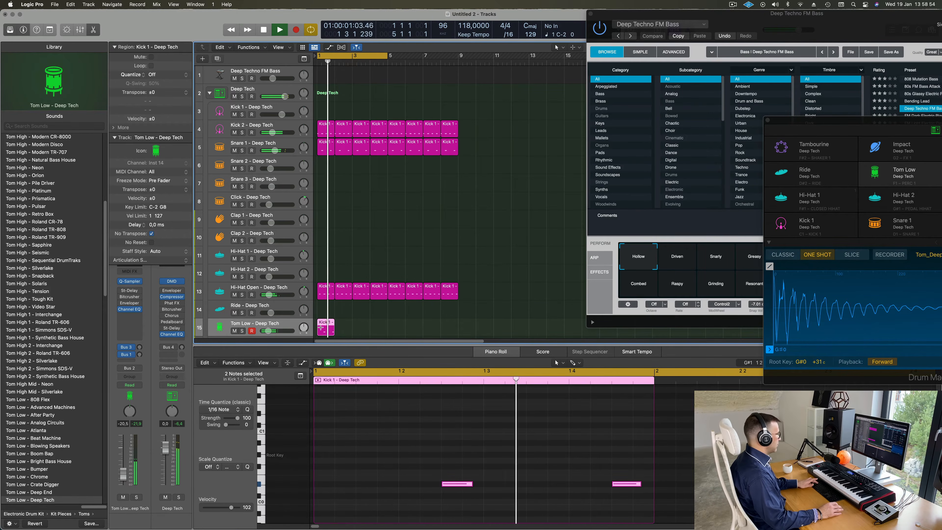
pyautogui.press('super+r')
pyautogui.press('super+r')
pyautogui.press('super+r')
pyautogui.press('super+r')
pyautogui.press('super+r')
pyautogui.press('super+r')
pyautogui.press('super+r')
# Step: Color all the drum regions by their tracks and name them after their tracks
pyautogui.press('super+Up')
pyautogui.press('super+Up')
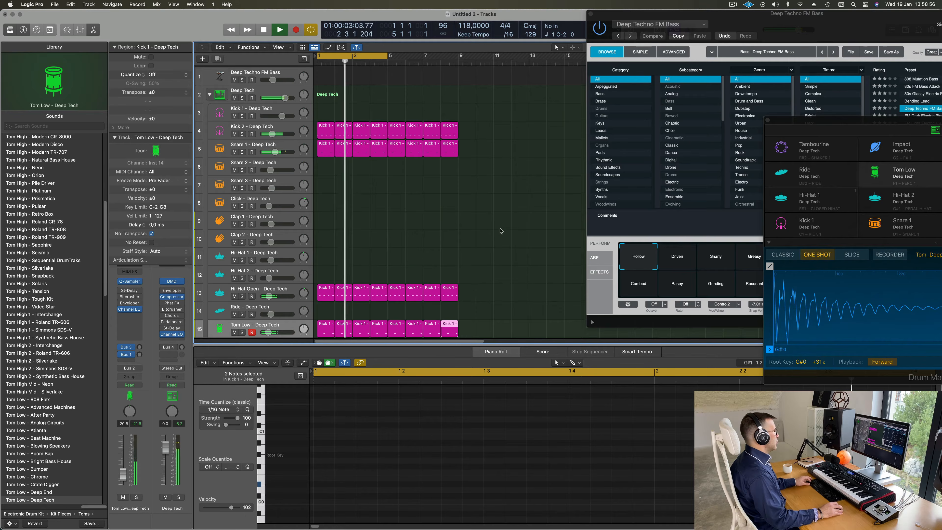
pyautogui.press('super+a')
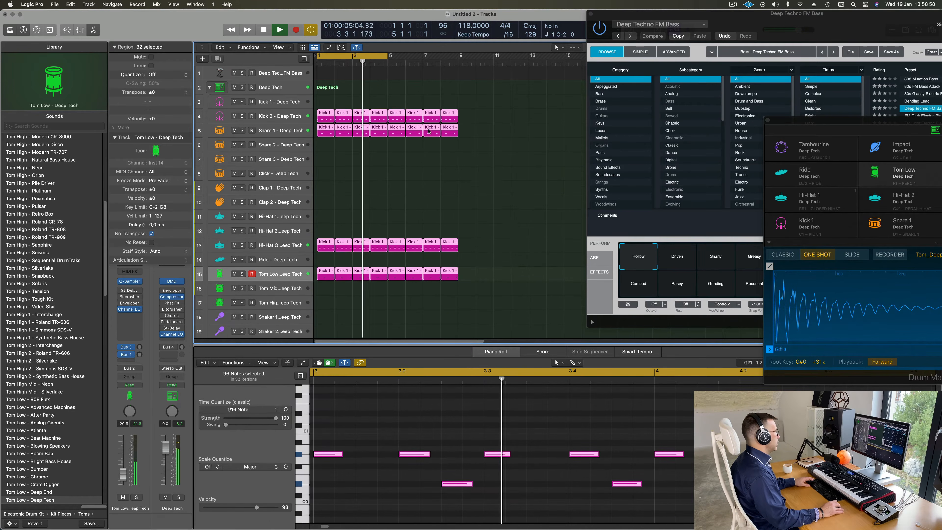
pyautogui.rightClick(427, 131)
pyautogui.click(427, 133)
pyautogui.rightClick(436, 130)
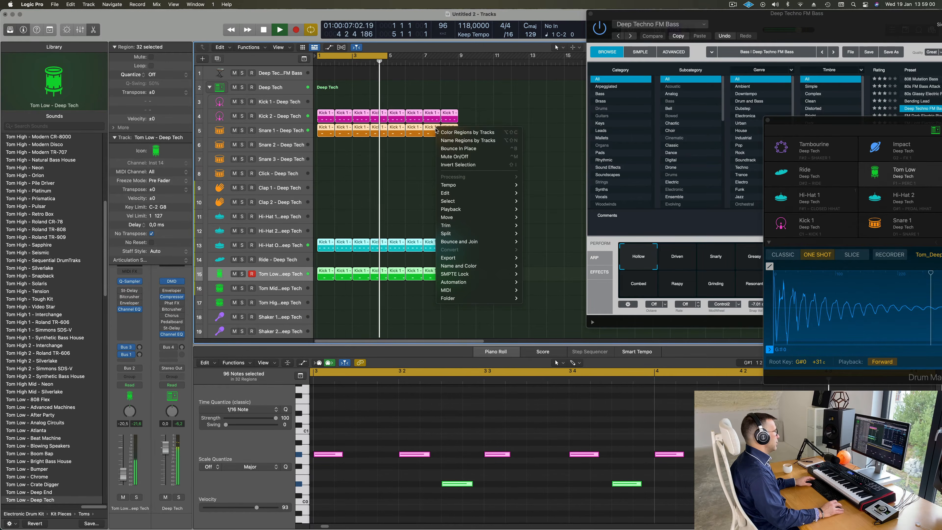
pyautogui.click(401, 174)
pyautogui.rightClick(402, 174)
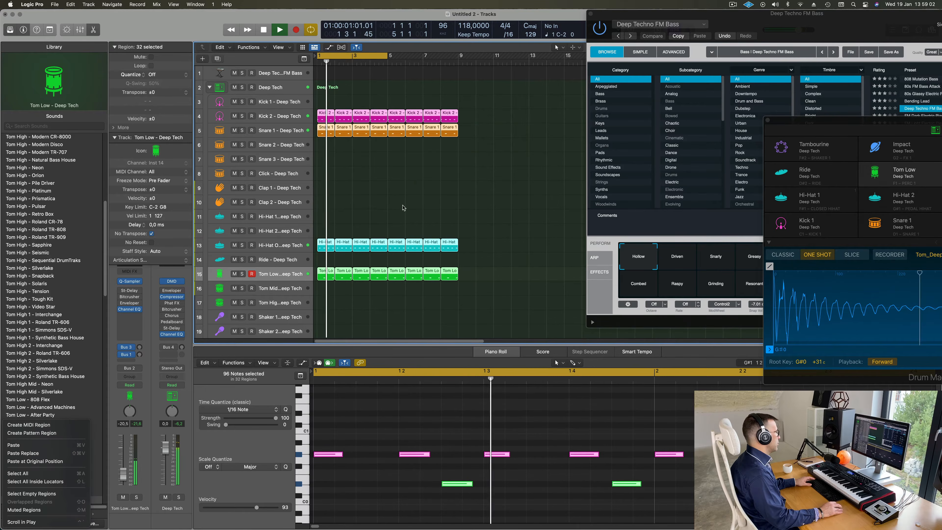
# Step: Select the Deep Techno FM Bass track and extend the cycle range to bar 9
pyautogui.click(286, 73)
pyautogui.click(281, 73)
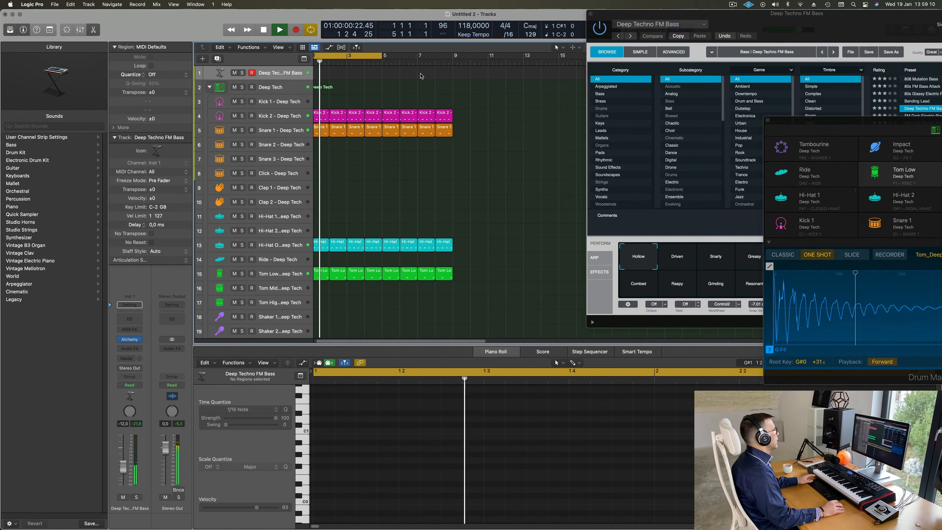
pyautogui.moveTo(382, 58); pyautogui.dragTo(451, 71)
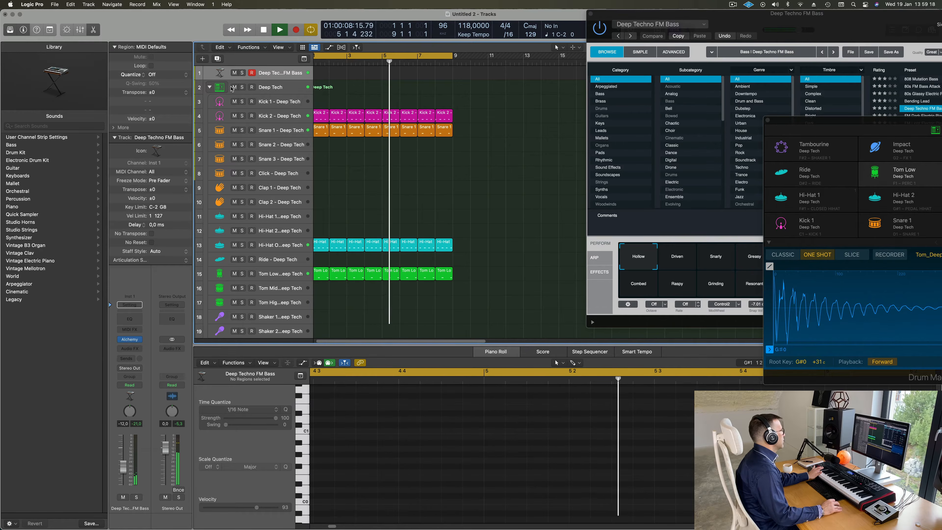
# Step: Enlarge the Deep Techno FM Bass track with Track Zoom and record a MIDI bass line across bars 1 to 8
pyautogui.click(49, 29)
pyautogui.click(100, 52)
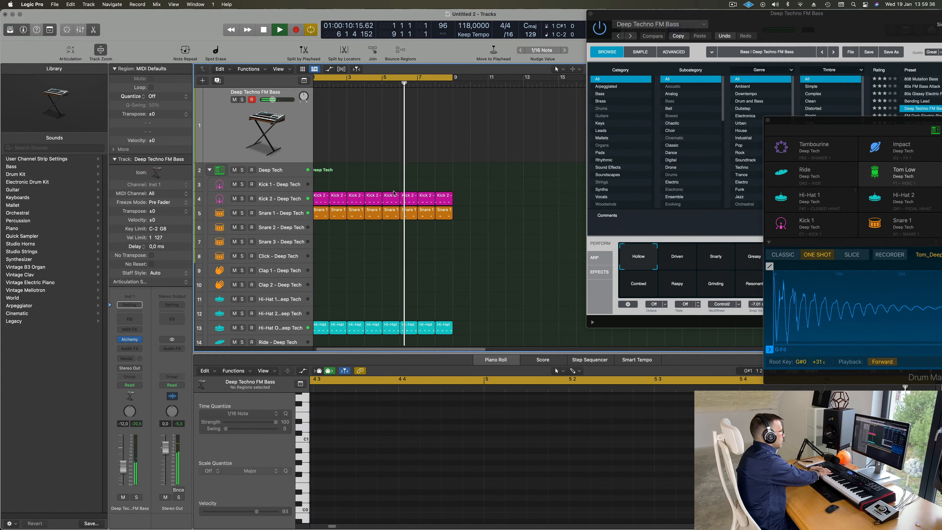
pyautogui.press('r')
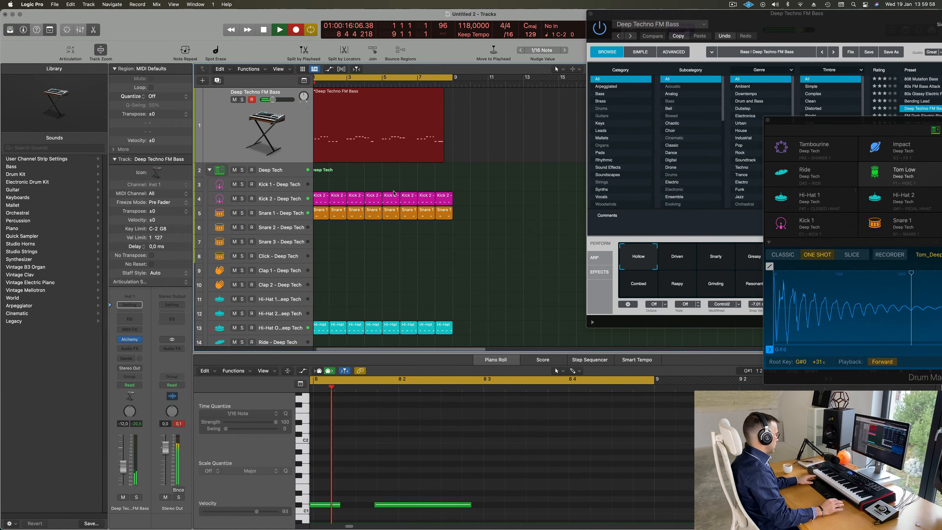
pyautogui.press('space')
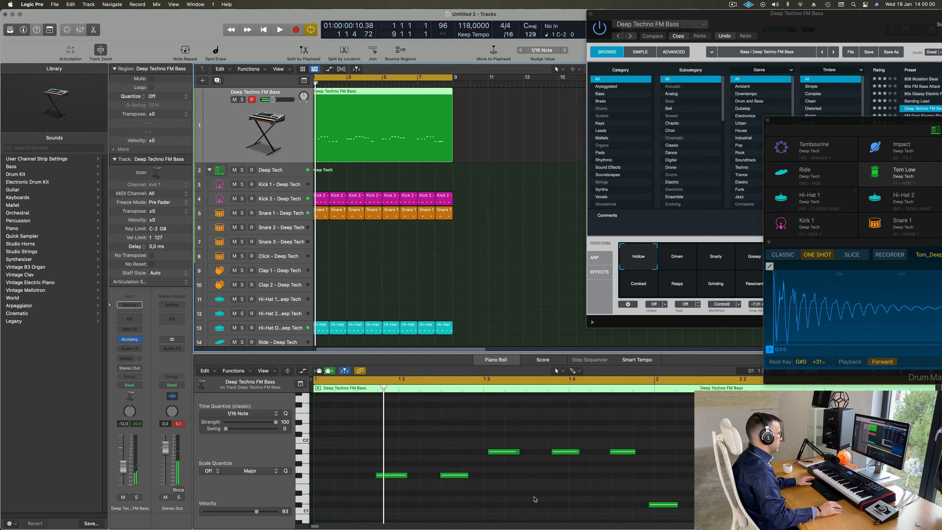
# Step: Select all the recorded bass notes and quantize them to 1/16 Note
pyautogui.press('super+a')
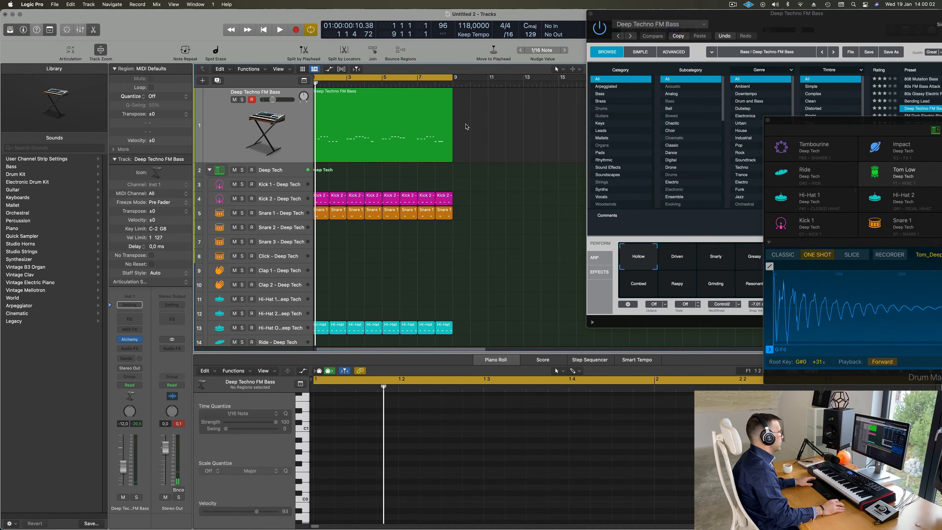
pyautogui.click(409, 104)
pyautogui.scroll(3, 470, 501)
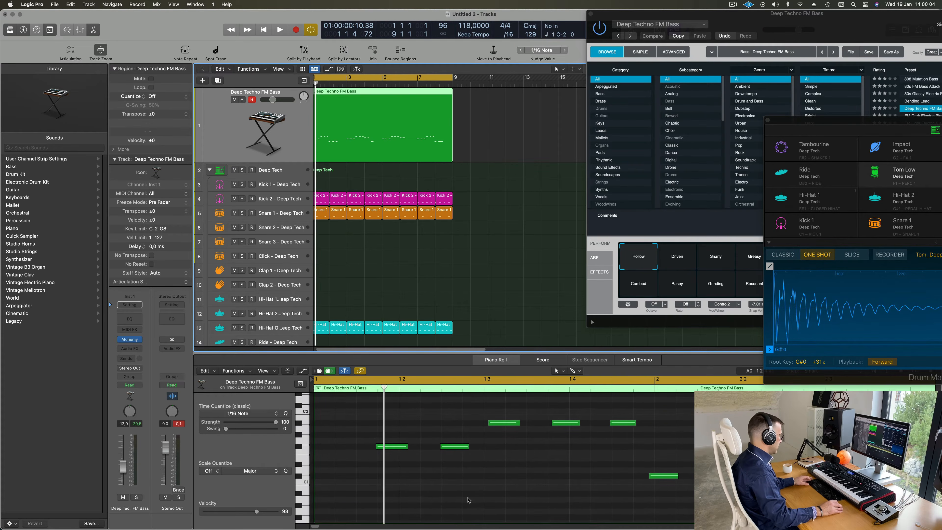
pyautogui.press('super+a')
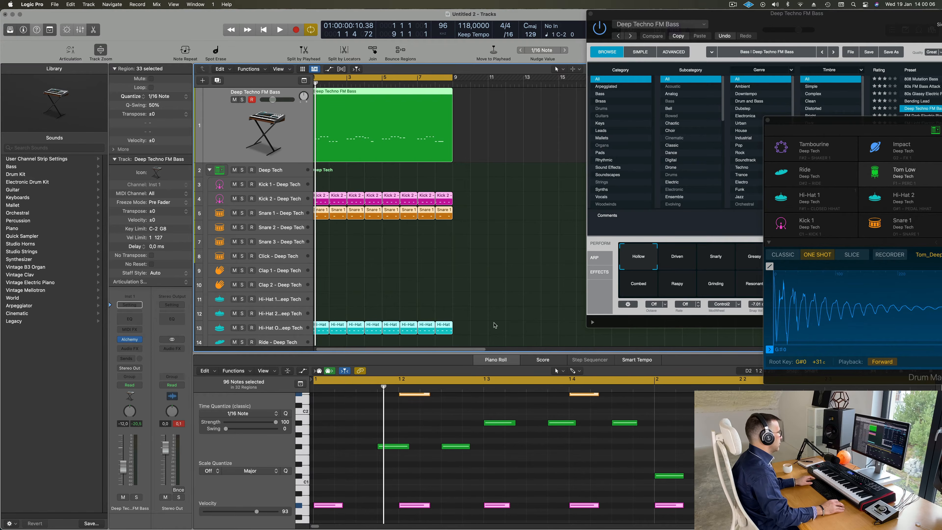
pyautogui.click(434, 469)
pyautogui.press('space')
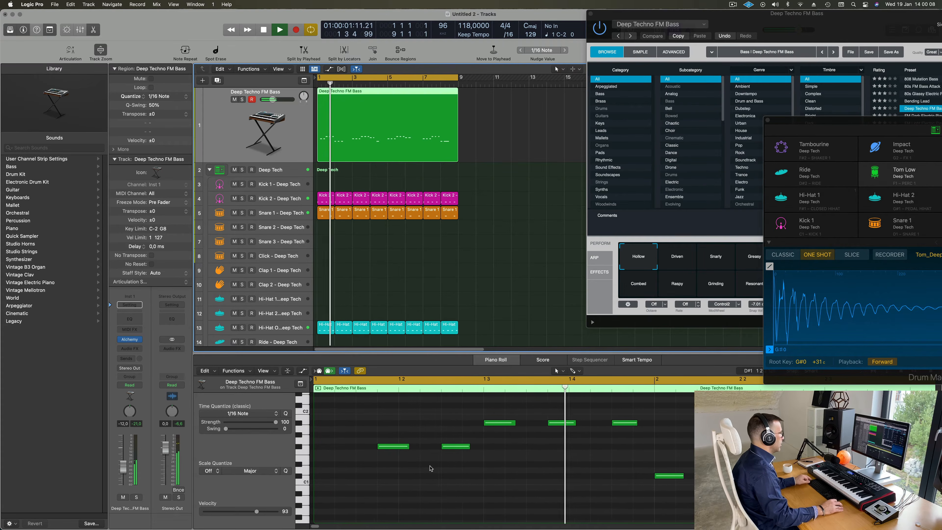
# Step: Move the first note of the Deep Techno FM Bass region to the start of bar 1 and play the line back
pyautogui.scroll(-4, 425, 473)
pyautogui.press('space')
pyautogui.moveTo(358, 448); pyautogui.dragTo(326, 449)
pyautogui.press('space')
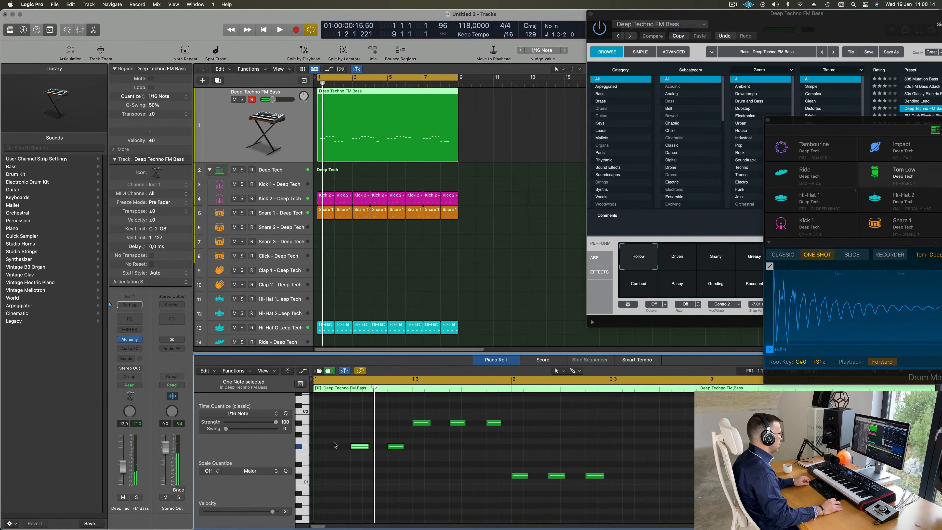
pyautogui.moveTo(358, 447); pyautogui.dragTo(325, 449)
pyautogui.press('space')
pyautogui.scroll(-5, 342, 452)
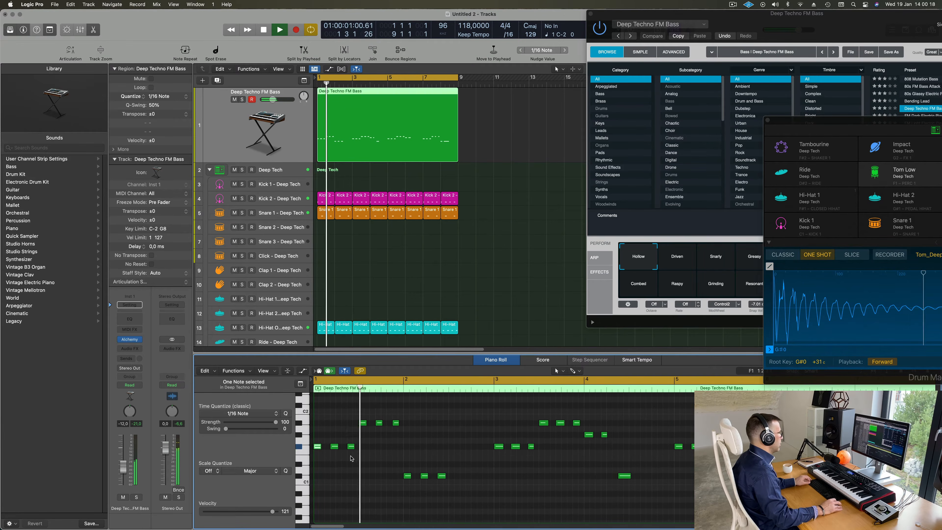
pyautogui.scroll(-3, 386, 461)
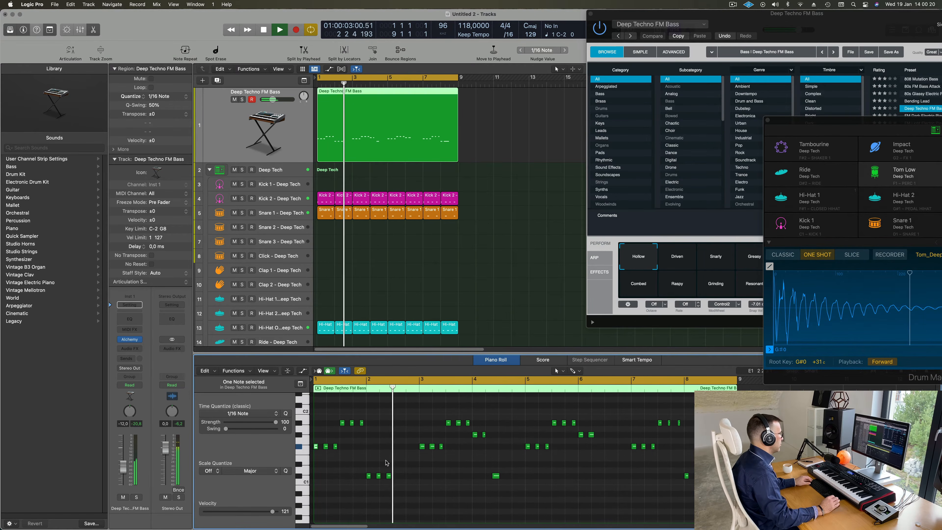
pyautogui.scroll(1, 400, 465)
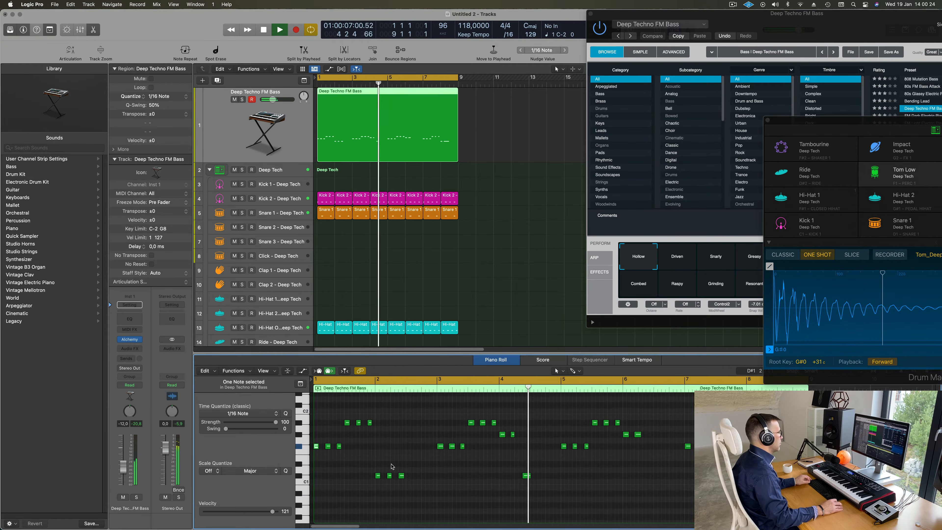
# Step: Split the Deep Techno FM Bass region at bar 3 and delete the part after it
pyautogui.press('Return')
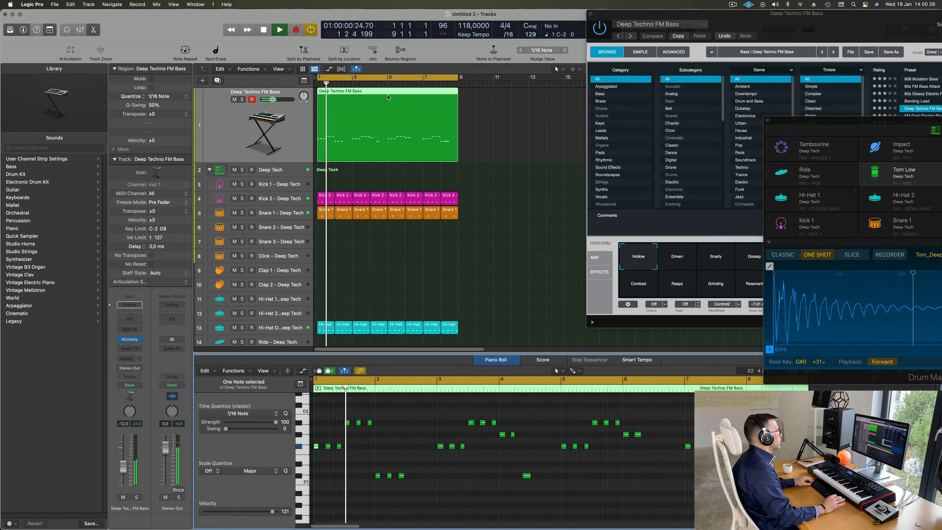
pyautogui.press('Return')
pyautogui.click(353, 92)
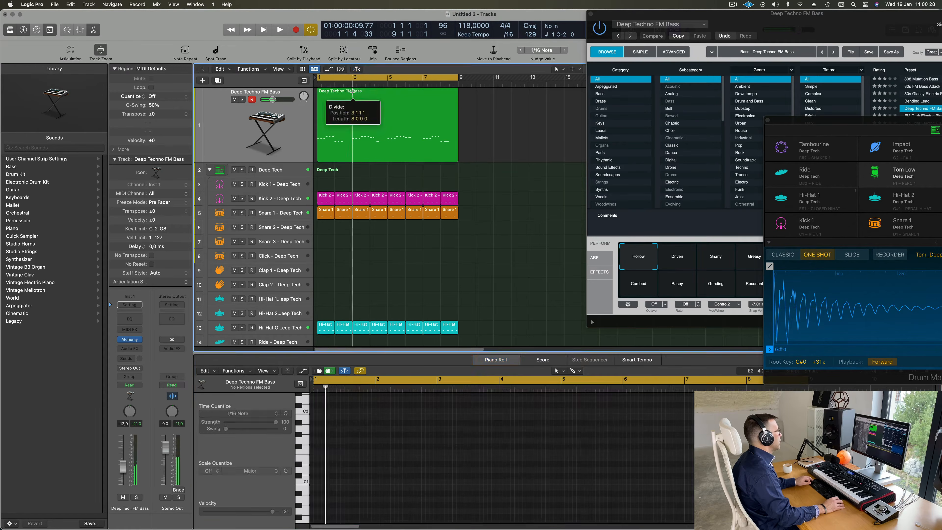
pyautogui.press('Delete')
pyautogui.press('space')
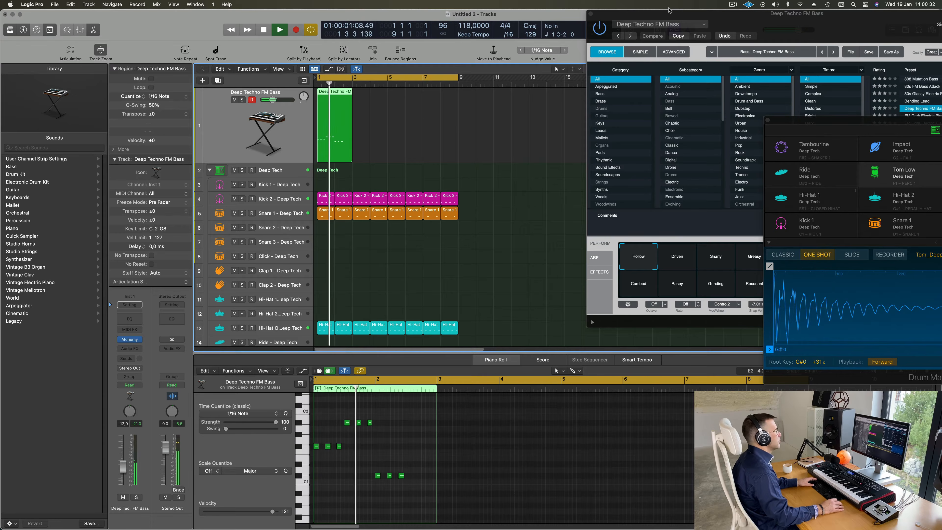
# Step: Copy the two-bar Deep Techno FM Bass region until it fills the track up to bar 9
pyautogui.moveTo(738, 22); pyautogui.dragTo(690, 95)
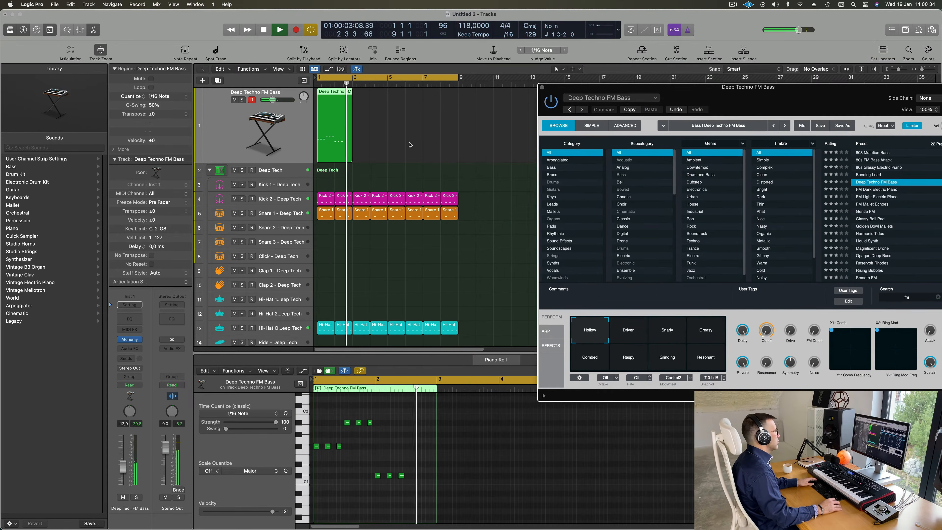
pyautogui.moveTo(337, 103); pyautogui.dragTo(397, 101)
pyautogui.moveTo(400, 101); pyautogui.dragTo(400, 101)
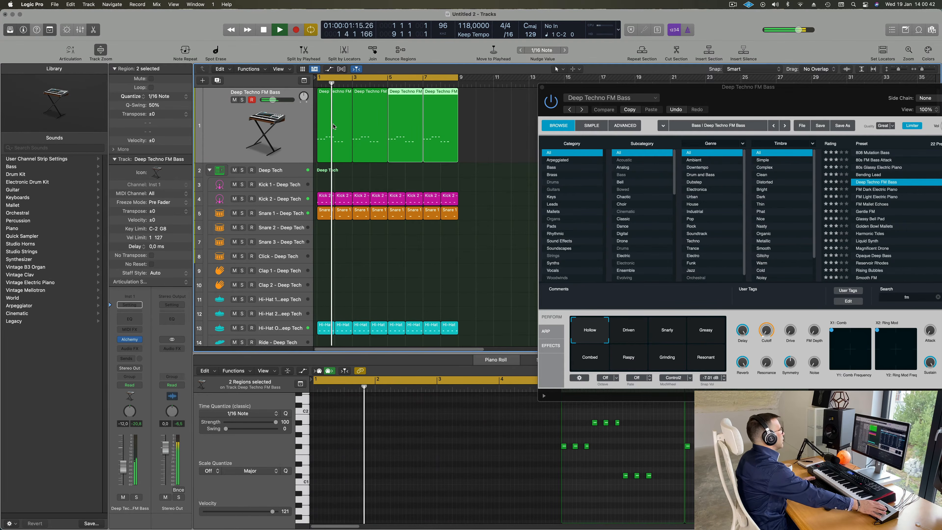
# Step: Raise the Deep Techno FM Bass track's volume to -7.4 dB during playback
pyautogui.press('Return')
pyautogui.scroll(-2, 274, 138)
pyautogui.scroll(2, 274, 138)
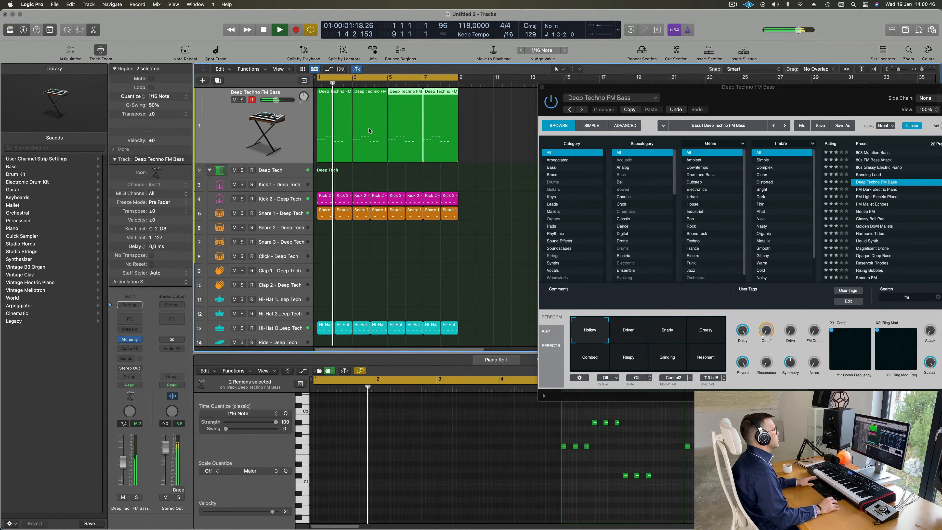
# Step: Duplicate the Deep Techno FM Bass track and copy its first two-bar region onto the new track at bar 1
pyautogui.click(226, 105)
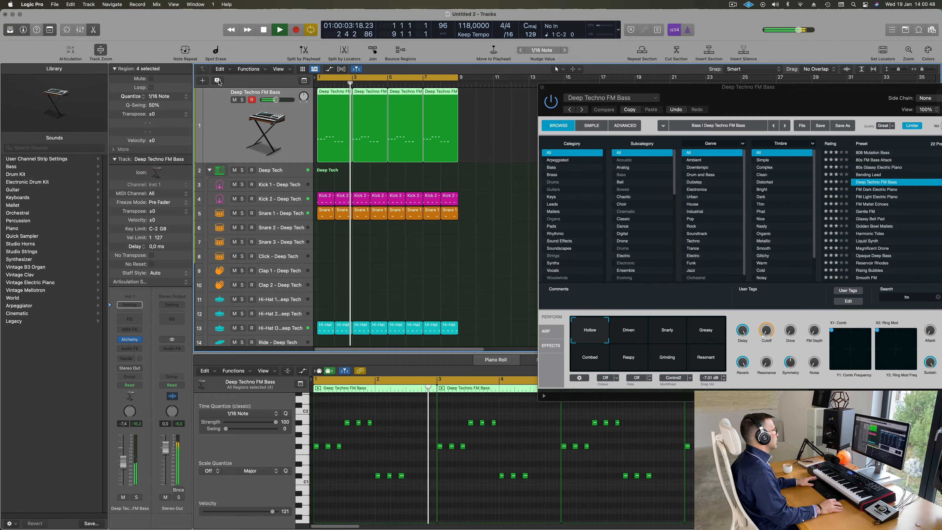
pyautogui.press('super+d')
pyautogui.press('space')
pyautogui.moveTo(331, 100); pyautogui.dragTo(334, 148)
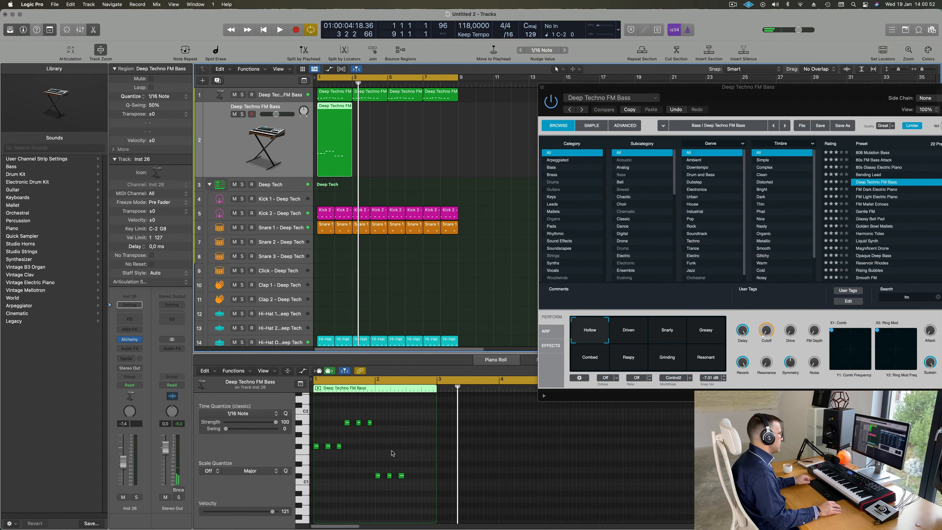
# Step: Delete all notes but the first F#1 in the copied region, move it to bar 2 beat 3 and extend it to bar 3
pyautogui.moveTo(325, 420); pyautogui.dragTo(413, 487)
pyautogui.press('Delete')
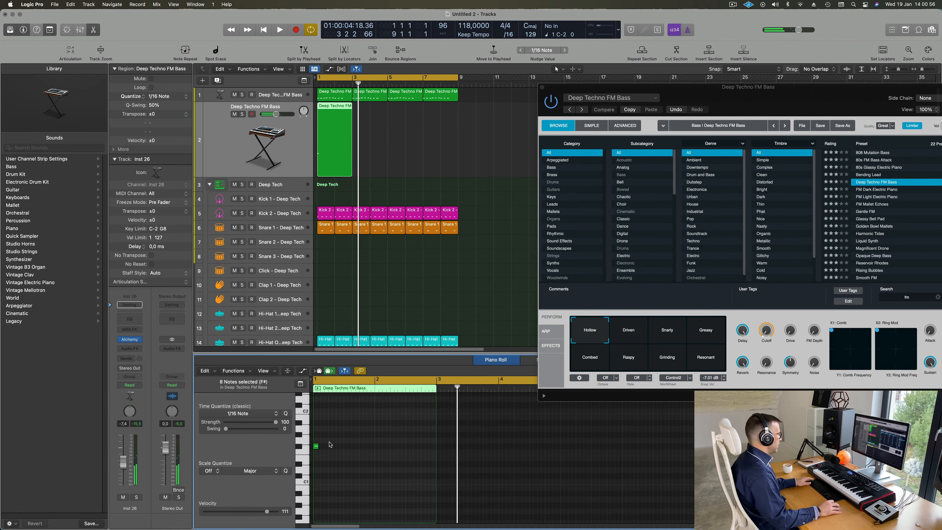
pyautogui.moveTo(317, 449); pyautogui.dragTo(427, 448)
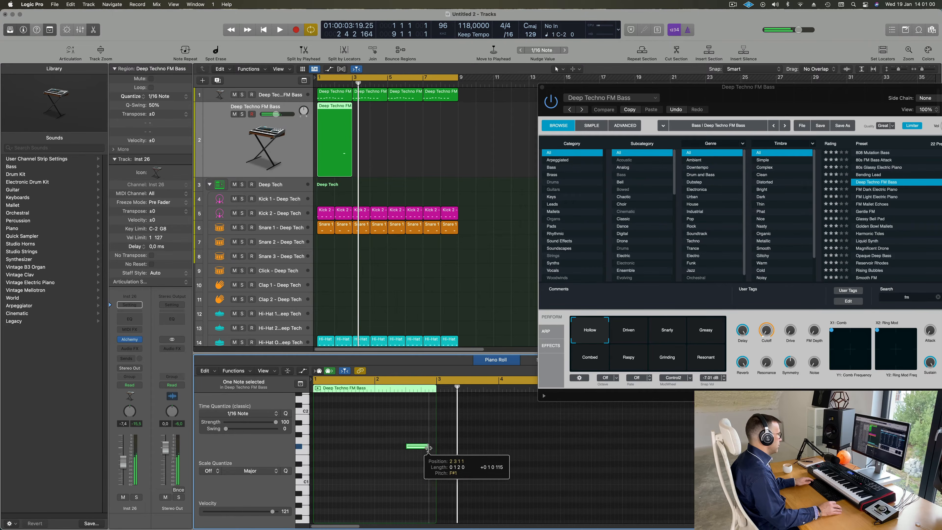
# Step: Open the duplicated track's Alchemy, clear the preset search and load Short Vox Brass from the Brass category
pyautogui.click(240, 145)
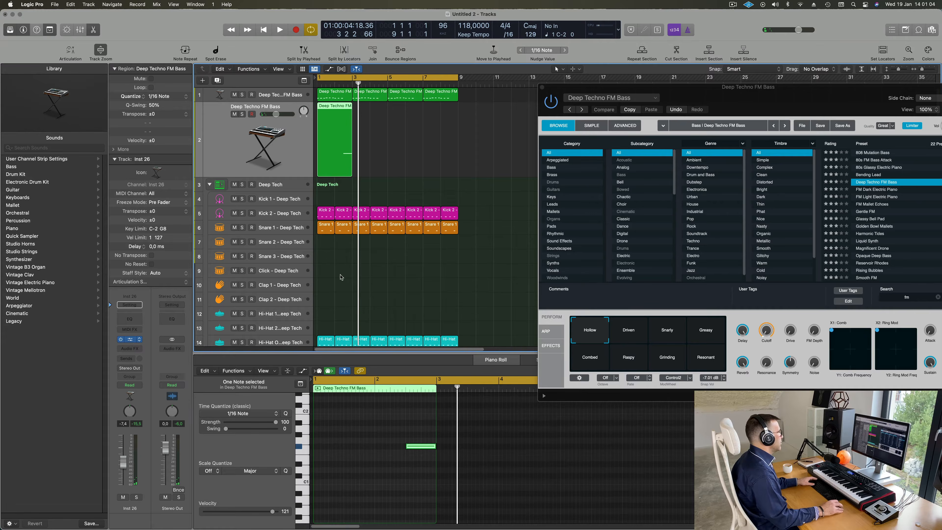
pyautogui.press('space')
pyautogui.moveTo(517, 104); pyautogui.dragTo(640, 128)
pyautogui.press('Return')
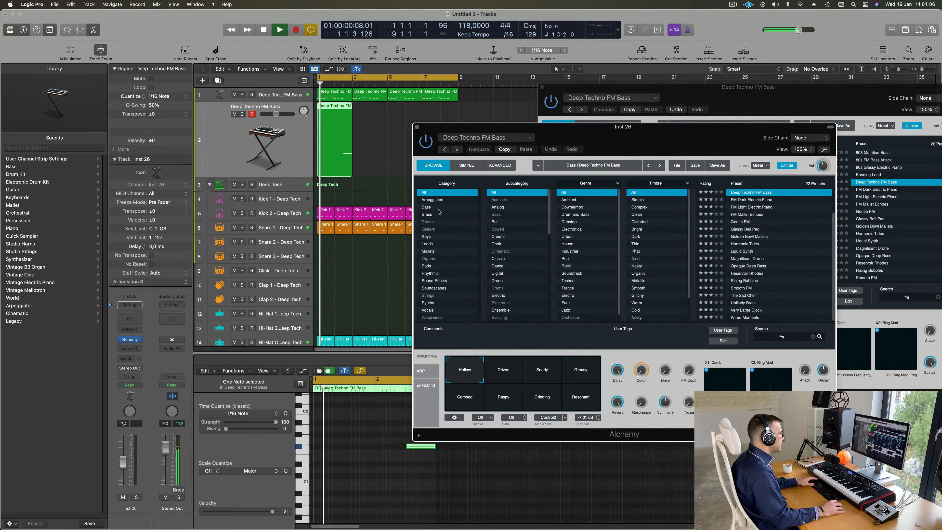
pyautogui.click(447, 214)
pyautogui.press('space')
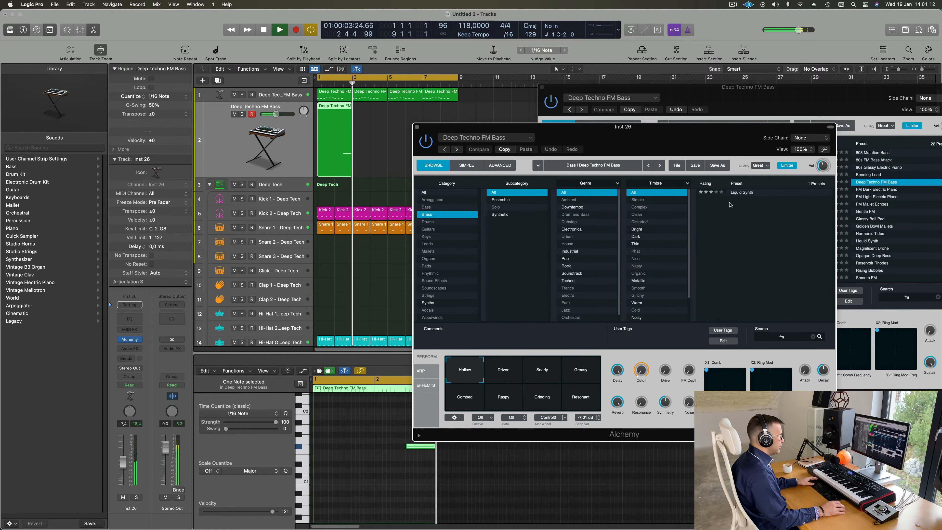
pyautogui.click(815, 339)
pyautogui.scroll(-5, 748, 267)
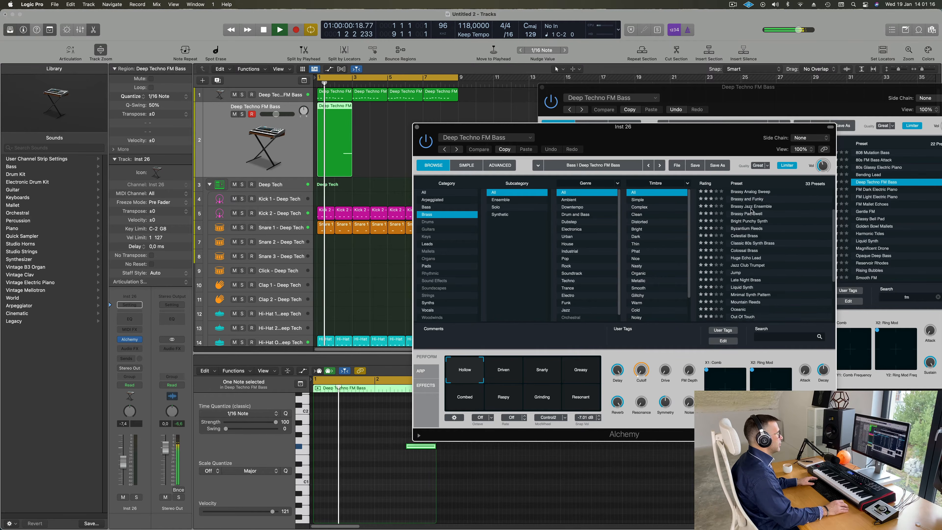
pyautogui.click(749, 259)
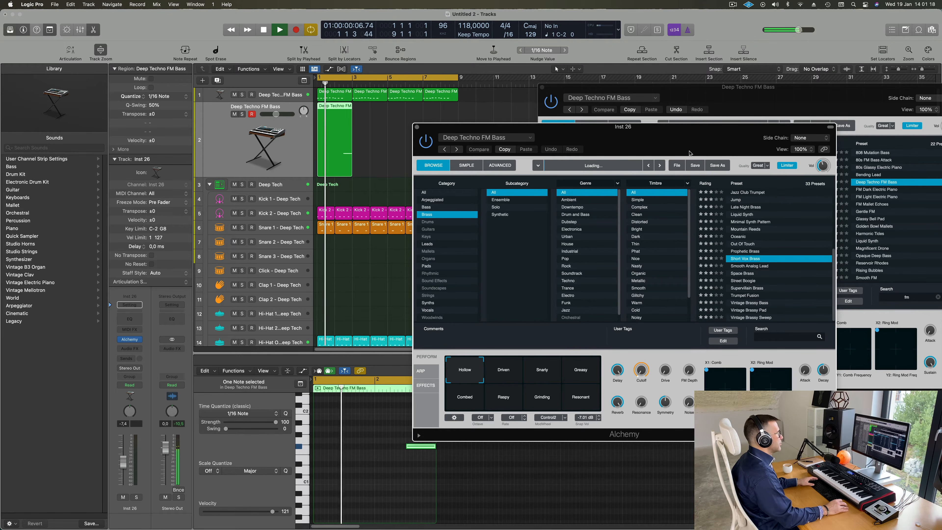
# Step: Lower the Short Vox Brass track's volume to -12.4 dB and stop playback
pyautogui.moveTo(123, 463); pyautogui.dragTo(123, 467)
pyautogui.moveTo(706, 116); pyautogui.dragTo(732, 82)
pyautogui.press('space')
# Step: Repeat the two-bar region on the Short Vox Brass track three times, up to bar 9
pyautogui.moveTo(370, 128); pyautogui.dragTo(327, 141)
pyautogui.press('super+r')
pyautogui.press('super+r')
pyautogui.press('super+r')
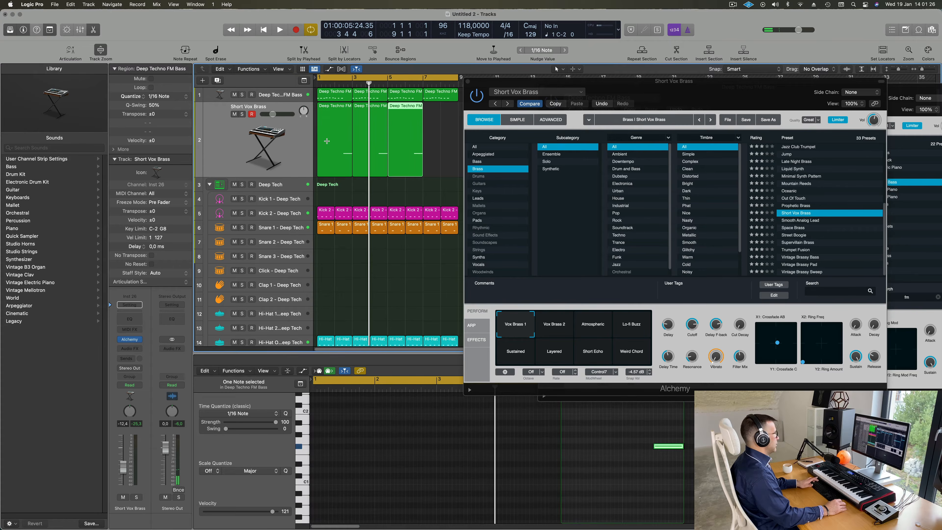
pyautogui.moveTo(714, 84); pyautogui.dragTo(725, 56)
# Step: Audition the brass presets Out Of Touch, Liquid Synth and Brassy Pad Swell during playback
pyautogui.press('space')
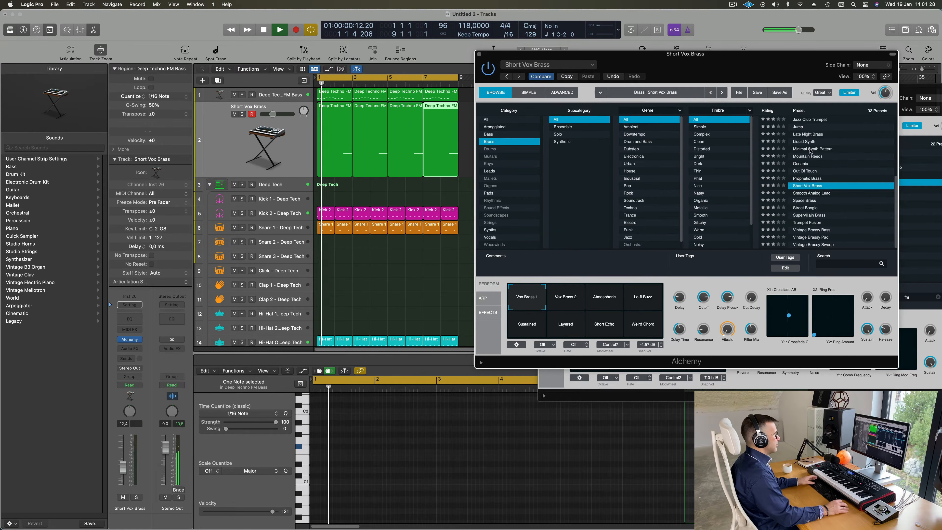
pyautogui.click(823, 171)
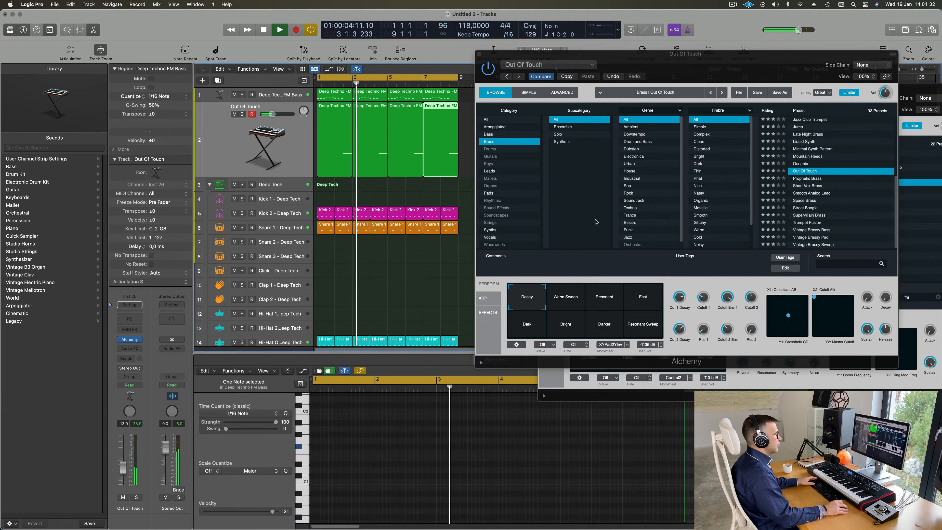
pyautogui.scroll(3, 812, 203)
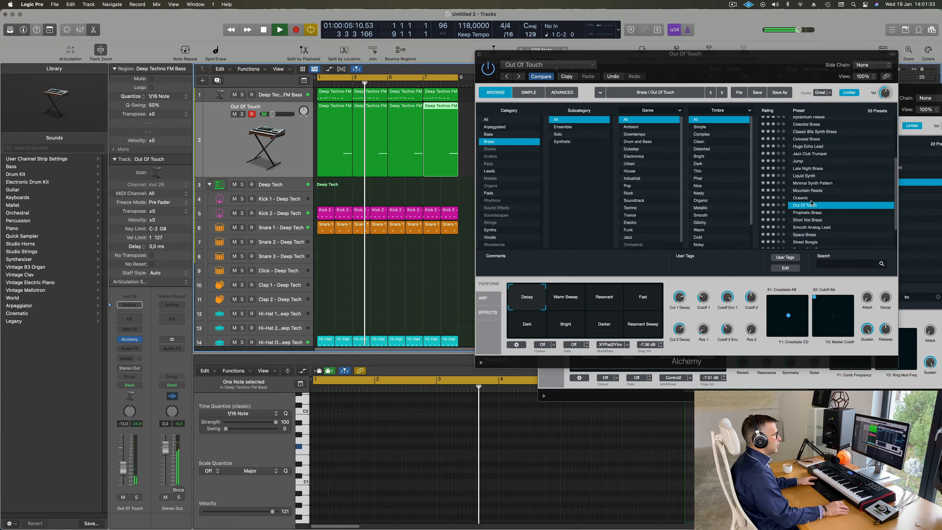
pyautogui.click(811, 176)
pyautogui.scroll(3, 853, 159)
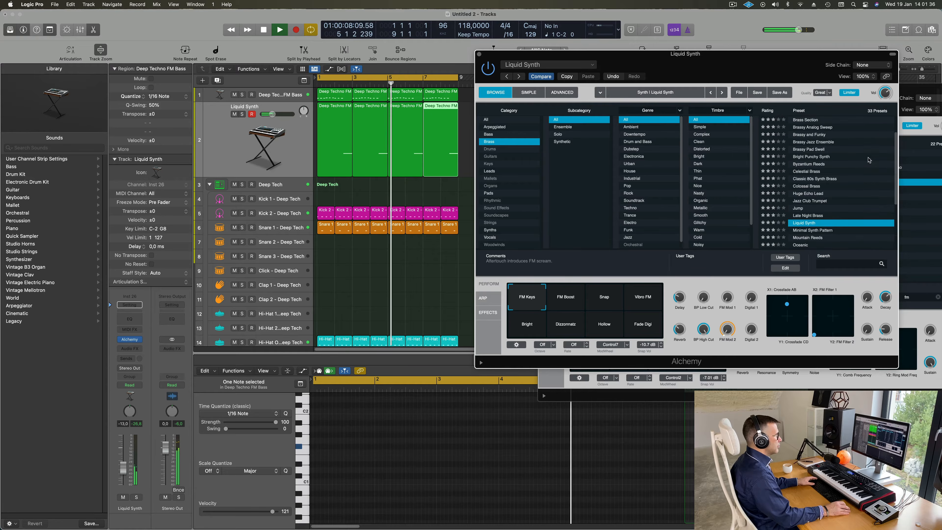
pyautogui.click(809, 150)
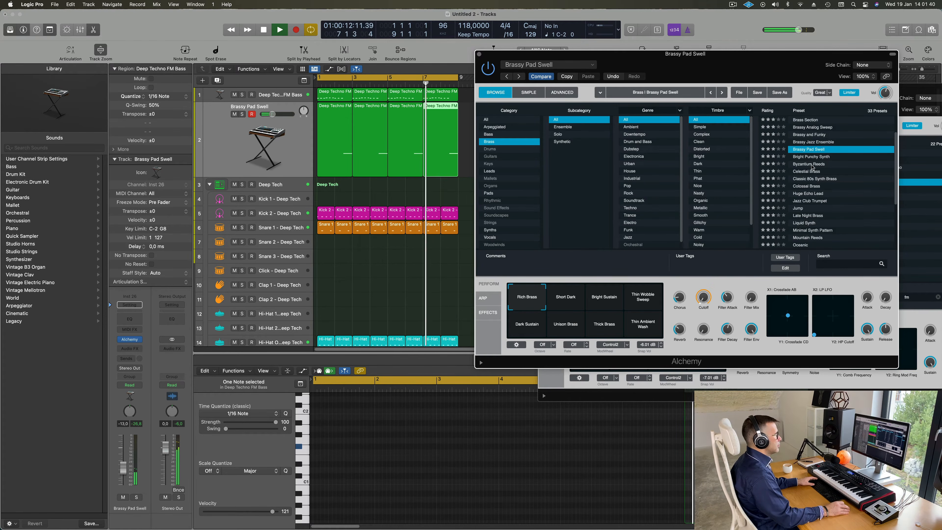
pyautogui.scroll(2, 816, 159)
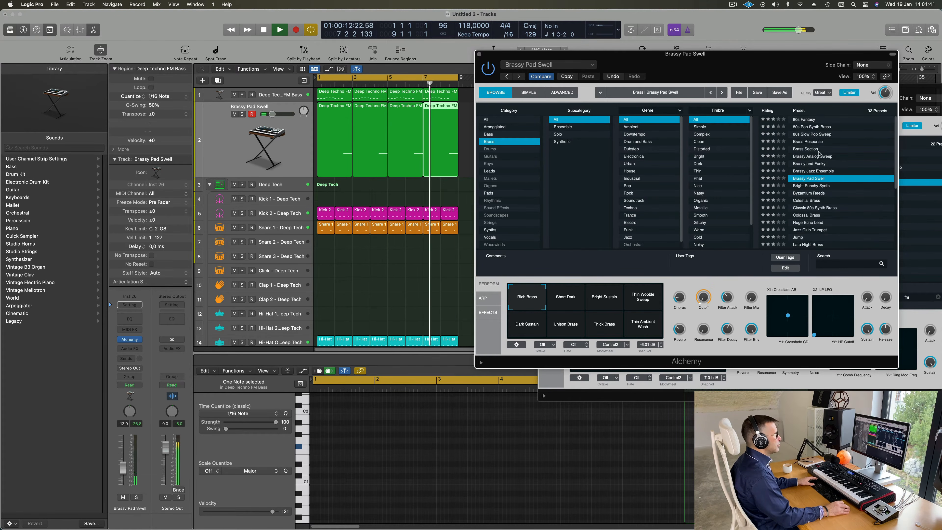
# Step: Load the Brass Response preset and try its Soft Brass and Fat Brass snapshots
pyautogui.click(810, 142)
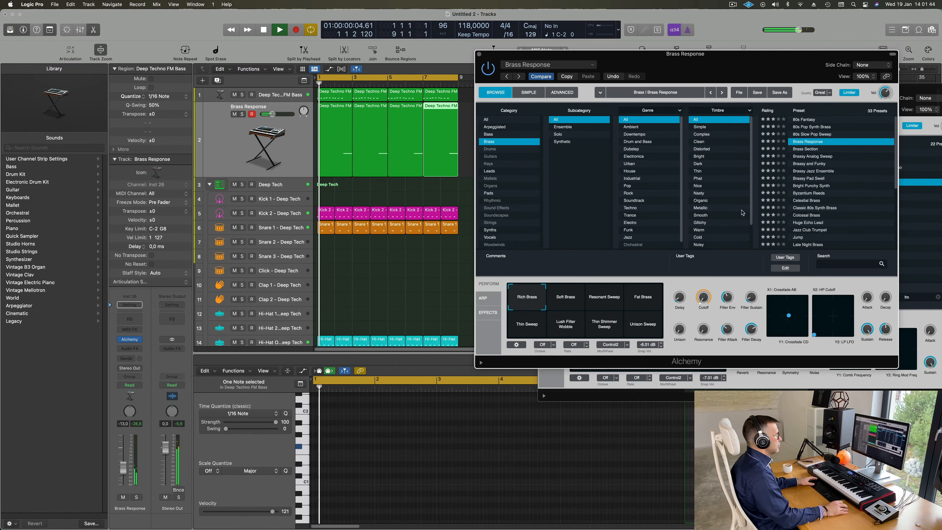
pyautogui.click(570, 305)
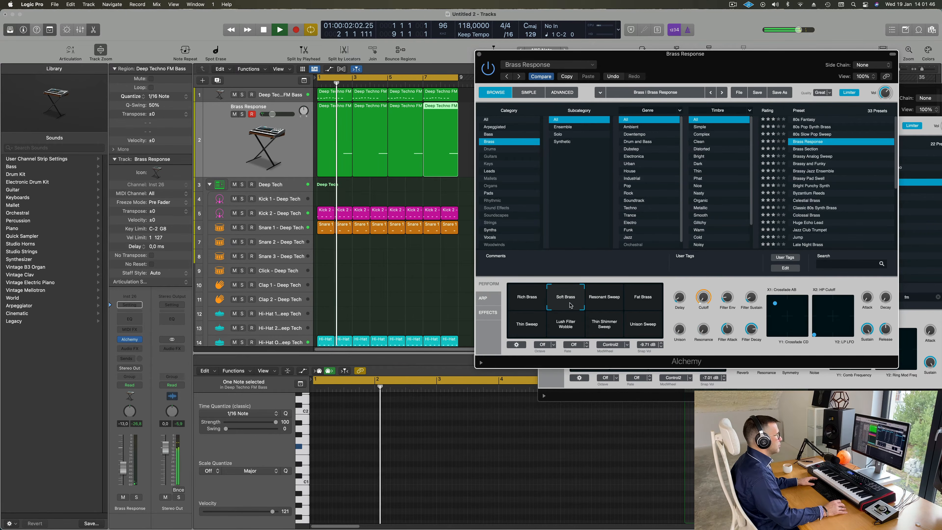
pyautogui.click(646, 303)
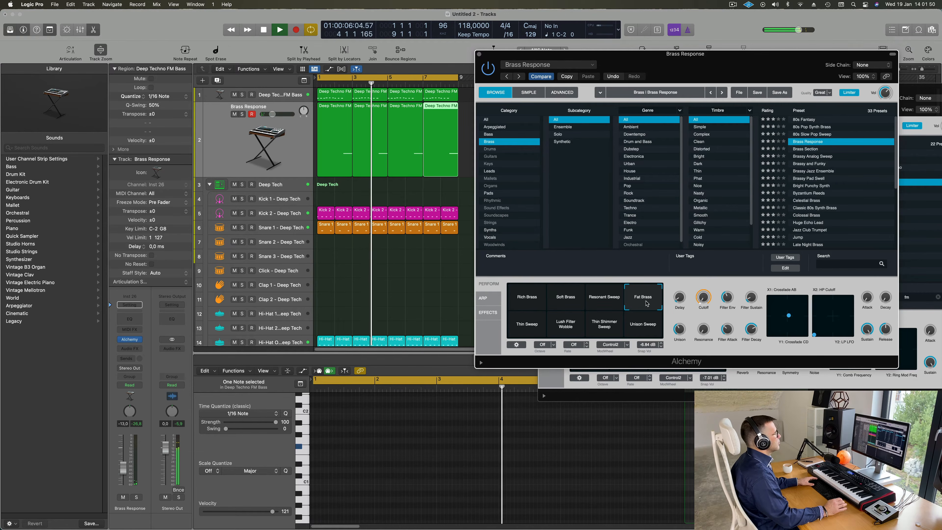
# Step: Audition the Brassy Jazz Ensemble and Byzantium Reeds presets, including the Chopper snapshot of Byzantium Reeds
pyautogui.click(817, 171)
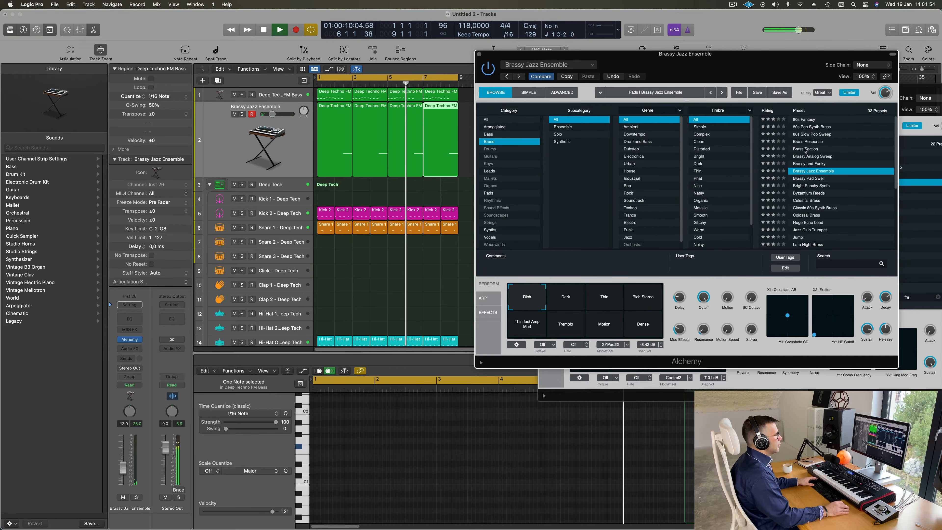
pyautogui.scroll(-3, 863, 171)
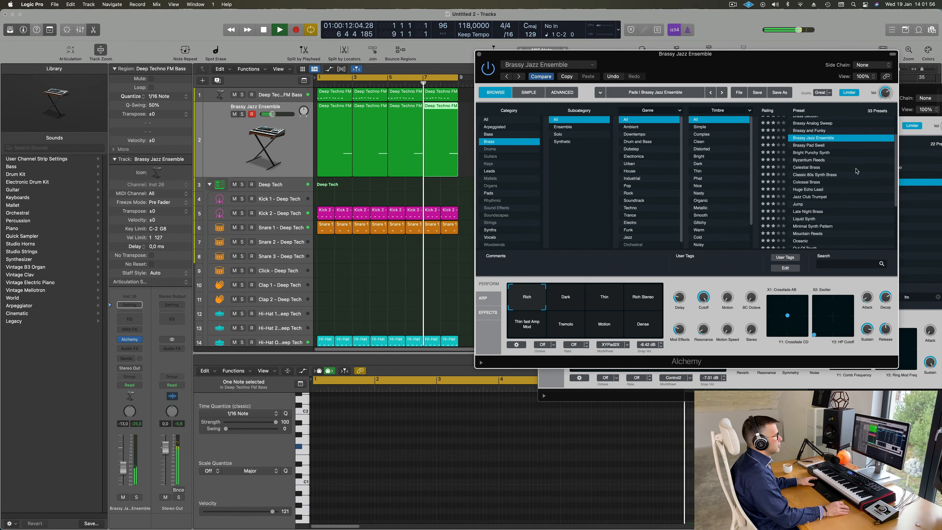
pyautogui.click(809, 167)
pyautogui.click(805, 160)
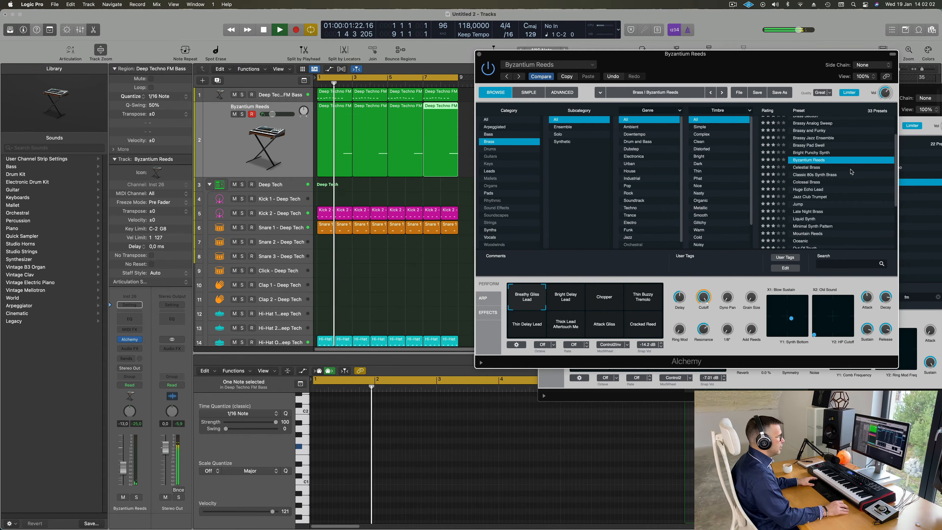
pyautogui.scroll(-3, 839, 195)
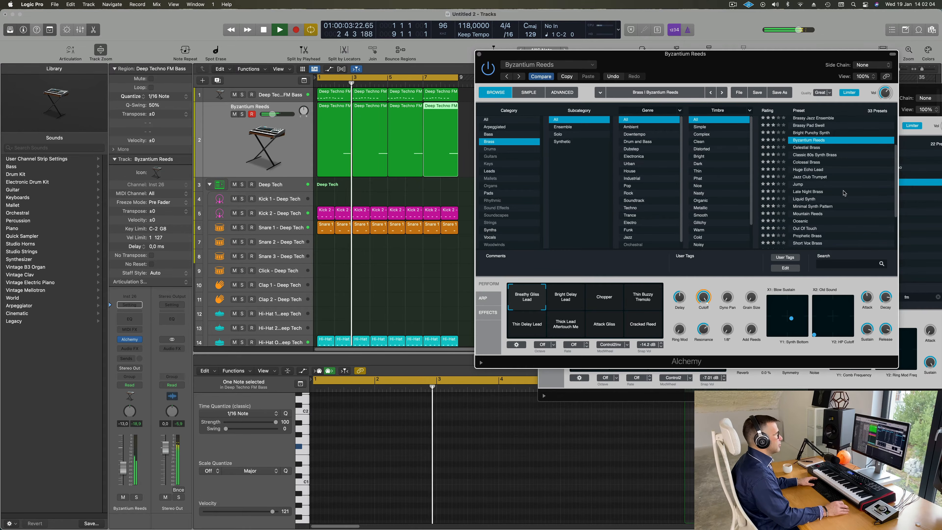
pyautogui.click(599, 286)
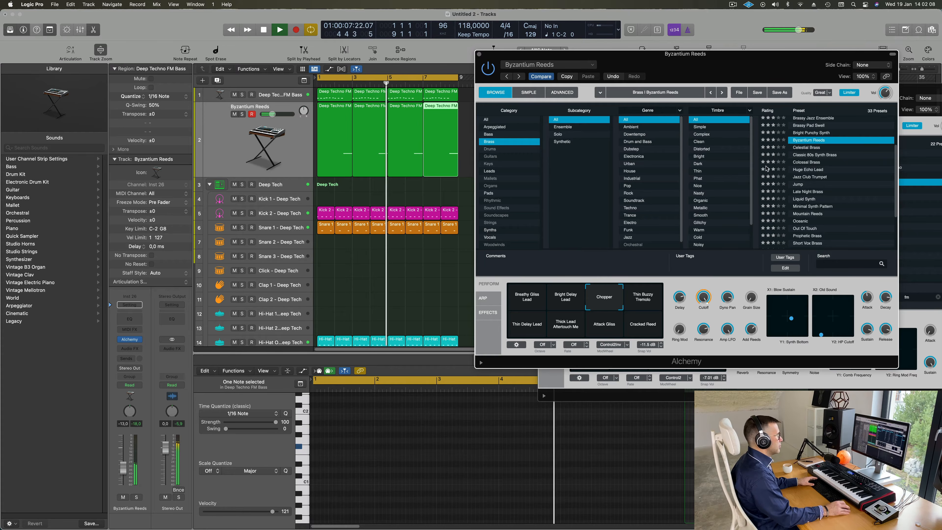
# Step: Audition the brass presets Huge Echo Lead, Jazz Club Trumpet, Jump, Late Night Brass and Oceanic
pyautogui.click(813, 169)
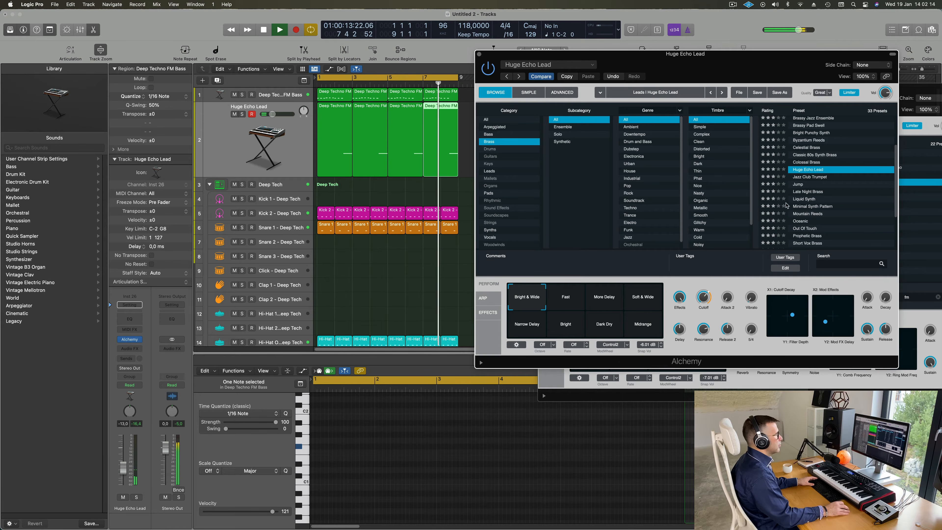
pyautogui.click(806, 177)
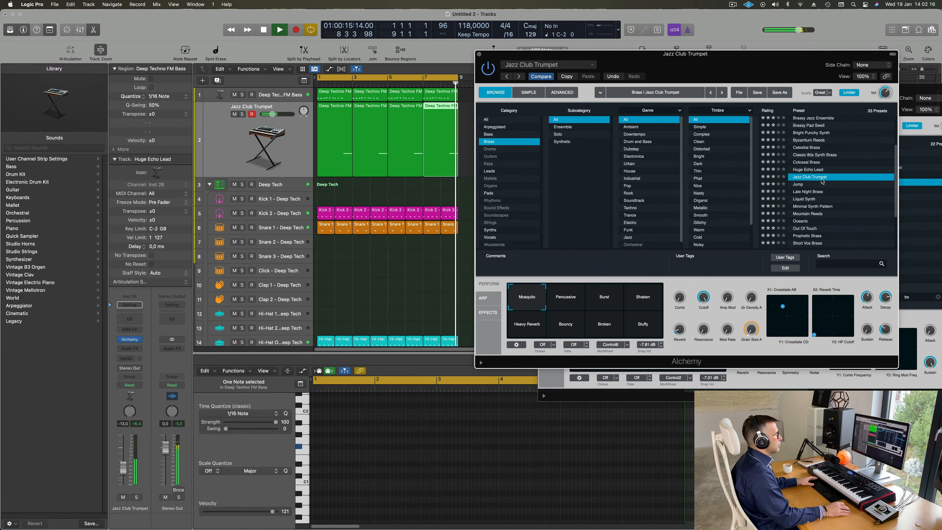
pyautogui.click(798, 185)
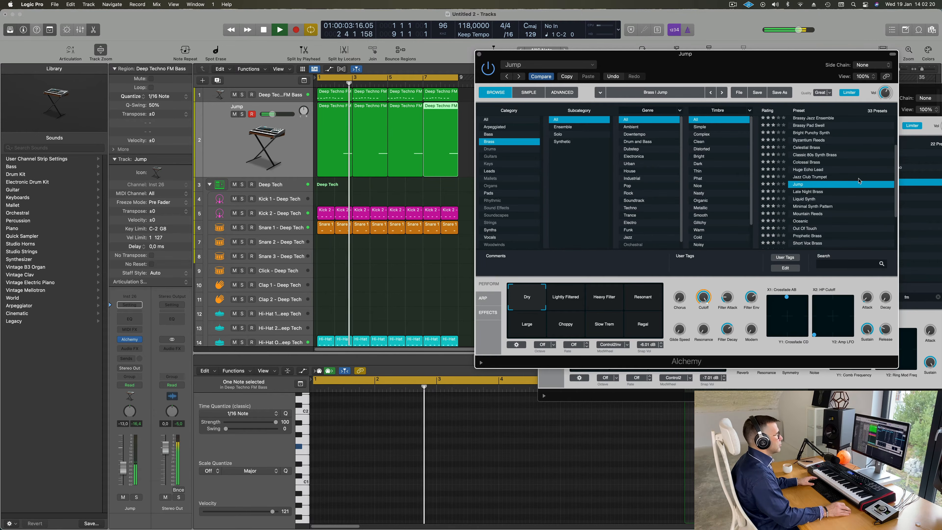
pyautogui.scroll(-3, 858, 180)
pyautogui.click(812, 166)
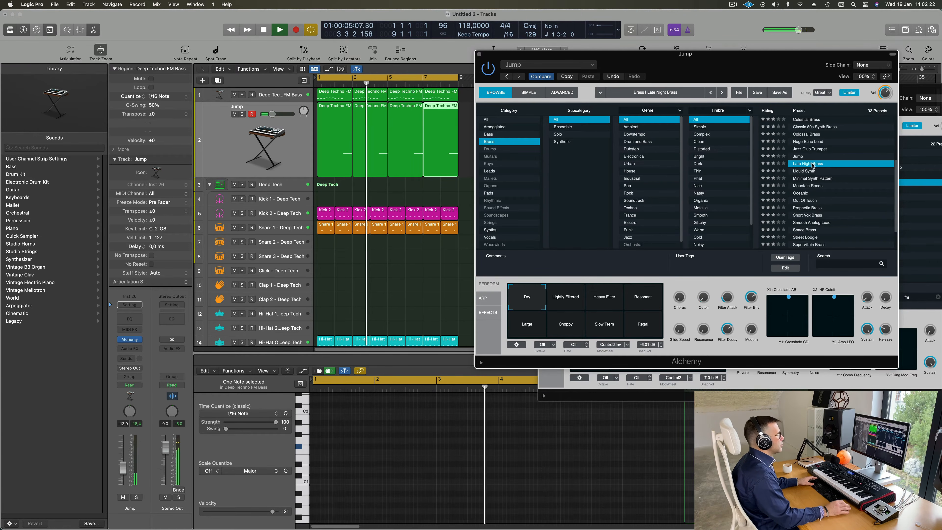
pyautogui.click(812, 193)
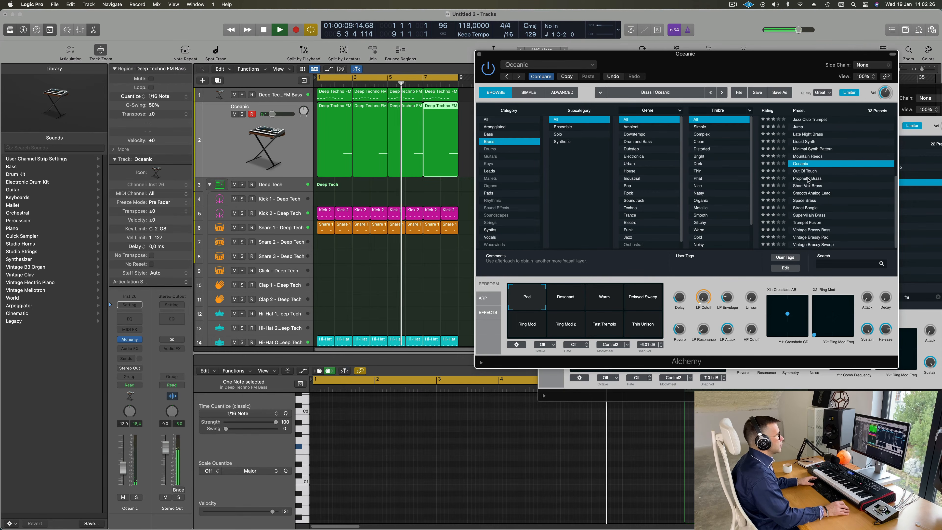
# Step: Load the Prophetic Brass preset and adjust the decay and release of its Warm Decay snapshot
pyautogui.click(809, 179)
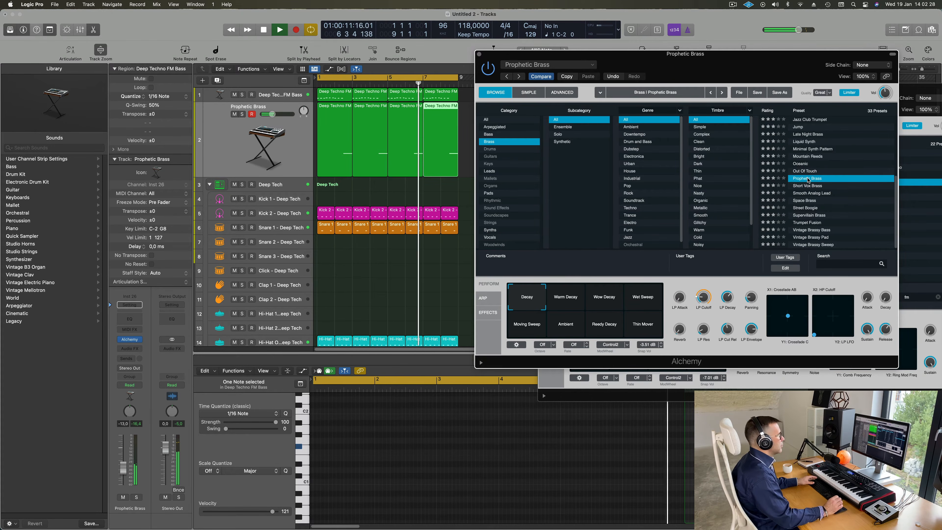
pyautogui.moveTo(741, 64); pyautogui.dragTo(732, 61)
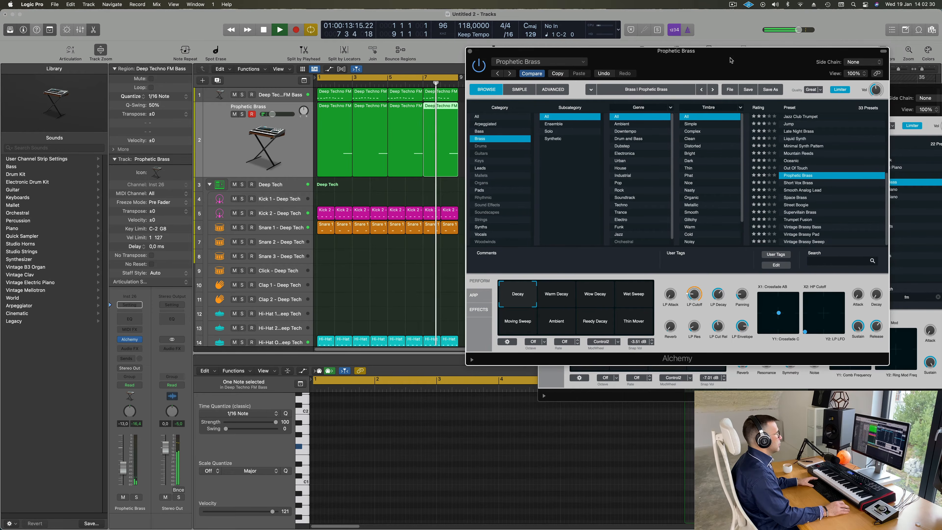
pyautogui.click(554, 306)
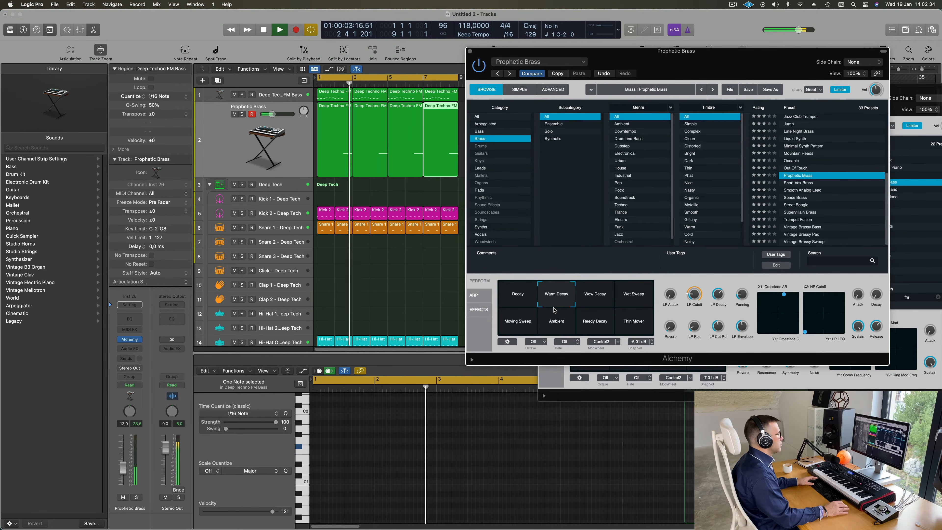
pyautogui.moveTo(877, 297); pyautogui.dragTo(878, 264)
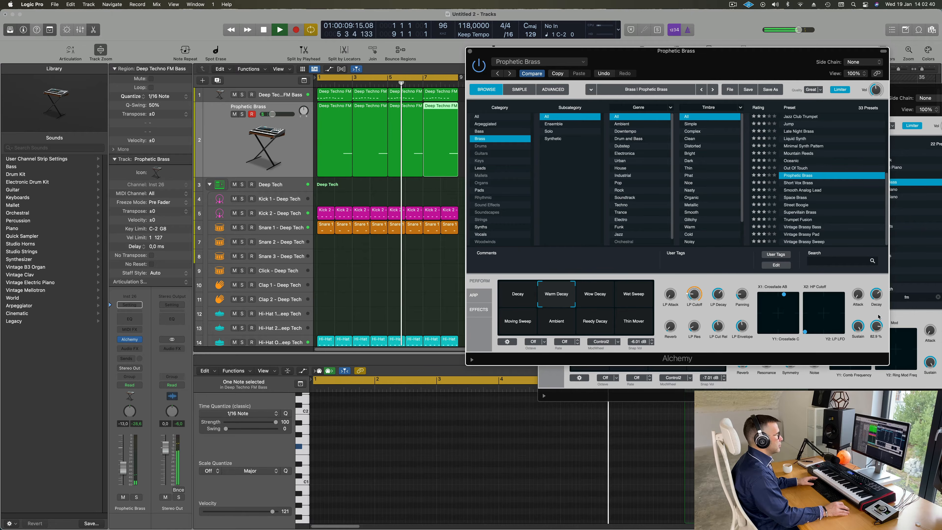
pyautogui.moveTo(877, 328); pyautogui.dragTo(877, 328)
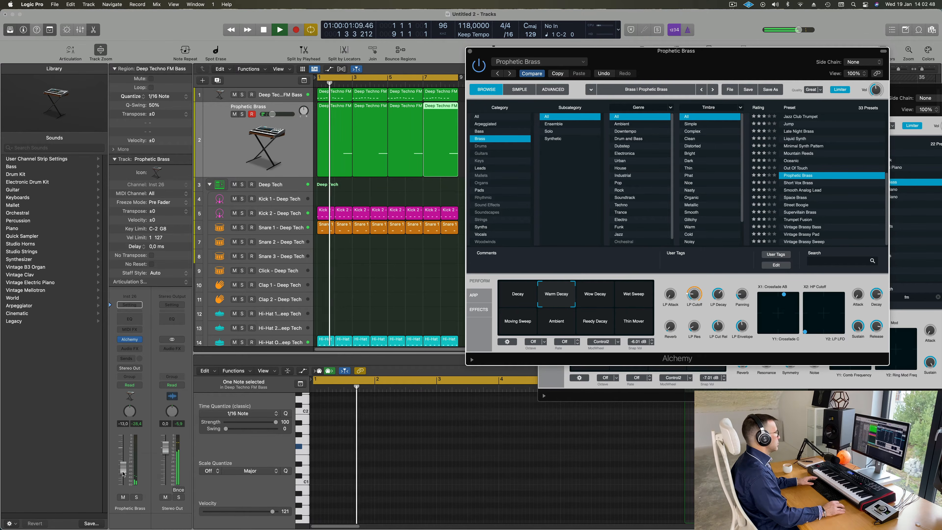
# Step: Use the Wow Decay snapshot after comparing it with Ambient, and raise the Prophetic Brass track's volume to -11.0 dB
pyautogui.click(586, 299)
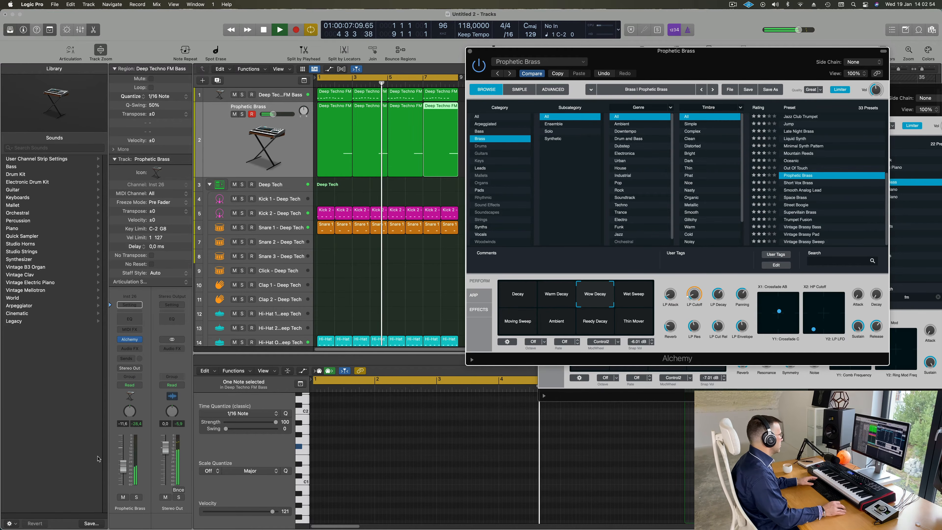
pyautogui.moveTo(123, 469); pyautogui.dragTo(123, 467)
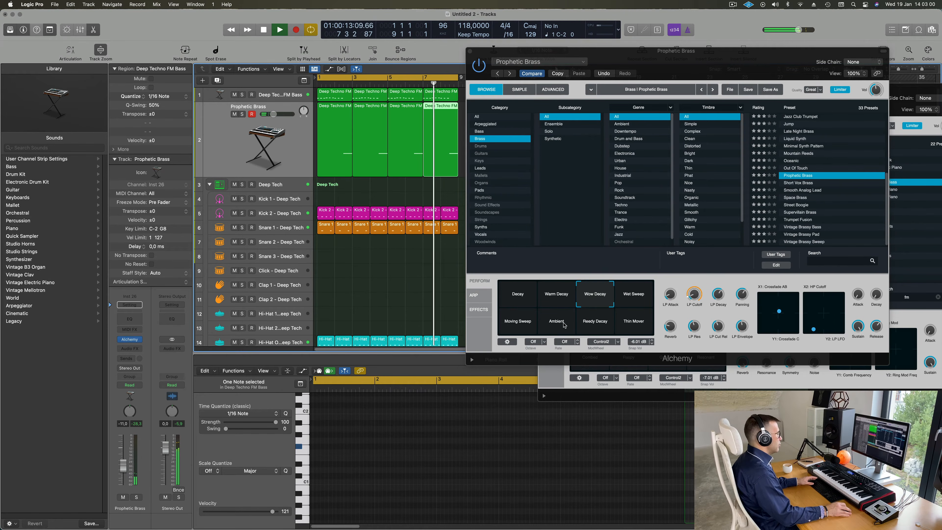
pyautogui.click(564, 325)
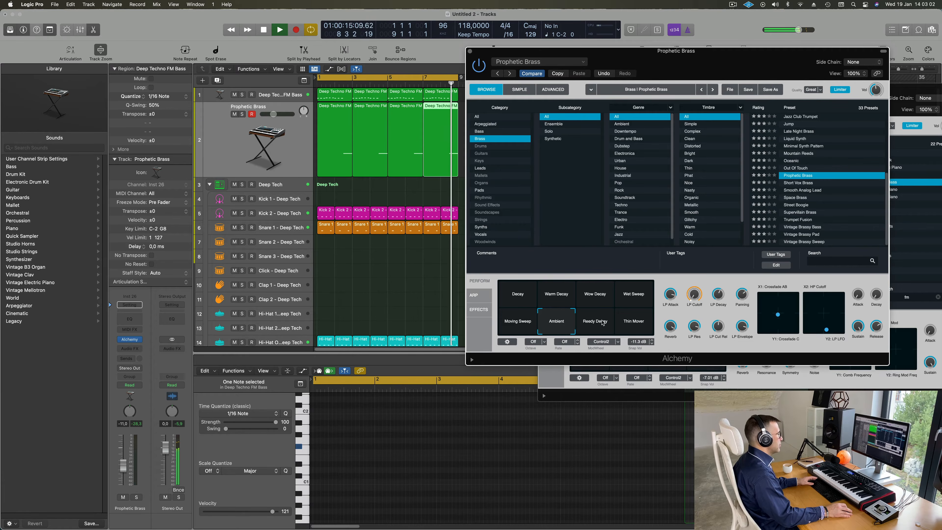
pyautogui.click(595, 298)
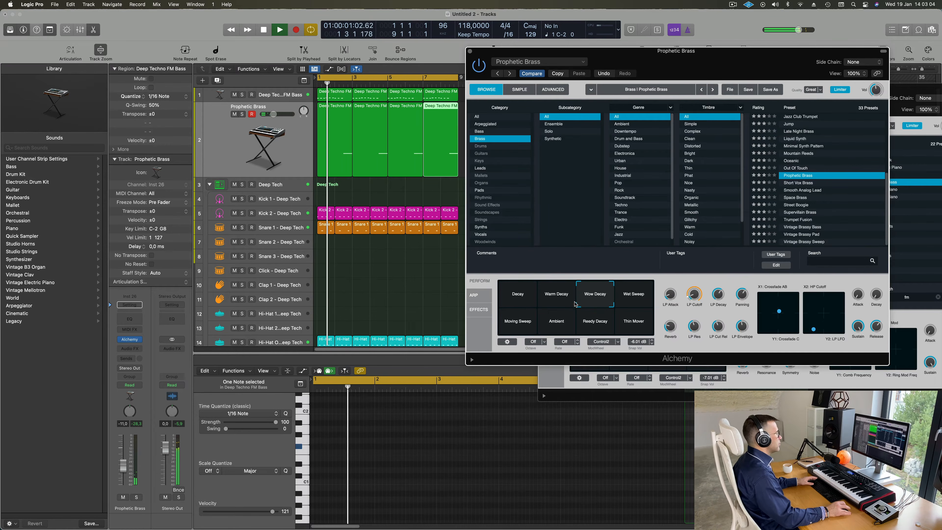
# Step: Close the Prophetic Brass instrument window and zoom out the arrangement so all tracks fit in view
pyautogui.moveTo(702, 62); pyautogui.dragTo(646, 69)
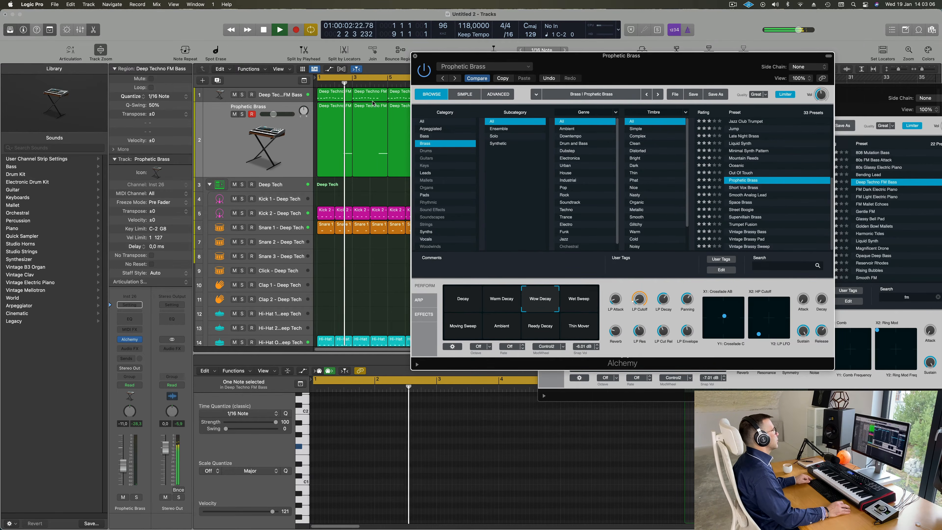
pyautogui.click(413, 58)
pyautogui.press('super+Left')
pyautogui.press('super+Left')
pyautogui.press('super+Up')
pyautogui.press('super+Up')
pyautogui.press('super+Up')
pyautogui.press('super+Up')
pyautogui.press('super+Up')
pyautogui.press('super+Up')
pyautogui.press('super+Up')
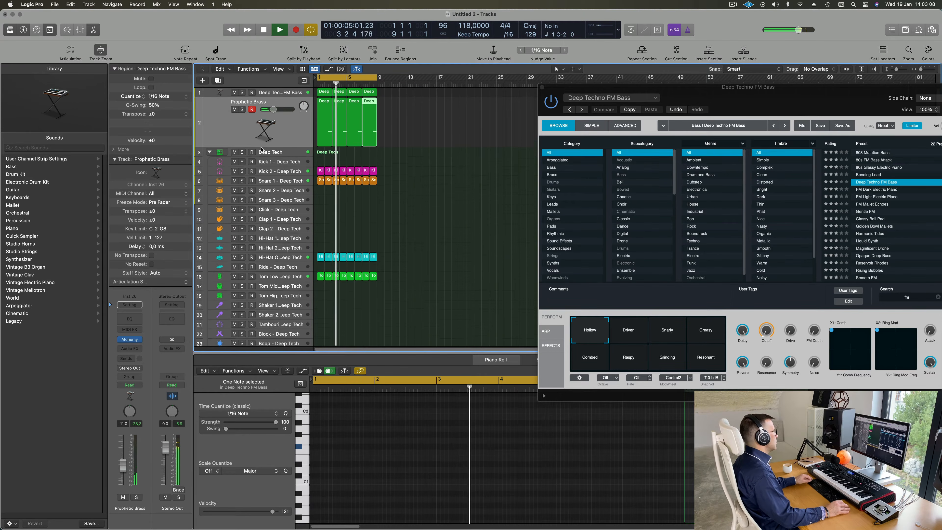
# Step: Close the Deep Techno FM Bass instrument window and the Drum Machine Designer window
pyautogui.moveTo(725, 101); pyautogui.dragTo(620, 184)
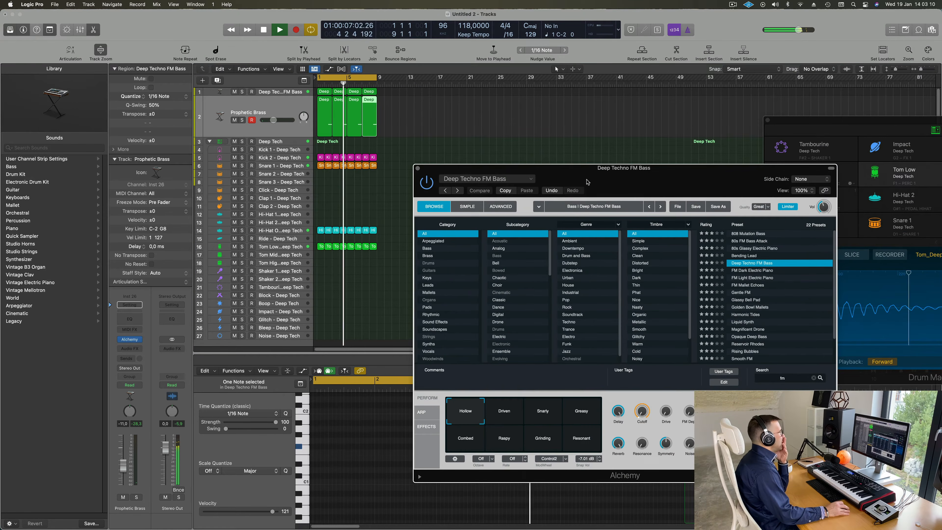
pyautogui.click(417, 170)
pyautogui.moveTo(786, 126); pyautogui.dragTo(470, 163)
pyautogui.click(452, 158)
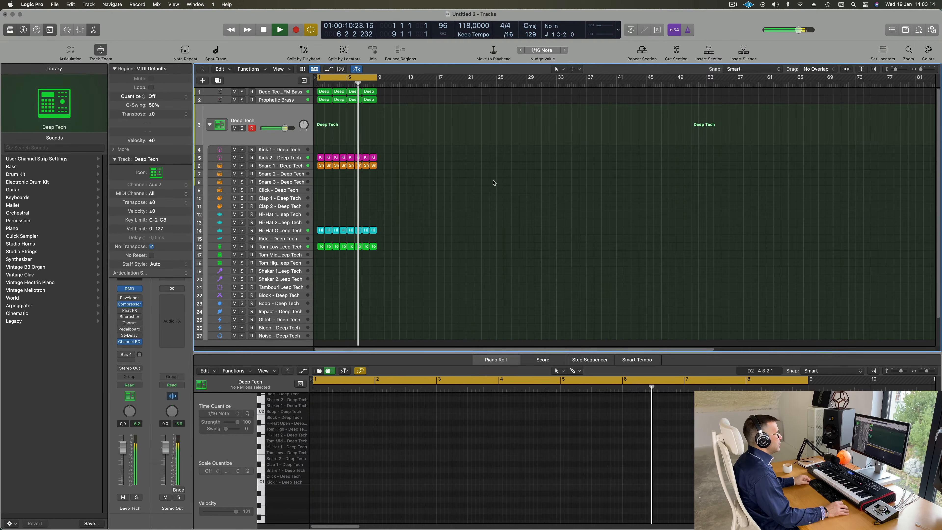
# Step: Open the Loop Browser and search the Apple Loops for "deep"
pyautogui.press('alt+super+p')
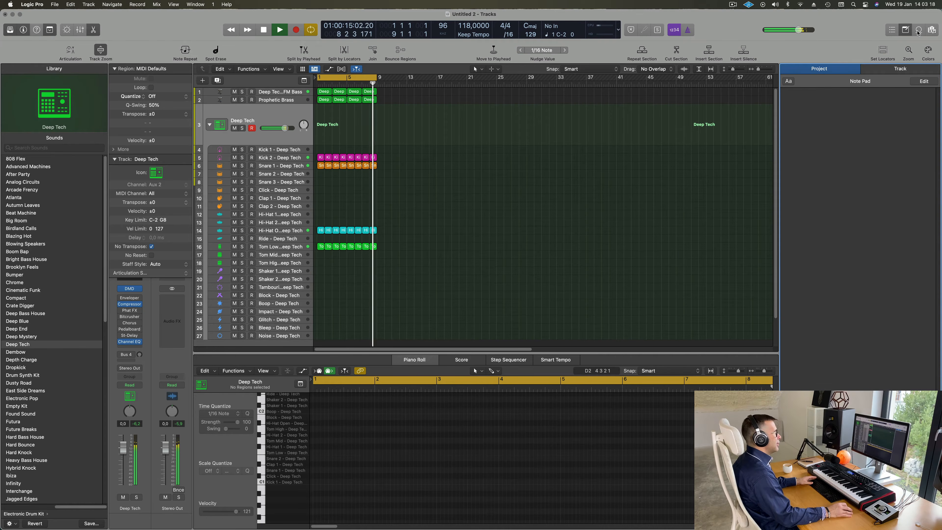
pyautogui.press('o')
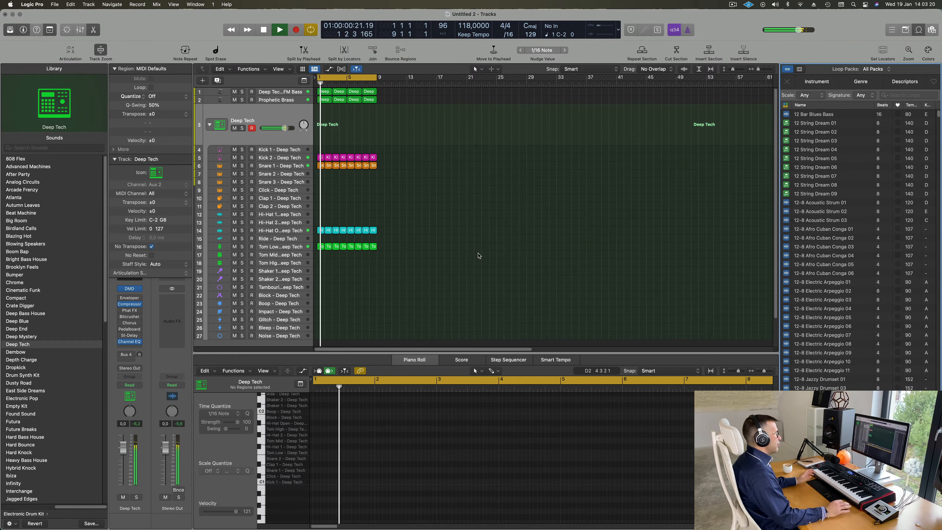
pyautogui.scroll(-15, 845, 193)
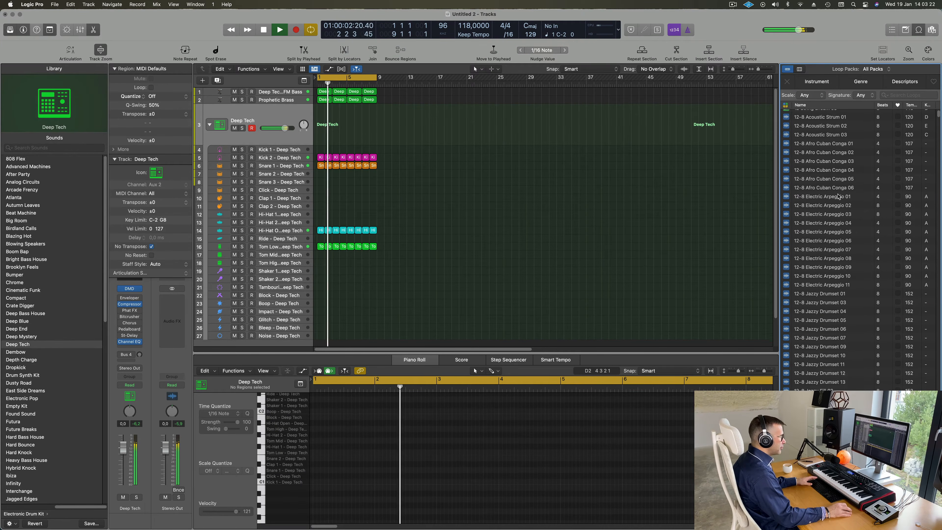
pyautogui.scroll(-10, 845, 193)
pyautogui.scroll(-10, 845, 193)
pyautogui.scroll(-10, 845, 192)
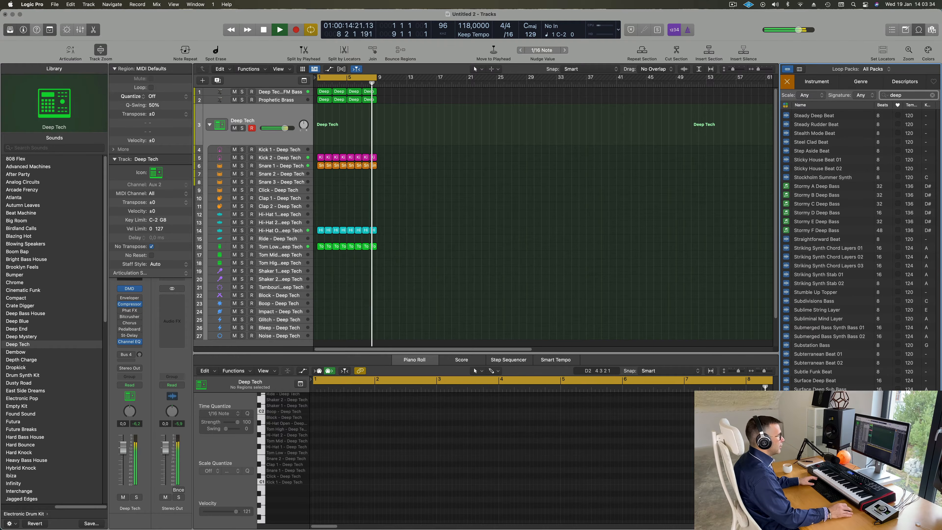
# Step: Look through the "deep" loop list for bass, synth and techno loops that could suit the track
pyautogui.scroll(10, 866, 201)
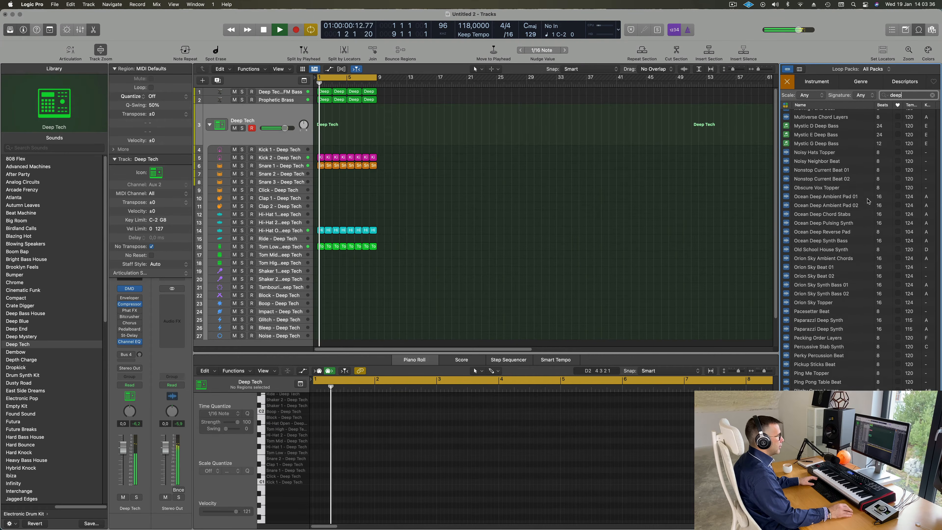
pyautogui.scroll(10, 870, 202)
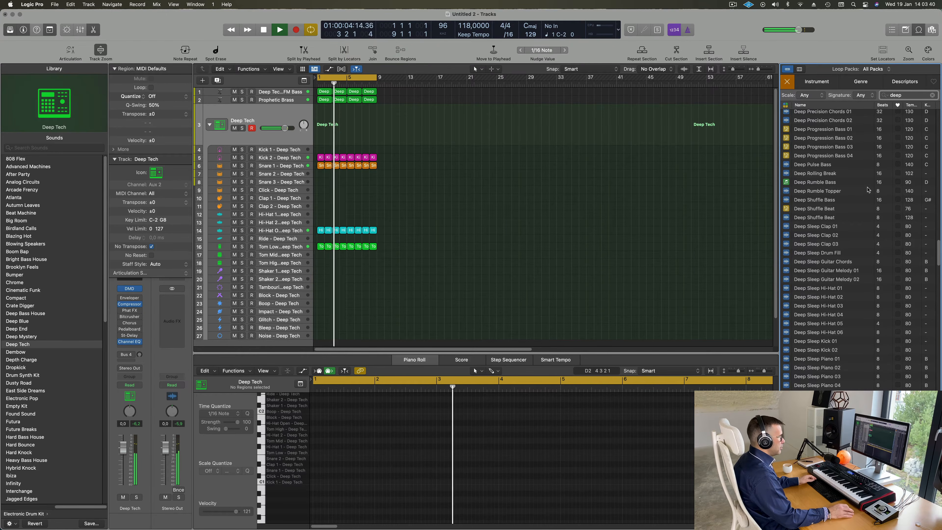
pyautogui.scroll(-5, 866, 214)
pyautogui.scroll(-5, 869, 216)
pyautogui.scroll(-3, 868, 216)
pyautogui.scroll(-4, 867, 230)
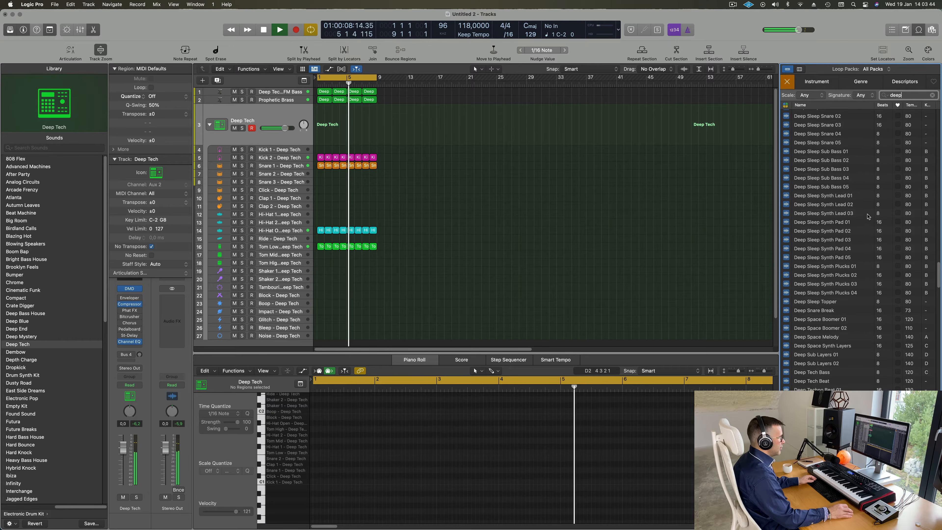
pyautogui.scroll(-1, 859, 315)
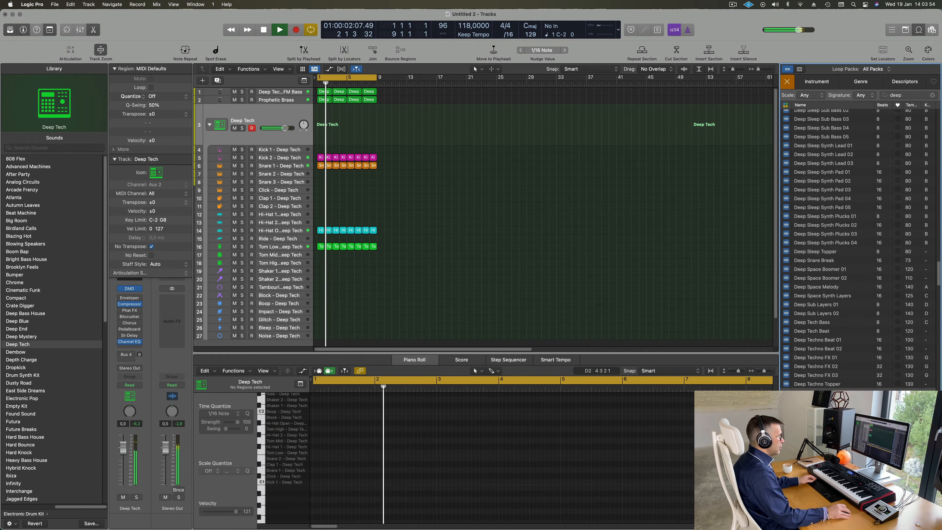
# Step: Preview loops from the "deep" results against the playing track, including Deep Thumpy Beat and Dez - Roll Deep
pyautogui.scroll(-1, 852, 375)
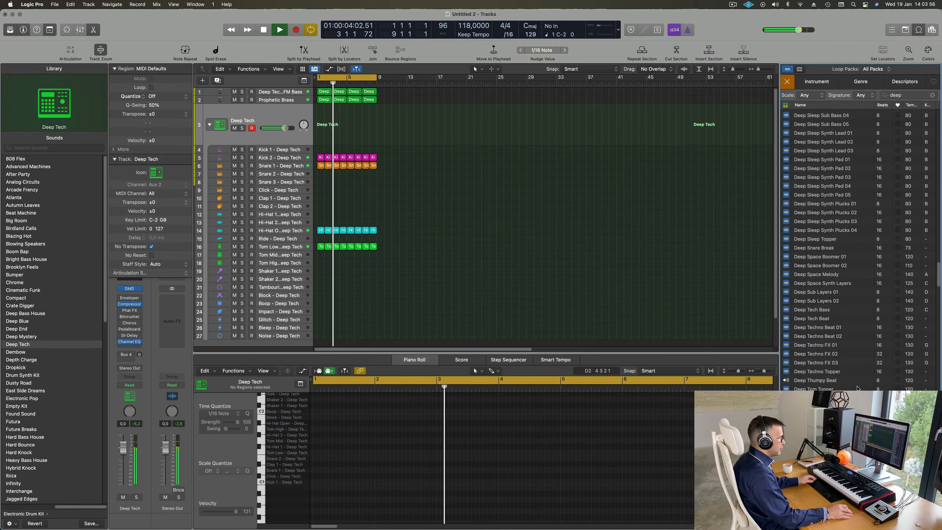
pyautogui.scroll(-2, 862, 373)
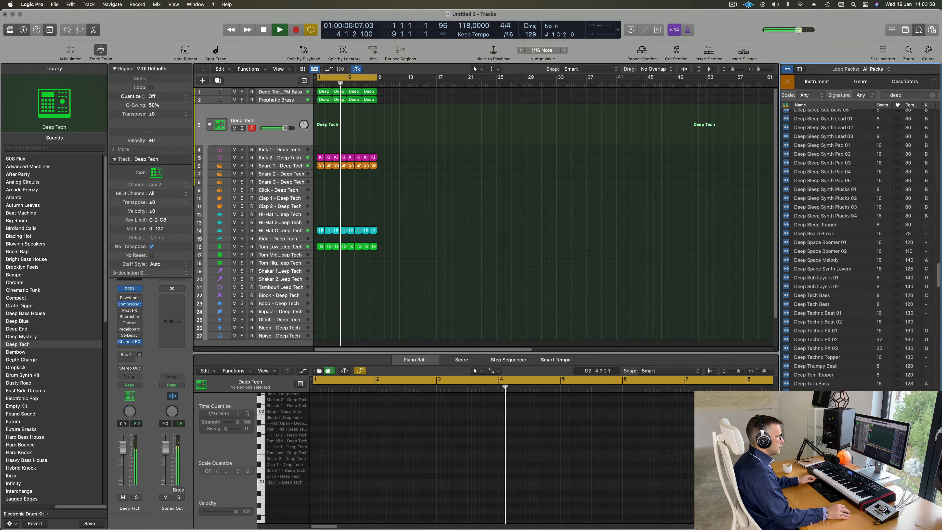
pyautogui.scroll(-5, 857, 315)
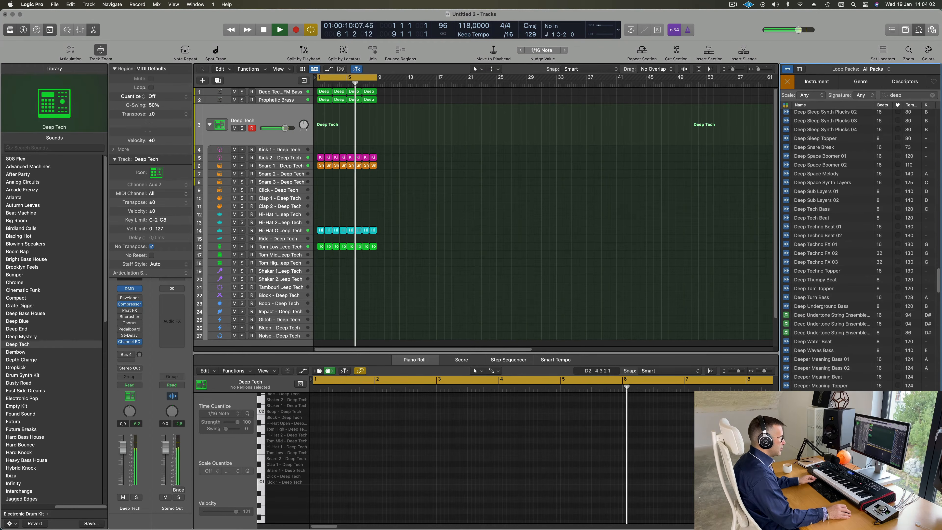
pyautogui.scroll(-4, 860, 377)
pyautogui.click(860, 374)
pyautogui.scroll(-1, 860, 376)
pyautogui.click(820, 377)
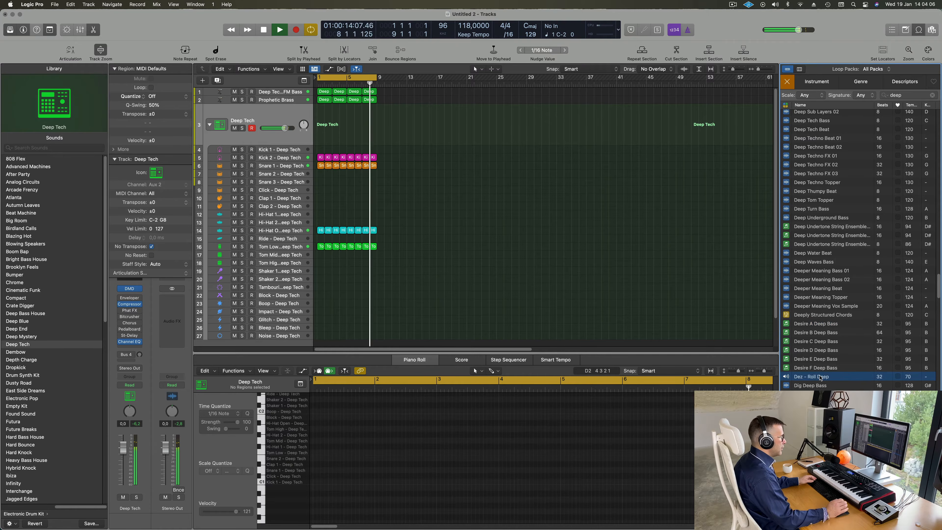
# Step: Preview the Digging Deep Beat 01, Digging Deep Beat 02 and Digging Deep Synth Bass 01 loops against the playing track
pyautogui.scroll(-6, 867, 338)
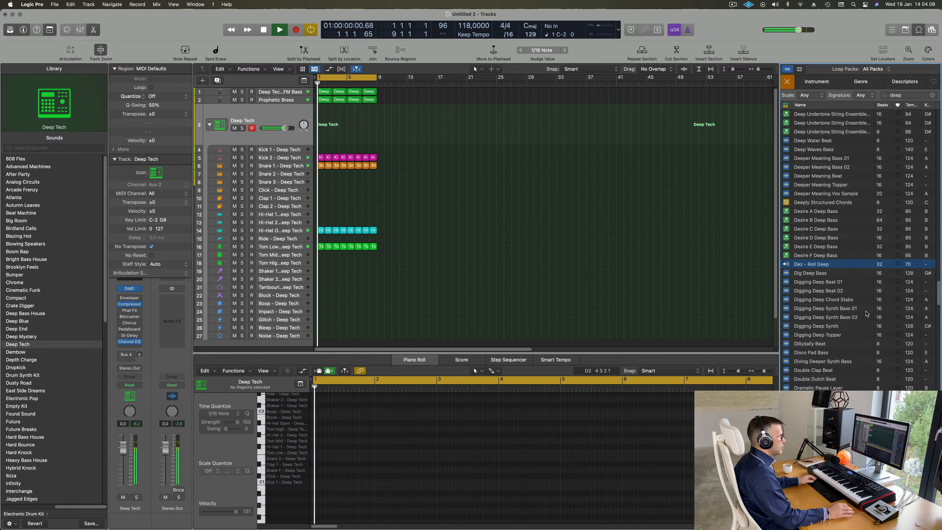
pyautogui.scroll(-1, 859, 272)
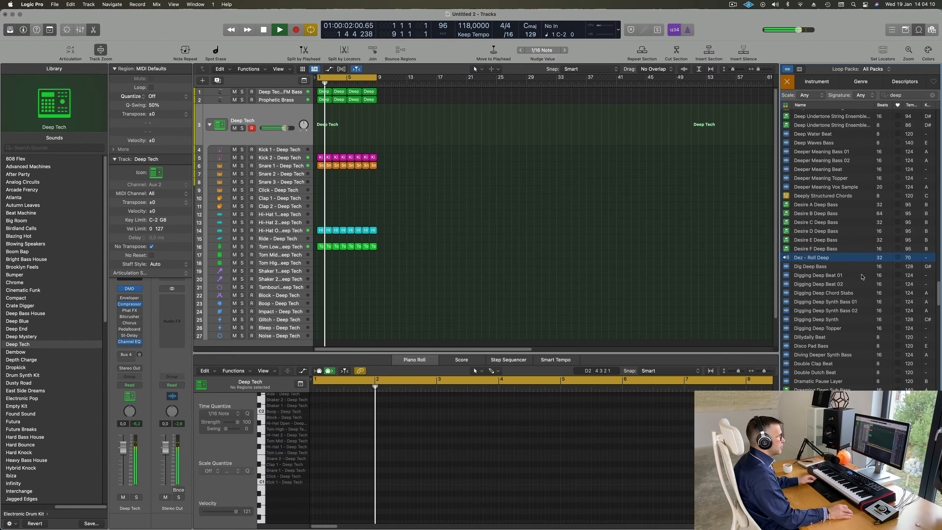
pyautogui.click(818, 276)
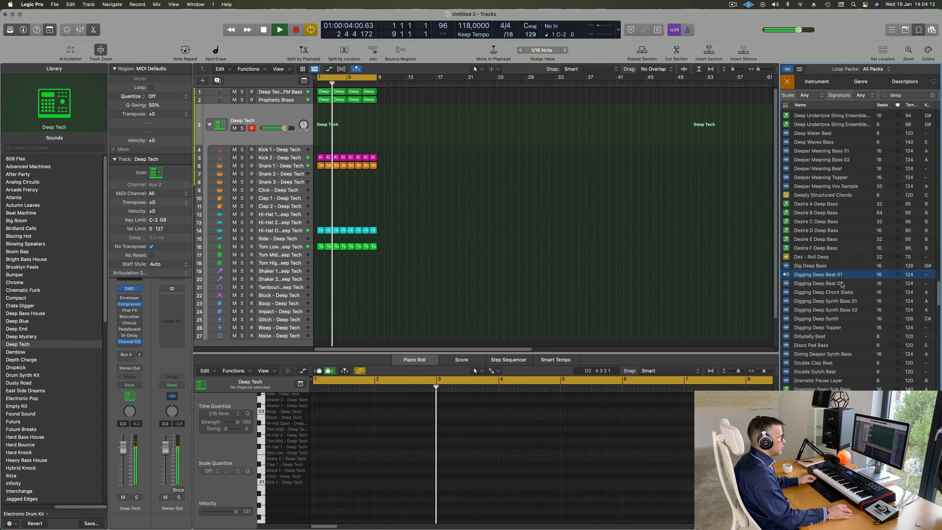
pyautogui.scroll(-1, 852, 301)
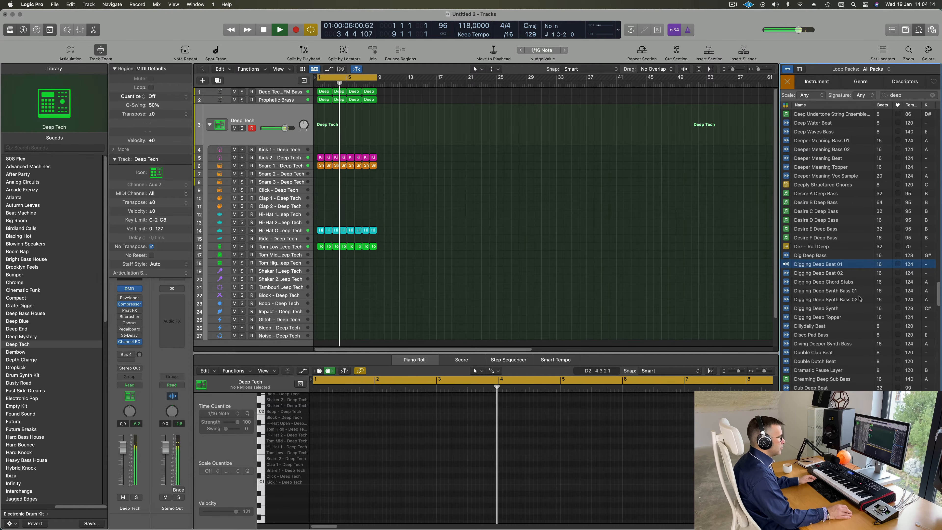
pyautogui.scroll(-2, 860, 295)
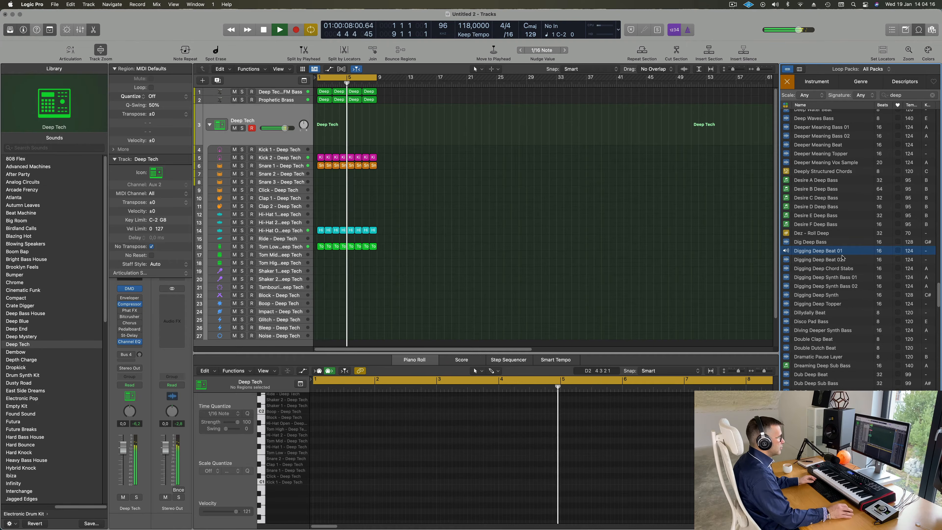
pyautogui.click(819, 259)
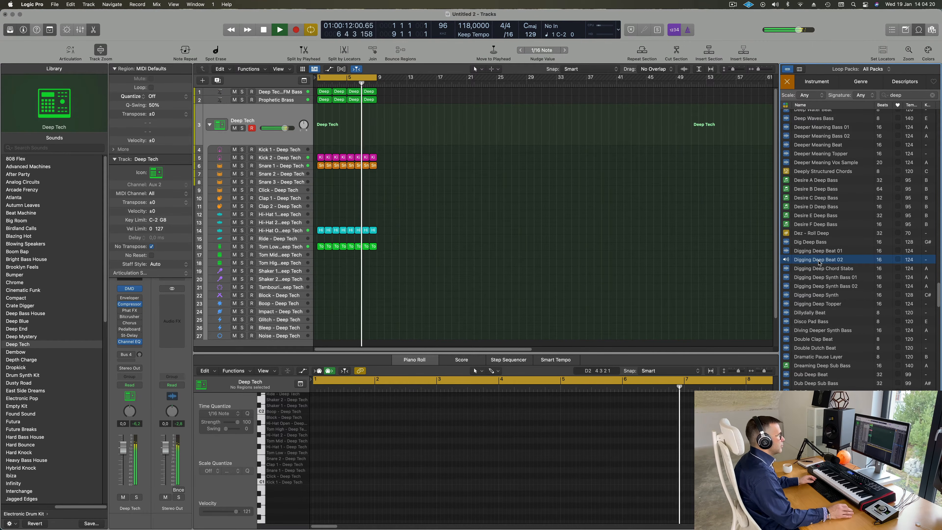
pyautogui.click(820, 278)
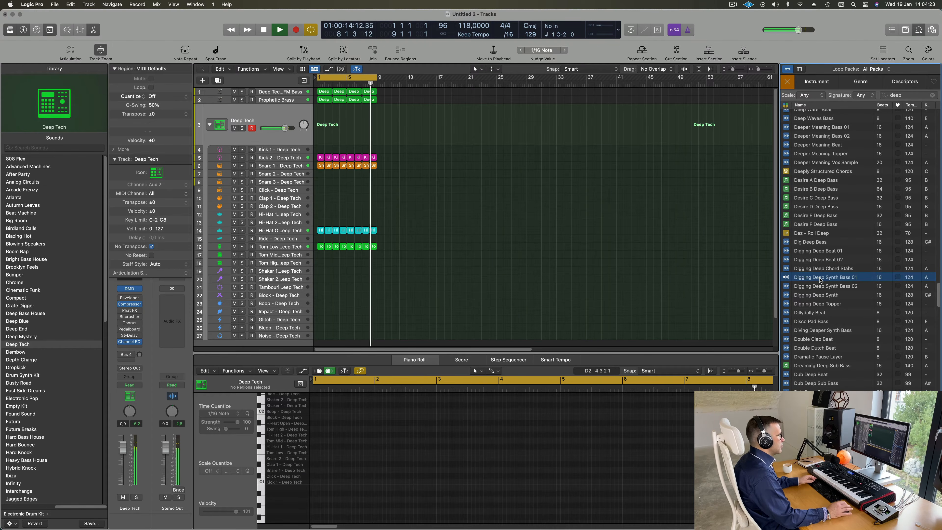
# Step: Place the Digging Deep Beat 01 loop at bar 1 on a new audio track below the drum kit and select that track
pyautogui.click(818, 251)
pyautogui.moveTo(818, 251); pyautogui.dragTo(318, 322)
pyautogui.click(278, 317)
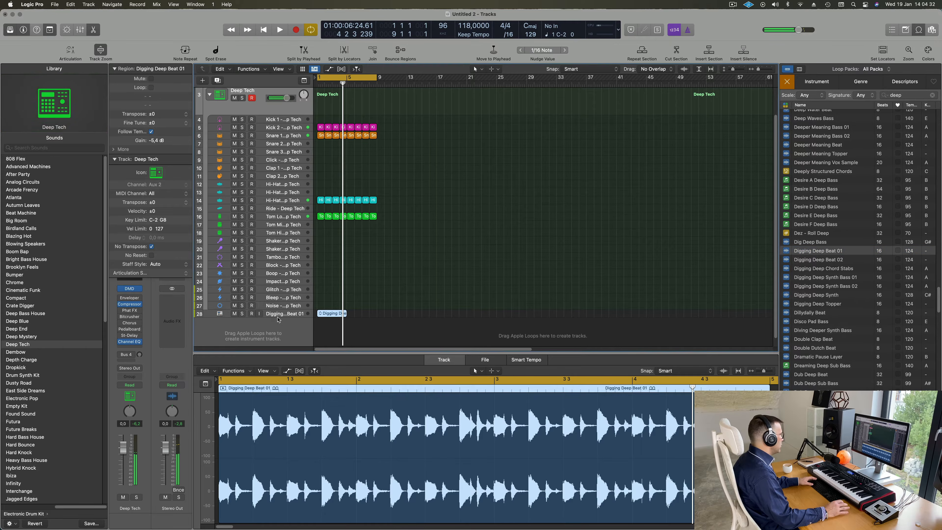
# Step: Balance the Digging Deep Beat 01 track's volume at about -11.6 dB during playback, checking it soloed and within the full mix
pyautogui.press('space')
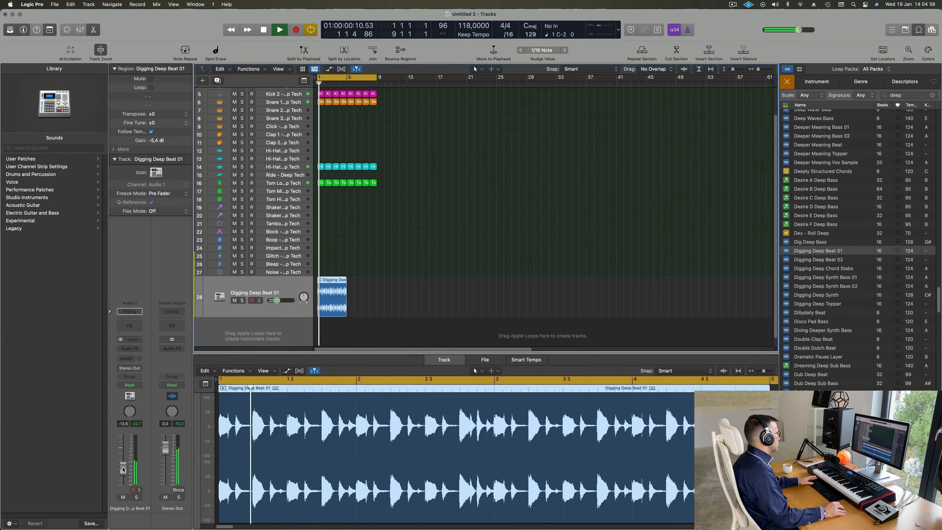
pyautogui.click(136, 498)
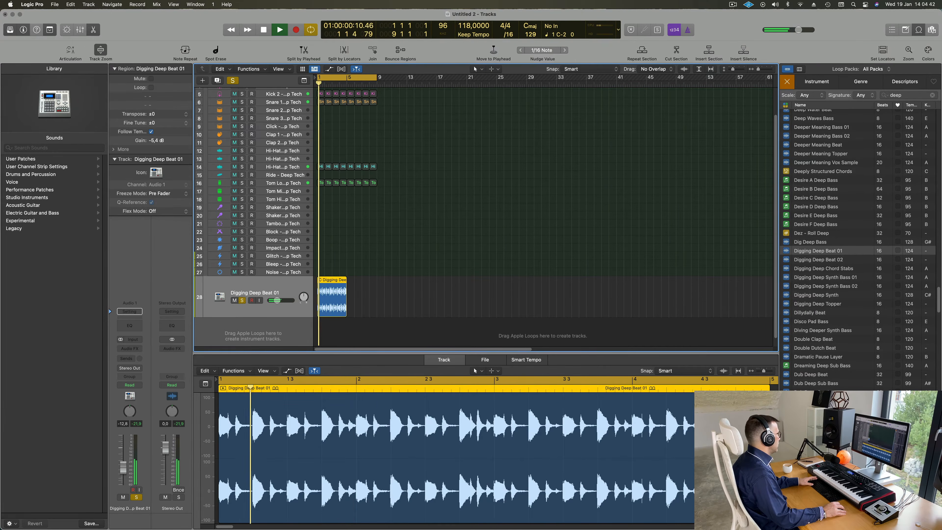
pyautogui.click(137, 497)
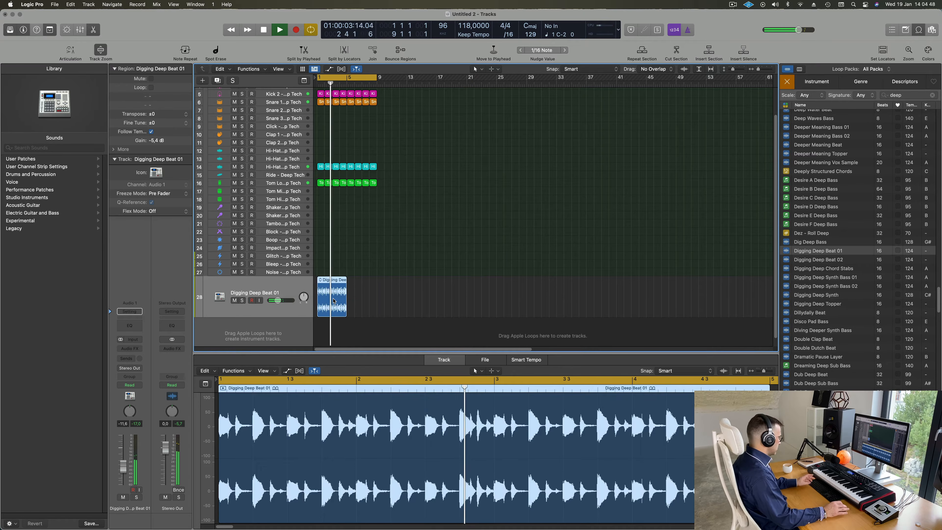
# Step: Repeat the Digging Deep Beat 01 region once to fill eight bars, select both regions and replay from the start
pyautogui.press('super+r')
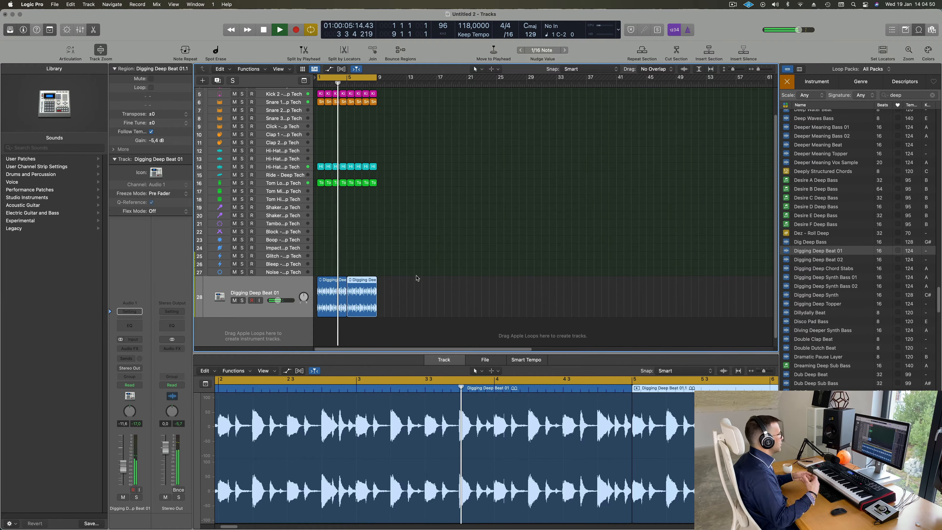
pyautogui.press('Return')
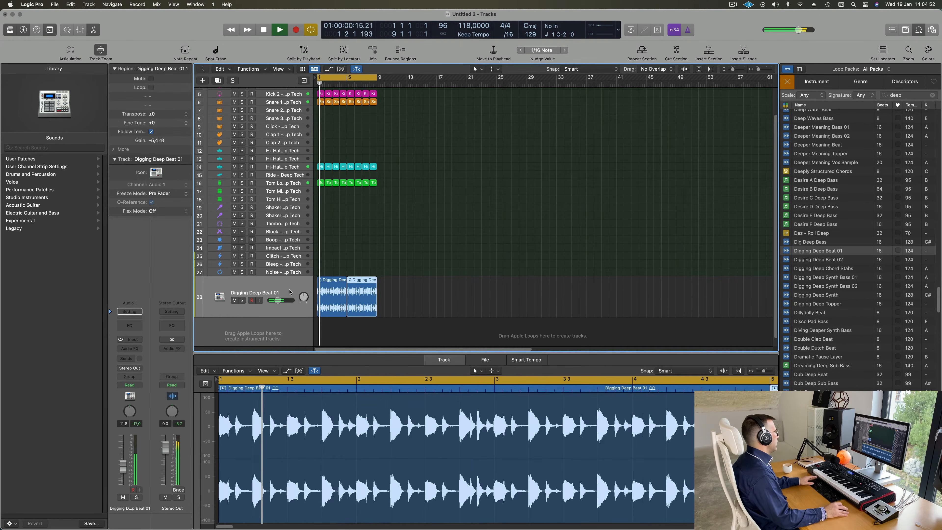
pyautogui.click(287, 290)
pyautogui.press('Return')
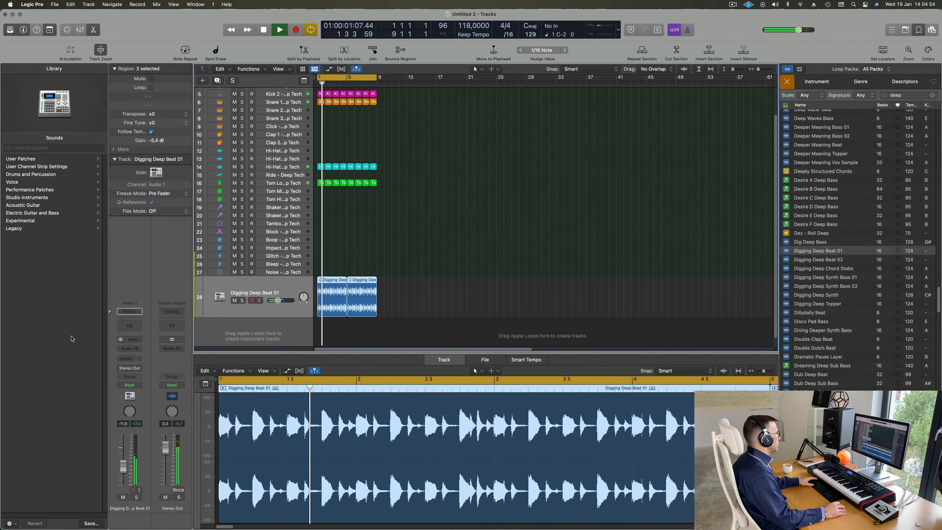
# Step: Insert the stereo Ensemble modulation effect on the Digging Deep Beat 01 track and move its window clear of the regions
pyautogui.click(130, 349)
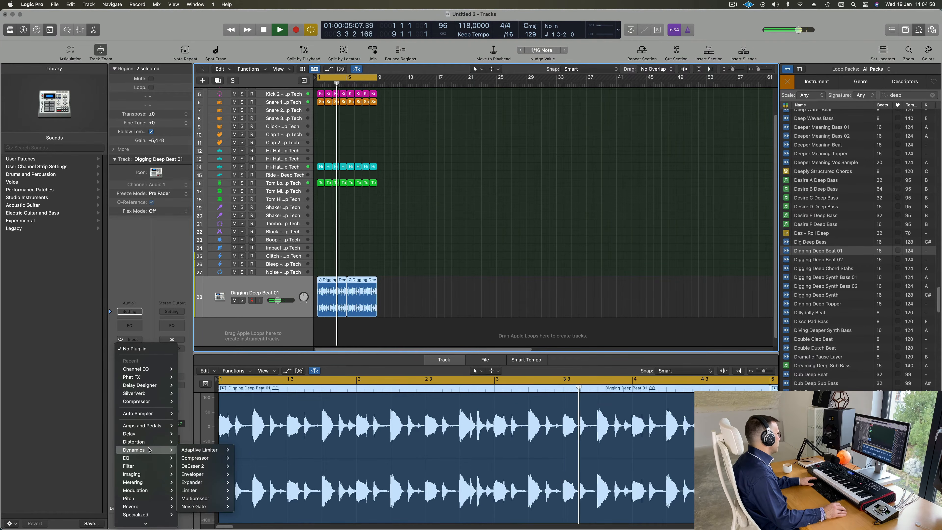
pyautogui.moveTo(152, 489)
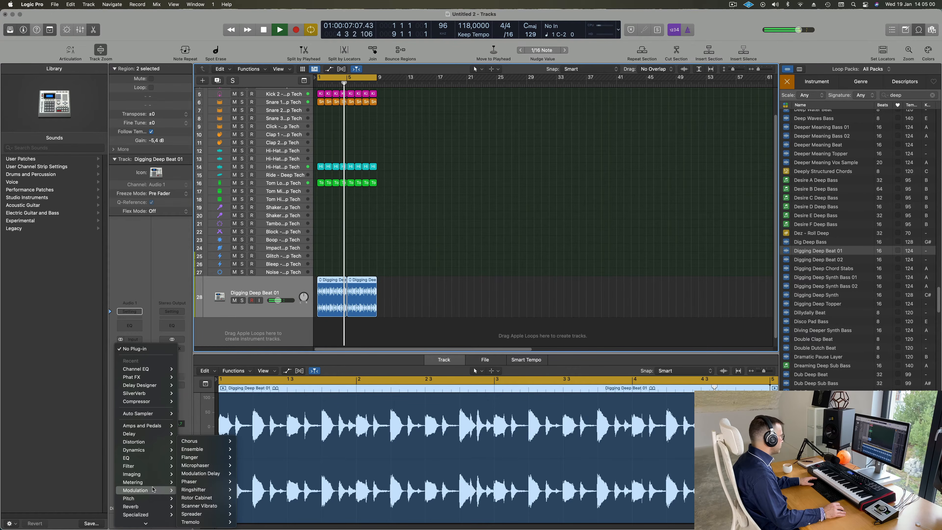
pyautogui.moveTo(201, 454)
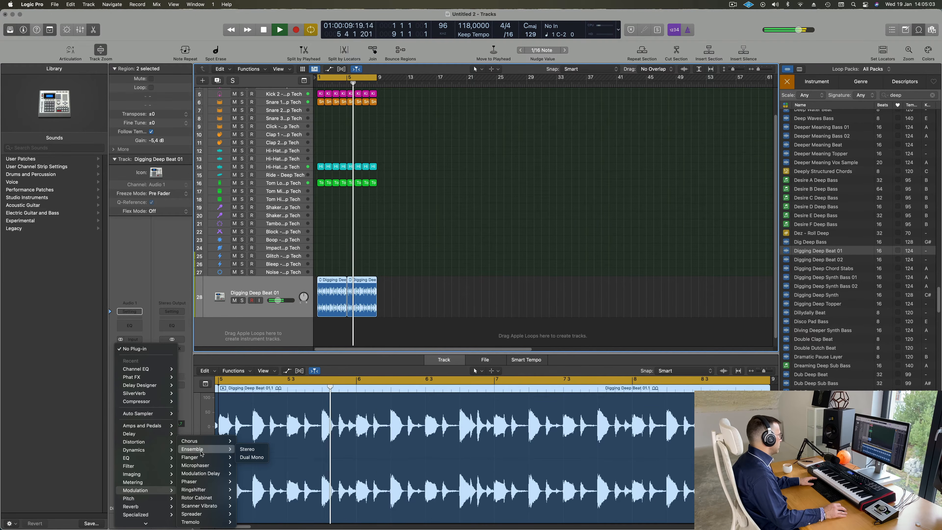
pyautogui.click(247, 449)
pyautogui.moveTo(517, 107); pyautogui.dragTo(624, 111)
# Step: Audition the Ensemble presets on the playing loop, including Rich Modulation, Screen Door, Symphonic 5 Voice, Synth String Ensemble and Vintage Dimension
pyautogui.click(428, 128)
pyautogui.click(460, 132)
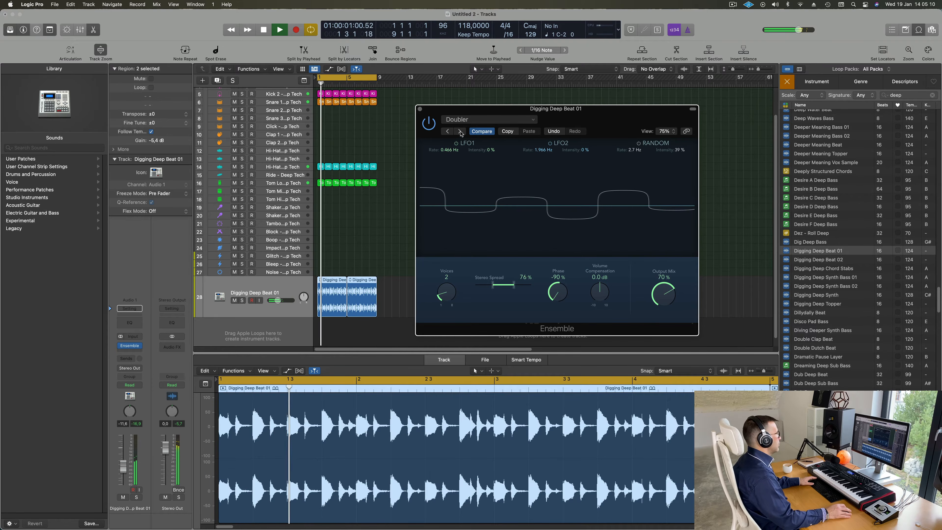
pyautogui.click(461, 132)
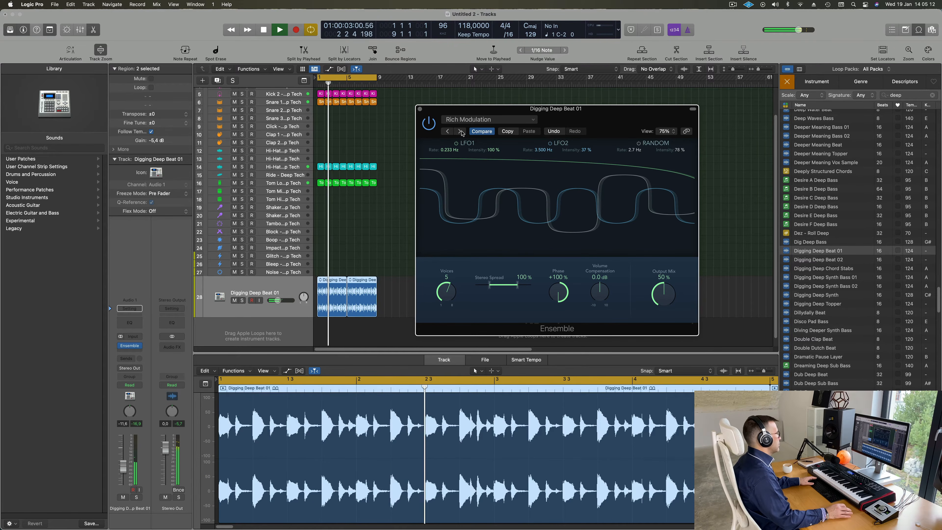
pyautogui.click(460, 132)
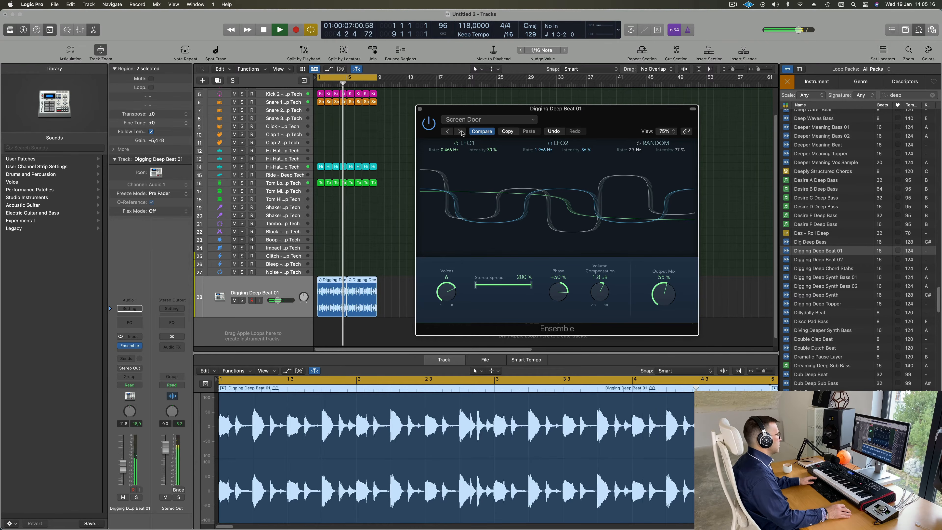
pyautogui.click(461, 131)
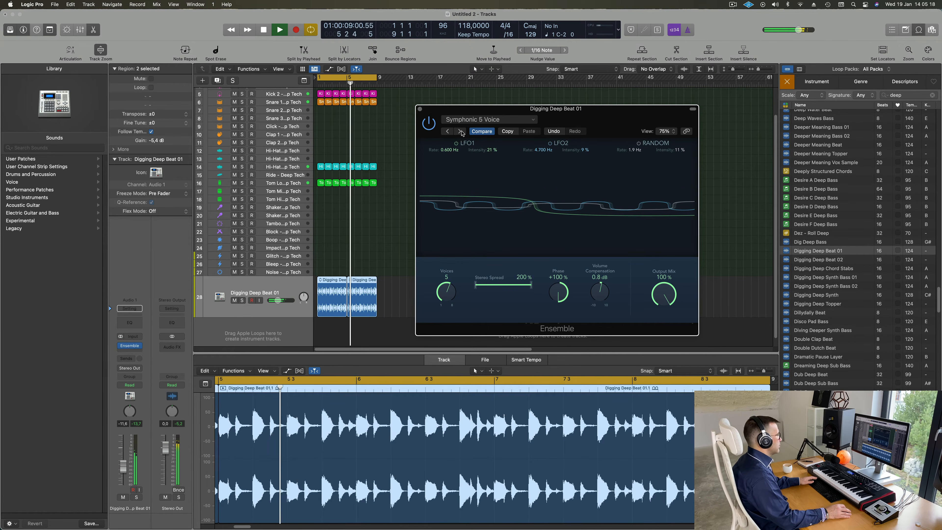
pyautogui.click(460, 132)
pyautogui.click(482, 119)
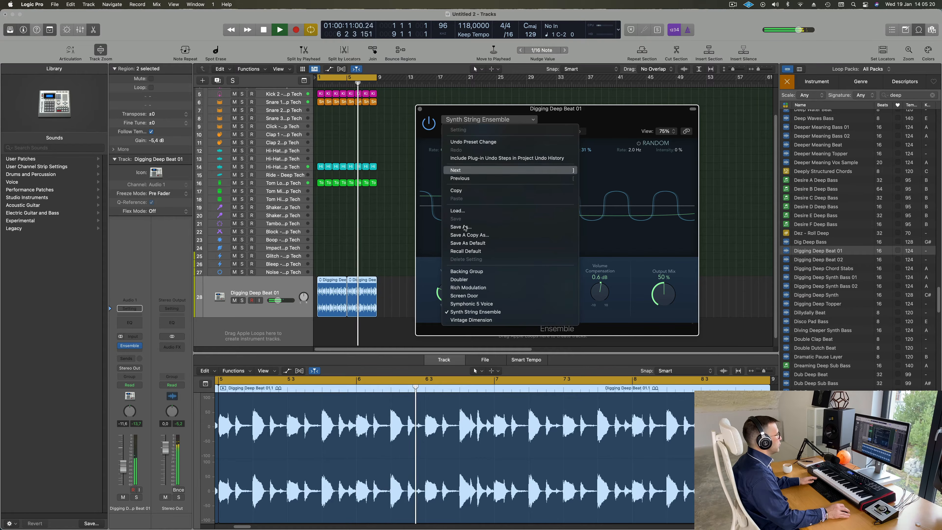
pyautogui.click(475, 320)
pyautogui.moveTo(596, 114); pyautogui.dragTo(541, 120)
# Step: Load the Doubler preset in Ensemble, set its Output Mix to about 52%, and compare the loop with the effect bypassed
pyautogui.click(434, 126)
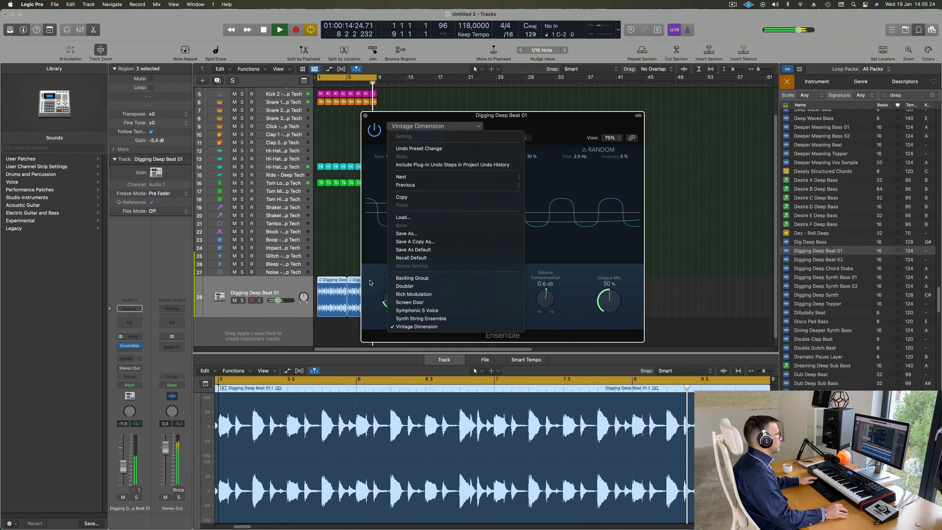
pyautogui.click(404, 286)
pyautogui.moveTo(501, 115); pyautogui.dragTo(478, 115)
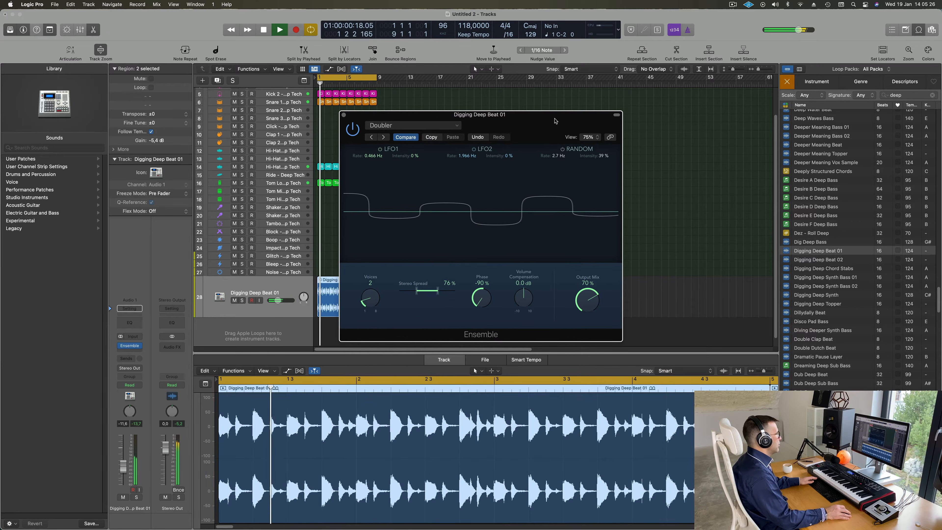
pyautogui.moveTo(587, 301); pyautogui.dragTo(588, 243)
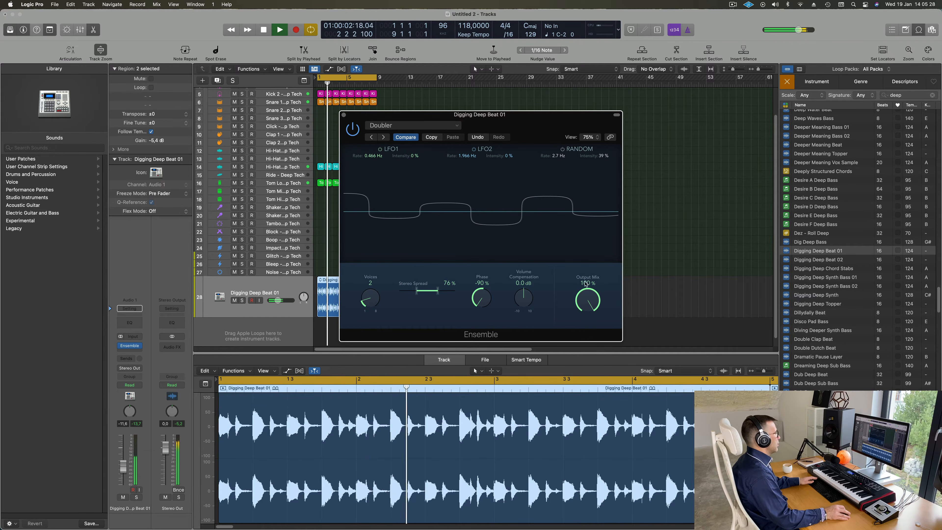
pyautogui.moveTo(585, 311); pyautogui.dragTo(581, 357)
pyautogui.click(352, 130)
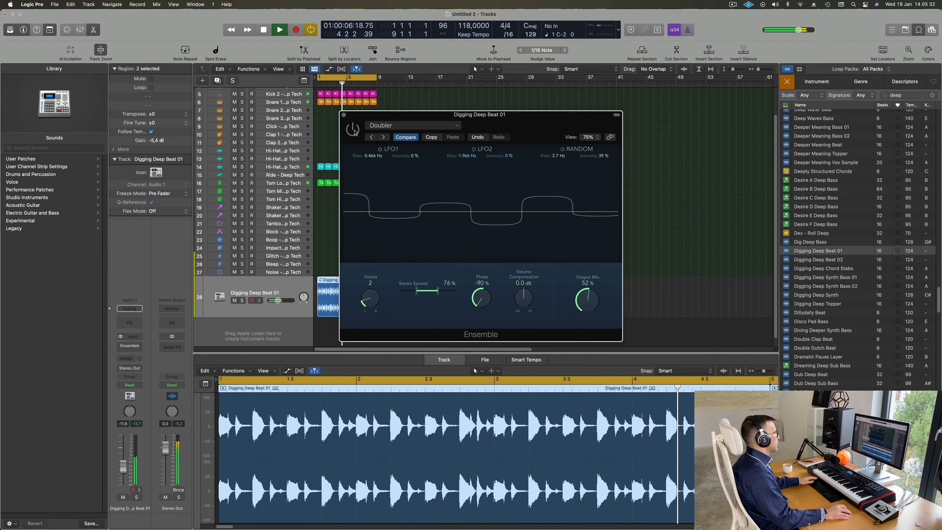
pyautogui.click(352, 129)
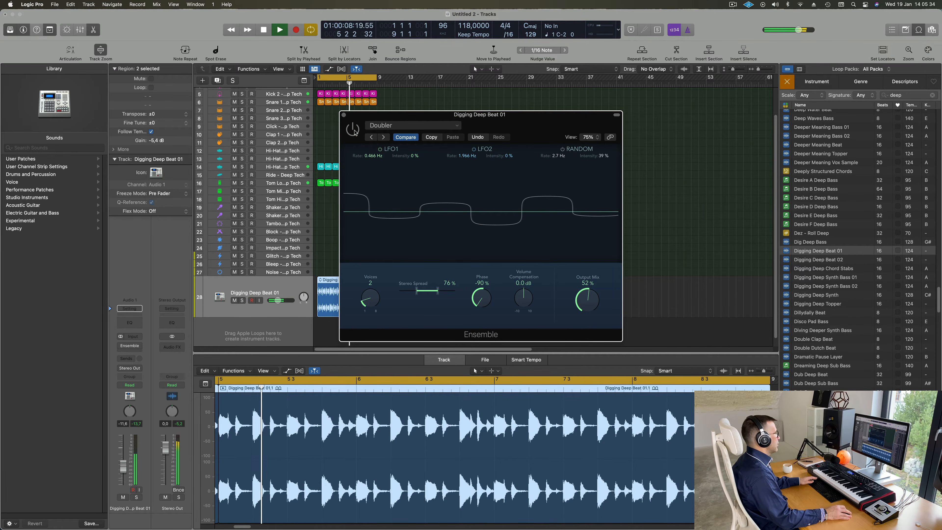
# Step: Widen Ensemble's Stereo Spread to 200%, try other Phase settings, and close the effect window
pyautogui.moveTo(537, 205); pyautogui.dragTo(515, 203)
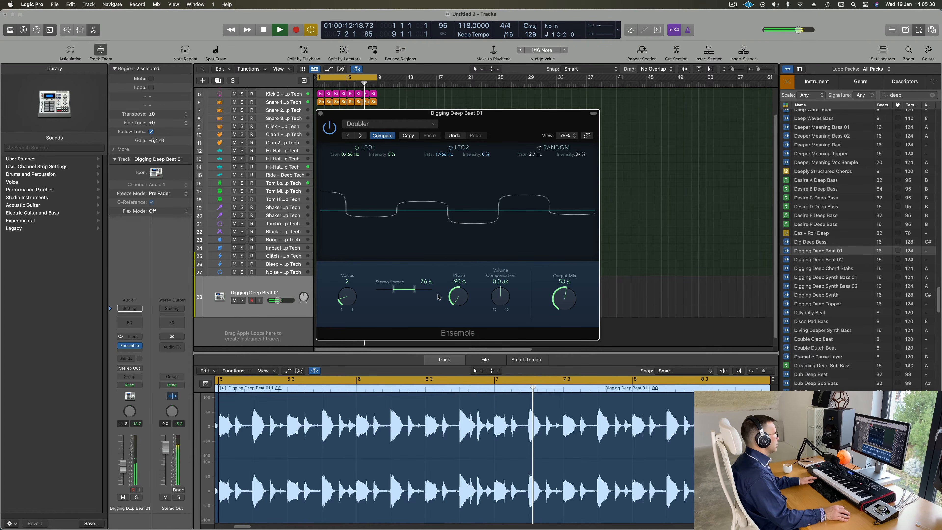
pyautogui.moveTo(417, 292); pyautogui.dragTo(432, 292)
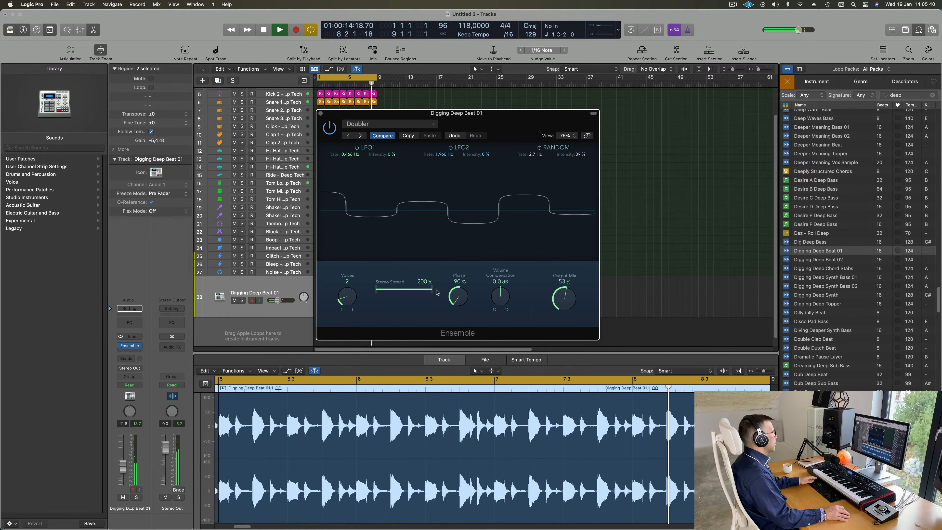
pyautogui.moveTo(459, 295); pyautogui.dragTo(466, 359)
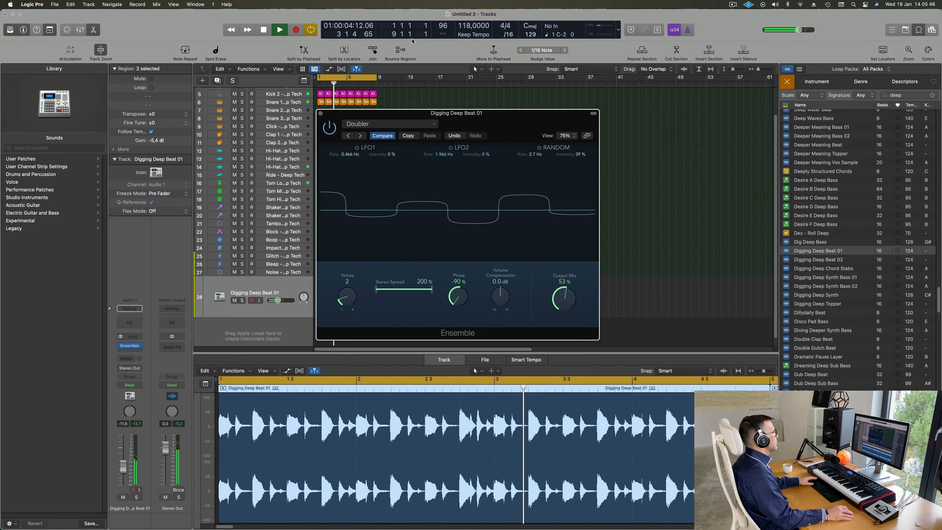
pyautogui.click(321, 113)
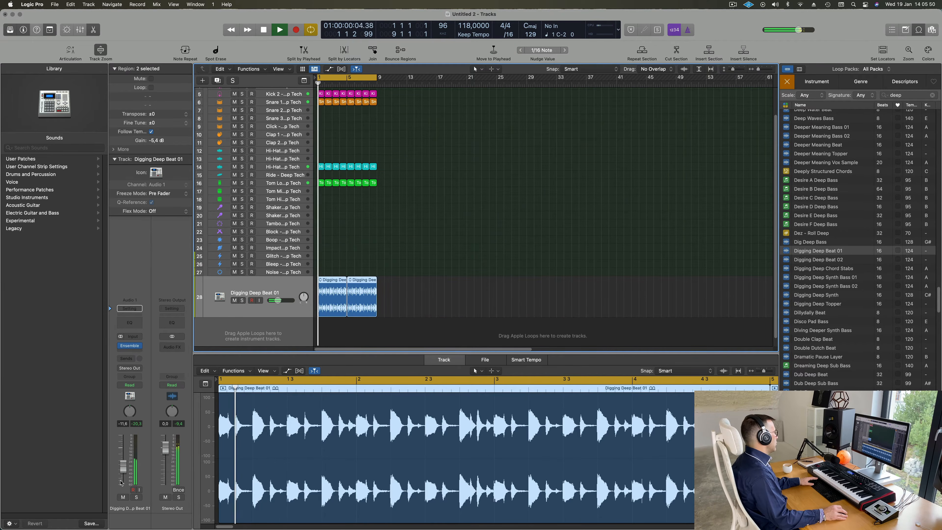
# Step: Lower the Digging Deep Beat 01 track's volume to -13.6 dB and compare the mix with the track muted and unmuted
pyautogui.moveTo(277, 300); pyautogui.dragTo(276, 300)
pyautogui.scroll(4, 423, 267)
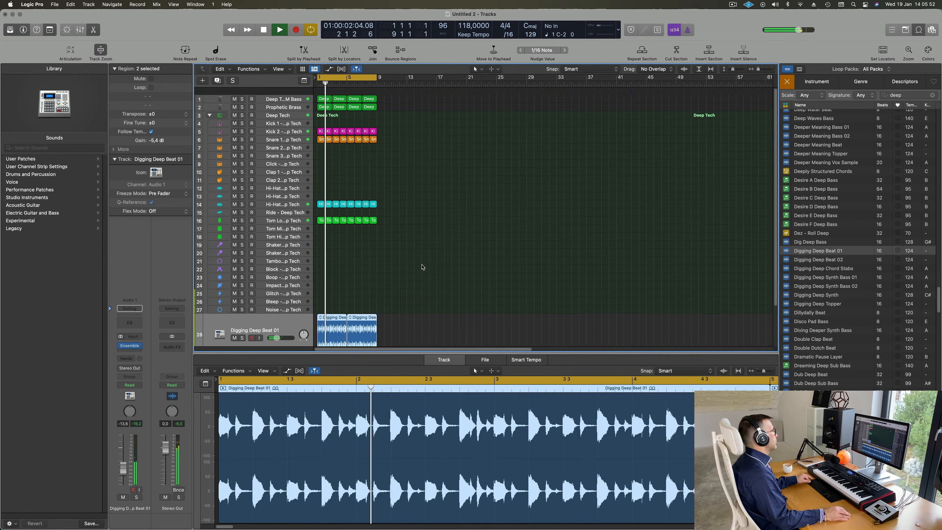
pyautogui.scroll(-2, 425, 245)
pyautogui.scroll(-2, 427, 231)
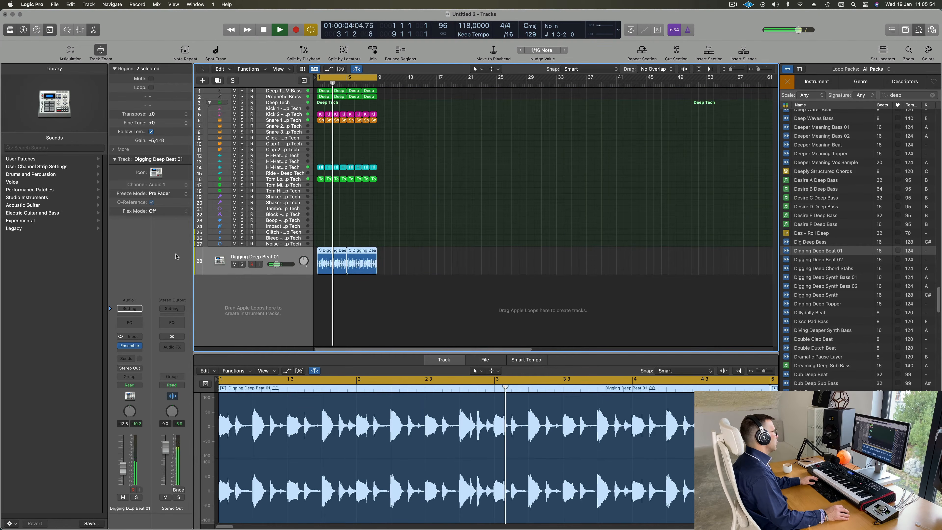
pyautogui.click(234, 264)
pyautogui.click(235, 265)
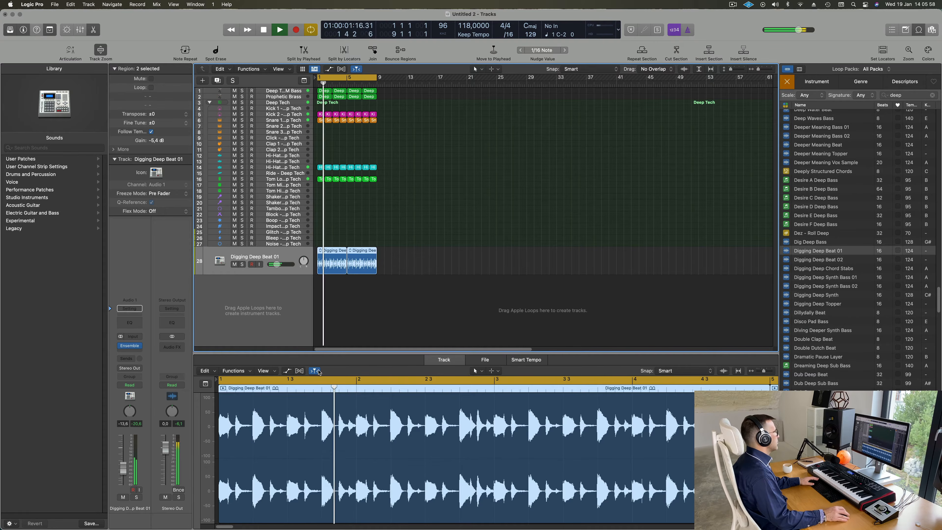
# Step: Duplicate the Prophetic Brass track and copy the first Deep Techno FM Bass region onto the new track at bar 1
pyautogui.click(294, 98)
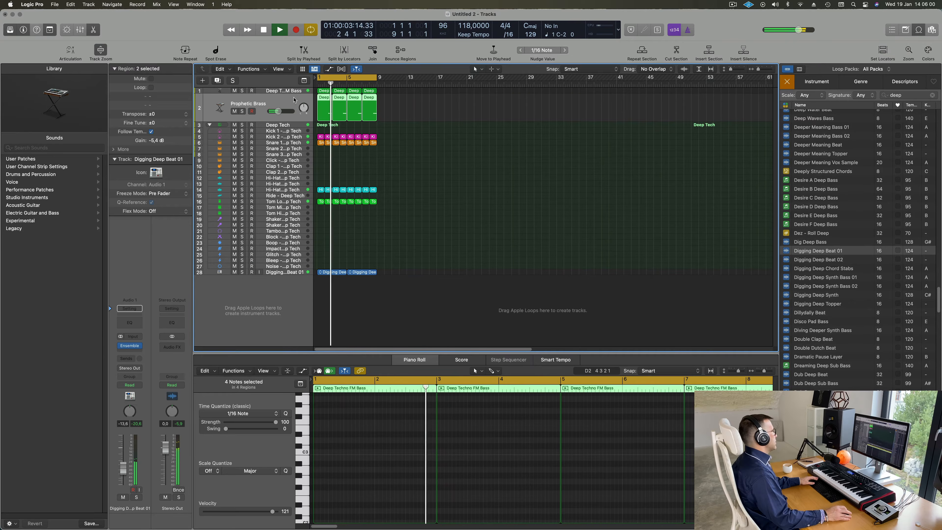
pyautogui.press('super+d')
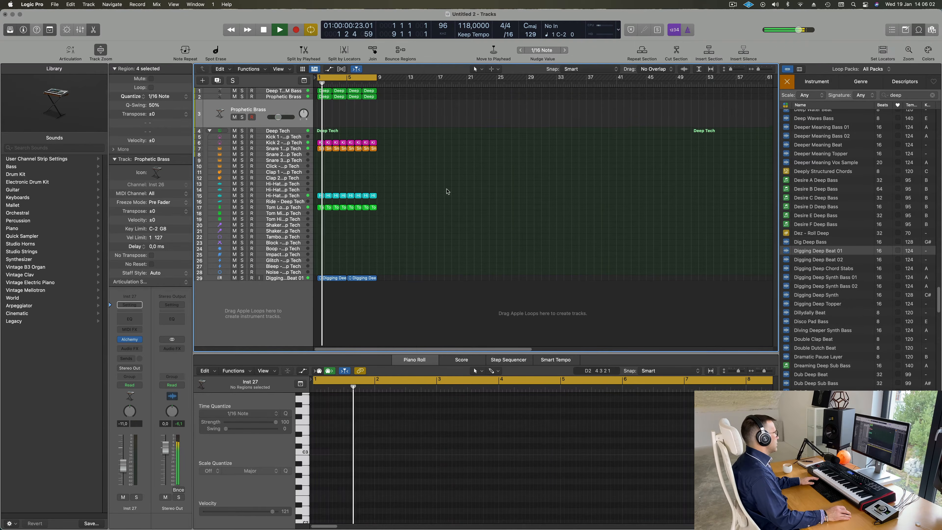
pyautogui.click(327, 95)
pyautogui.click(325, 93)
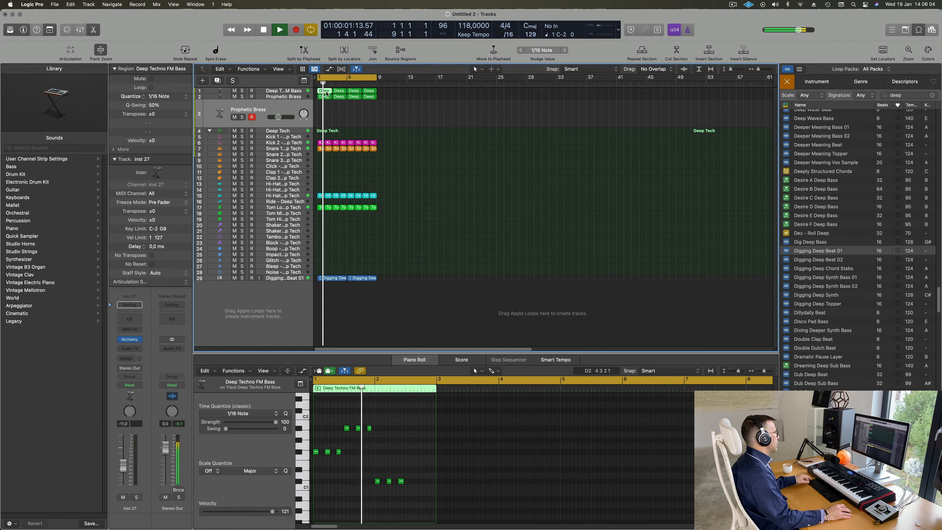
pyautogui.moveTo(326, 92); pyautogui.dragTo(325, 106)
pyautogui.press('space')
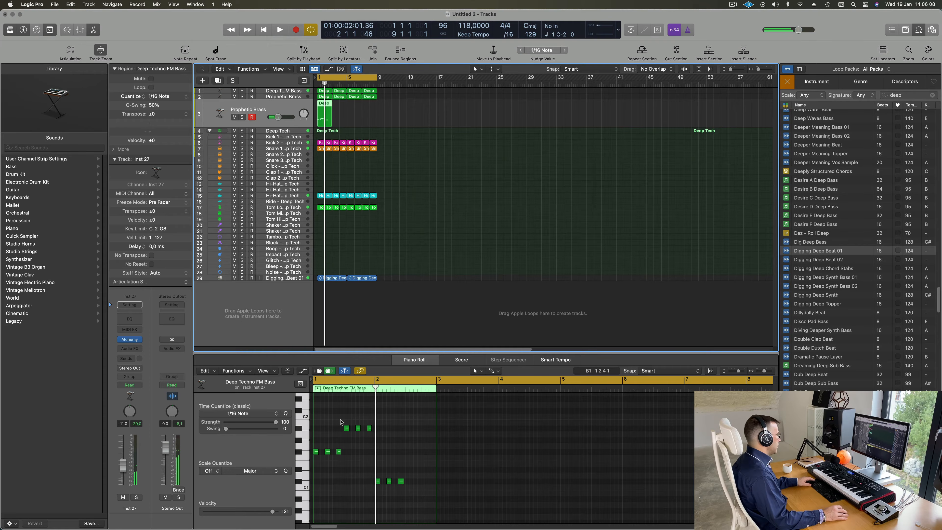
# Step: Reduce the copied region to two stacked notes, F#1 and A#1, both starting at bar 1, deleting all other notes
pyautogui.moveTo(325, 438); pyautogui.dragTo(354, 469)
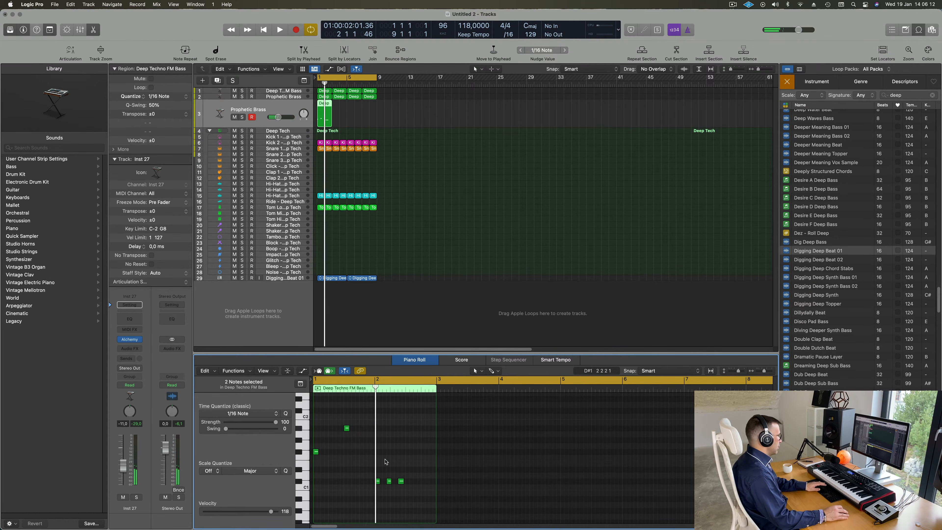
pyautogui.moveTo(347, 429); pyautogui.dragTo(316, 429)
pyautogui.moveTo(354, 476); pyautogui.dragTo(466, 496)
pyautogui.moveTo(338, 407); pyautogui.dragTo(315, 494)
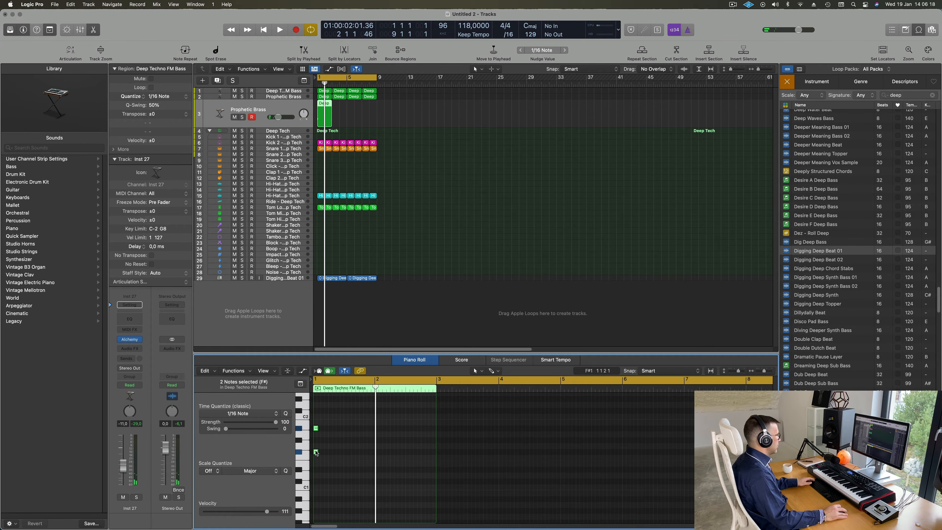
# Step: Lengthen the two stacked notes so they sustain to the end of the two-bar region, and play back the result
pyautogui.moveTo(317, 453); pyautogui.dragTo(355, 451)
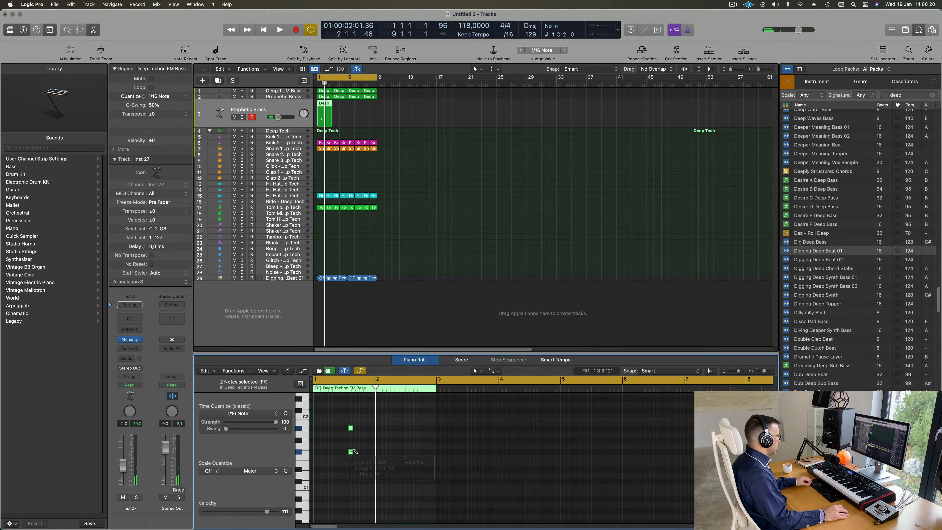
pyautogui.press('super+Right')
pyautogui.press('super+Right')
pyautogui.press('super+Right')
pyautogui.press('super+Right')
pyautogui.press('super+Right')
pyautogui.hscroll(-6, 334, 433)
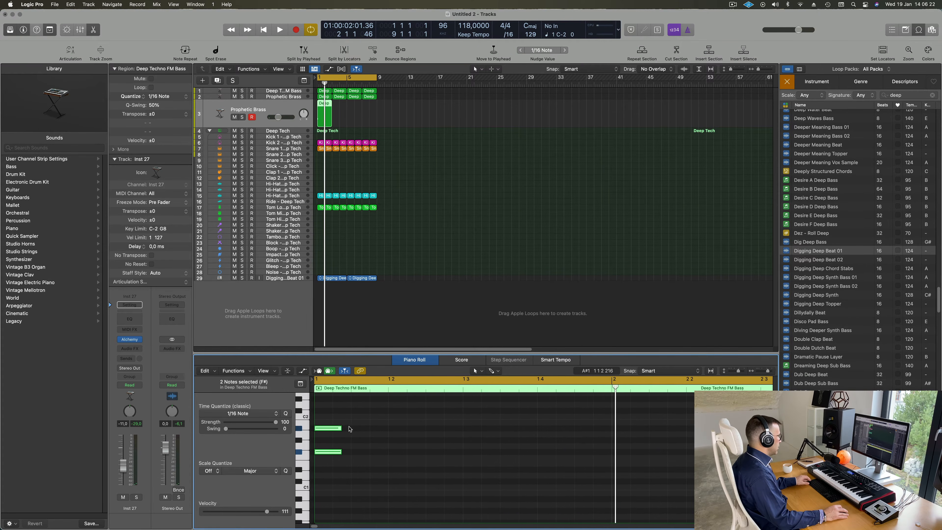
pyautogui.moveTo(340, 429); pyautogui.dragTo(648, 430)
pyautogui.press('super+Left')
pyautogui.press('super+Left')
pyautogui.press('super+Left')
pyautogui.press('super+Left')
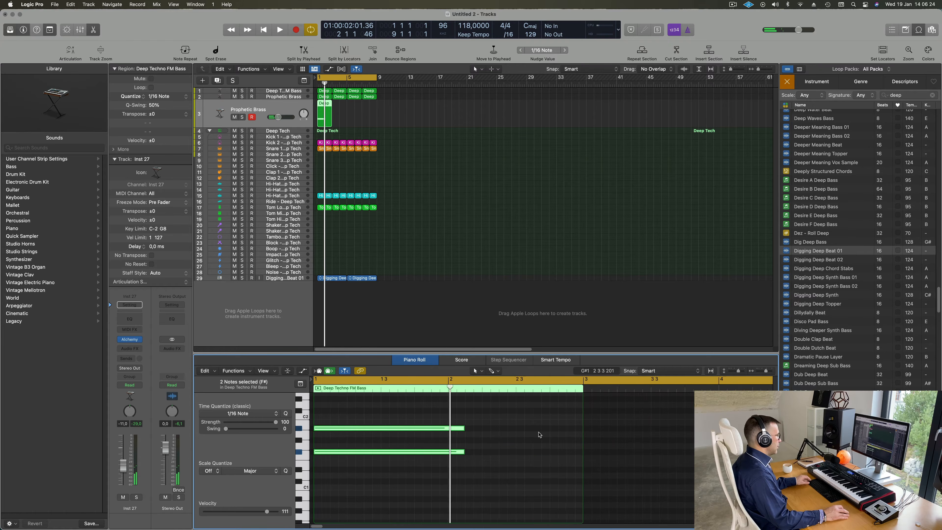
pyautogui.moveTo(427, 427); pyautogui.dragTo(519, 429)
pyautogui.press('space')
pyautogui.press('space')
pyautogui.press('space')
pyautogui.press('space')
# Step: Open Alchemy on the duplicated track and load the Slow Attack Piano preset from the Pads category
pyautogui.click(248, 109)
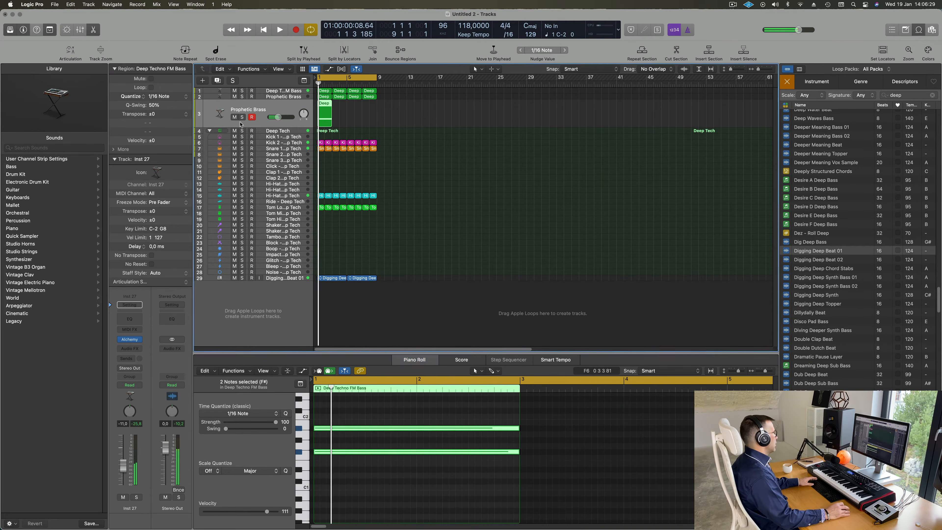
pyautogui.click(129, 339)
pyautogui.moveTo(509, 109); pyautogui.dragTo(581, 101)
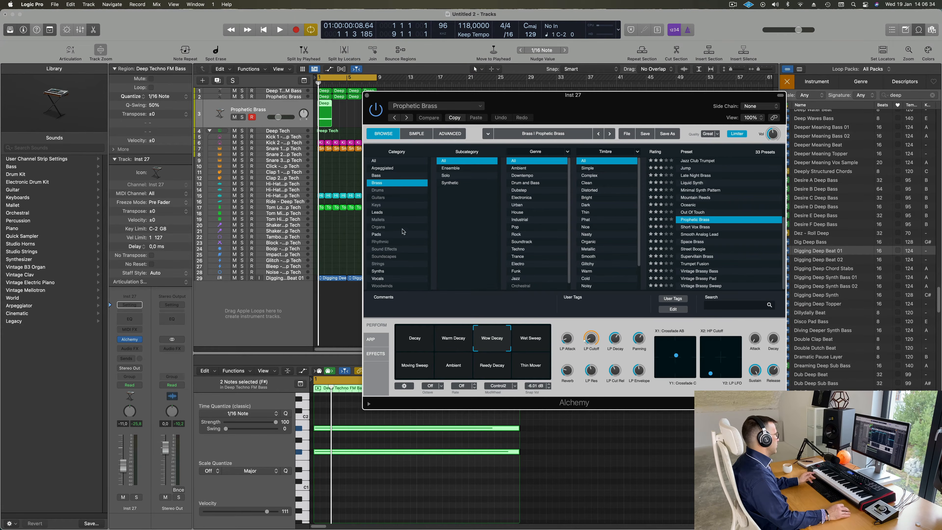
pyautogui.click(378, 212)
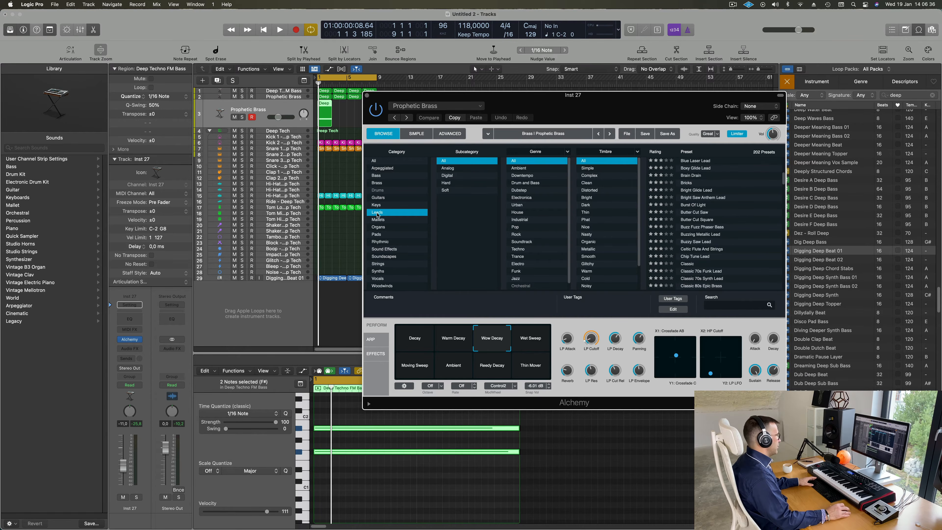
pyautogui.click(377, 234)
pyautogui.scroll(-3, 784, 169)
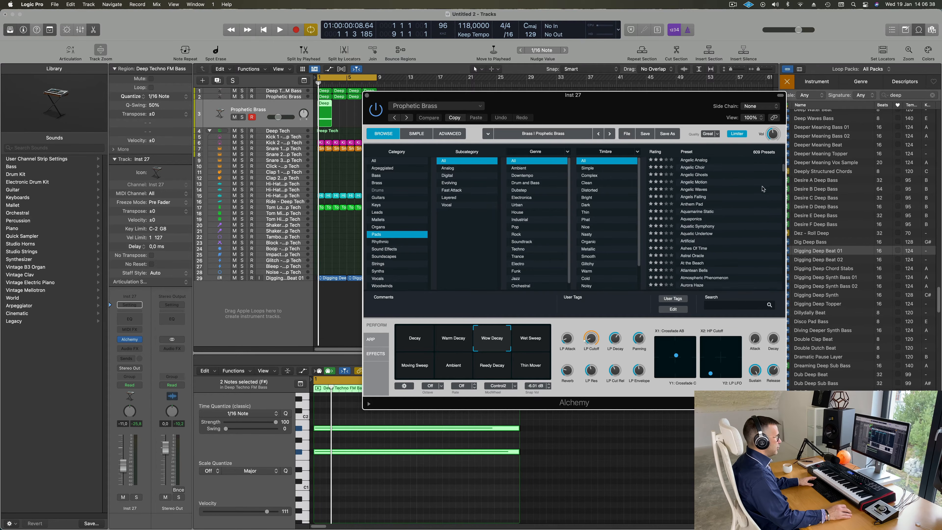
pyautogui.moveTo(784, 170); pyautogui.dragTo(783, 254)
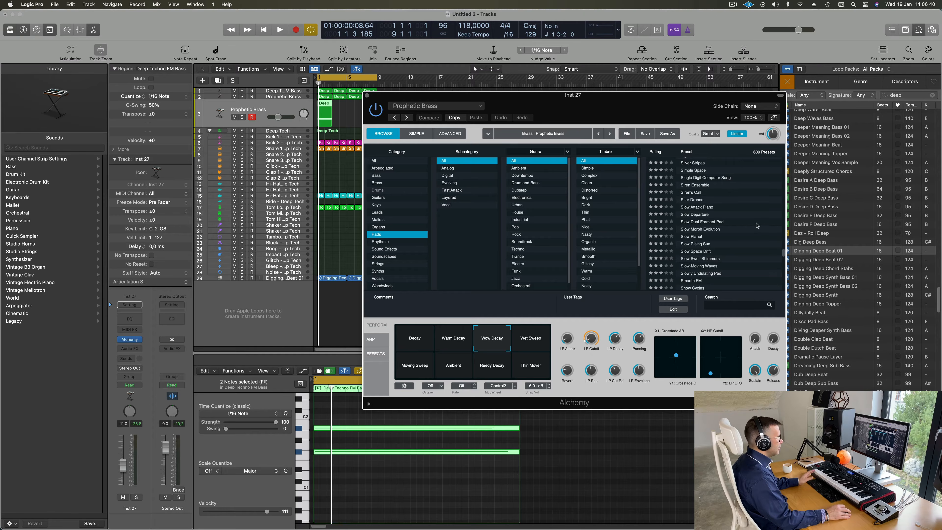
pyautogui.click(695, 208)
pyautogui.moveTo(651, 107); pyautogui.dragTo(728, 84)
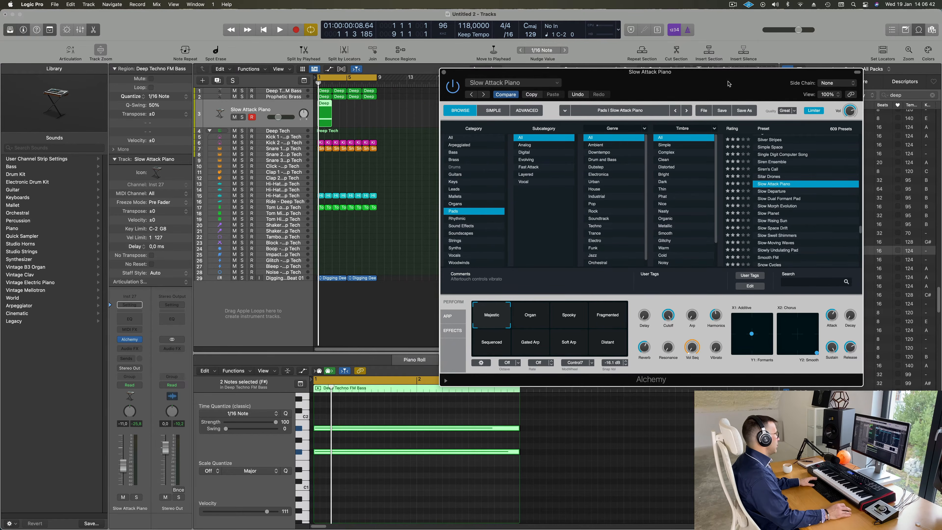
# Step: Repeat the two-bar pad region three times to fill the eight-bar cycle, keeping the Alchemy window clear of the regions
pyautogui.moveTo(359, 119); pyautogui.dragTo(318, 119)
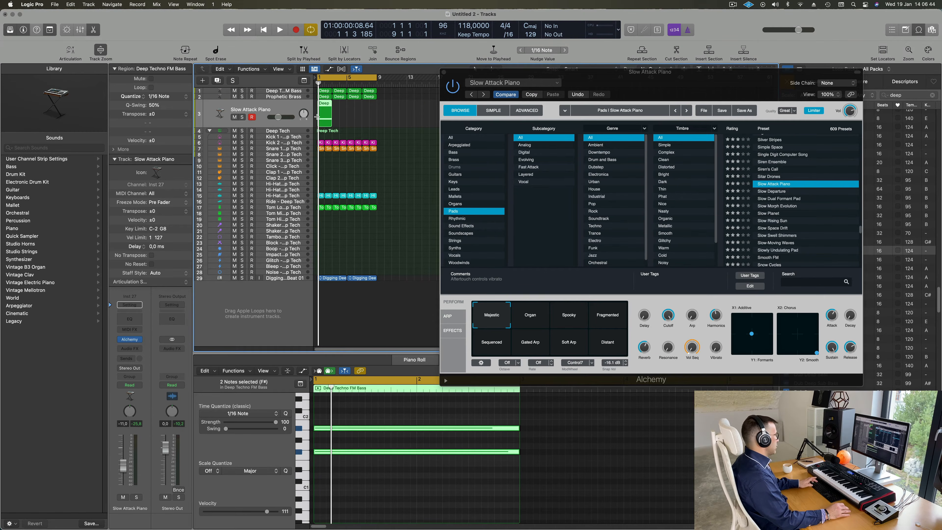
pyautogui.press('super+r')
pyautogui.press('super+r')
pyautogui.press('super+r')
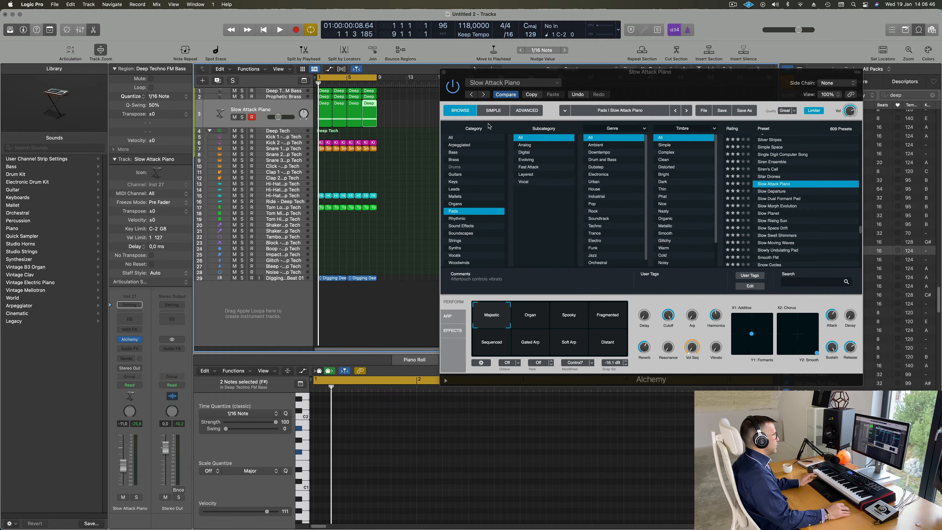
pyautogui.moveTo(770, 78); pyautogui.dragTo(770, 62)
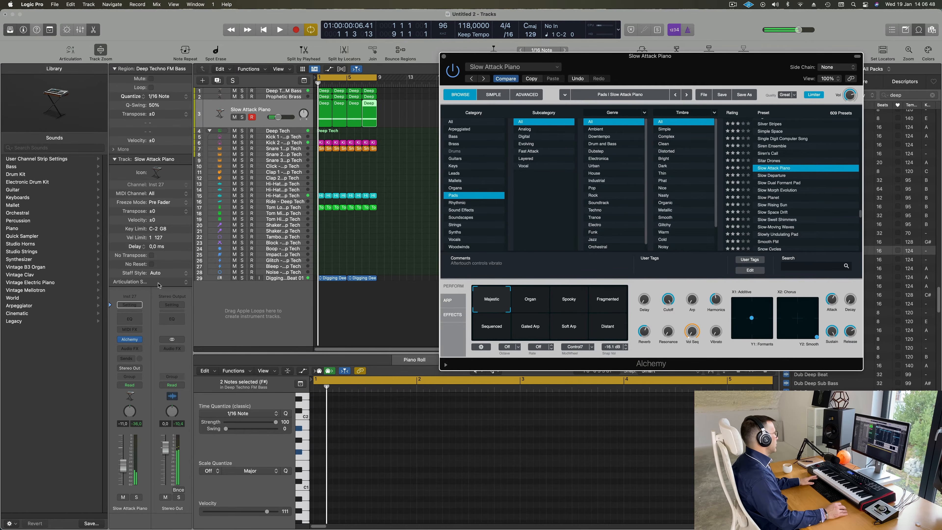
# Step: Transpose all notes in the four pad regions up two octaves and set the track's volume to -13.6 dB
pyautogui.press('space')
pyautogui.click(393, 123)
pyautogui.press('space')
pyautogui.press('space')
pyautogui.moveTo(393, 123); pyautogui.dragTo(331, 119)
pyautogui.press('space')
pyautogui.click(403, 494)
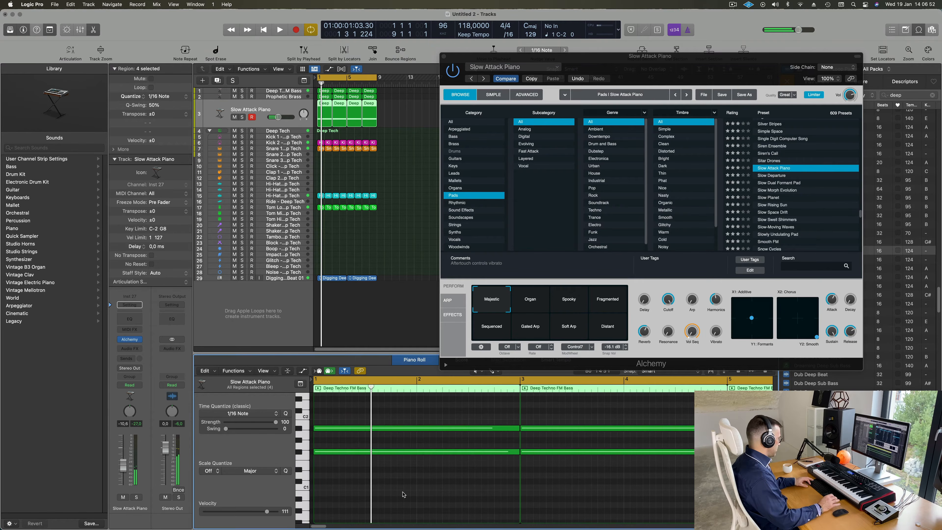
pyautogui.press('super+a')
pyautogui.press('Delete')
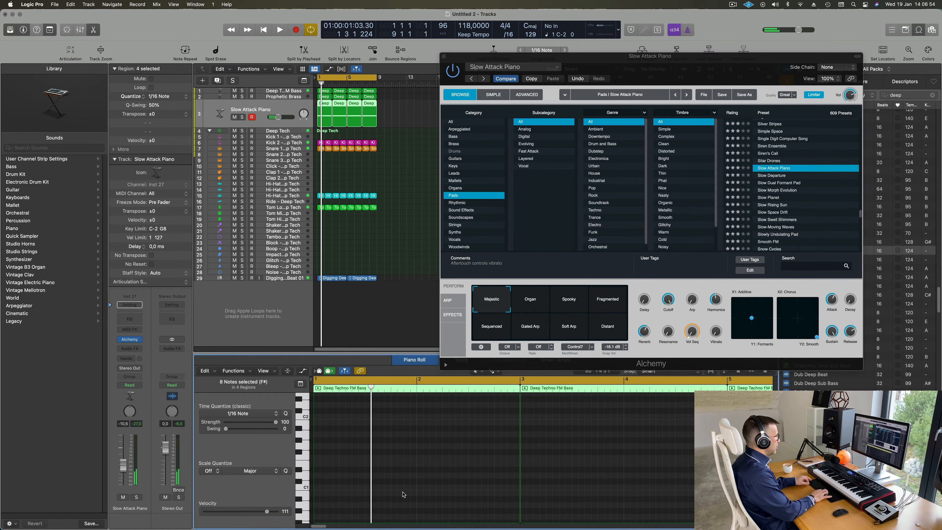
pyautogui.press('space')
pyautogui.press('Return')
pyautogui.moveTo(120, 465); pyautogui.dragTo(120, 467)
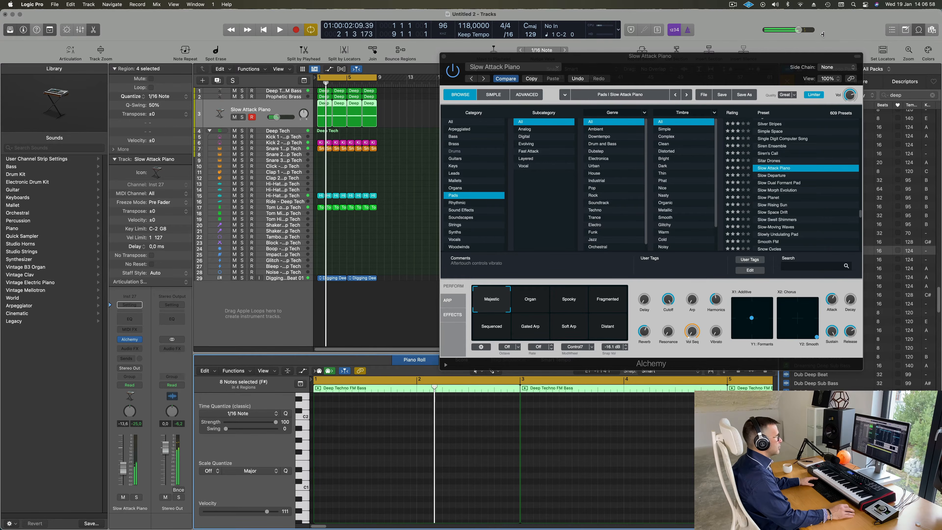
# Step: Audition the Slow Morph Evolution, Slow Swell Shimmers and Smooth FM pad presets in Alchemy on the looping part
pyautogui.click(782, 176)
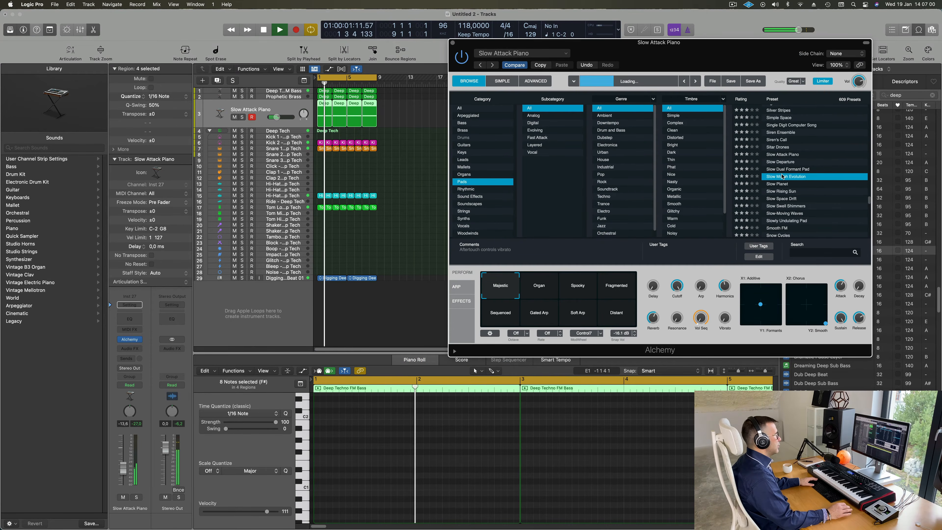
pyautogui.press('Return')
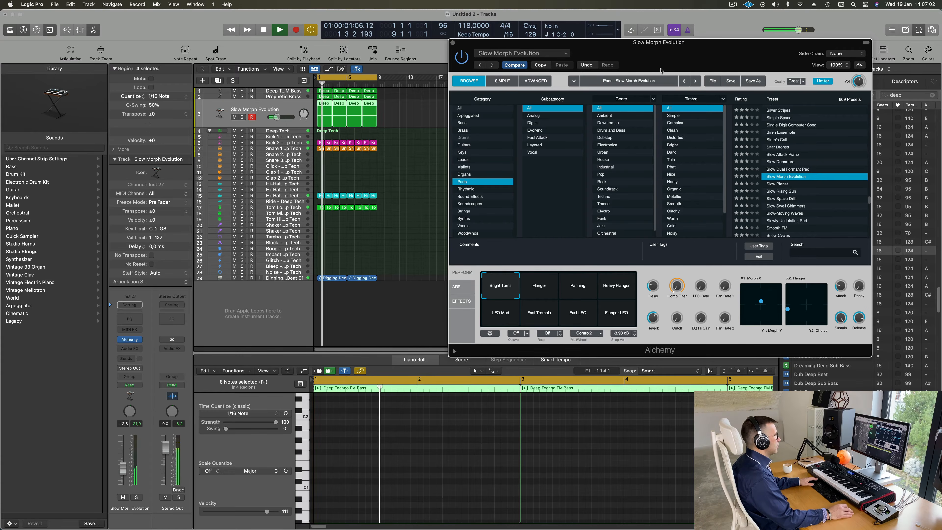
pyautogui.moveTo(655, 73); pyautogui.dragTo(637, 95)
pyautogui.scroll(-2, 769, 204)
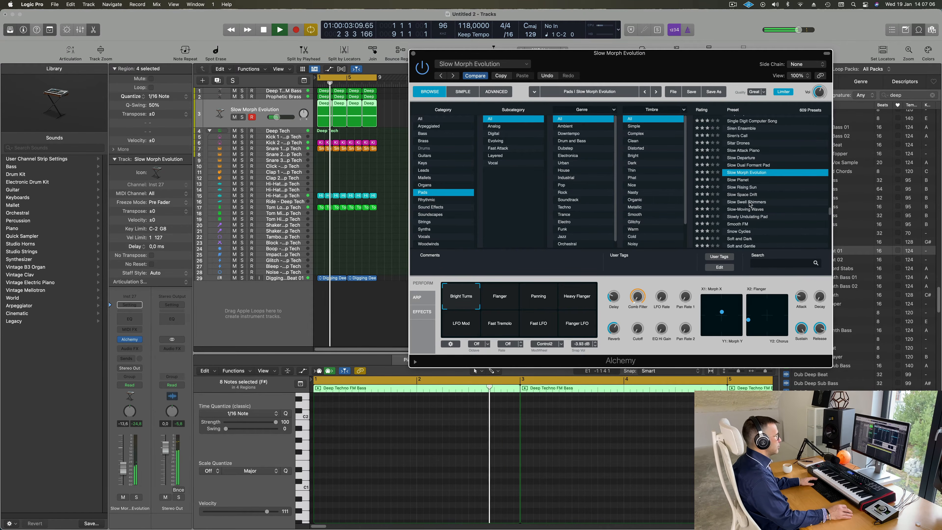
pyautogui.click(749, 203)
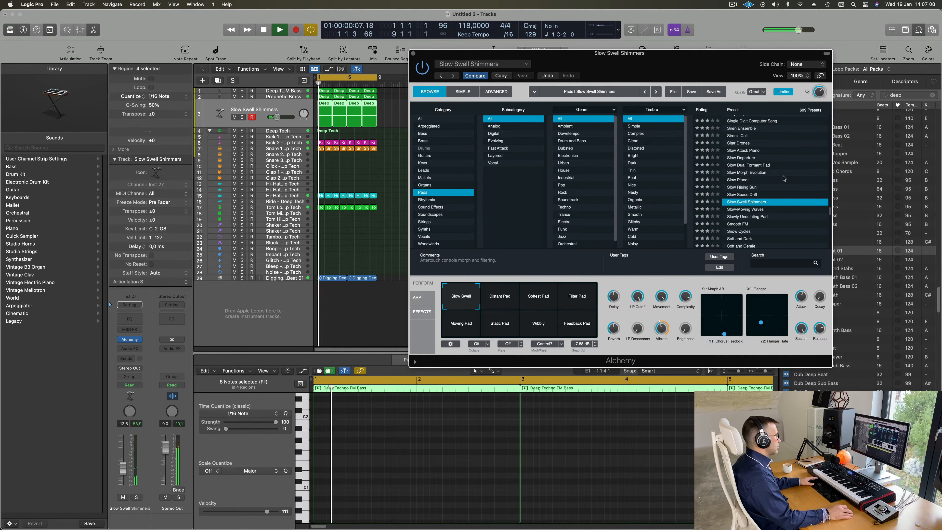
pyautogui.scroll(-2, 782, 180)
pyautogui.scroll(-2, 760, 192)
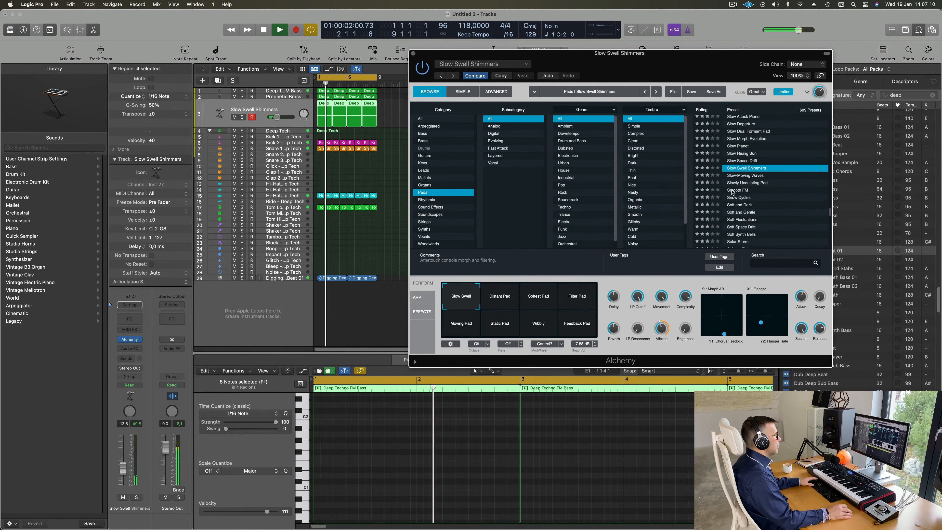
pyautogui.click(733, 191)
pyautogui.moveTo(691, 64); pyautogui.dragTo(712, 58)
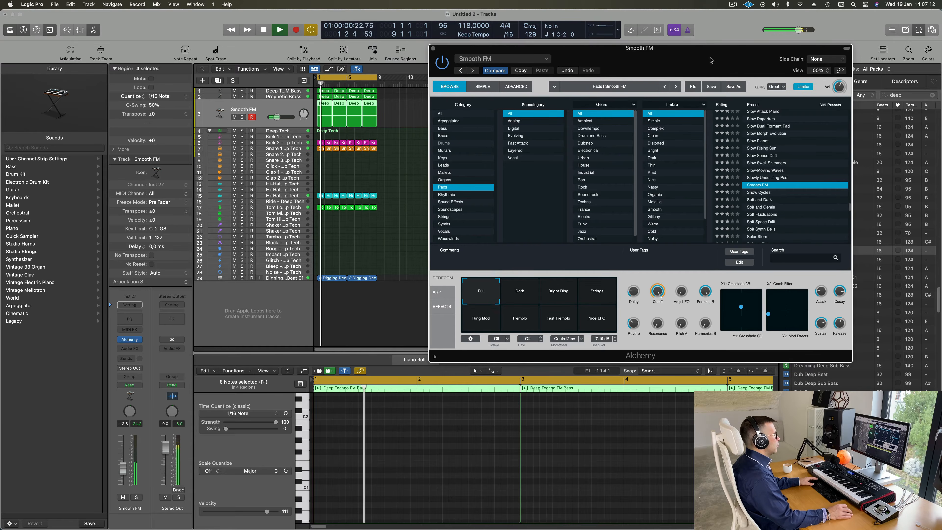
# Step: Load the Songhellir-Granular Choir preset in Alchemy and set the track's volume to -12.4 dB
pyautogui.scroll(-6, 789, 193)
pyautogui.click(771, 207)
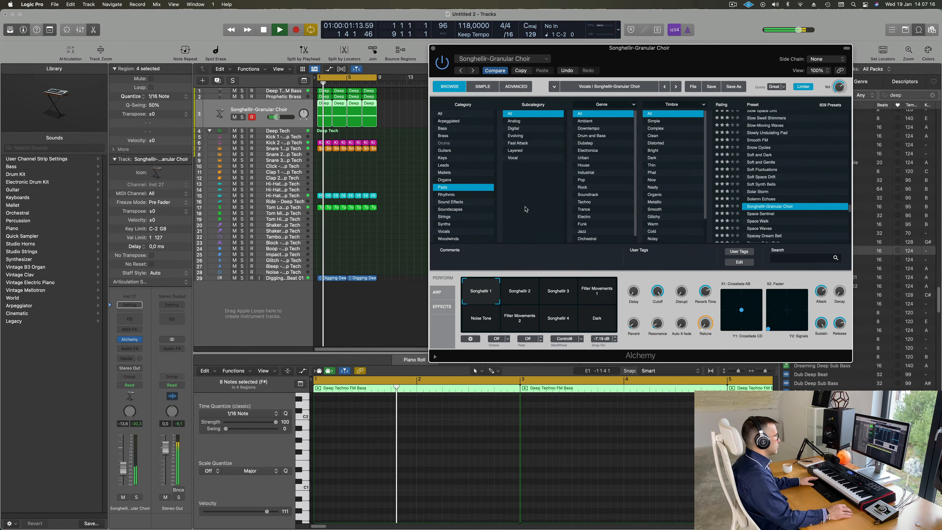
pyautogui.moveTo(124, 470); pyautogui.dragTo(124, 470)
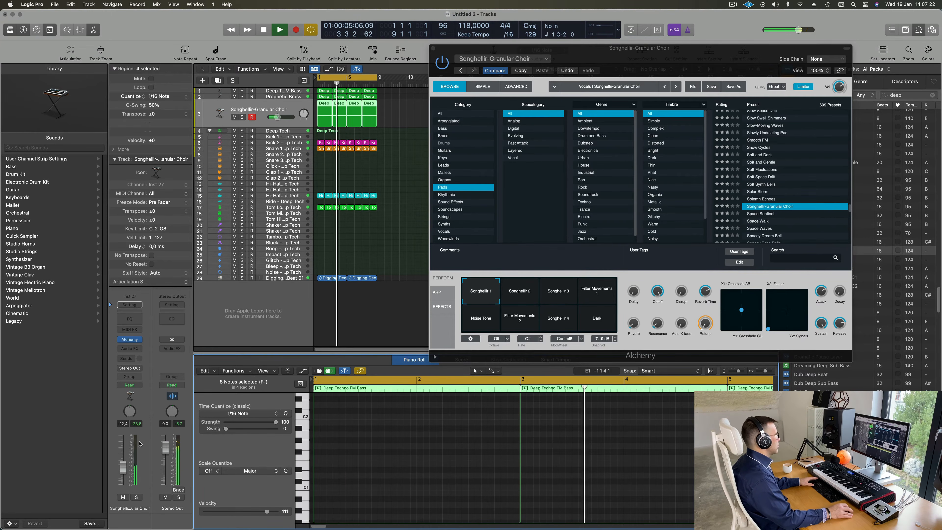
# Step: Join the four choir regions into one, keep only the first two notes, and lengthen them to the full eight bars
pyautogui.press('space')
pyautogui.moveTo(388, 112)
pyautogui.mouseDown()
pyautogui.moveTo(331, 121)
pyautogui.moveTo(377, 123)
pyautogui.mouseUp()
pyautogui.press('Delete')
pyautogui.scroll(-5, 411, 444)
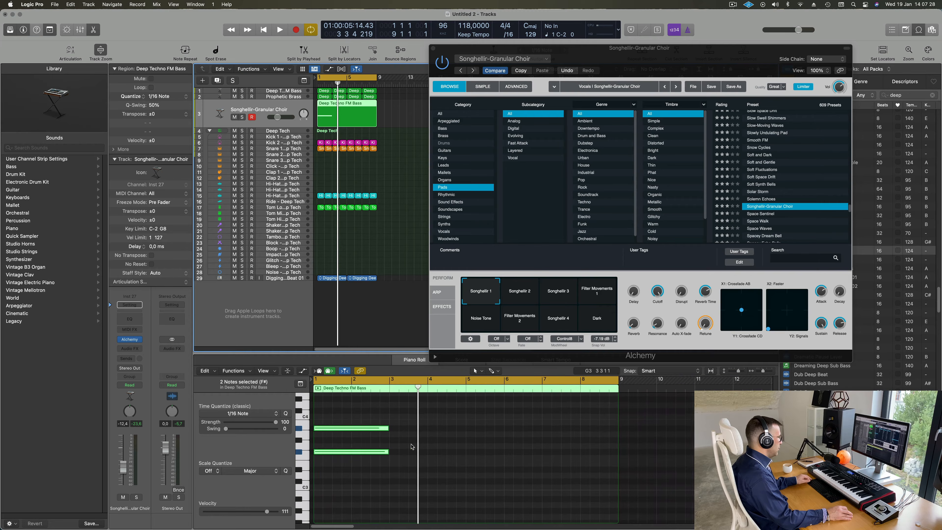
pyautogui.moveTo(429, 413); pyautogui.dragTo(617, 456)
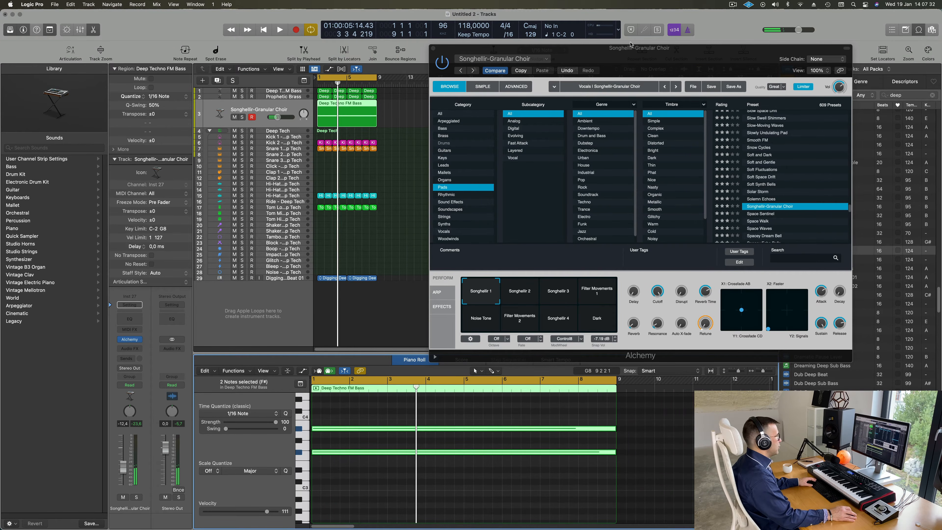
pyautogui.press('space')
pyautogui.moveTo(687, 49); pyautogui.dragTo(647, 84)
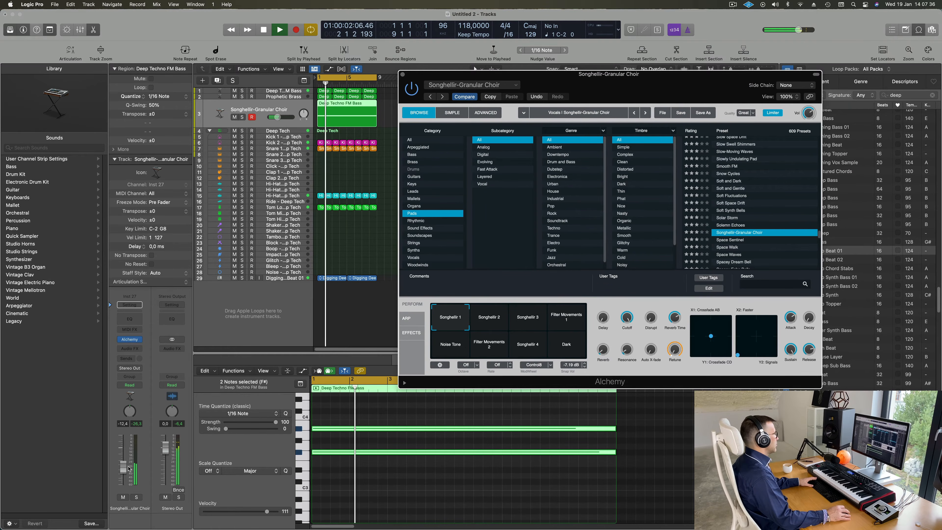
# Step: Try shifting the choir's two sustained notes to another octave during playback, and undo the shift
pyautogui.moveTo(355, 416); pyautogui.dragTo(375, 473)
pyautogui.press('Delete')
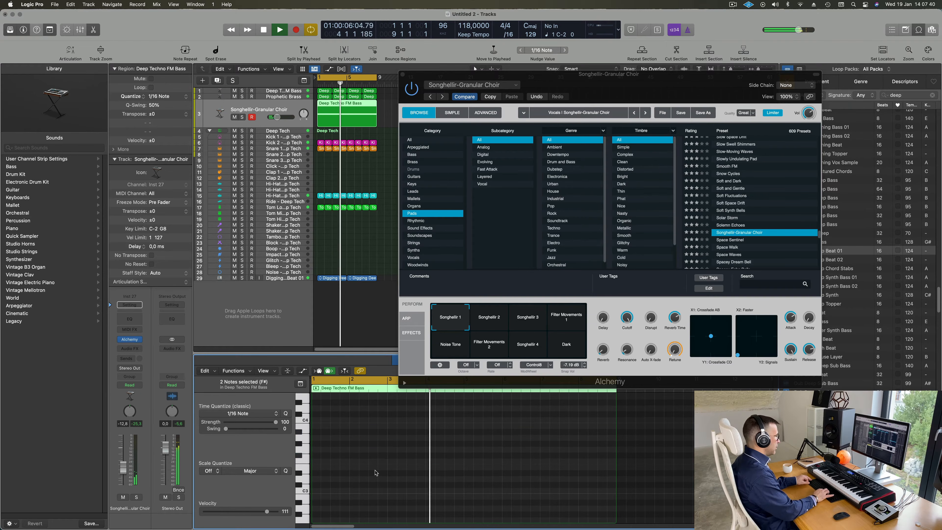
pyautogui.press('Return')
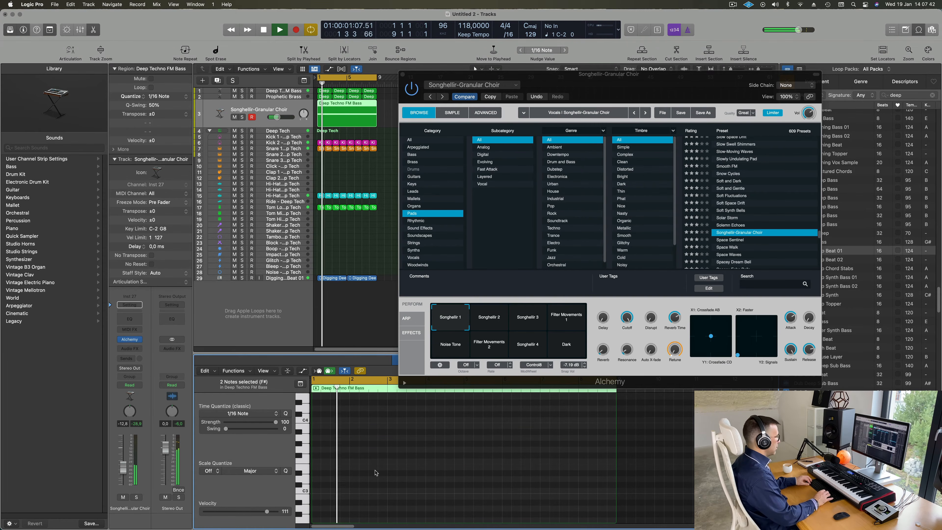
pyautogui.press('super+z')
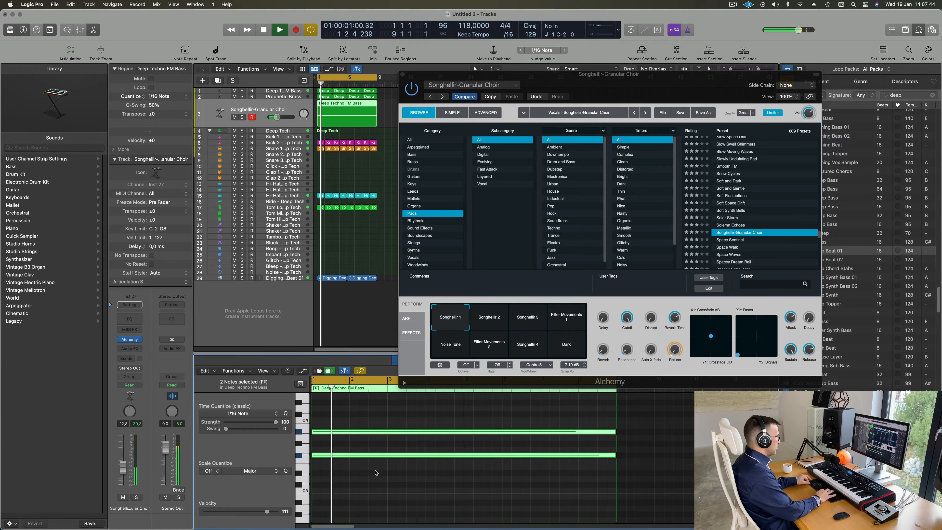
# Step: Try lowering the choir's two sustained notes by an octave, and raise them back to their original pitch
pyautogui.hotkey('alt', 'shift', 'Down')
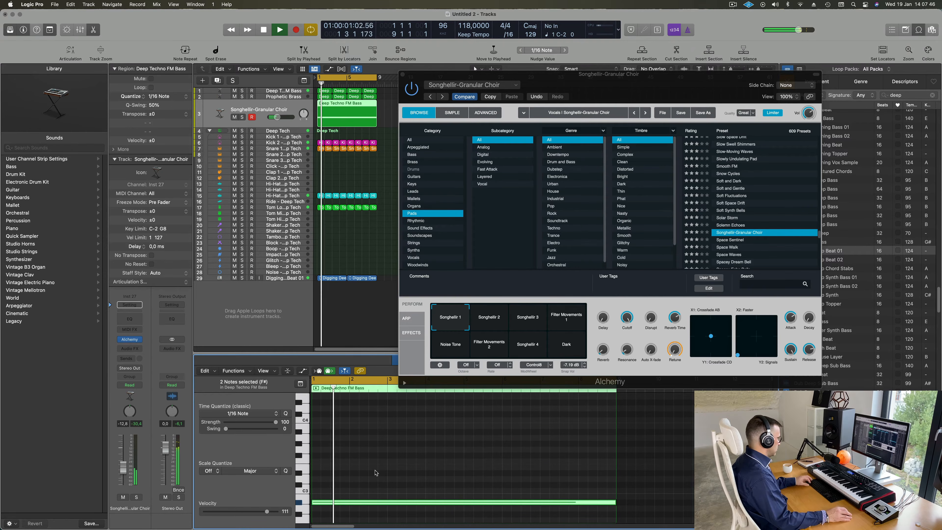
pyautogui.hotkey('alt', 'shift', 'Up')
pyautogui.press('Return')
# Step: Audition the choir preset's Songhellir 2, Songhellir 3, Filter Movements 1 and Noise Tone snapshots during playback
pyautogui.moveTo(631, 83); pyautogui.dragTo(677, 107)
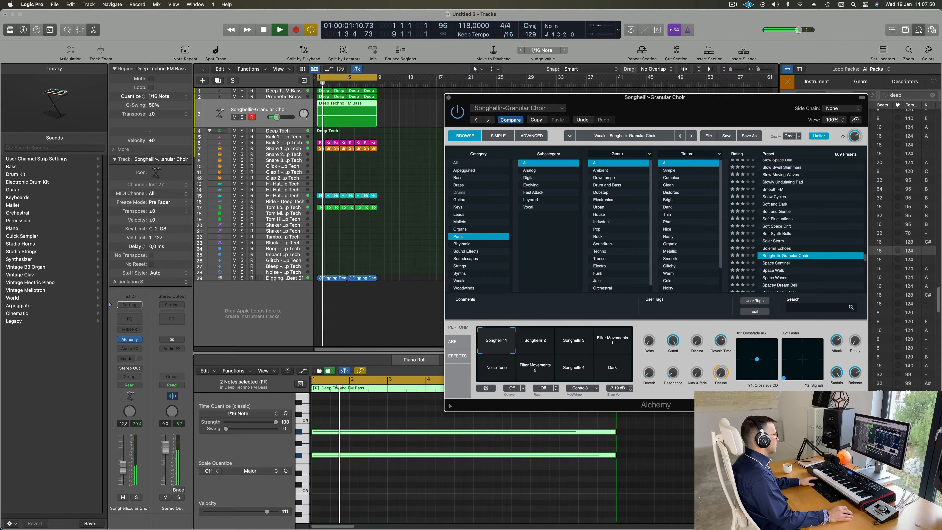
pyautogui.click(293, 436)
pyautogui.click(529, 350)
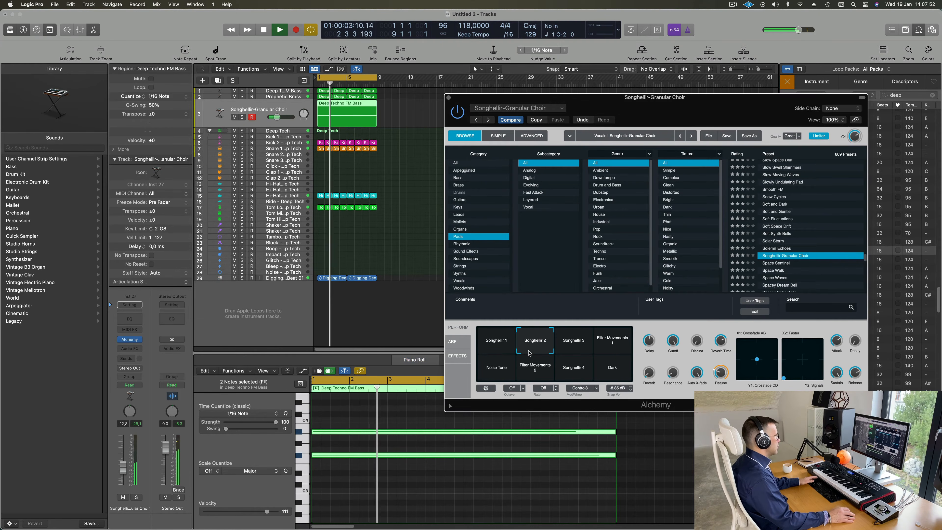
pyautogui.click(582, 346)
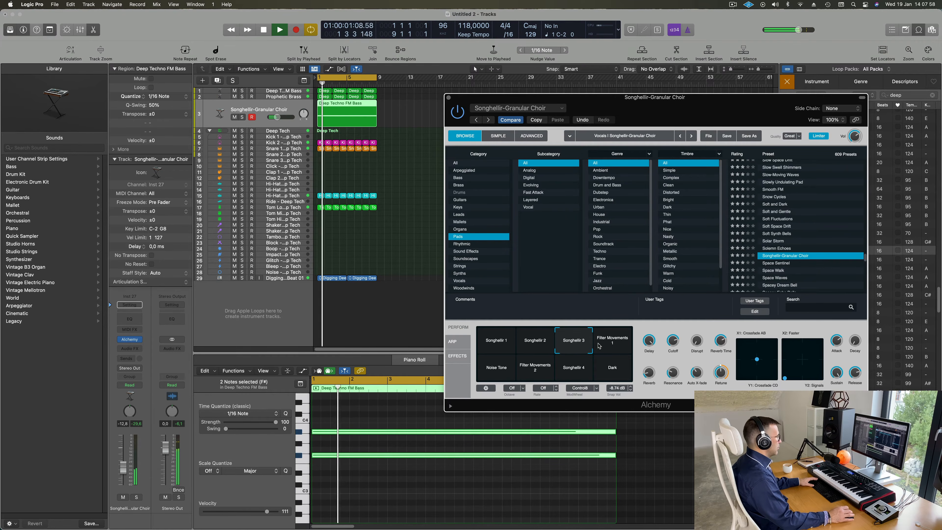
pyautogui.click(622, 346)
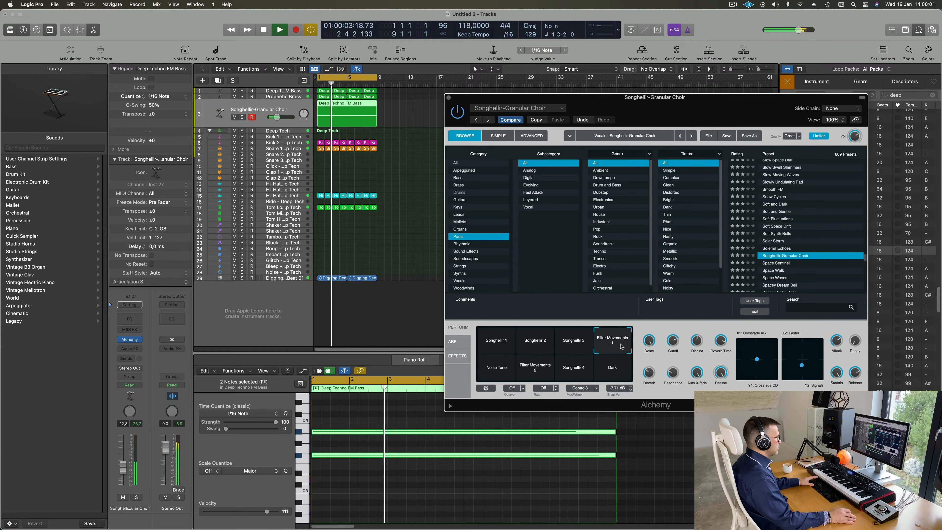
pyautogui.click(495, 376)
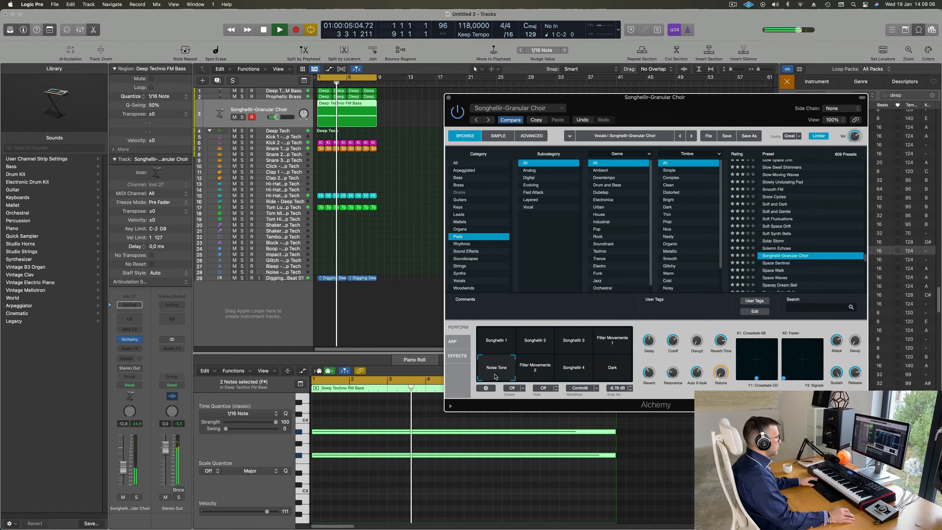
# Step: Raise the choir track's volume to -5.4 dB, audition Filter Movements 2, and select the Songhellir 4 snapshot
pyautogui.press('space')
pyautogui.moveTo(123, 468); pyautogui.dragTo(123, 459)
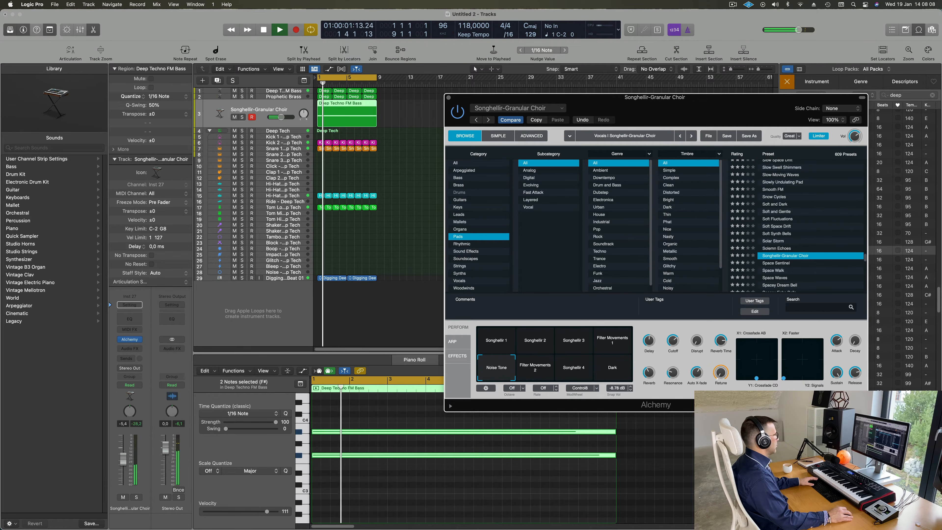
pyautogui.click(538, 376)
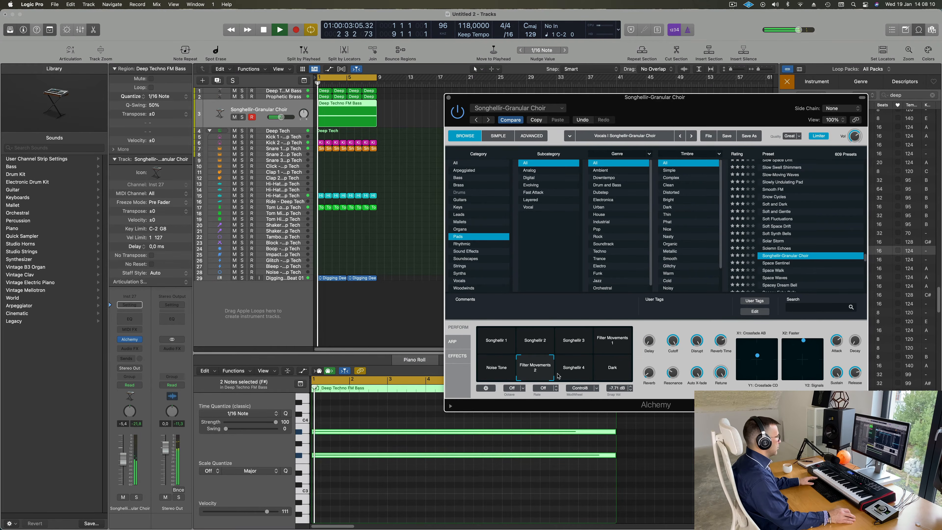
pyautogui.click(581, 374)
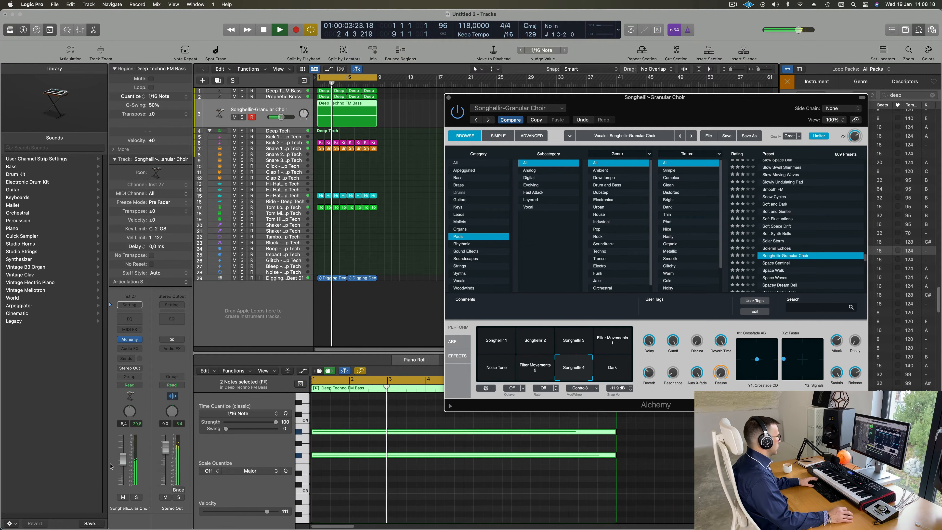
# Step: Check the choir soloed, return it to the full mix at -12.2 dB, and close its Alchemy window
pyautogui.click(136, 496)
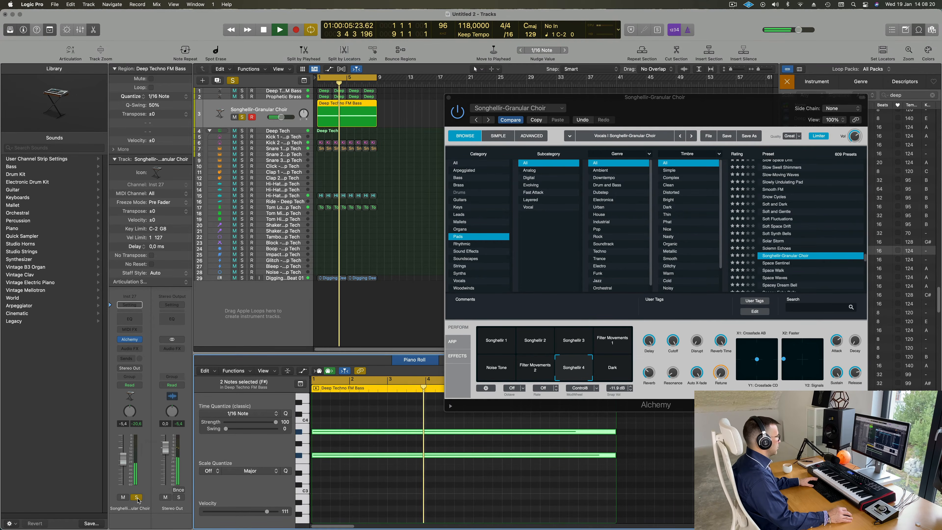
pyautogui.click(136, 497)
pyautogui.moveTo(122, 462); pyautogui.dragTo(120, 471)
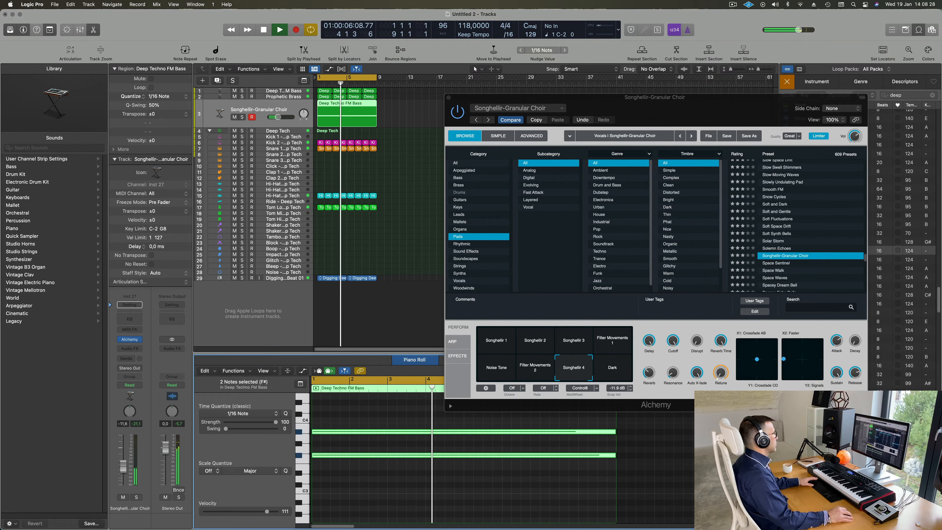
pyautogui.moveTo(688, 116); pyautogui.dragTo(516, 278)
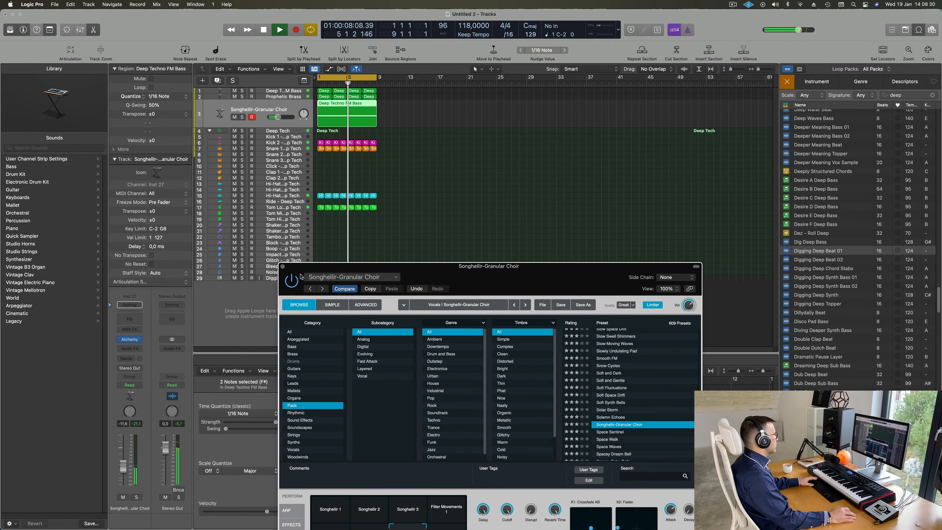
pyautogui.press('super+w')
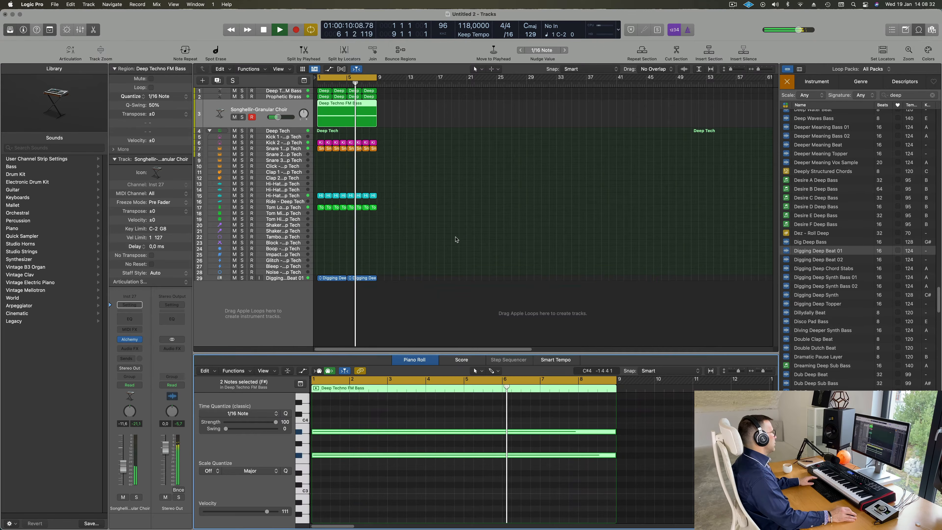
pyautogui.press('Return')
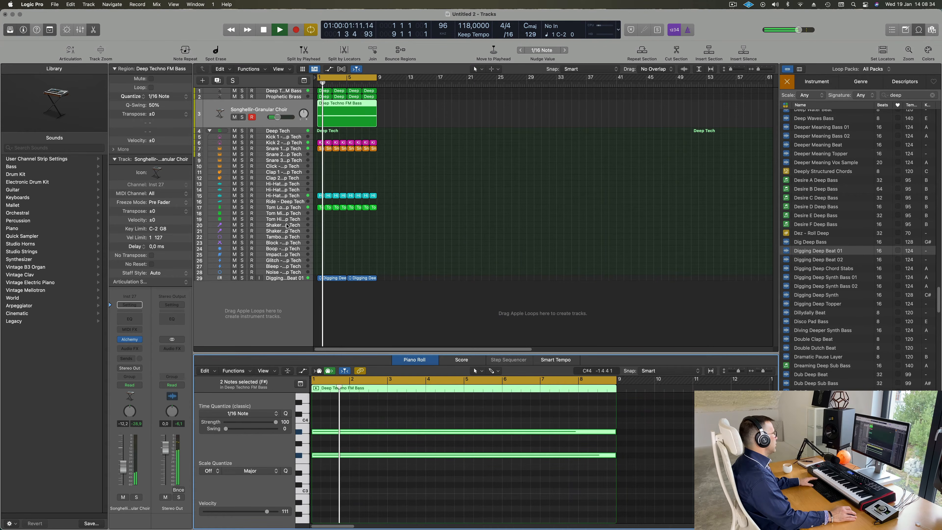
# Step: Duplicate the Deep Techno FM Bass track and copy its first region onto the new track
pyautogui.click(295, 91)
pyautogui.press('Return')
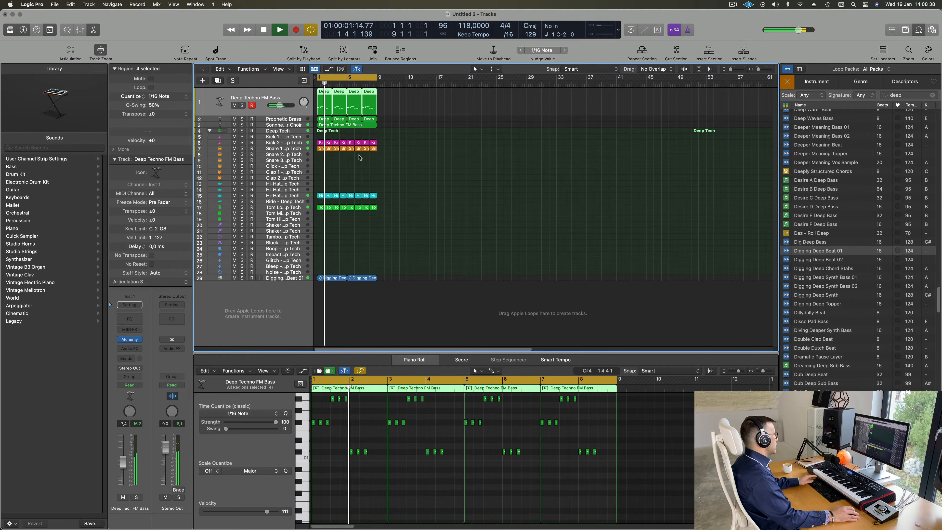
pyautogui.click(218, 81)
pyautogui.click(325, 92)
pyautogui.moveTo(325, 93)
pyautogui.mouseDown()
pyautogui.moveTo(325, 110)
pyautogui.moveTo(324, 98)
pyautogui.mouseUp()
pyautogui.press('space')
pyautogui.click(340, 92)
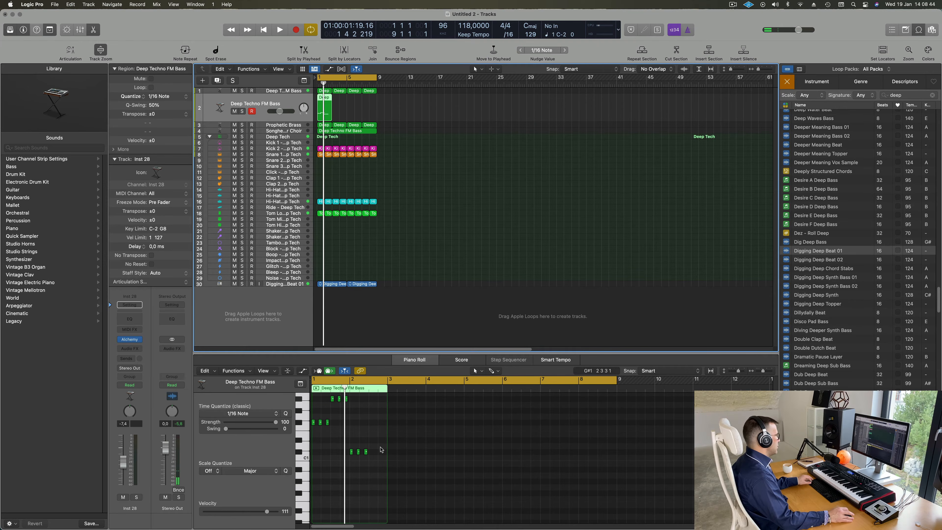
# Step: Thin out the copied bass region so that only the first note of each three-note group remains
pyautogui.scroll(5, 370, 471)
pyautogui.hscroll(-4, 372, 471)
pyautogui.moveTo(344, 411); pyautogui.dragTo(483, 442)
pyautogui.scroll(3, 435, 454)
pyautogui.moveTo(489, 475); pyautogui.dragTo(539, 494)
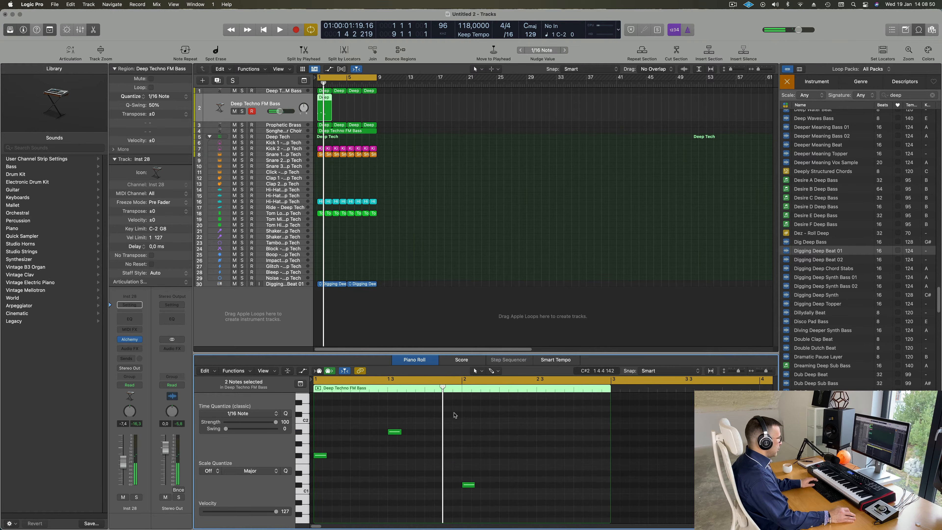
# Step: Lengthen the three remaining notes to half a bar each and add a matching fourth note at 2 3
pyautogui.moveTo(316, 430); pyautogui.dragTo(584, 482)
pyautogui.click(522, 467)
pyautogui.click(516, 482)
pyautogui.press('space')
pyautogui.press('space')
# Step: Repeat the edited two-bar bass region three times to fill the eight-bar loop
pyautogui.click(283, 107)
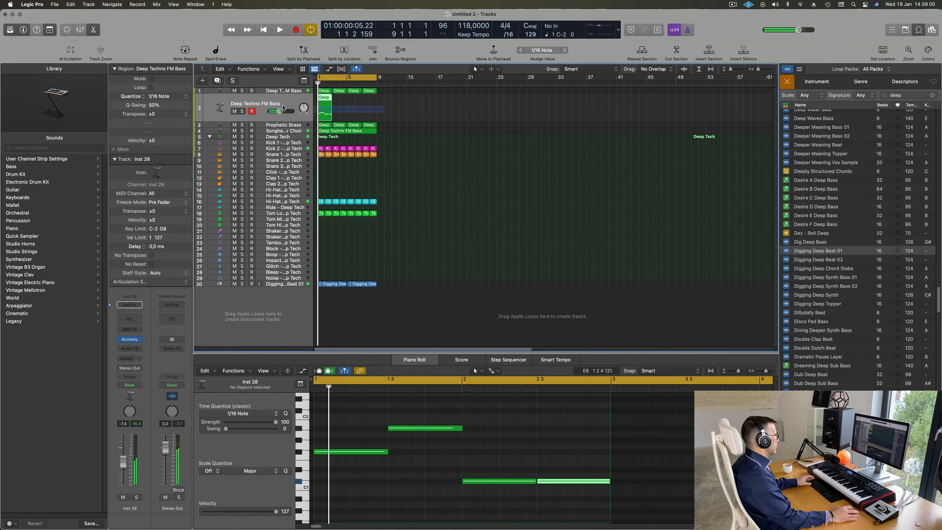
pyautogui.press('super+r')
pyautogui.press('super+r')
pyautogui.press('super+r')
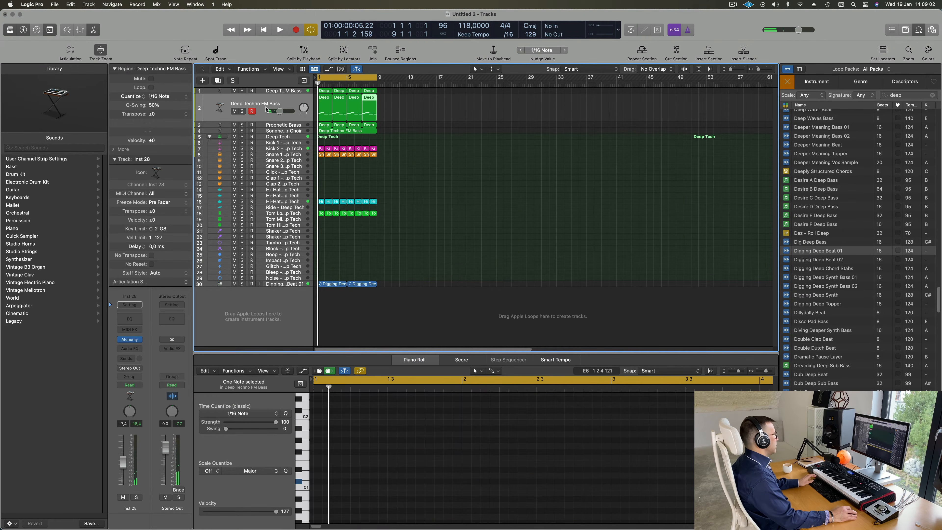
# Step: Play the duplicated bass track's regions and set the track's volume to -11.4 dB
pyautogui.click(272, 103)
pyautogui.press('space')
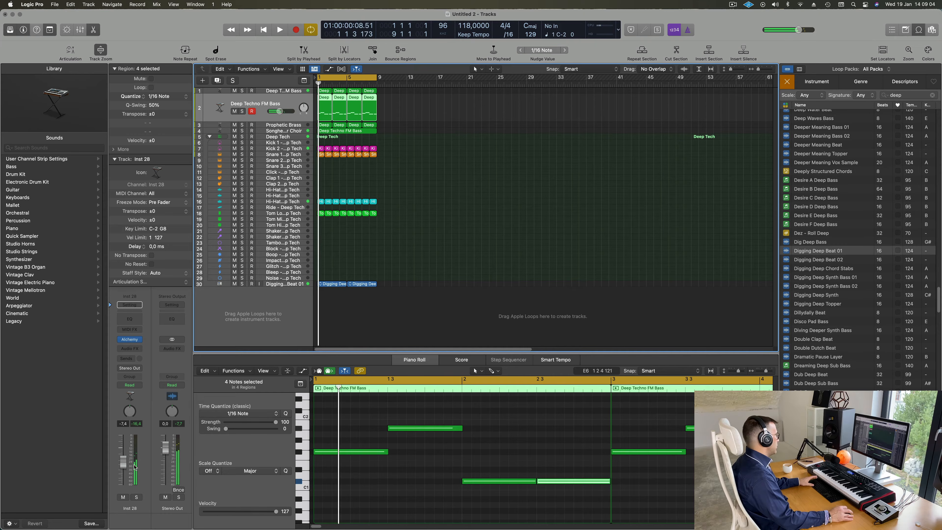
pyautogui.moveTo(119, 468); pyautogui.dragTo(119, 472)
pyautogui.press('space')
pyautogui.press('space')
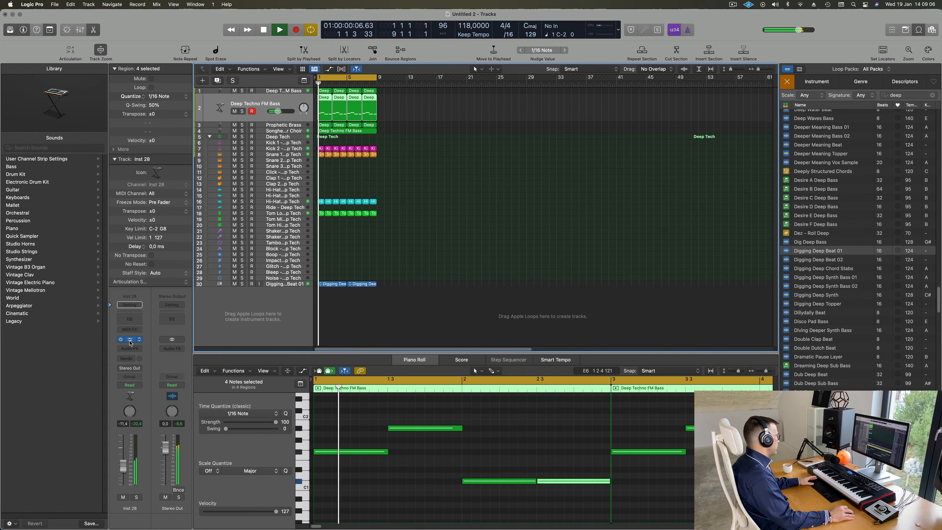
# Step: Open the duplicated bass track's Alchemy, show all Bass presets without the search filter, and load 808 Mutation Bass
pyautogui.click(131, 339)
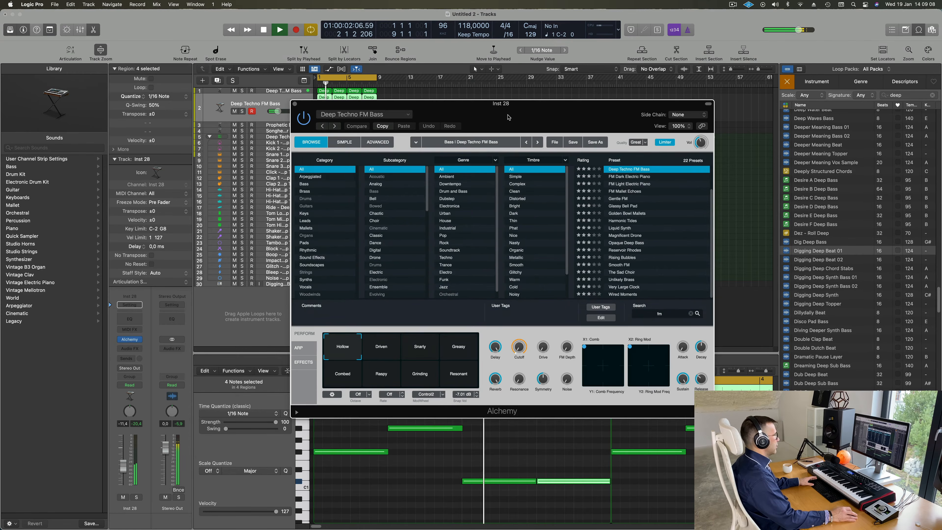
pyautogui.press('space')
pyautogui.press('space')
pyautogui.click(302, 190)
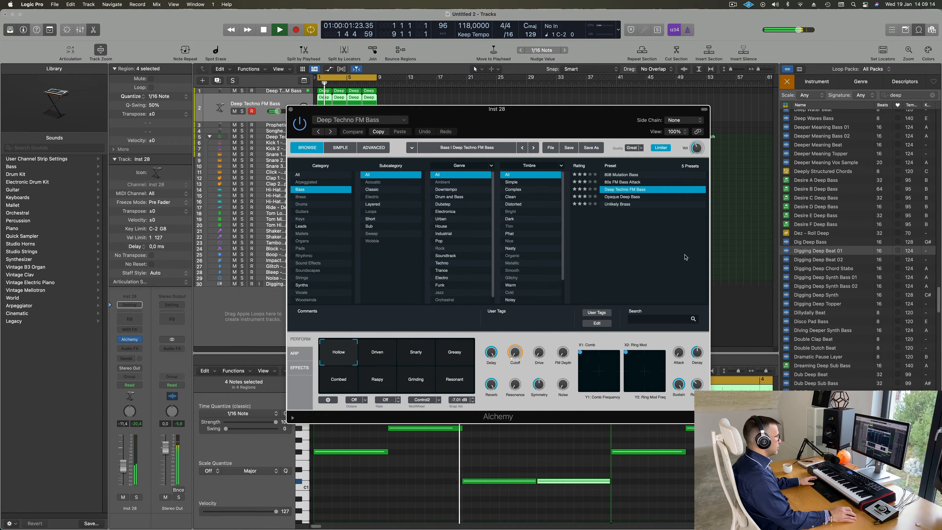
pyautogui.scroll(20, 666, 193)
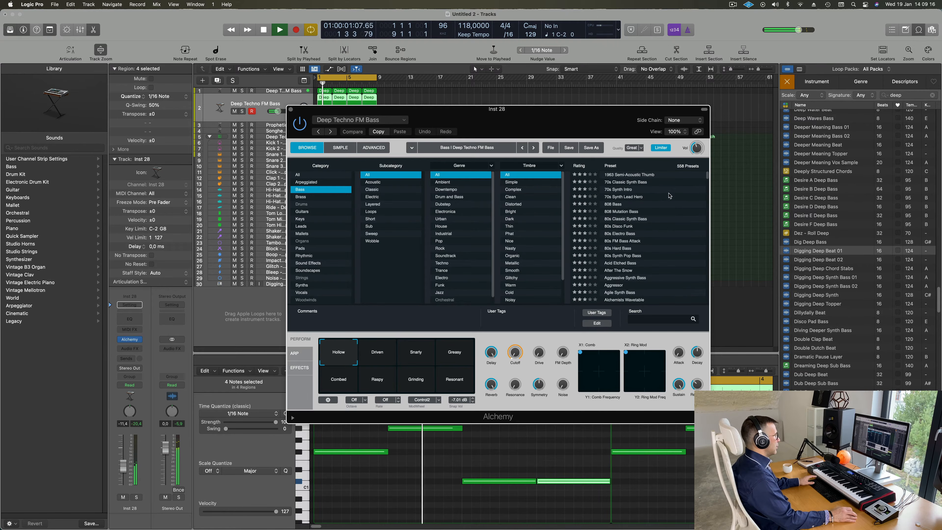
pyautogui.click(618, 214)
# Step: Solo the 808 Mutation Bass track during playback and raise its volume to -5.3 dB
pyautogui.press('space')
pyautogui.moveTo(517, 119); pyautogui.dragTo(661, 141)
pyautogui.press('Return')
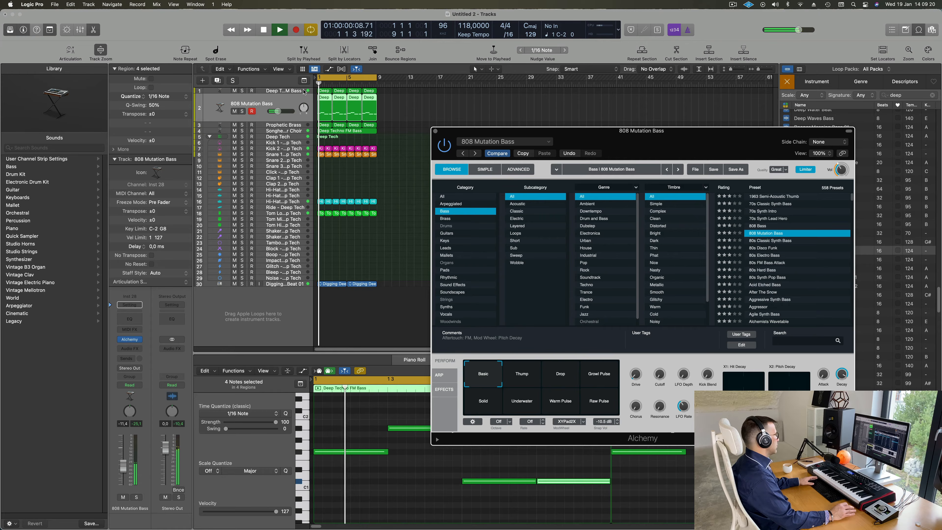
pyautogui.press('s')
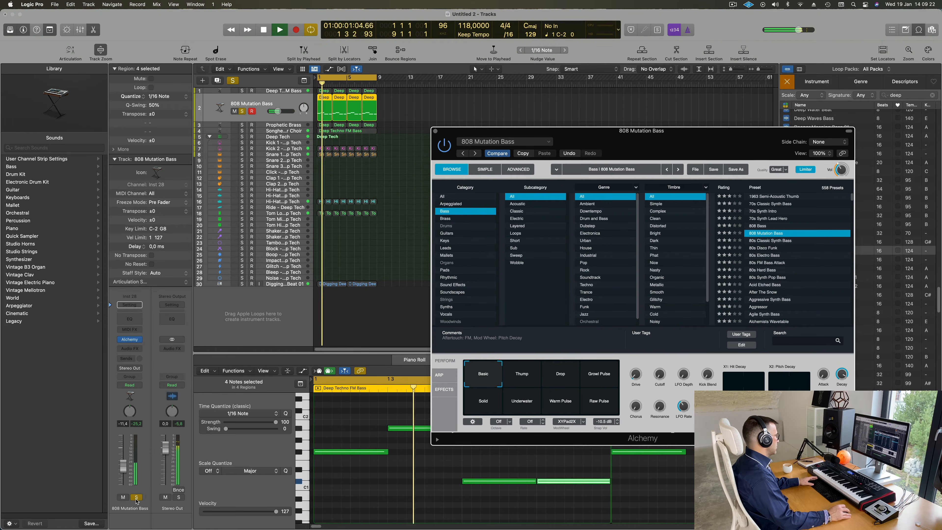
pyautogui.moveTo(125, 471); pyautogui.dragTo(125, 464)
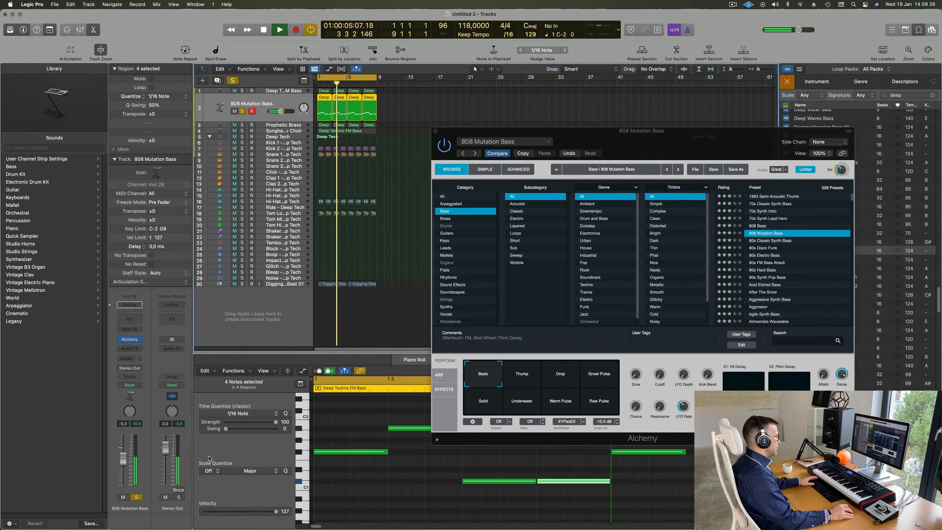
# Step: Transpose all notes in the 808 Mutation Bass track's four regions up one octave
pyautogui.click(422, 476)
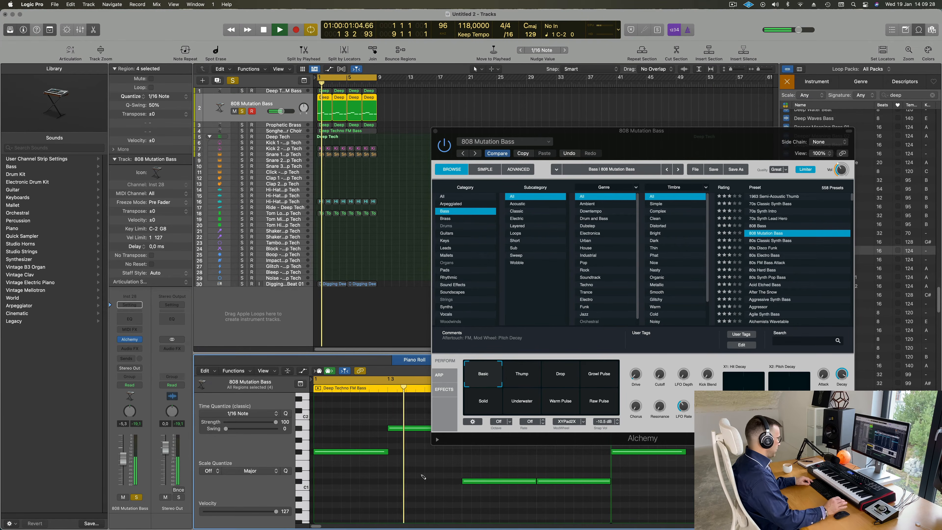
pyautogui.press('super+a')
pyautogui.press('Delete')
pyautogui.press('space')
pyautogui.moveTo(726, 129); pyautogui.dragTo(724, 70)
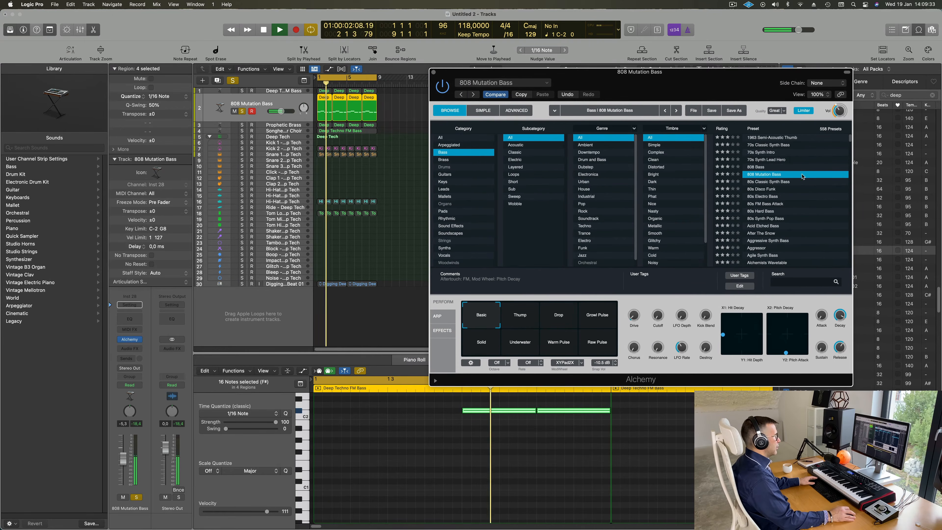
# Step: Audition the 808 Bass preset, unsolo the track, and transpose all its notes up another octave
pyautogui.click(759, 168)
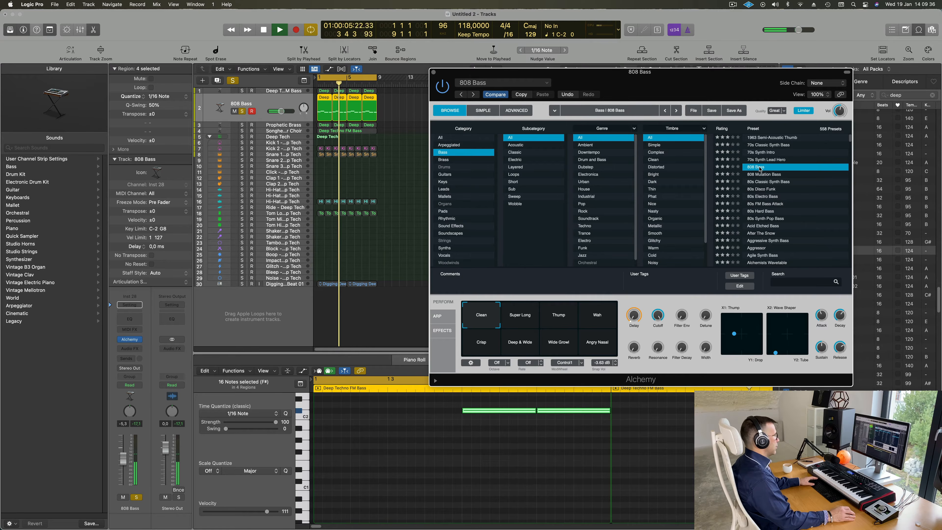
pyautogui.press('s')
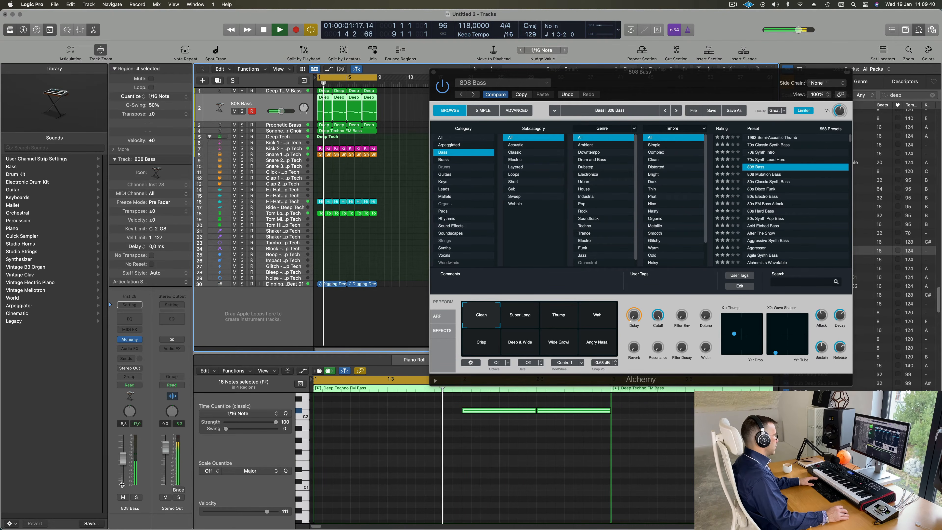
pyautogui.press('space')
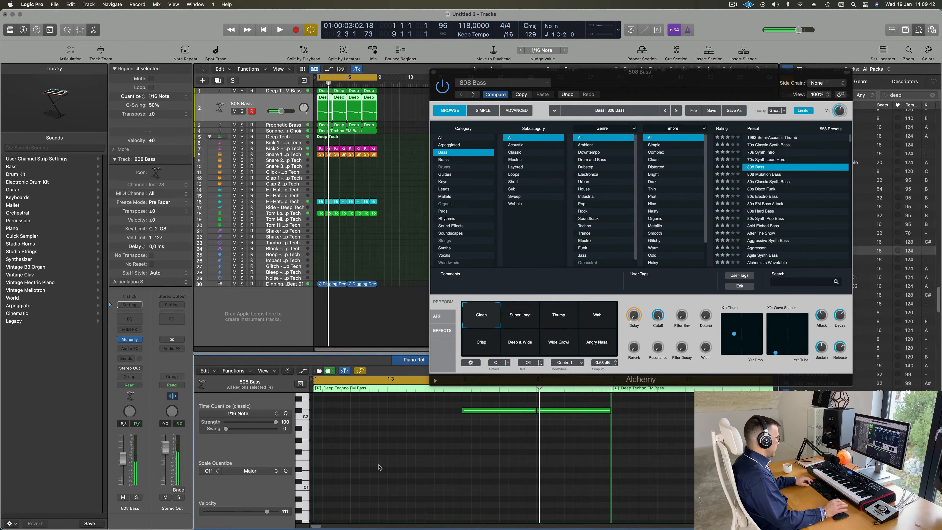
pyautogui.press('Return')
pyautogui.press('space')
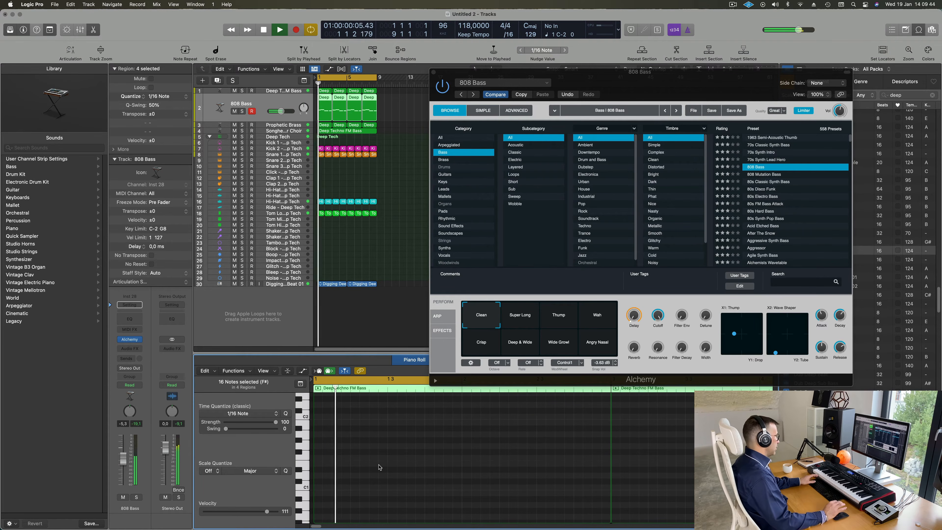
# Step: Switch the track's Alchemy preset back to 808 Mutation Bass and stop playback
pyautogui.moveTo(686, 84); pyautogui.dragTo(636, 148)
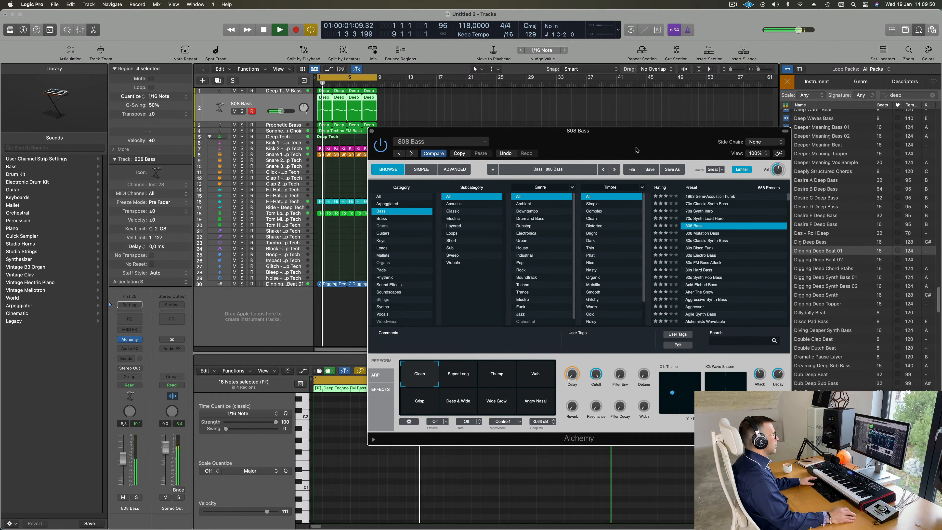
pyautogui.click(709, 234)
pyautogui.press('space')
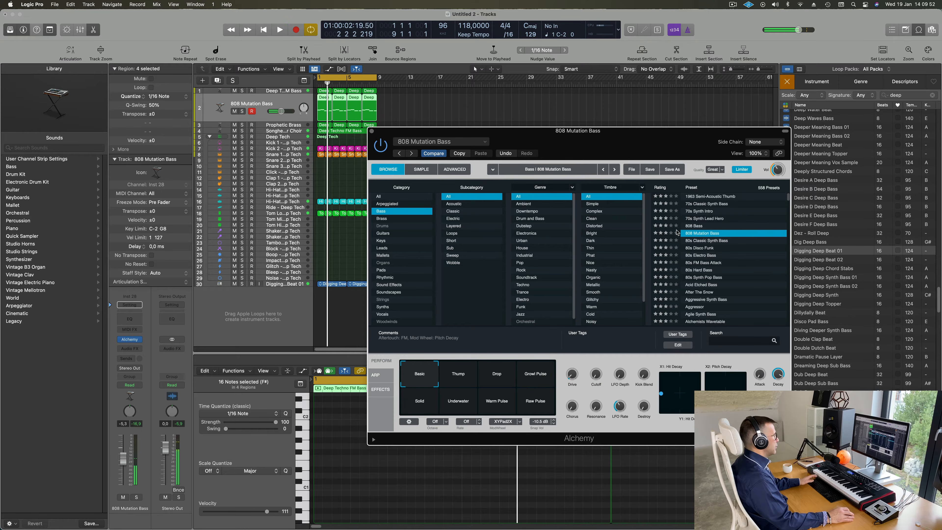
# Step: Audition 808 Mutation Bass's performance snapshots Thump, Drop, Growl Pulse, Solid, Underwater, Warm Pulse and Raw Pulse during playback
pyautogui.press('space')
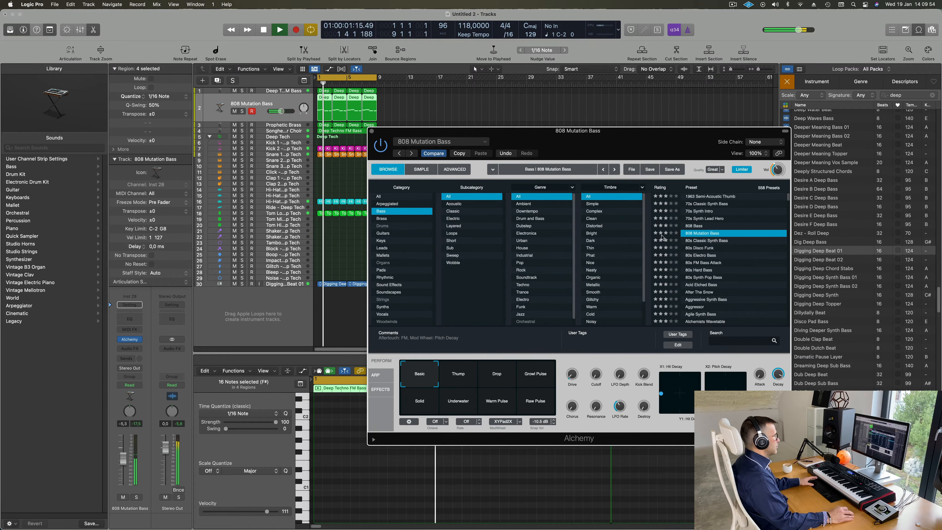
pyautogui.moveTo(622, 141); pyautogui.dragTo(678, 98)
pyautogui.press('space')
pyautogui.click(521, 333)
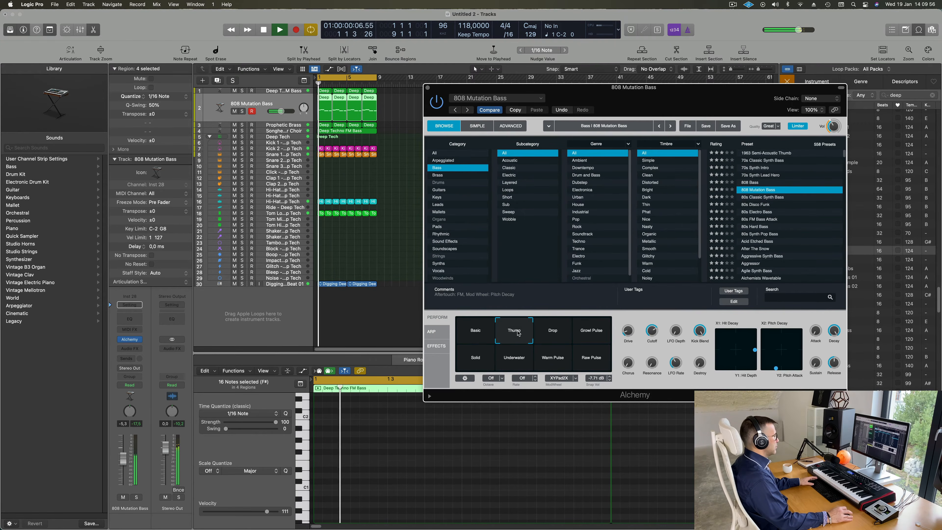
pyautogui.click(551, 333)
pyautogui.press('space')
pyautogui.click(594, 334)
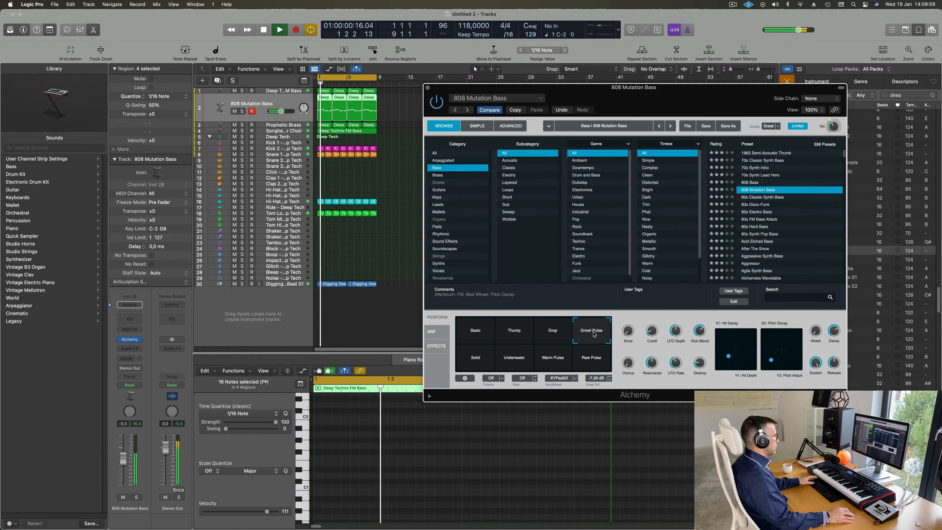
pyautogui.click(475, 363)
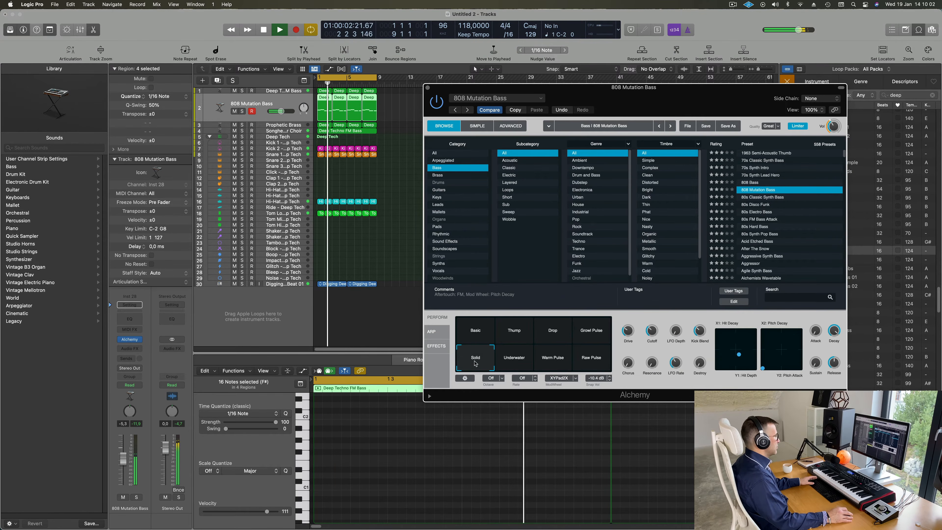
pyautogui.click(516, 362)
pyautogui.click(552, 363)
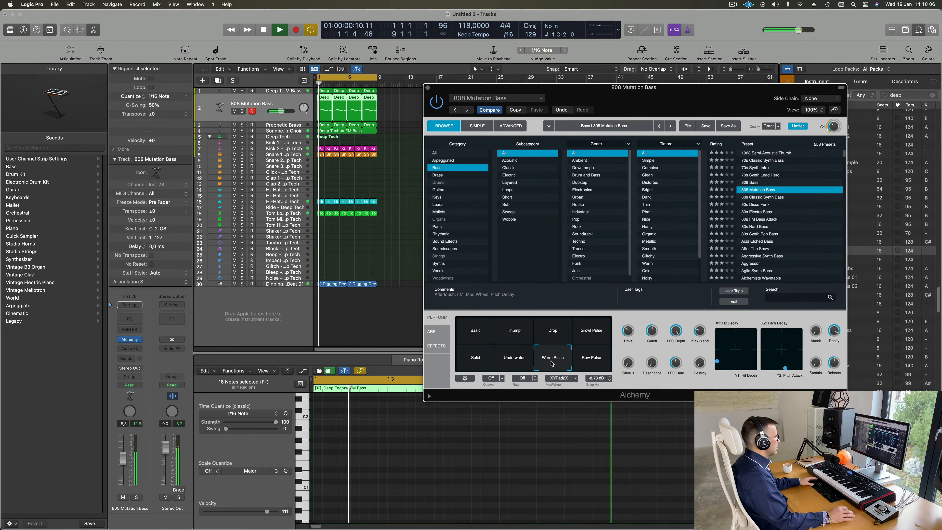
pyautogui.click(593, 364)
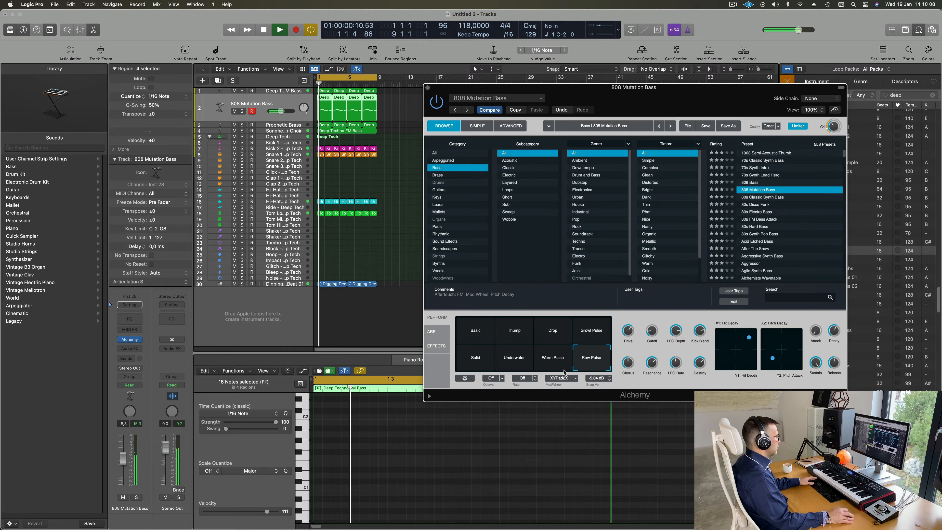
# Step: Load Alchemy's 808 Bass preset and audition its snapshots from Super Long through Angry Nasal during playback
pyautogui.click(749, 183)
pyautogui.click(527, 332)
pyautogui.click(556, 336)
pyautogui.click(593, 338)
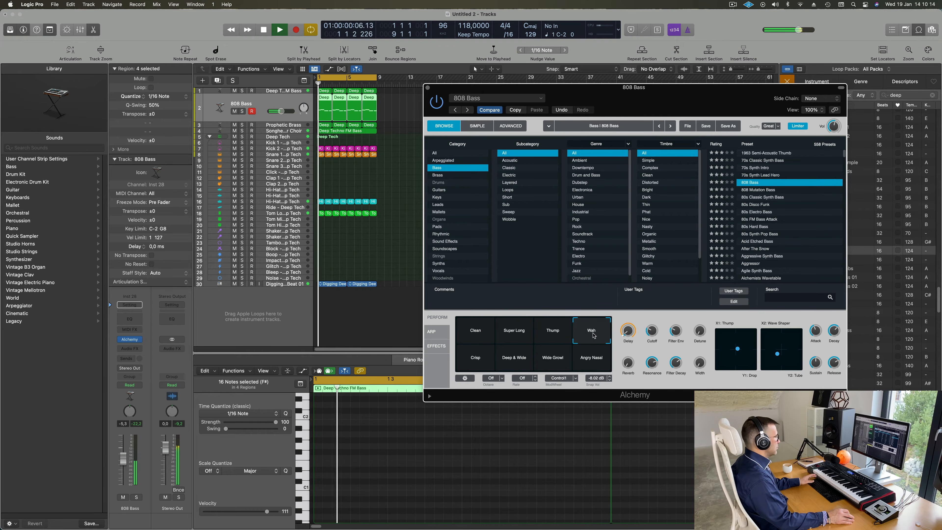
pyautogui.click(479, 365)
pyautogui.press('space')
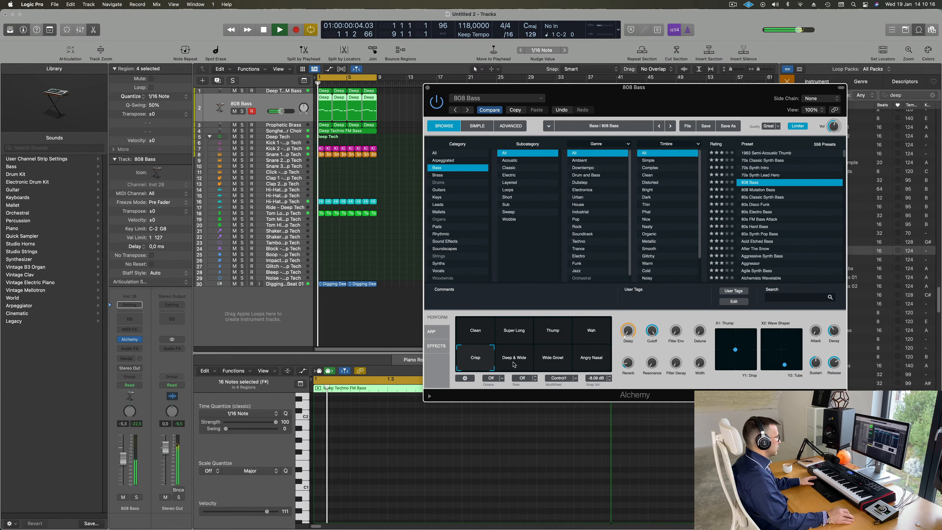
pyautogui.click(516, 364)
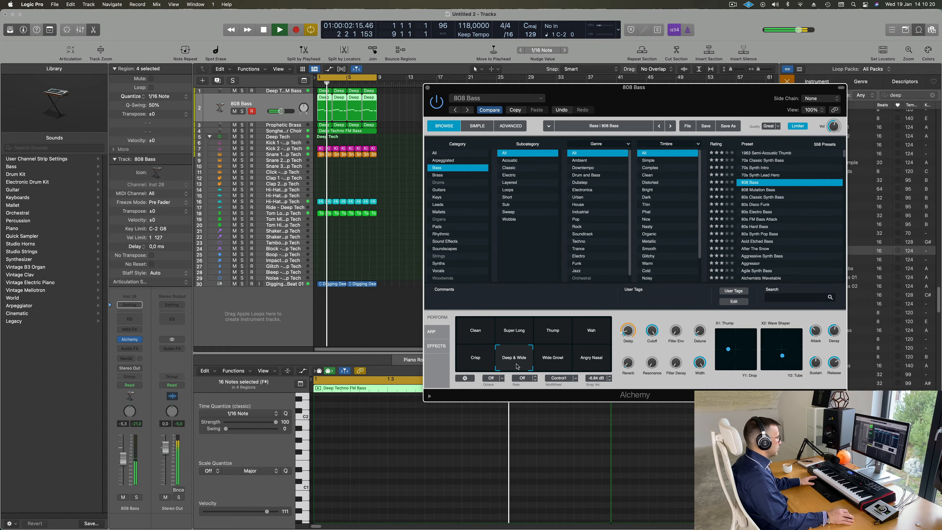
pyautogui.click(557, 364)
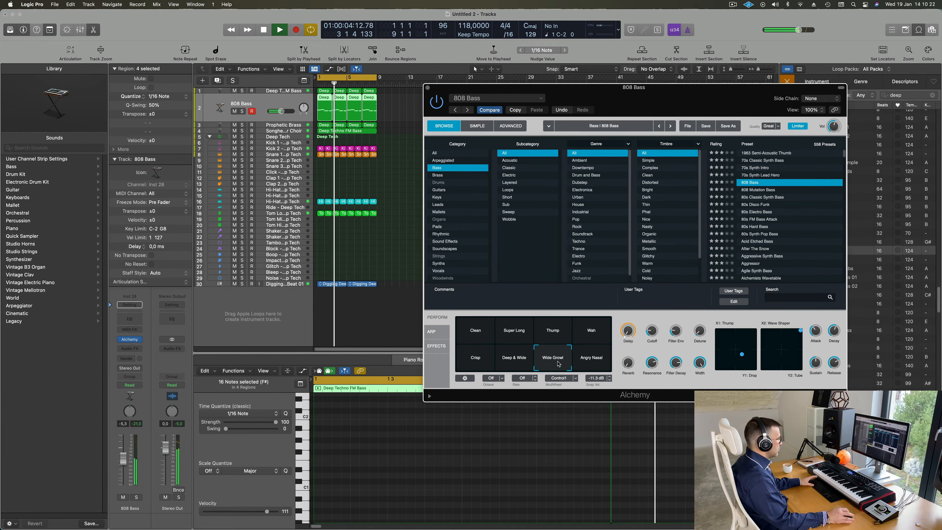
pyautogui.click(595, 363)
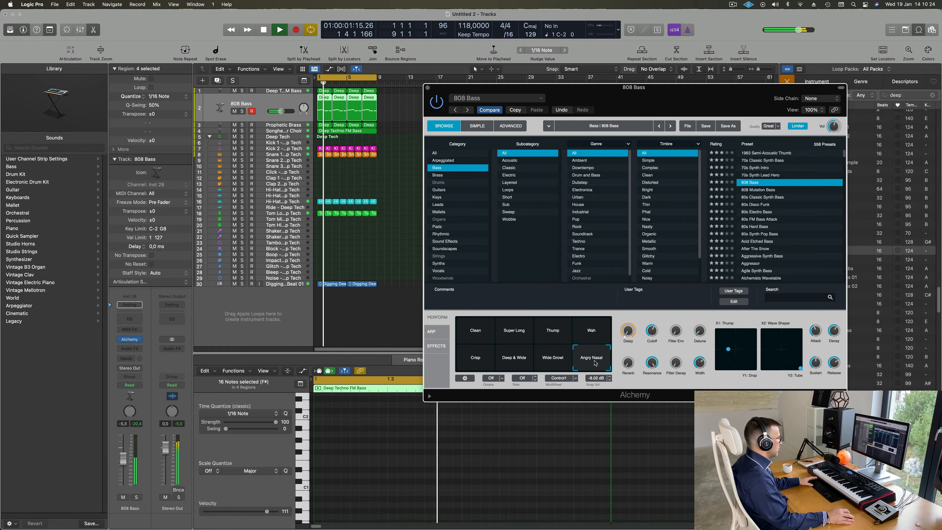
pyautogui.press('space')
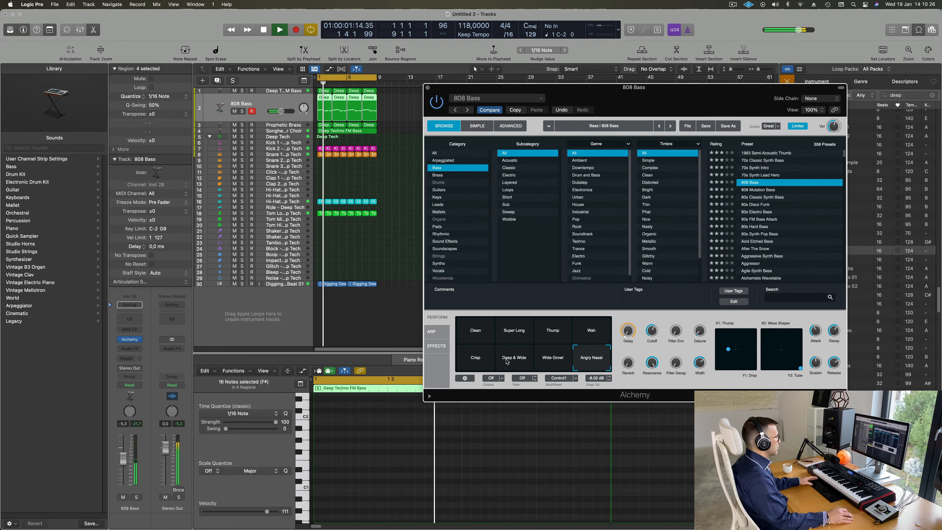
# Step: Compare the Clean, Super Long, Thump and Wah snapshots, and choose Deep & Wide for the 808 Bass
pyautogui.click(507, 362)
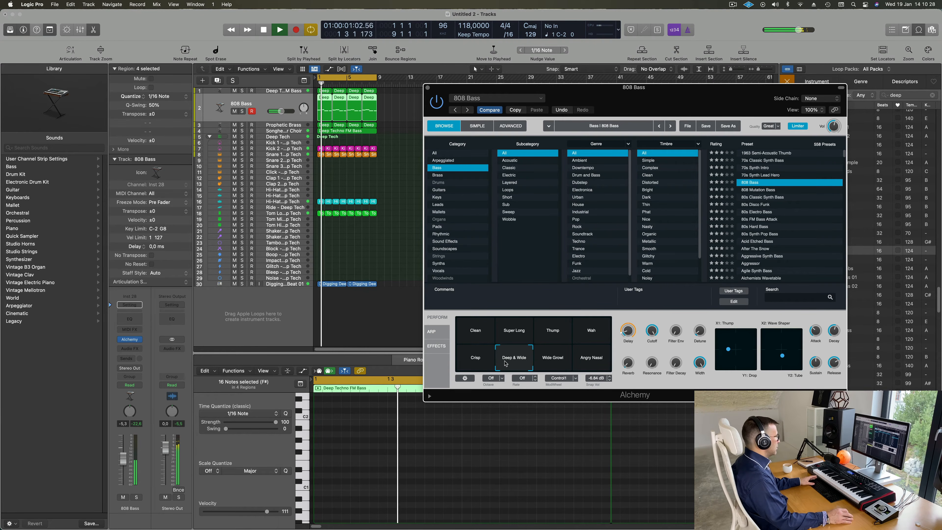
pyautogui.click(468, 332)
pyautogui.press('space')
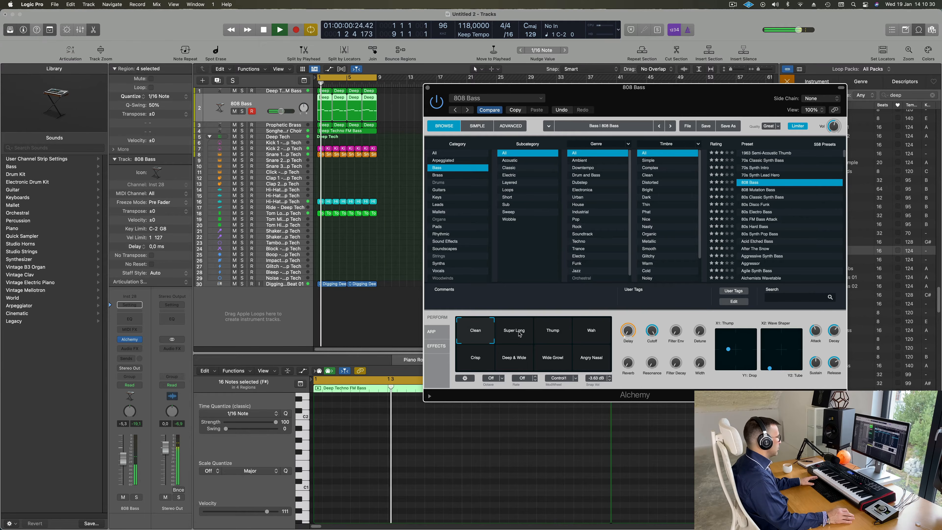
pyautogui.click(518, 334)
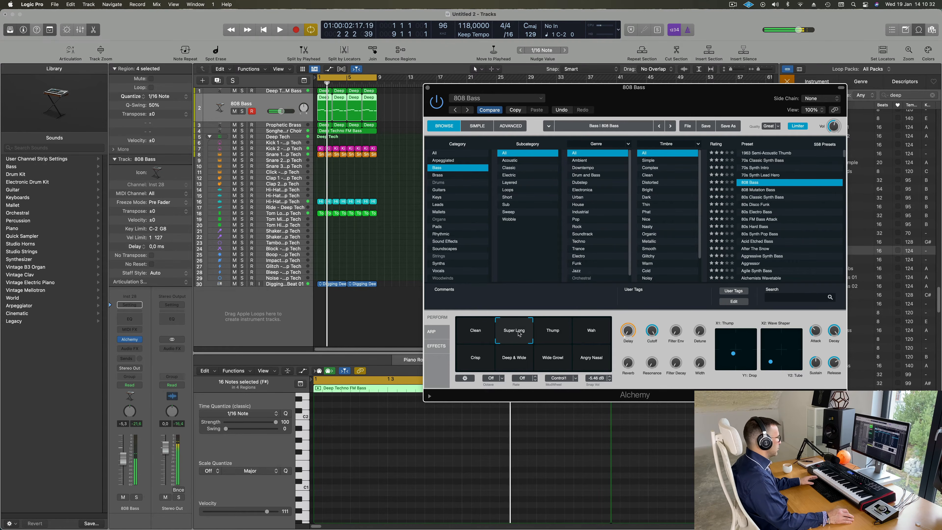
pyautogui.click(548, 332)
pyautogui.click(592, 331)
pyautogui.click(512, 362)
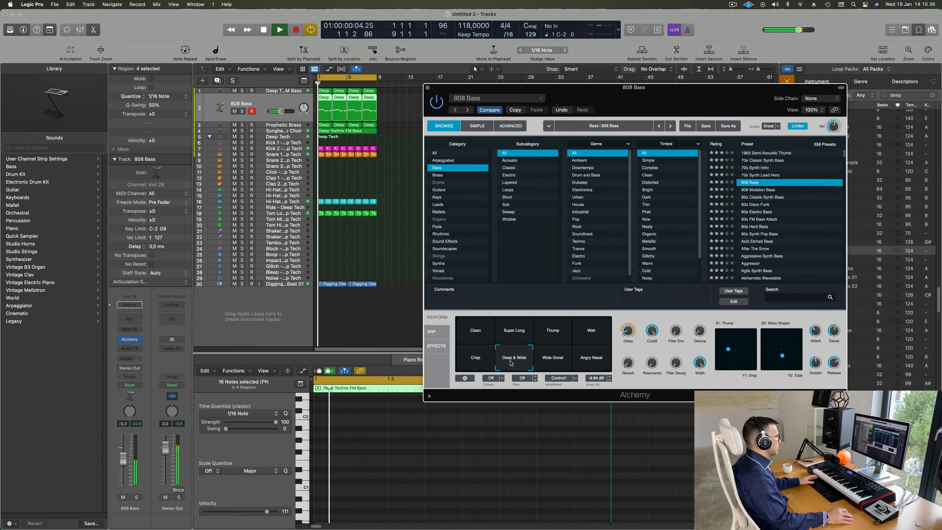
# Step: Close the 808 Bass track's Alchemy window and set the track's volume to -6.6 dB
pyautogui.moveTo(672, 93); pyautogui.dragTo(639, 86)
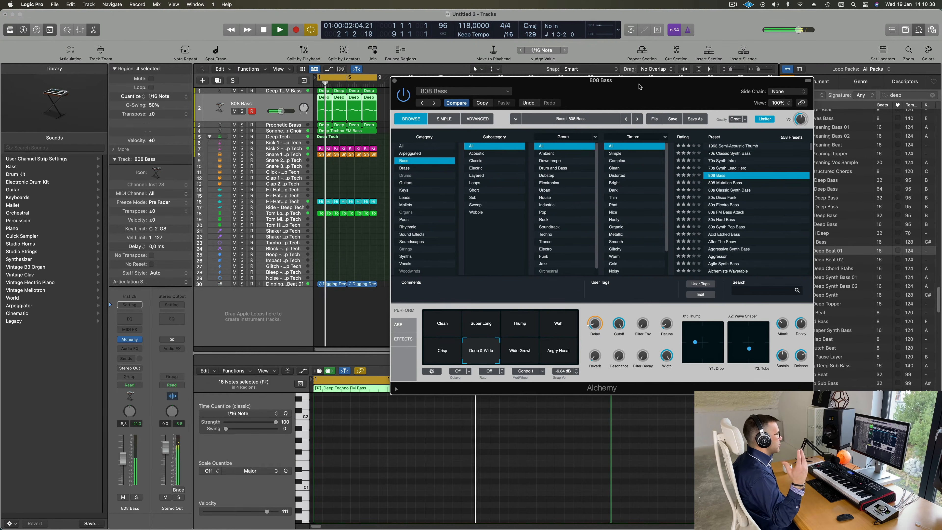
pyautogui.moveTo(621, 91); pyautogui.dragTo(425, 95)
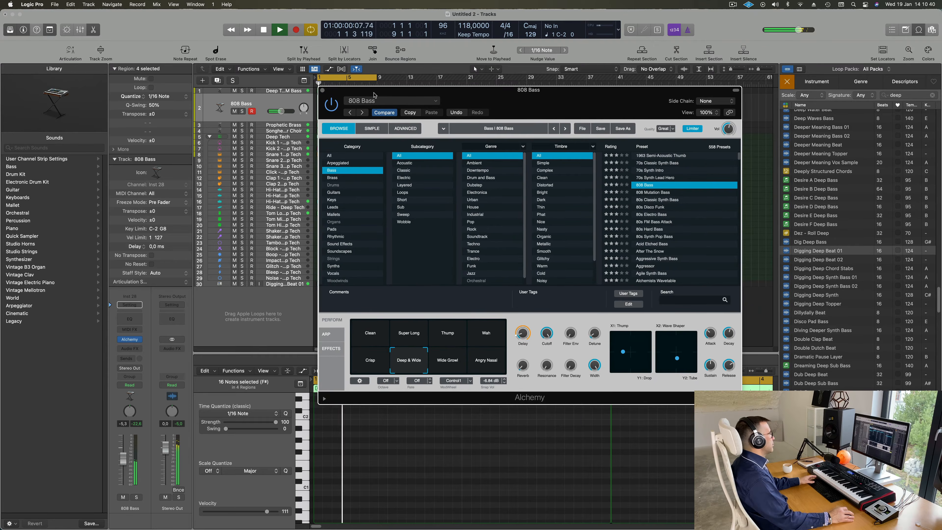
pyautogui.click(322, 91)
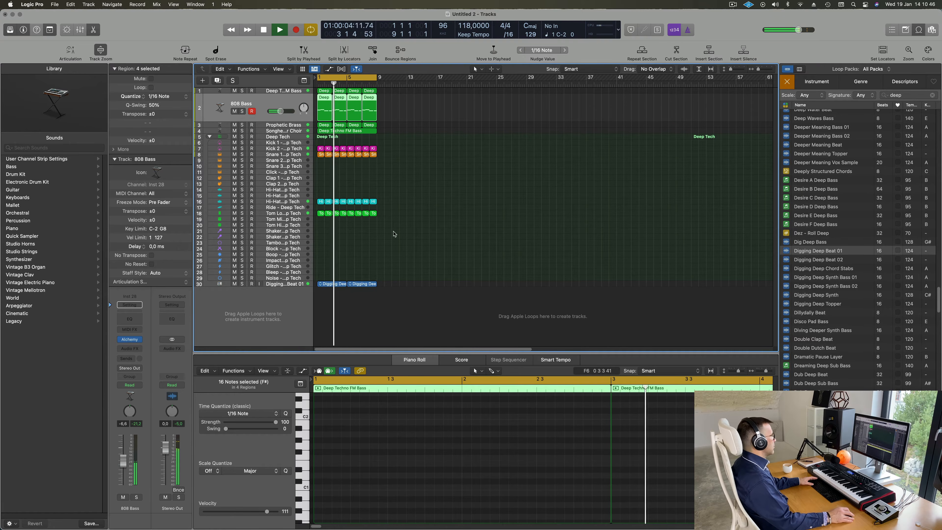
# Step: Add a Channel EQ to the Songhellir-Granular Choir track and enable a 12 dB/Oct low cut at about 270 Hz
pyautogui.scroll(5, 494, 196)
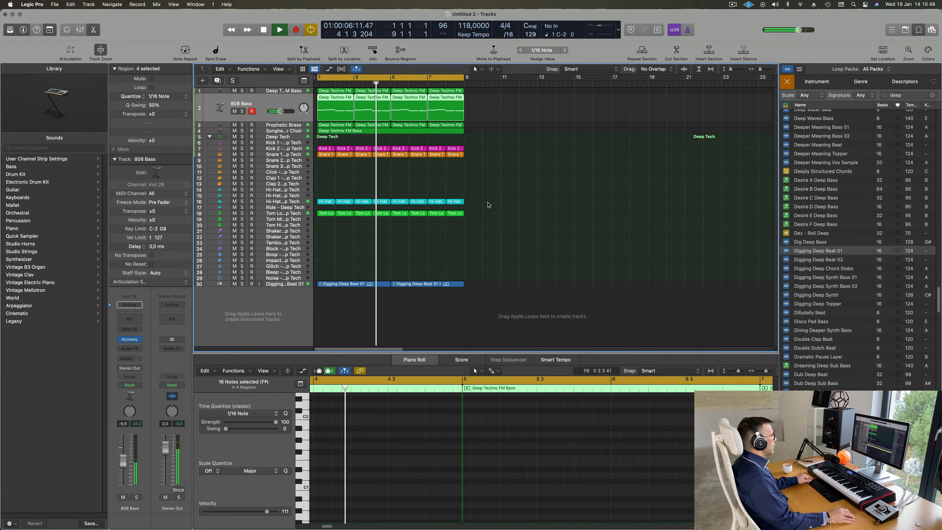
pyautogui.scroll(2, 488, 203)
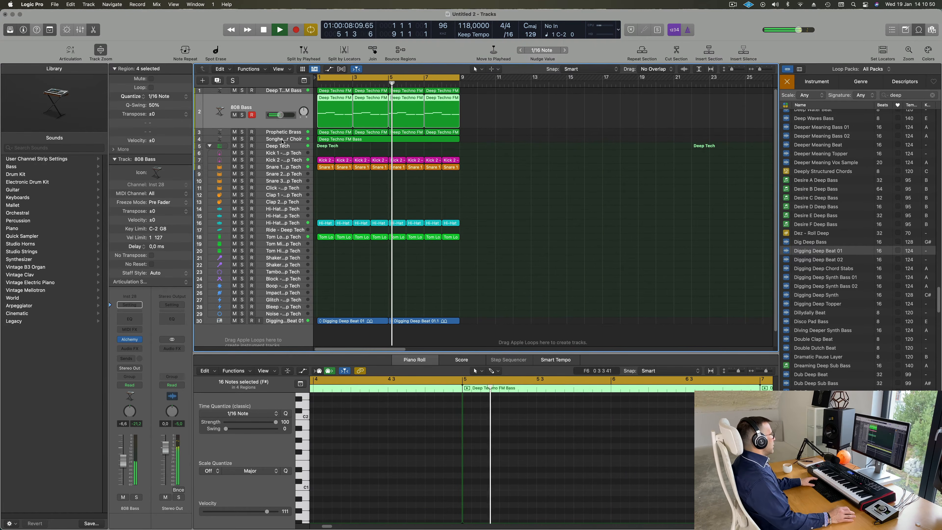
pyautogui.click(284, 138)
pyautogui.press('Return')
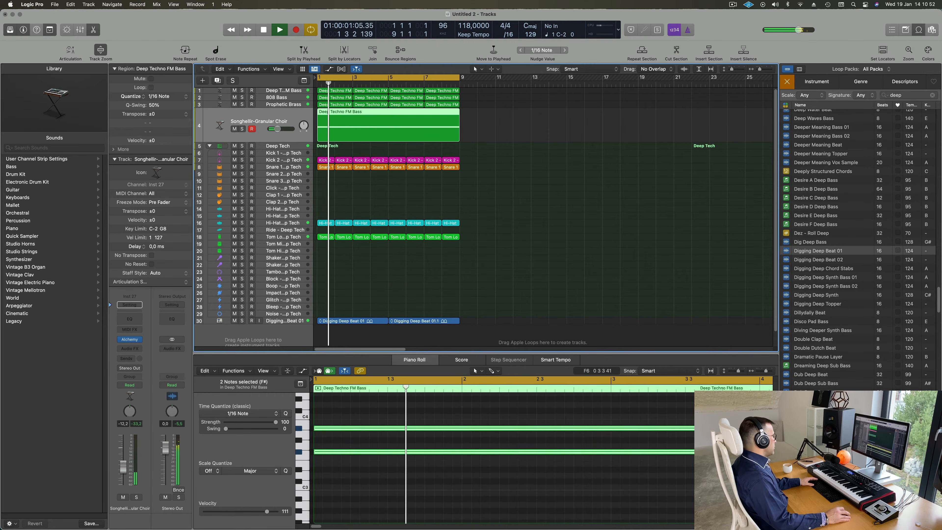
pyautogui.click(129, 321)
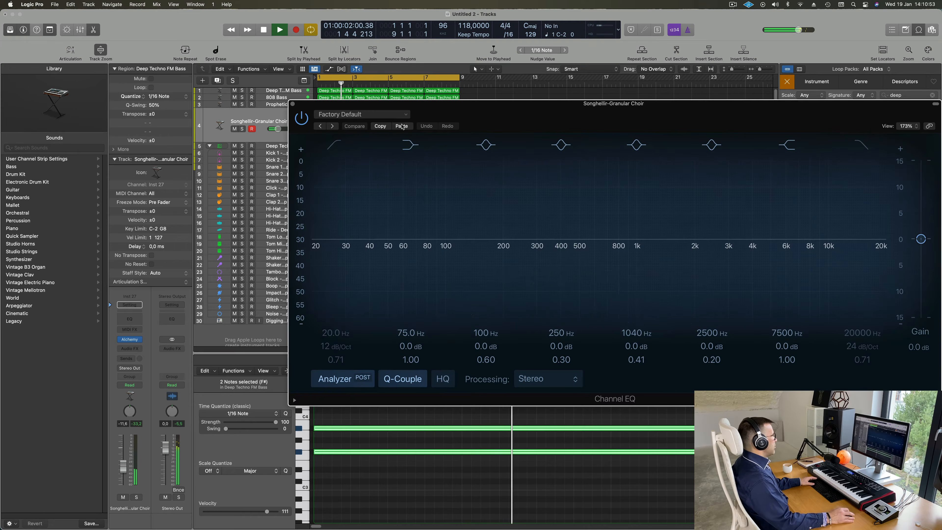
pyautogui.click(335, 145)
pyautogui.moveTo(330, 202); pyautogui.dragTo(542, 178)
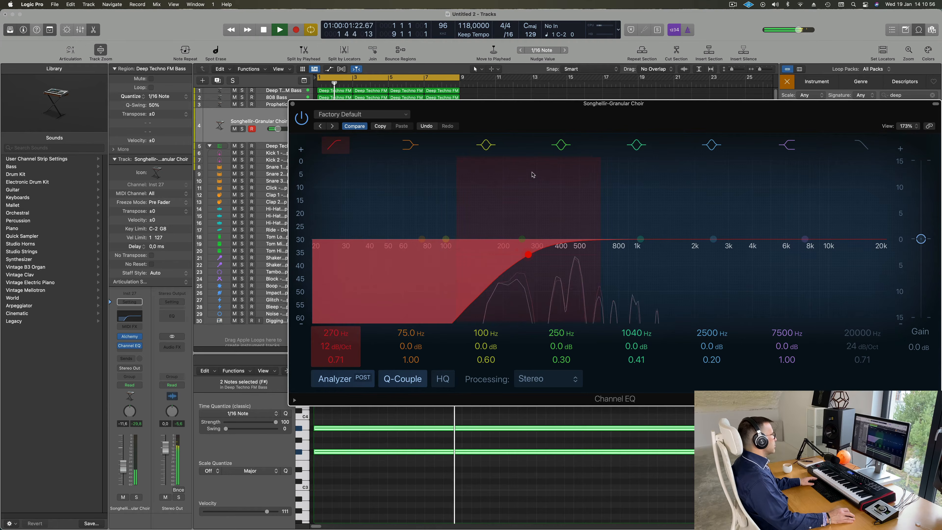
pyautogui.click(293, 104)
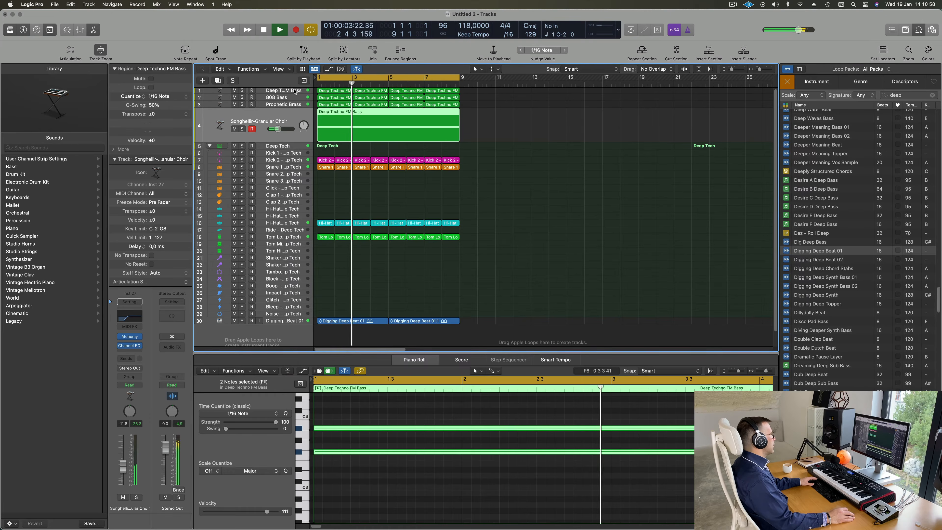
# Step: Add a Channel EQ to the Deep Techno FM Bass track with a 12 dB/Oct low cut at about 154 Hz, Q 0.79
pyautogui.click(281, 91)
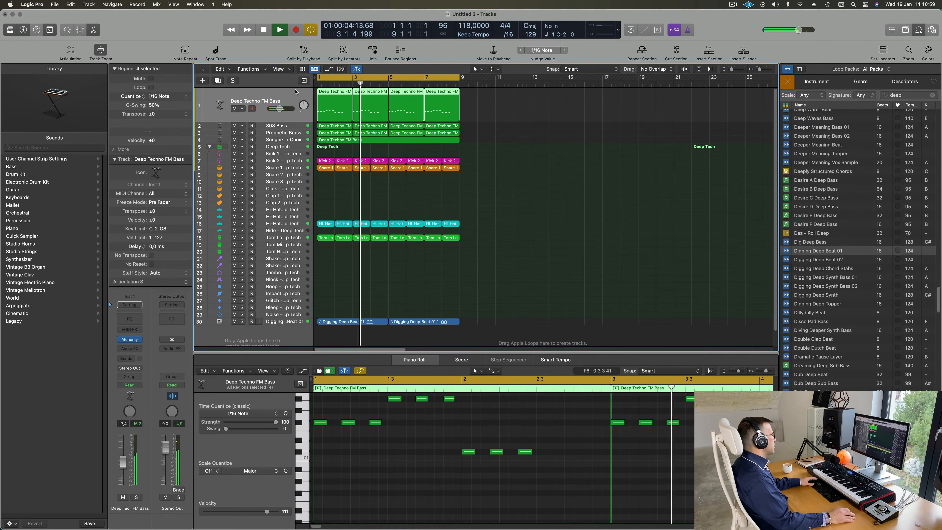
pyautogui.click(129, 318)
pyautogui.press('Return')
pyautogui.click(335, 145)
pyautogui.moveTo(341, 189); pyautogui.dragTo(490, 184)
pyautogui.press('Return')
pyautogui.moveTo(469, 252); pyautogui.dragTo(484, 250)
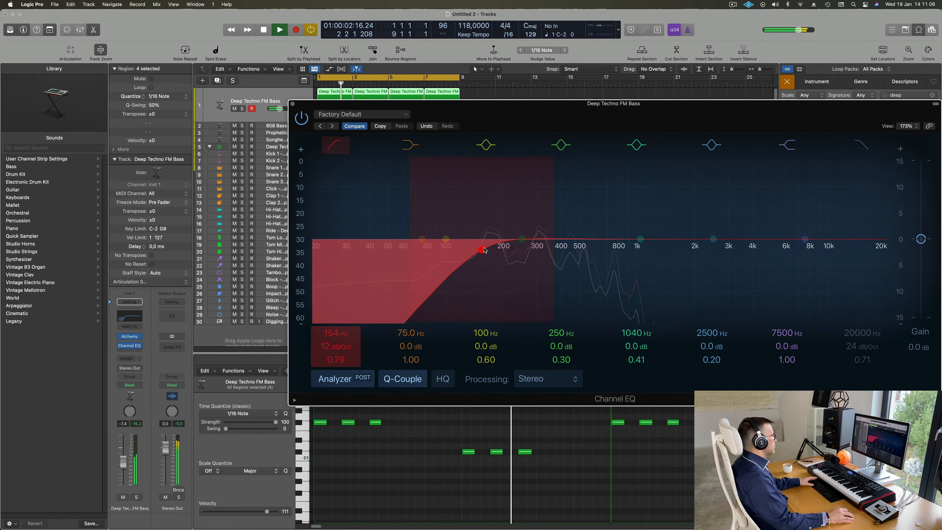
pyautogui.click(292, 105)
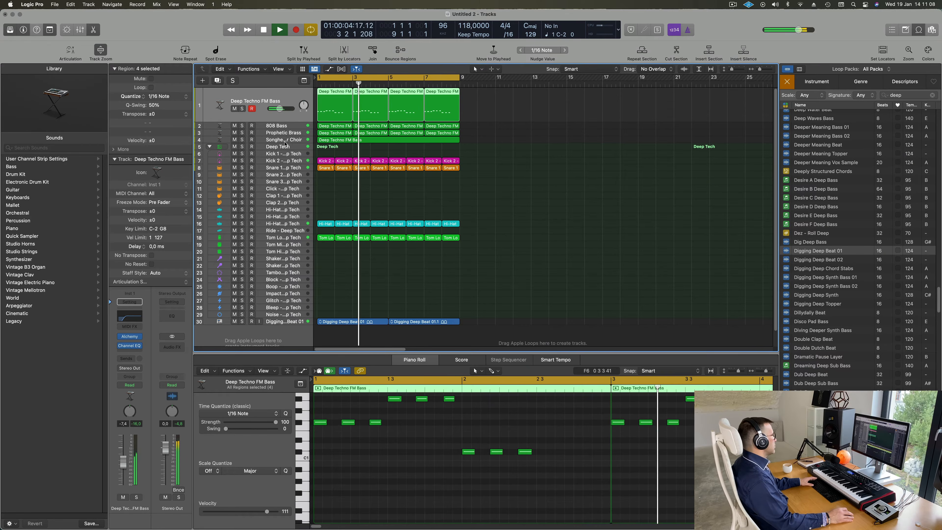
# Step: Briefly solo the 808 Bass track, unsolo it, and check its notes across the four regions during playback
pyautogui.click(276, 126)
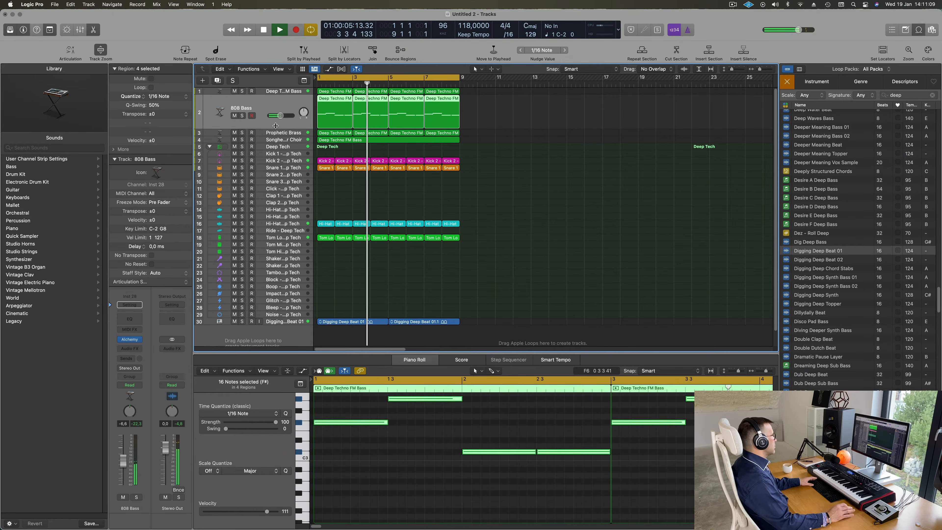
pyautogui.click(242, 115)
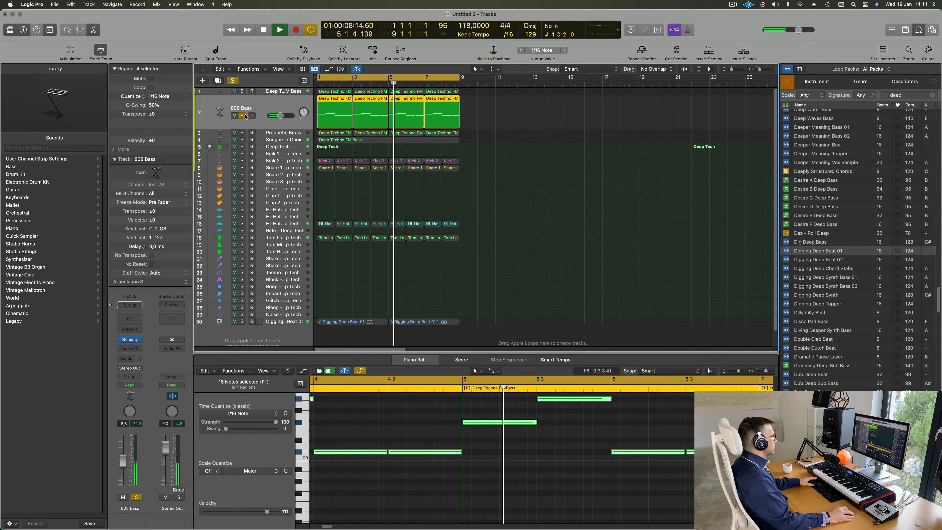
pyautogui.click(242, 115)
pyautogui.press('Return')
pyautogui.scroll(-3, 387, 439)
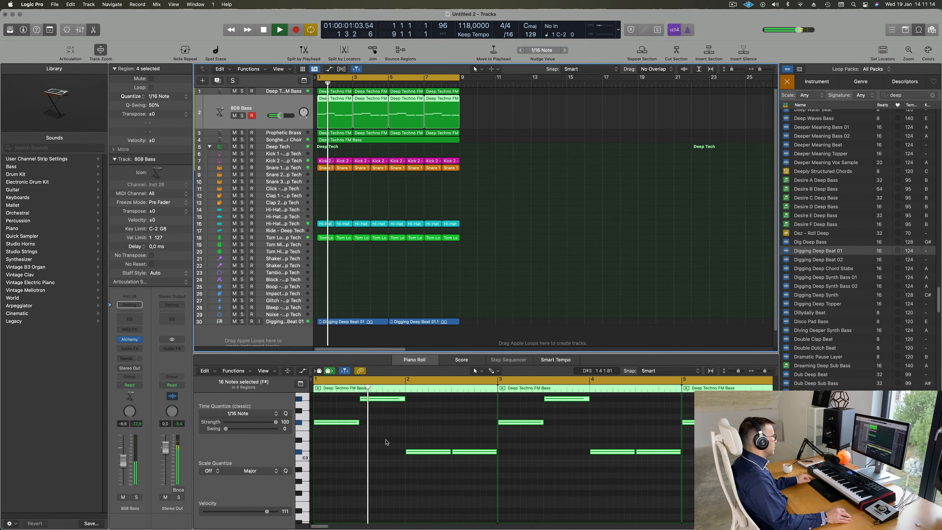
pyautogui.click(418, 430)
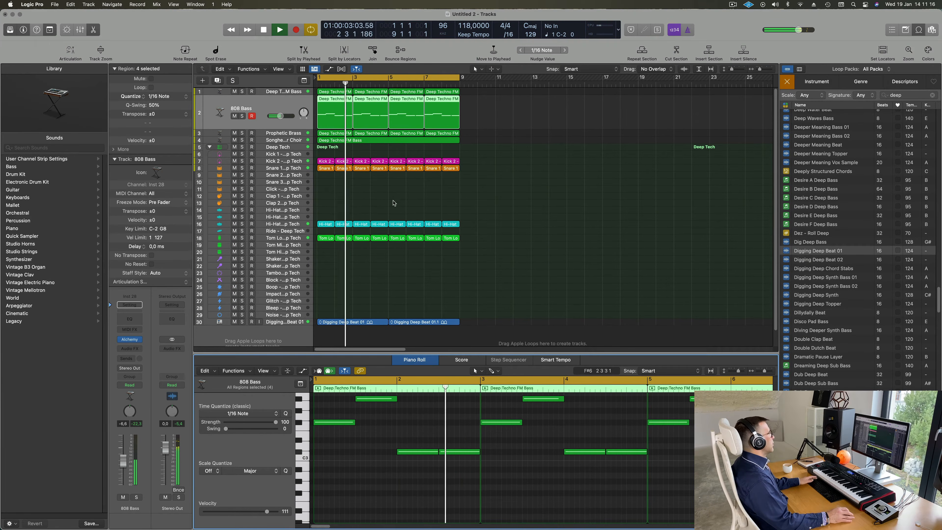
pyautogui.press('Return')
# Step: Replay from the start and briefly solo the Prophetic Brass track to check its part, leaving it unsoloed
pyautogui.click(283, 132)
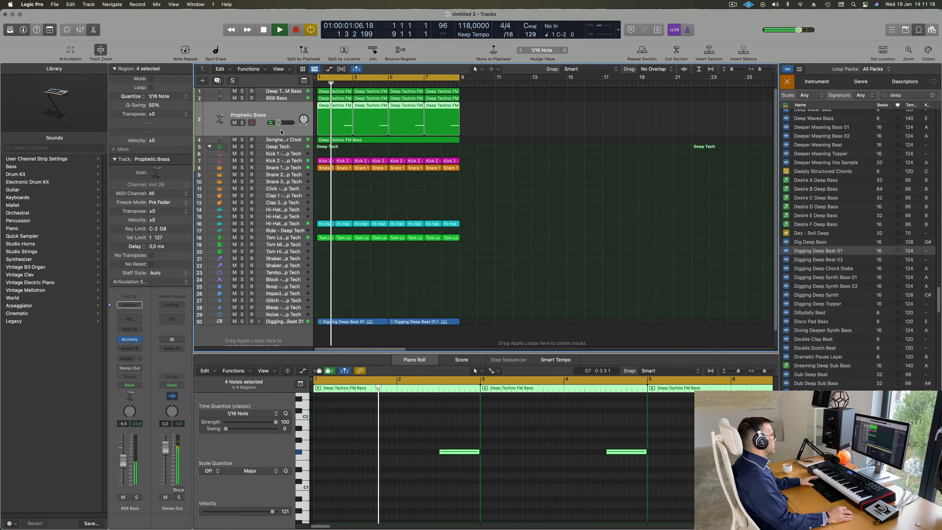
pyautogui.press('Return')
pyautogui.click(242, 123)
pyautogui.click(242, 123)
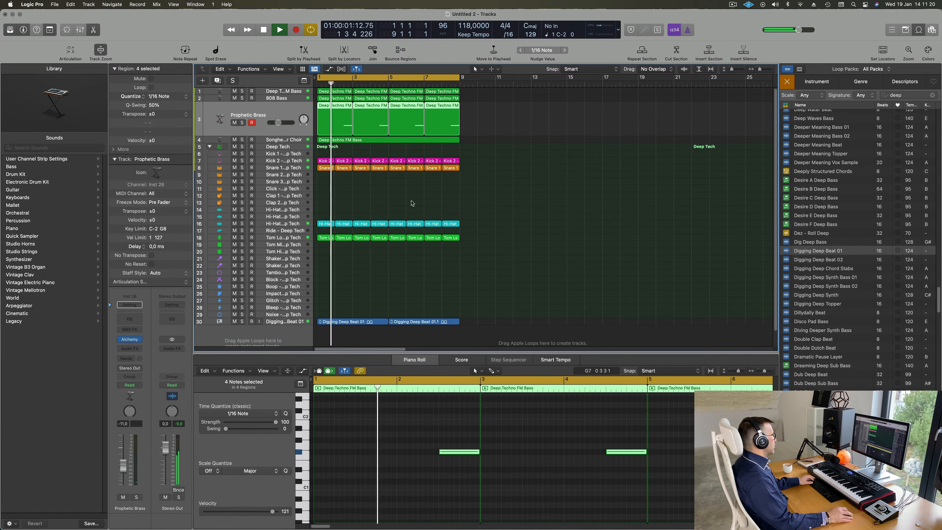
pyautogui.press('super+Right')
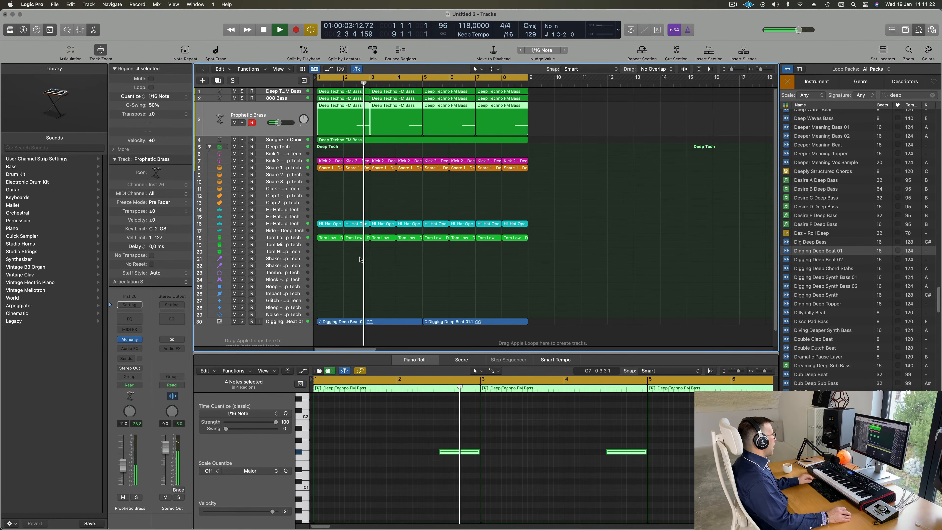
# Step: Copy the first Snare 1 region onto the Snare 2 track at bar 1 and delete the copy's earlier note
pyautogui.press('Return')
pyautogui.moveTo(326, 170); pyautogui.dragTo(320, 300)
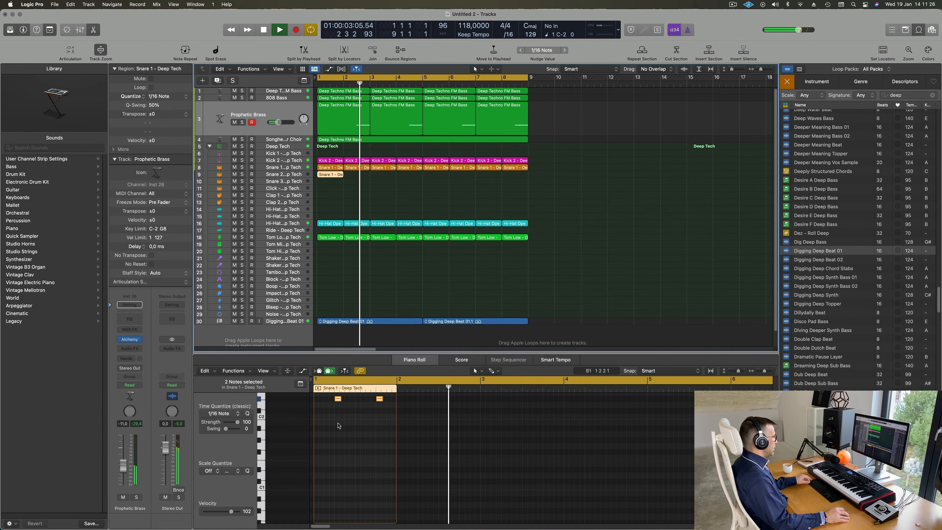
pyautogui.scroll(2, 338, 426)
pyautogui.moveTo(322, 409); pyautogui.dragTo(346, 434)
pyautogui.press('Delete')
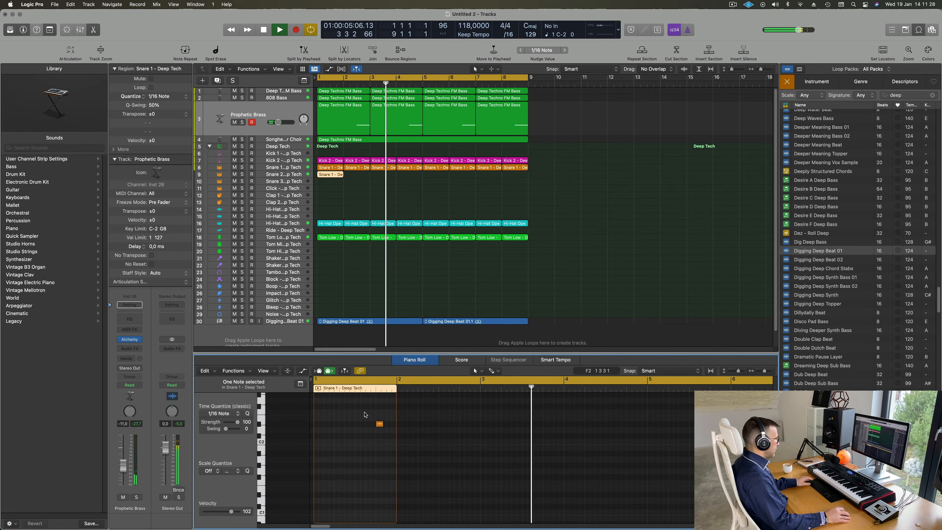
# Step: Duplicate the remaining snare note to get three hits: just before beat 2, just before beat 4, and halfway through beat 4
pyautogui.click(379, 424)
pyautogui.moveTo(379, 424); pyautogui.dragTo(331, 425)
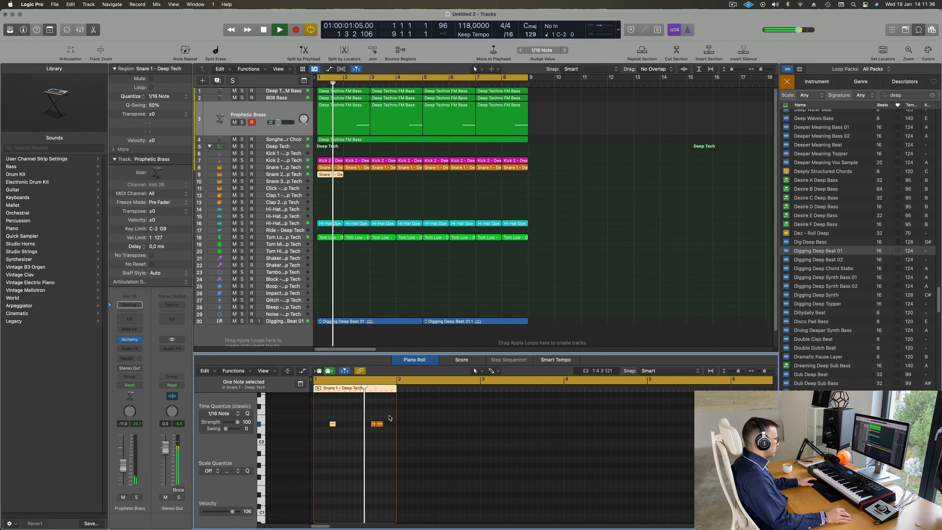
pyautogui.moveTo(379, 426); pyautogui.dragTo(388, 425)
pyautogui.press('space')
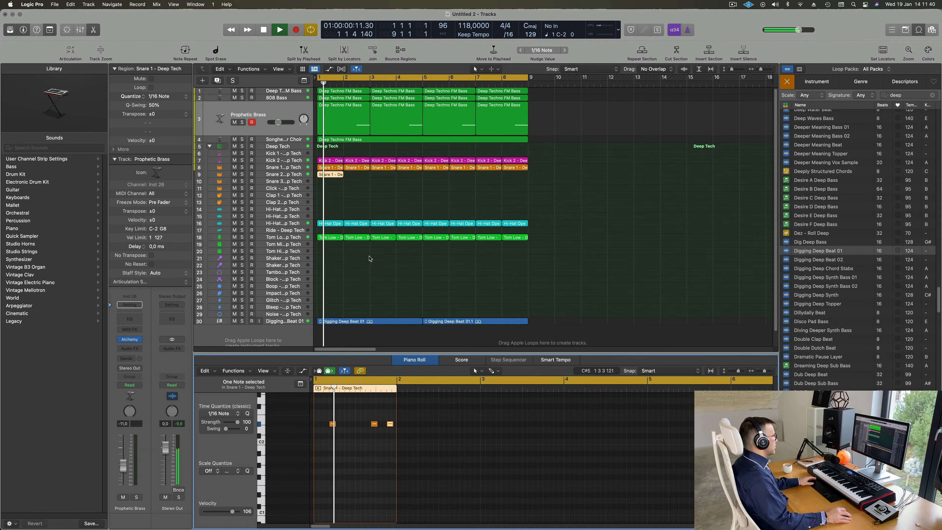
# Step: Transpose the three copied snare notes up one octave and audition them with the Snare 2 track selected
pyautogui.moveTo(325, 414); pyautogui.dragTo(390, 434)
pyautogui.press('BackSpace')
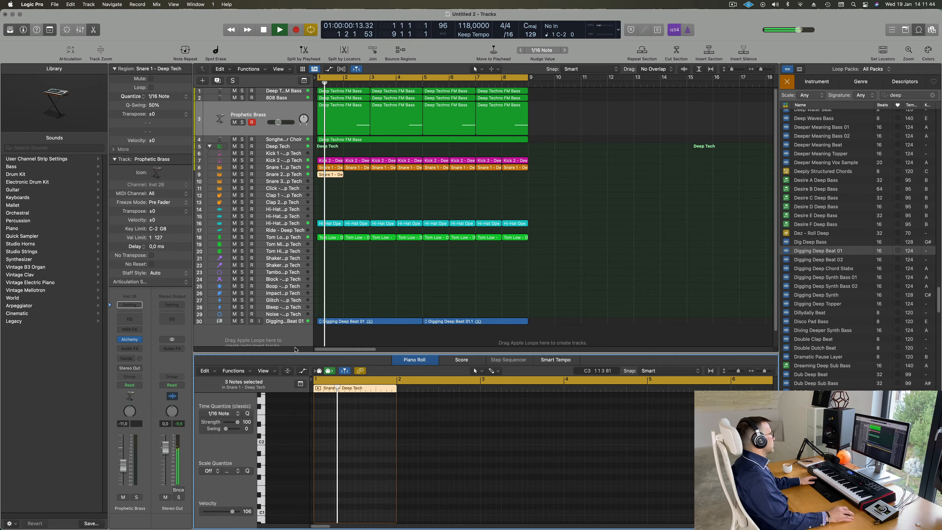
pyautogui.click(298, 177)
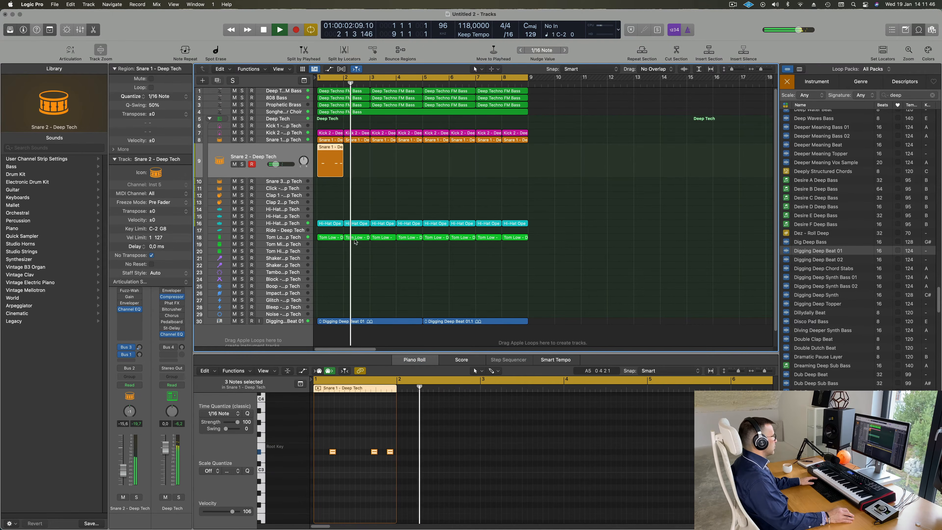
pyautogui.press('space')
pyautogui.click(365, 196)
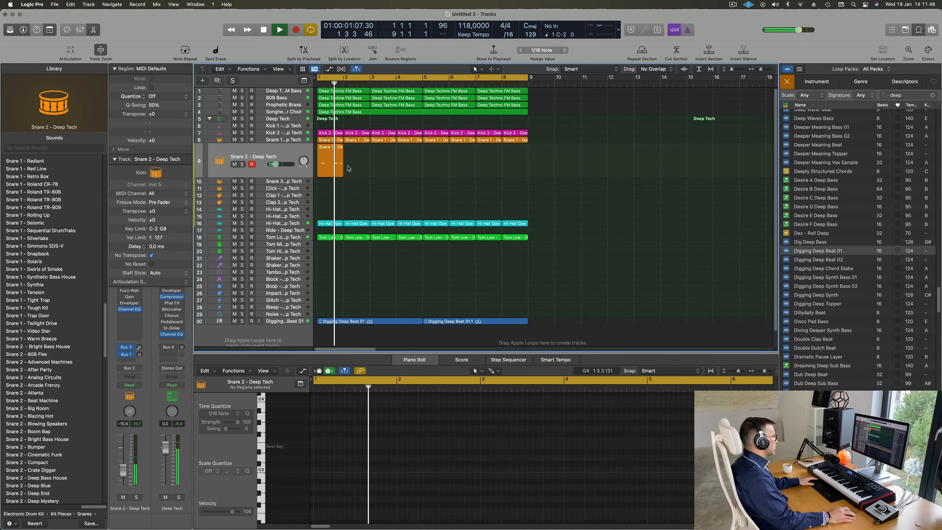
# Step: Lower the Snare 2 track's volume to -26.5 dB and copy its one-bar region to bars 3, 5 and 7
pyautogui.click(332, 174)
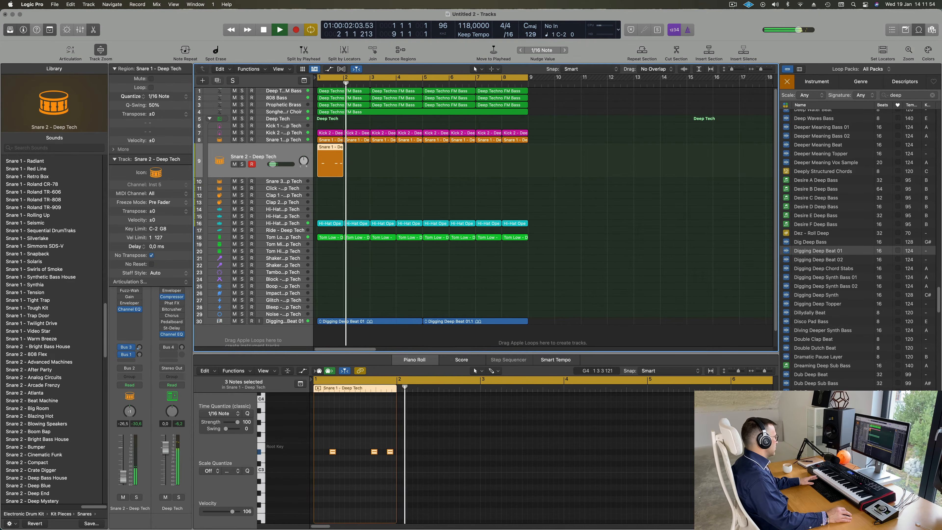
pyautogui.moveTo(410, 165); pyautogui.dragTo(436, 160)
pyautogui.press('space')
pyautogui.press('space')
pyautogui.hscroll(-2, 415, 206)
pyautogui.hscroll(2, 417, 209)
pyautogui.hscroll(-2, 414, 212)
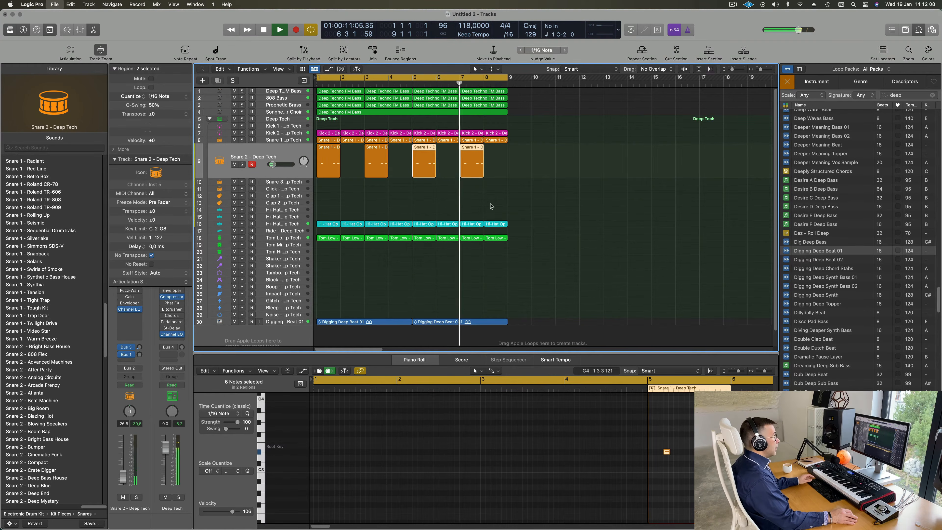
# Step: Save the project, clear the region selection and replay the track from the start
pyautogui.press('super+s')
pyautogui.press('Escape')
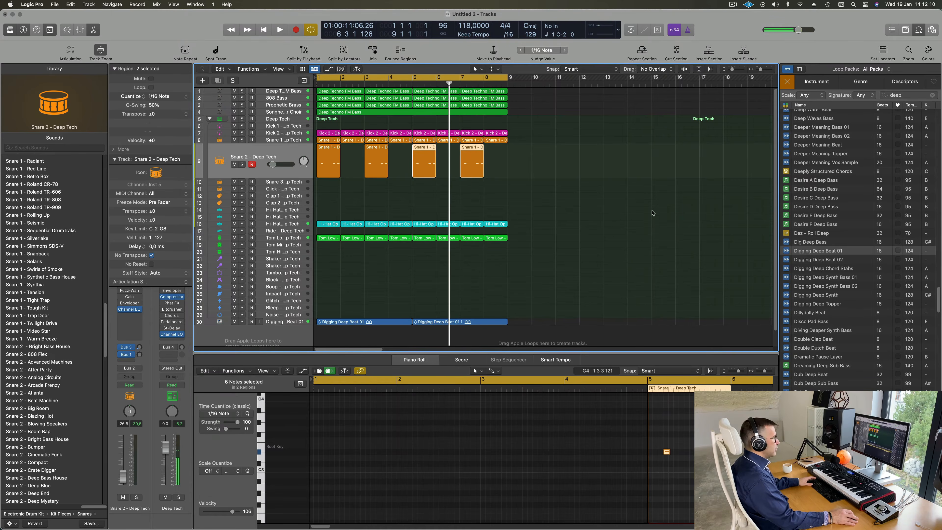
pyautogui.press('space')
pyautogui.click(664, 226)
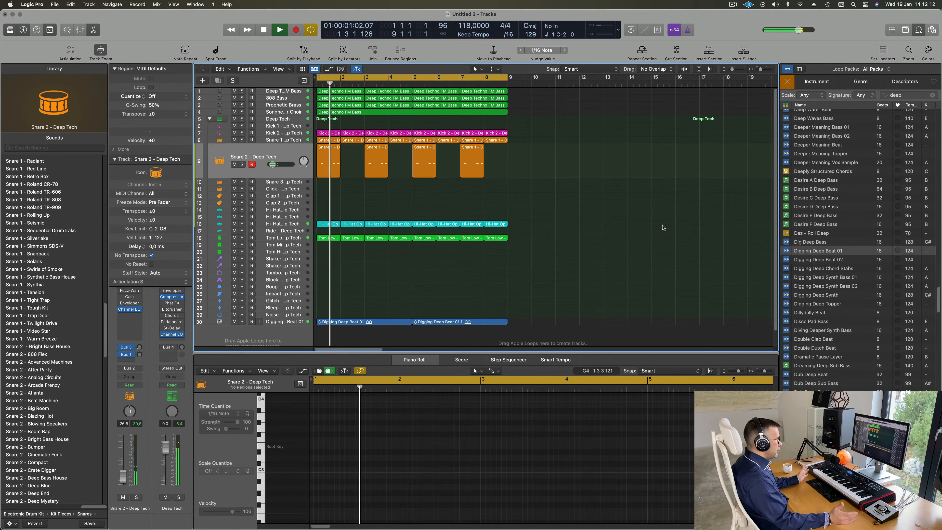
# Step: Hide the Loop Browser so the arrangement fills the width of the window
pyautogui.scroll(-1, 563, 260)
pyautogui.scroll(-6, 852, 309)
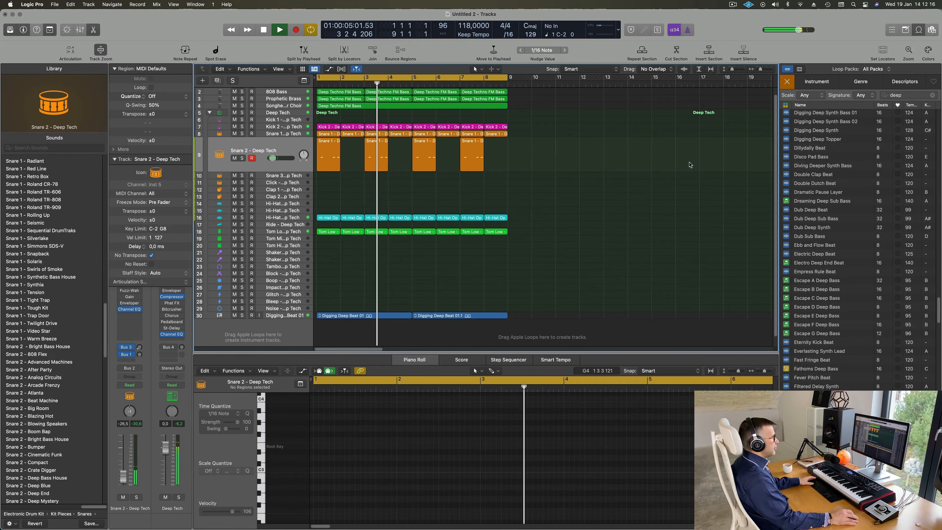
pyautogui.click(919, 29)
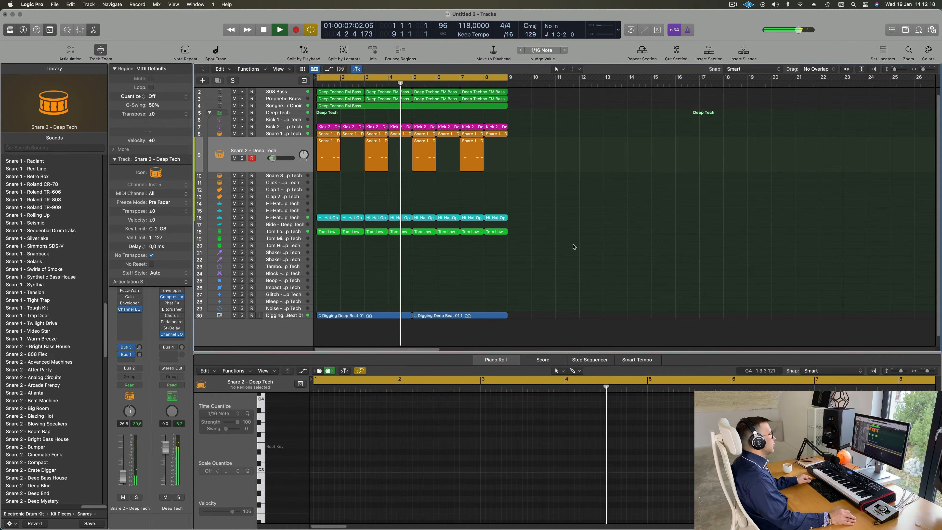
# Step: Mute and unmute the Digging Deep Beat 01 track to compare the mix with and without it
pyautogui.press('super+Right')
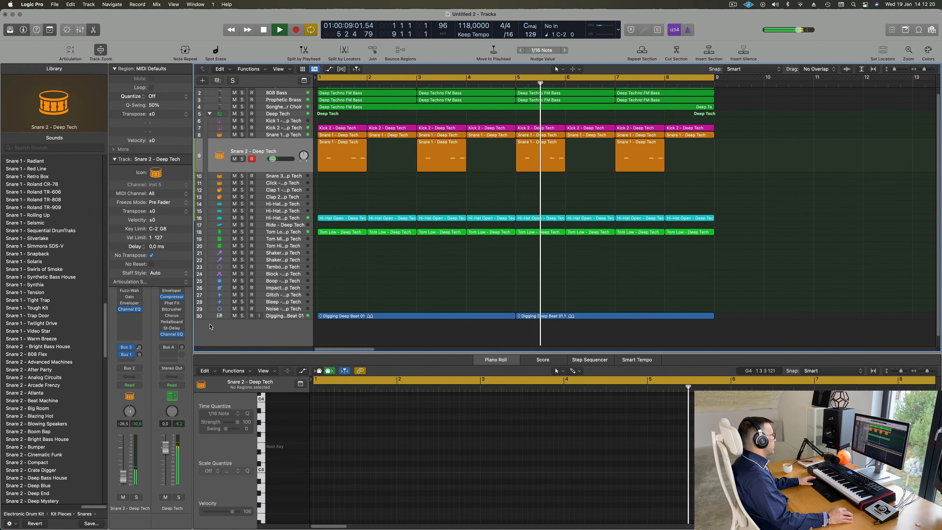
pyautogui.click(234, 316)
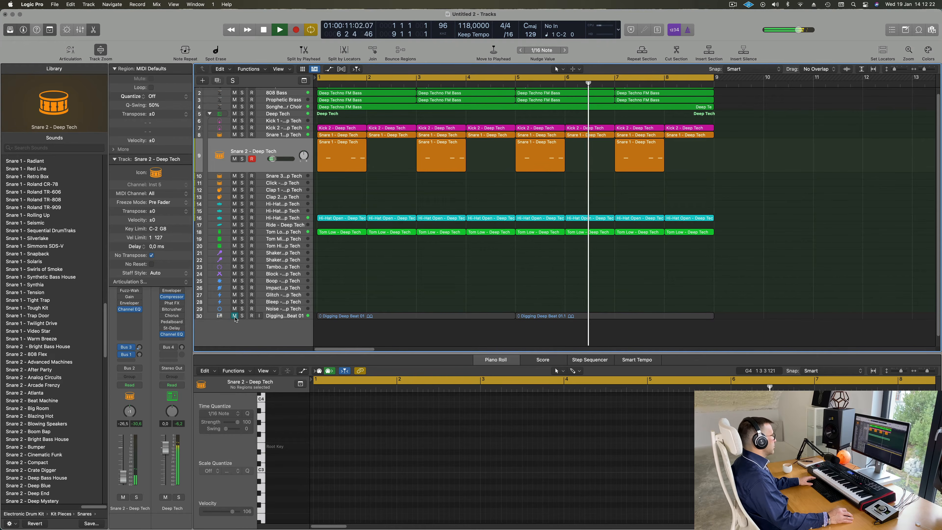
pyautogui.click(234, 315)
pyautogui.press('super+Left')
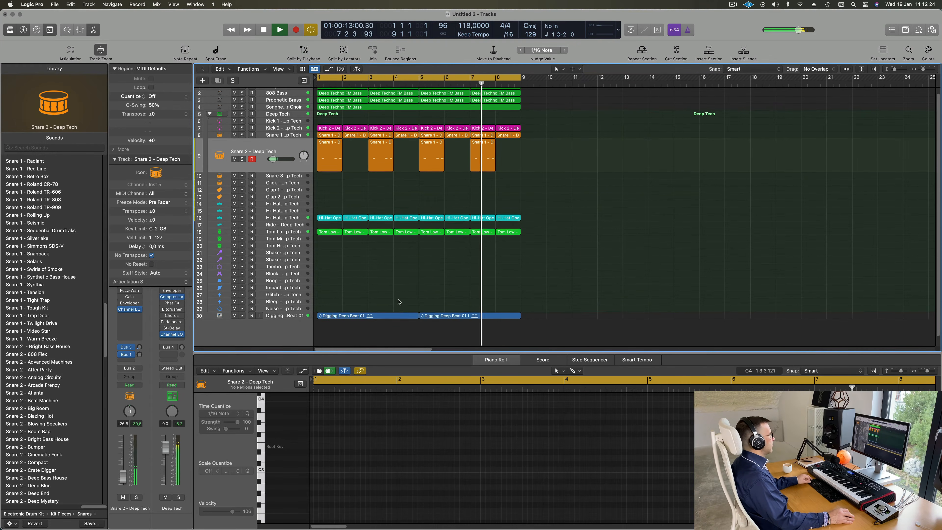
# Step: Duplicate the Songhellir-Granular Choir track and filter the new track's Alchemy presets to the Strings category
pyautogui.click(277, 114)
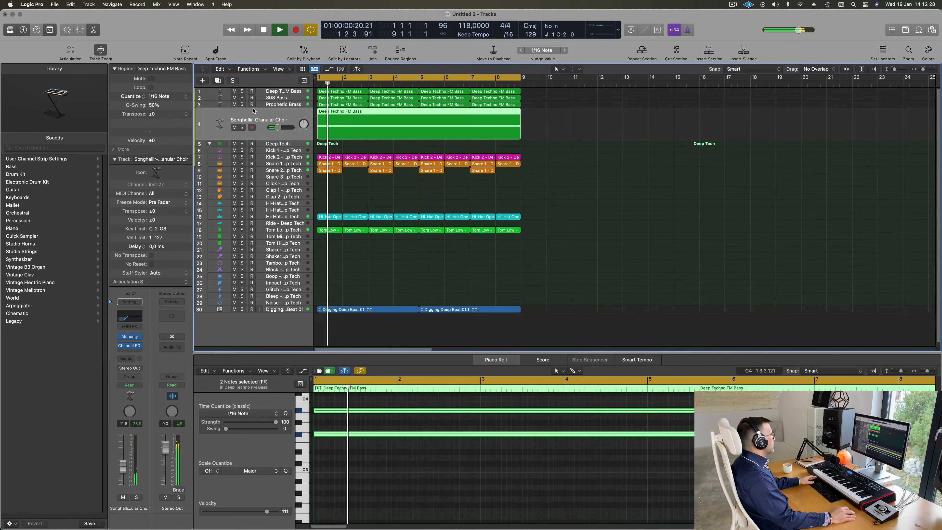
pyautogui.click(217, 81)
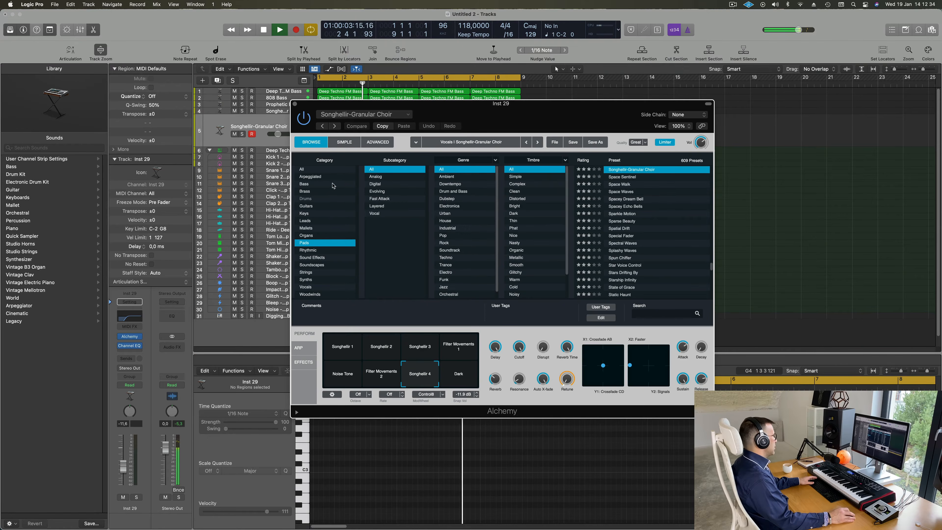
pyautogui.click(305, 272)
pyautogui.moveTo(478, 116); pyautogui.dragTo(639, 188)
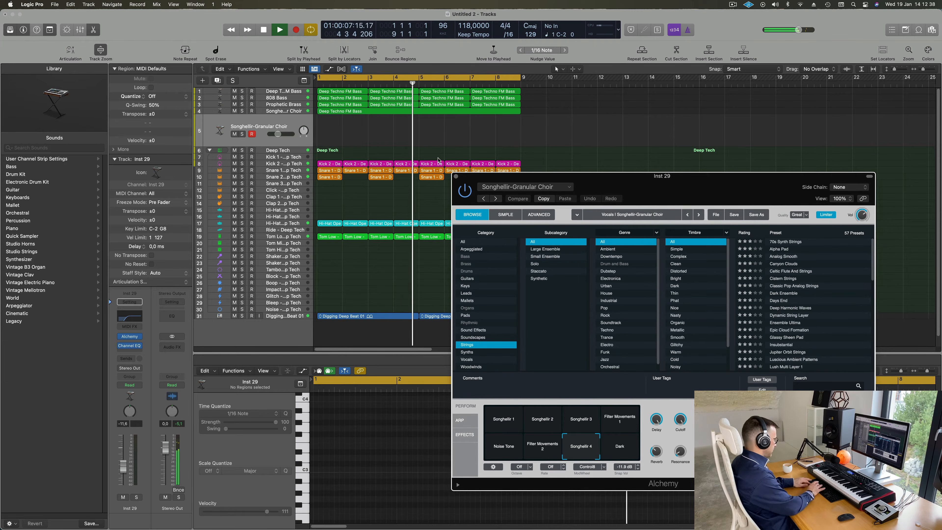
# Step: Repeat all regions once after the existing eight bars and extend the cycle range to bar 17
pyautogui.press('super+a')
pyautogui.press('super+r')
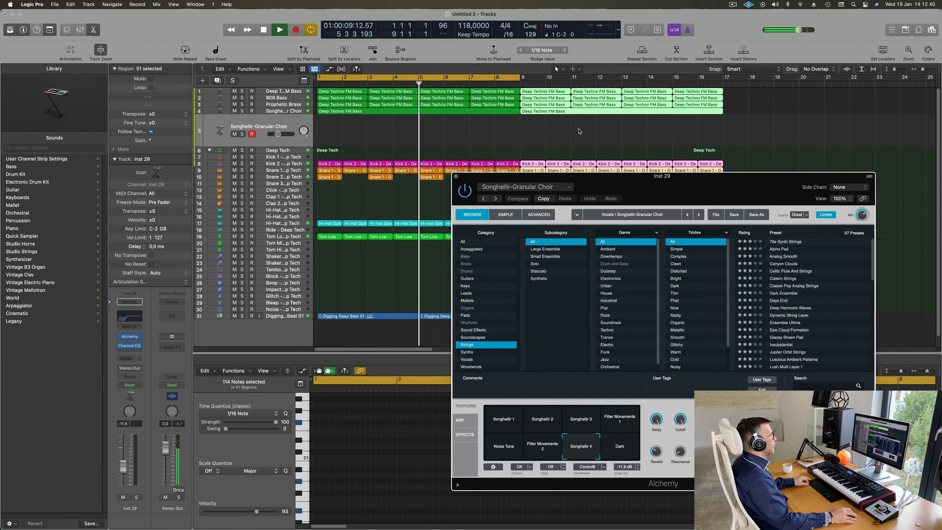
pyautogui.scroll(-8, 581, 131)
pyautogui.scroll(5, 395, 85)
pyautogui.hscroll(-4, 395, 84)
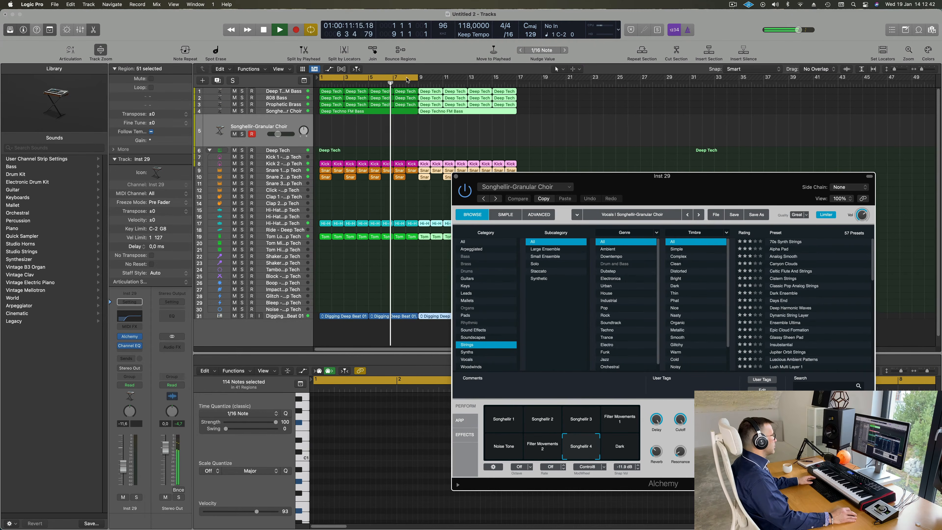
pyautogui.moveTo(417, 79); pyautogui.dragTo(515, 79)
pyautogui.moveTo(620, 174); pyautogui.dragTo(516, 172)
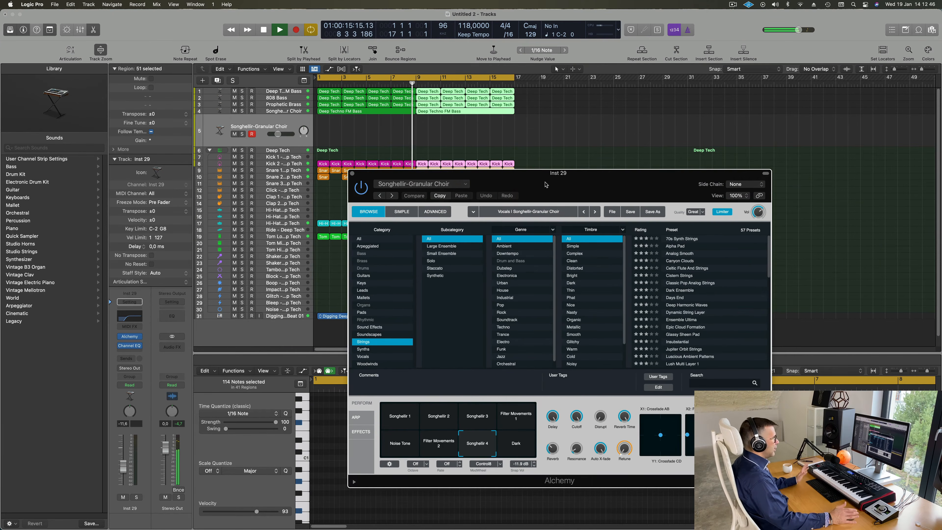
# Step: Select the duplicated instrument track and audition the 70s Synth Strings preset in Alchemy
pyautogui.click(732, 5)
pyautogui.click(721, 18)
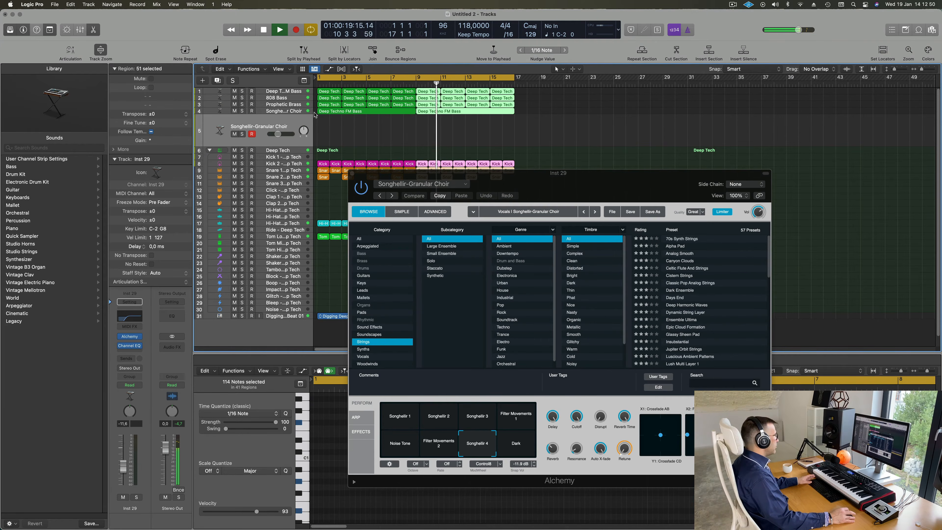
pyautogui.click(292, 122)
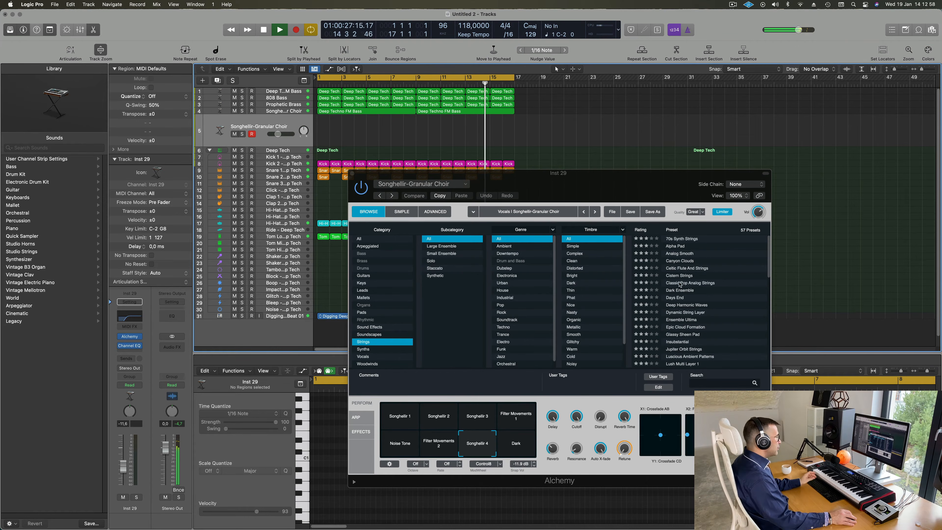
pyautogui.click(682, 240)
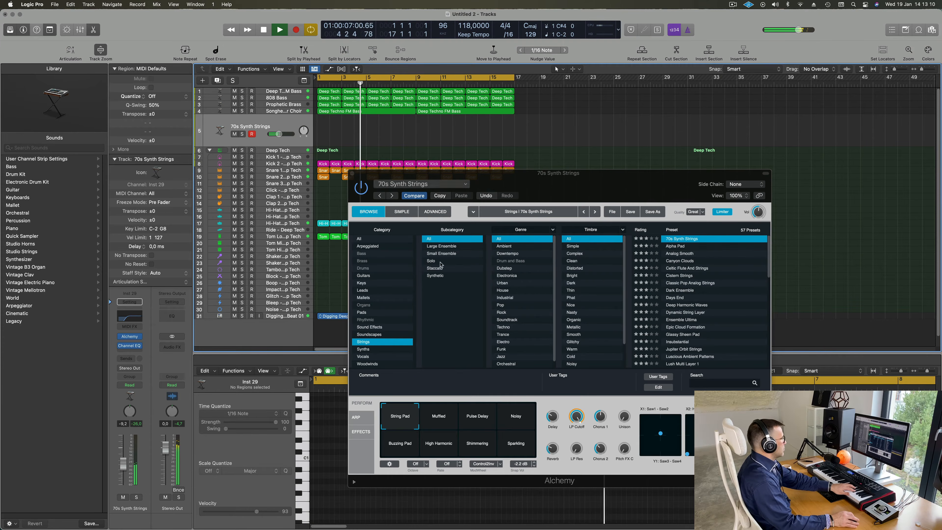
# Step: Audition the Alpha Pad, Celtic Flute And Strings and Cistern Strings presets on the new track
pyautogui.click(675, 246)
pyautogui.click(675, 247)
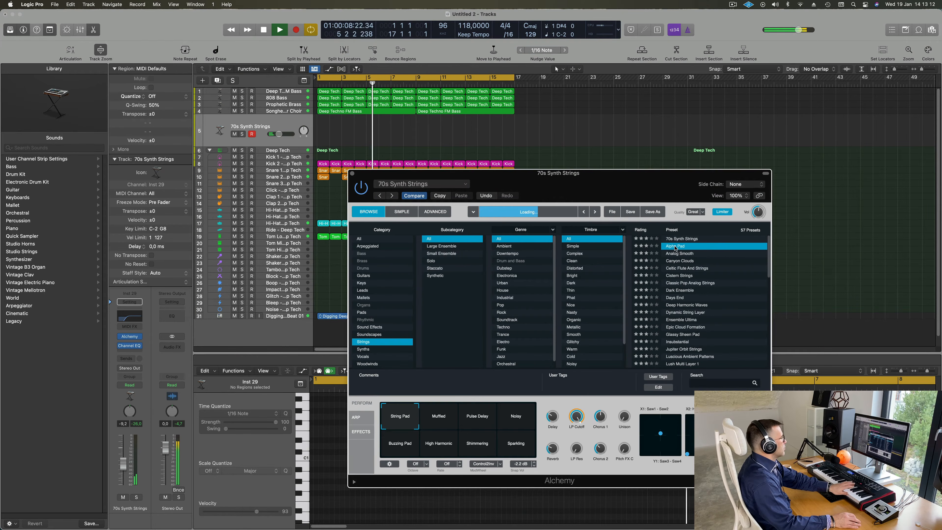
pyautogui.scroll(-1, 707, 260)
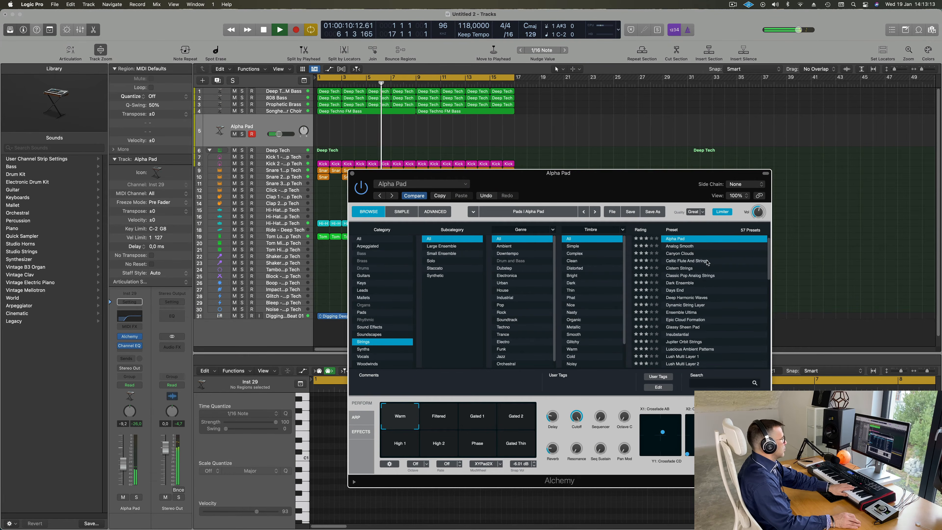
pyautogui.click(692, 262)
pyautogui.scroll(-2, 706, 264)
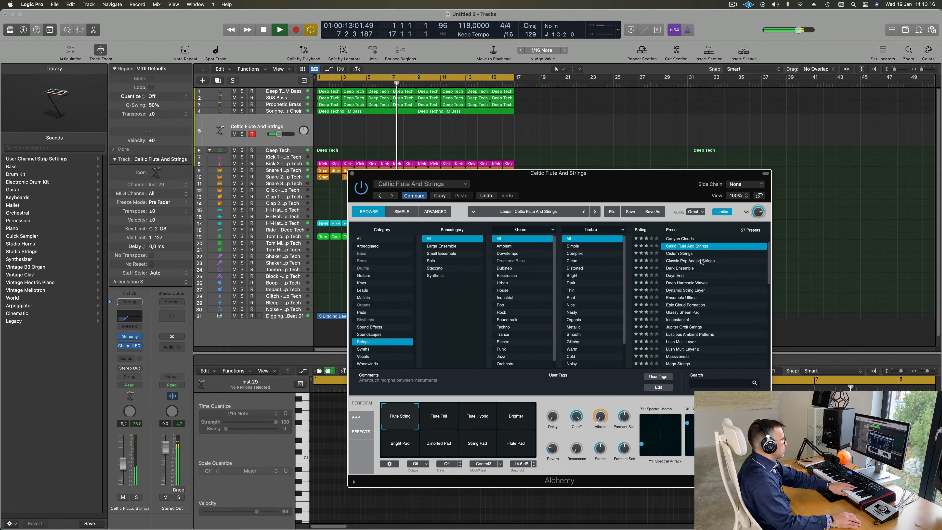
pyautogui.click(679, 254)
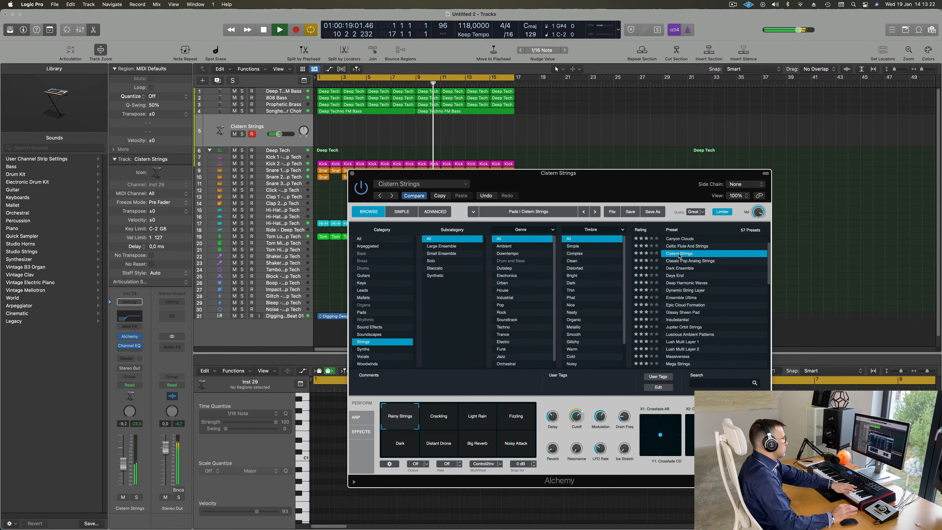
# Step: Try the Classic Pop Analog Strings preset and lower the track's volume to -15.6 dB
pyautogui.click(685, 261)
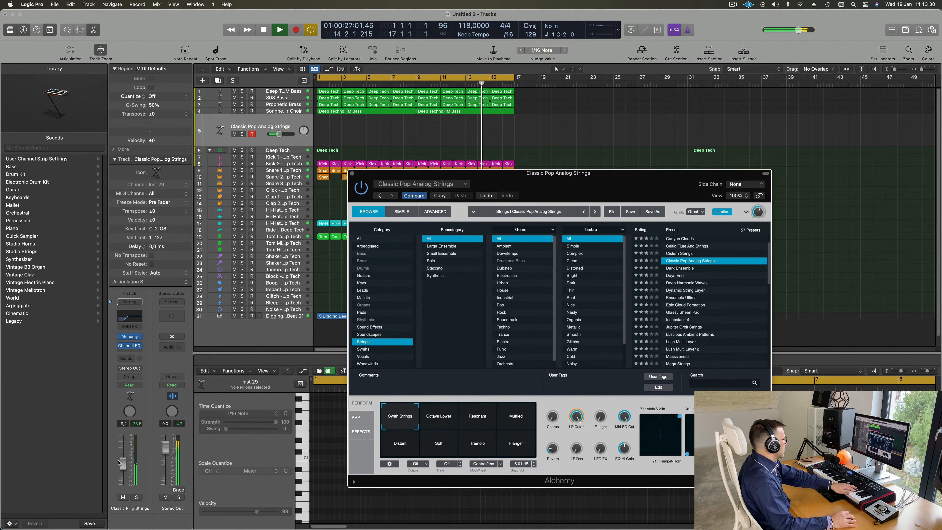
pyautogui.click(123, 473)
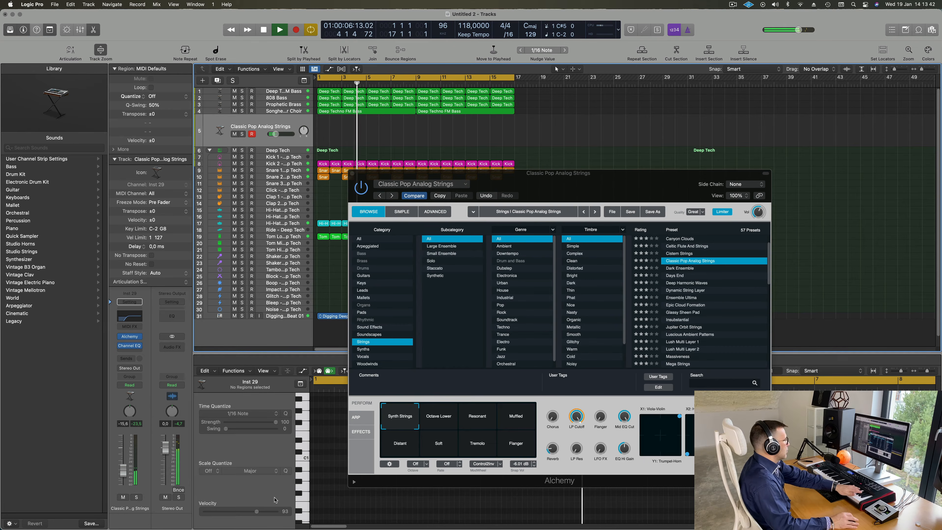
# Step: Audition the Dark Ensemble, Ensemble Ultima, Epic Cloud Formation and Insubstantial presets
pyautogui.click(684, 269)
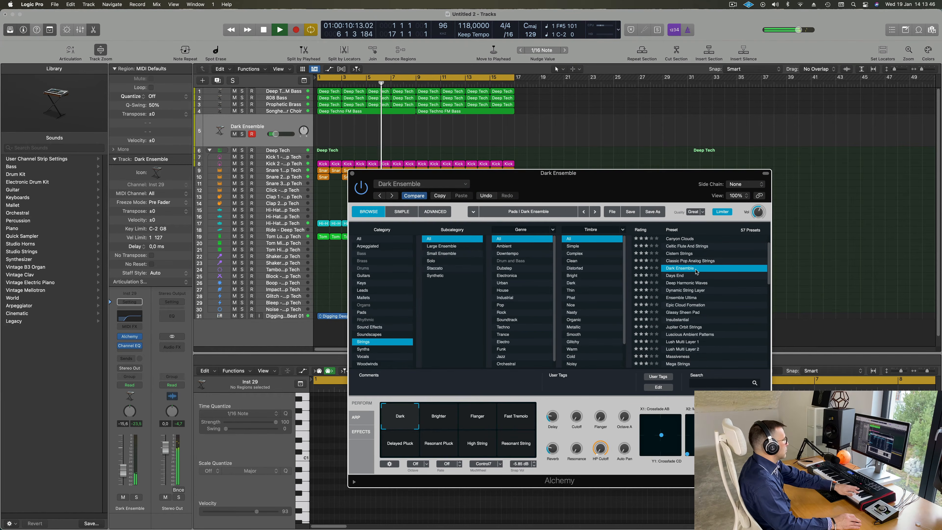
pyautogui.scroll(-4, 696, 272)
pyautogui.click(683, 267)
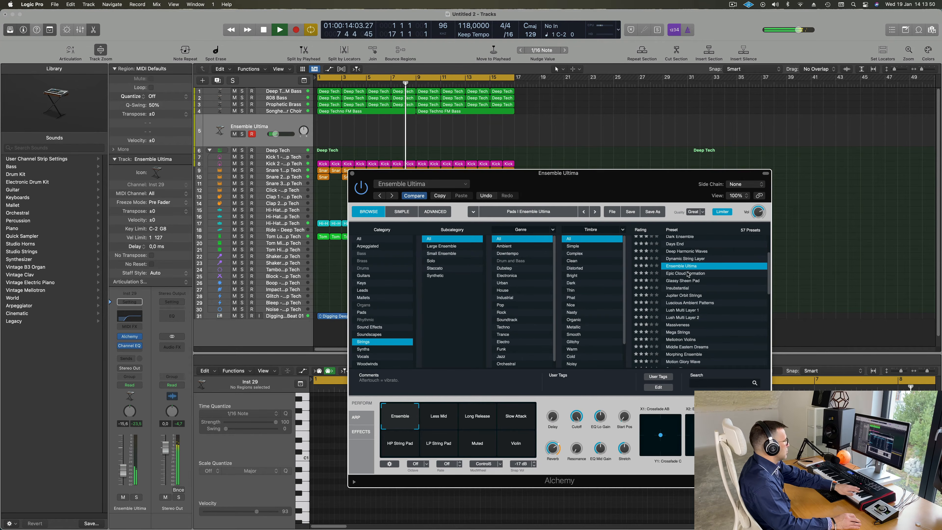
pyautogui.click(688, 274)
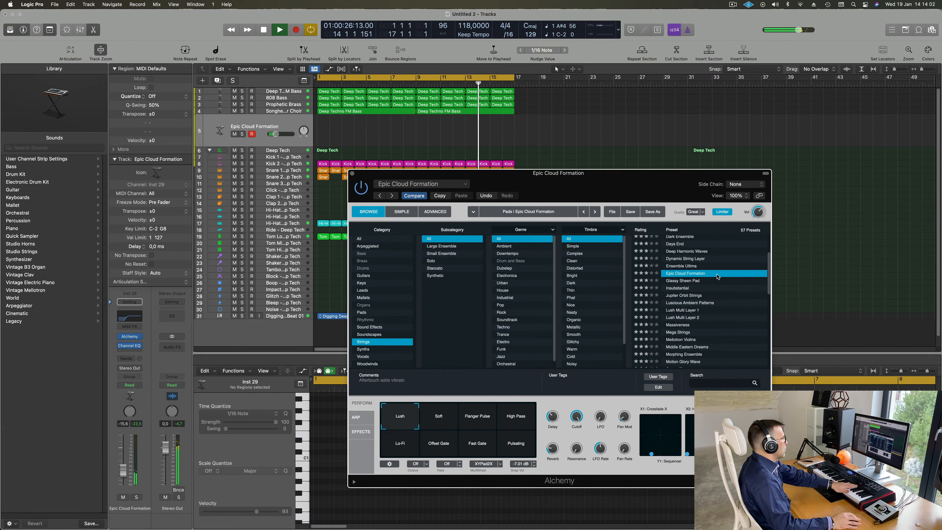
pyautogui.click(685, 289)
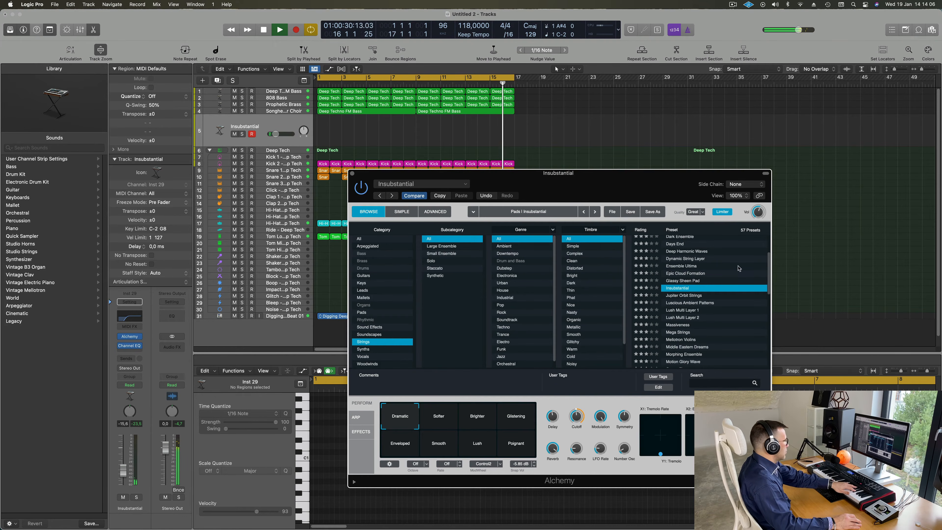
# Step: Try the Lush Multi Layer 1 preset and raise the track's volume to -10.0 dB
pyautogui.scroll(-3, 738, 270)
pyautogui.click(686, 288)
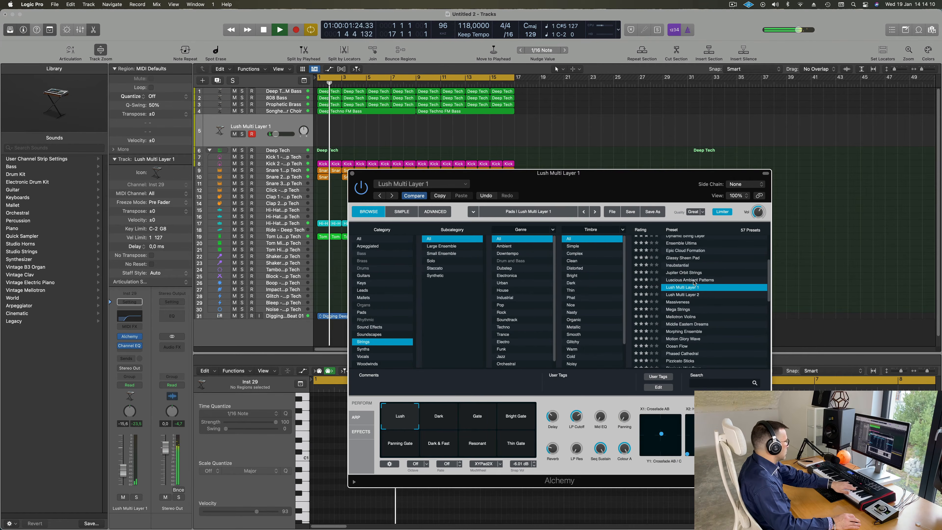
pyautogui.scroll(-2, 723, 279)
pyautogui.scroll(-1, 723, 283)
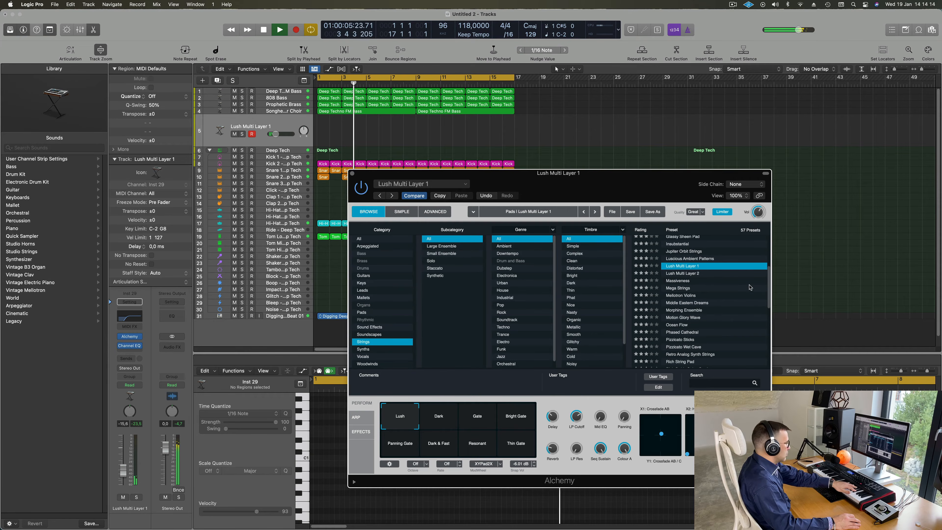
pyautogui.moveTo(130, 453); pyautogui.dragTo(130, 448)
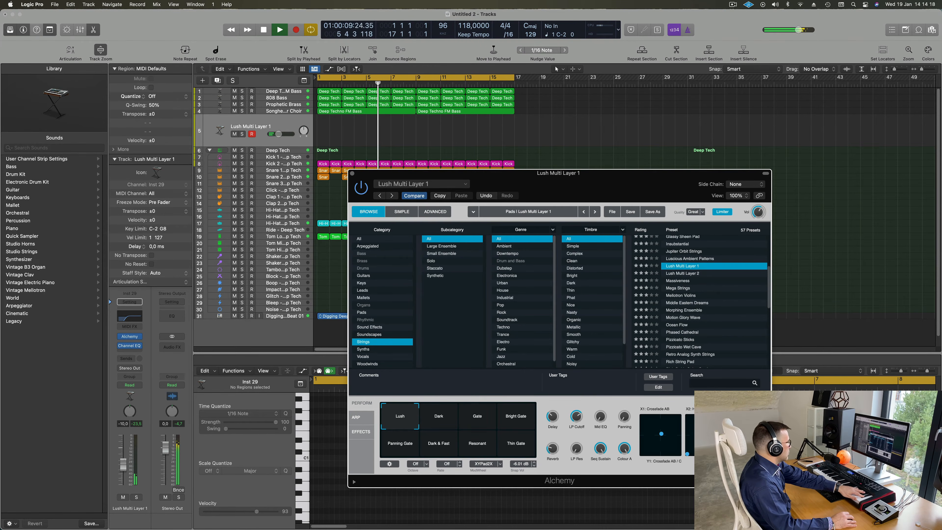
# Step: Audition the Rich String Pad and Rich Swirly String Synth presets further down the Strings list
pyautogui.scroll(-4, 739, 279)
pyautogui.scroll(-2, 740, 279)
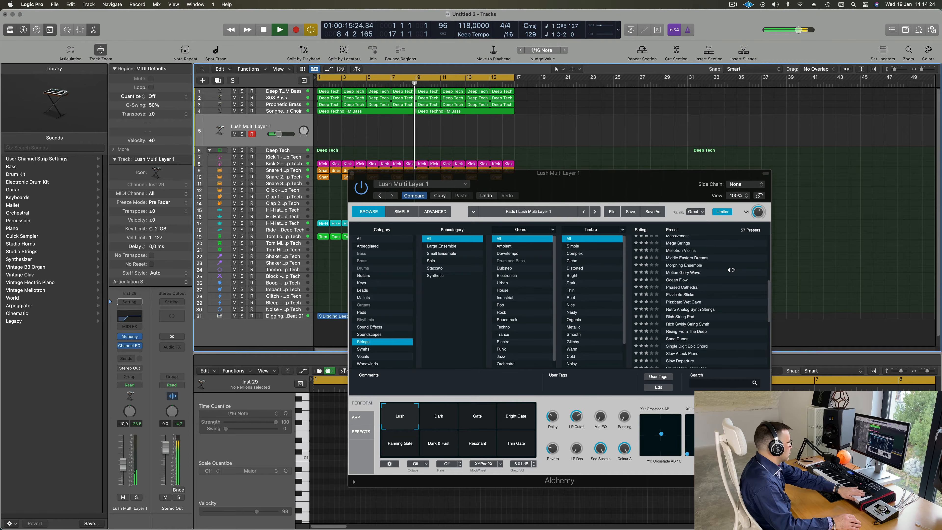
pyautogui.scroll(-4, 704, 290)
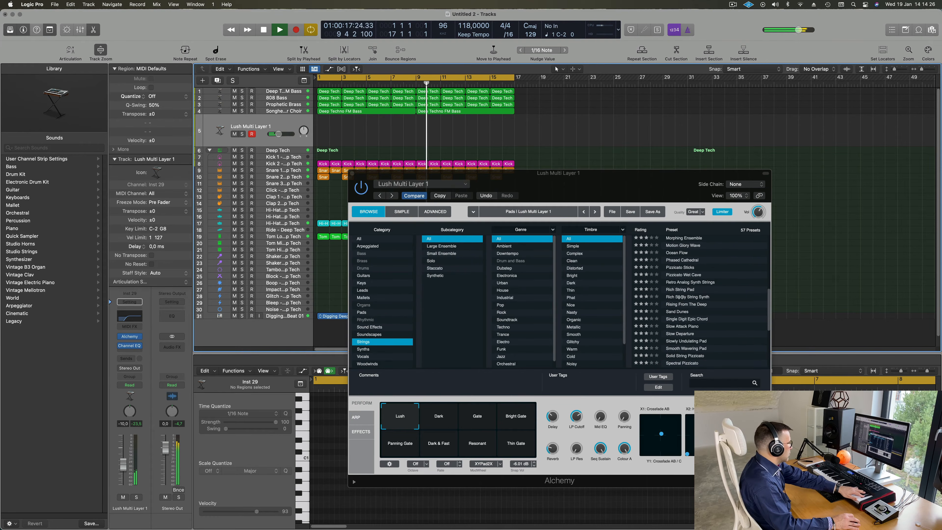
pyautogui.click(677, 290)
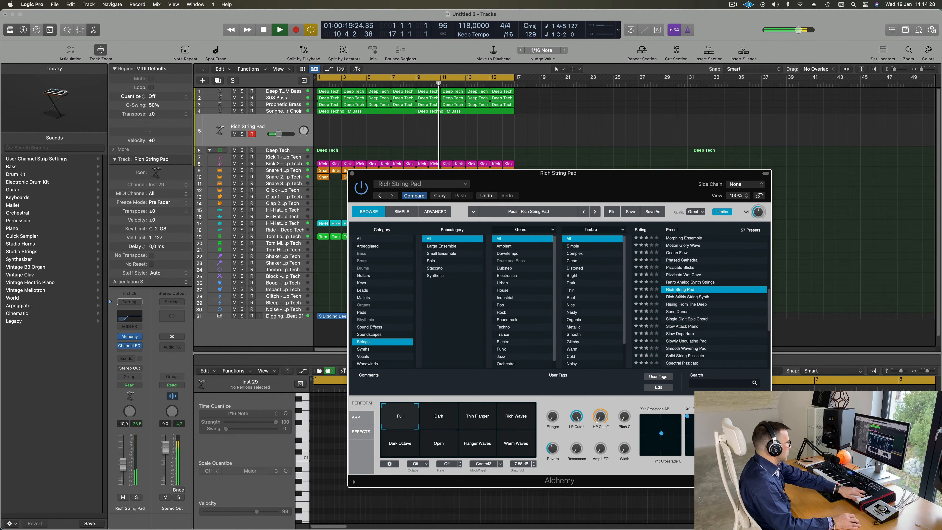
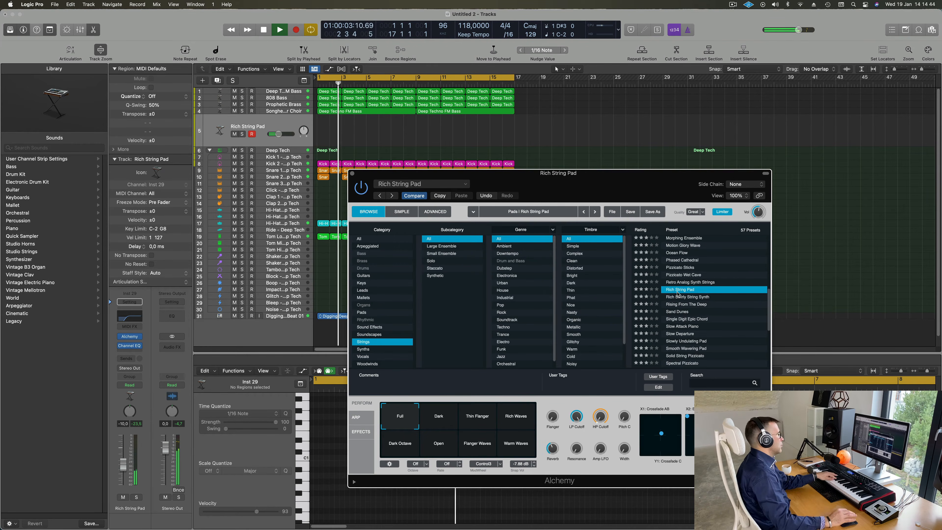
pyautogui.click(692, 296)
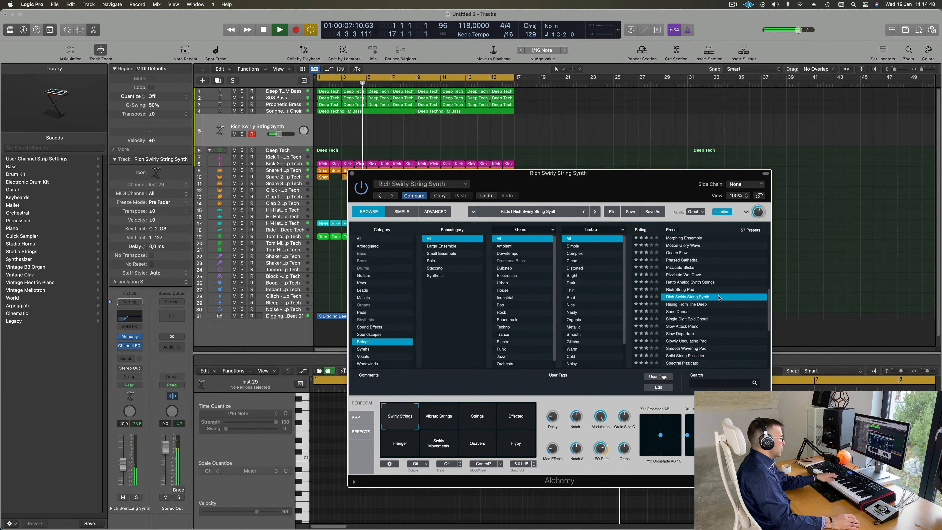
# Step: Audition Rising From The Deep and Sand Dunes, and load the Single Digit Epic Chord preset with the track's volume at -12.6 dB
pyautogui.click(679, 305)
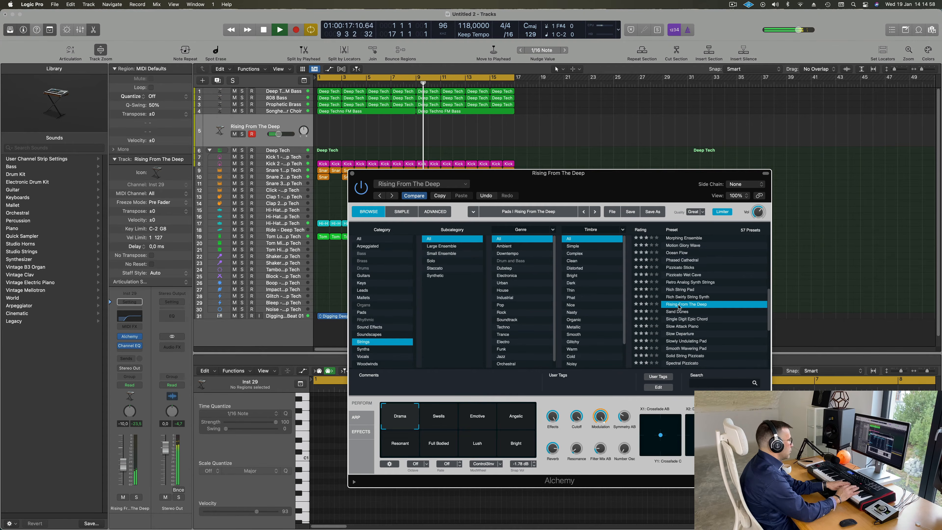
pyautogui.click(677, 311)
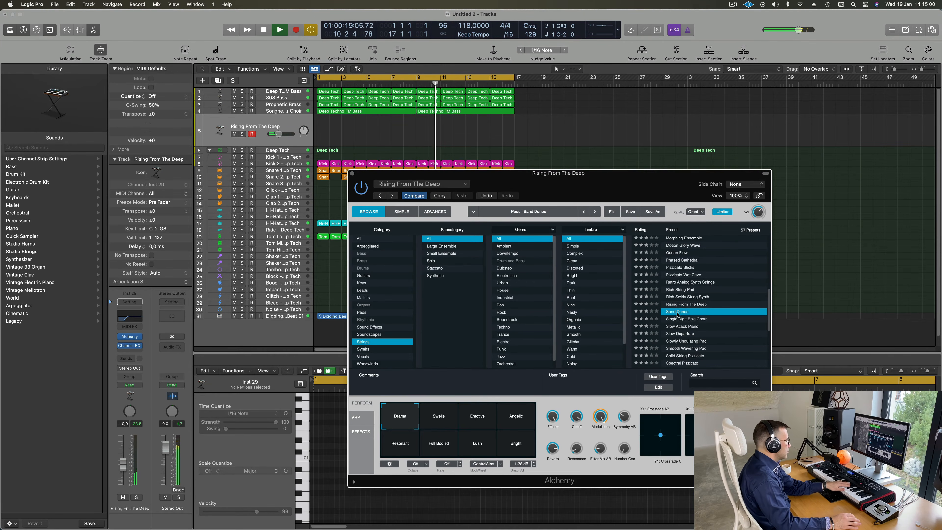
pyautogui.click(693, 319)
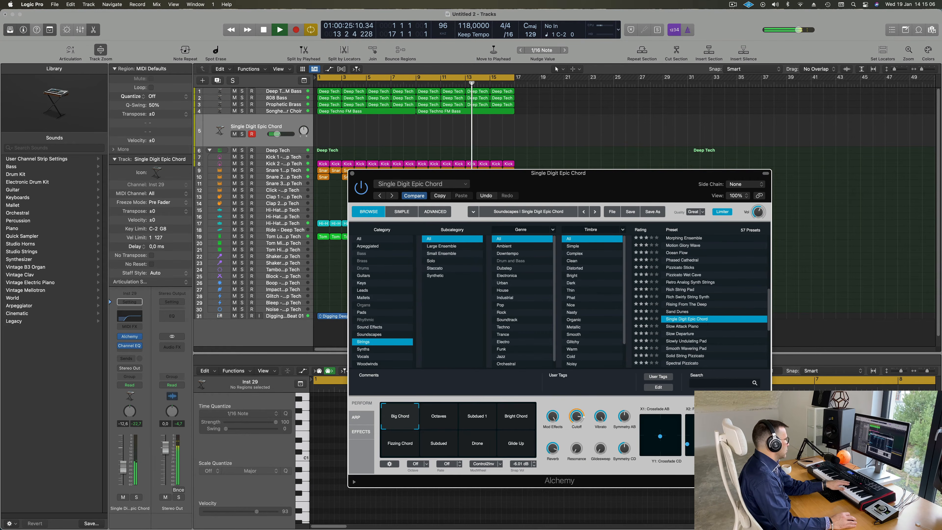
# Step: Set the track's volume to -17.8 dB and audition the Octaves, Subdued, Bright Chord, Fizzing Chord and Glide Up snapshots of Single Digit Epic Chord
pyautogui.moveTo(123, 478); pyautogui.dragTo(123, 471)
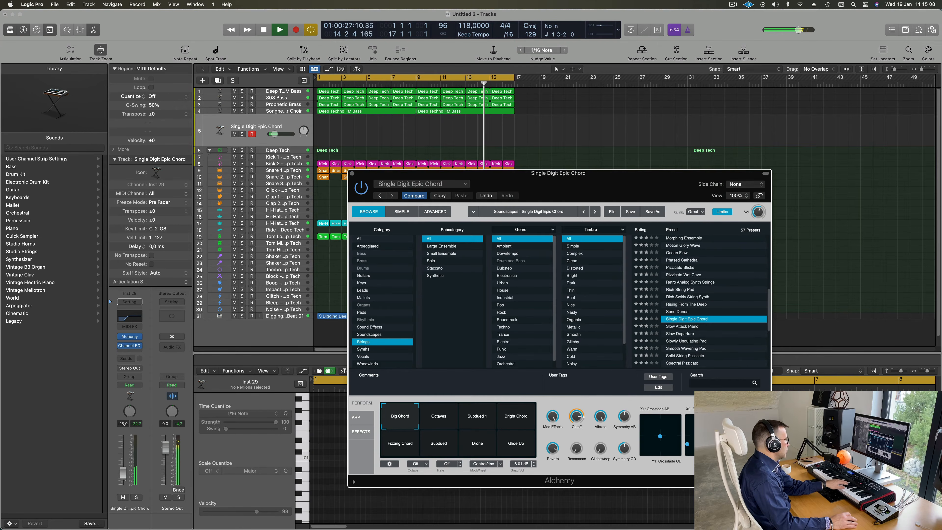
pyautogui.click(438, 418)
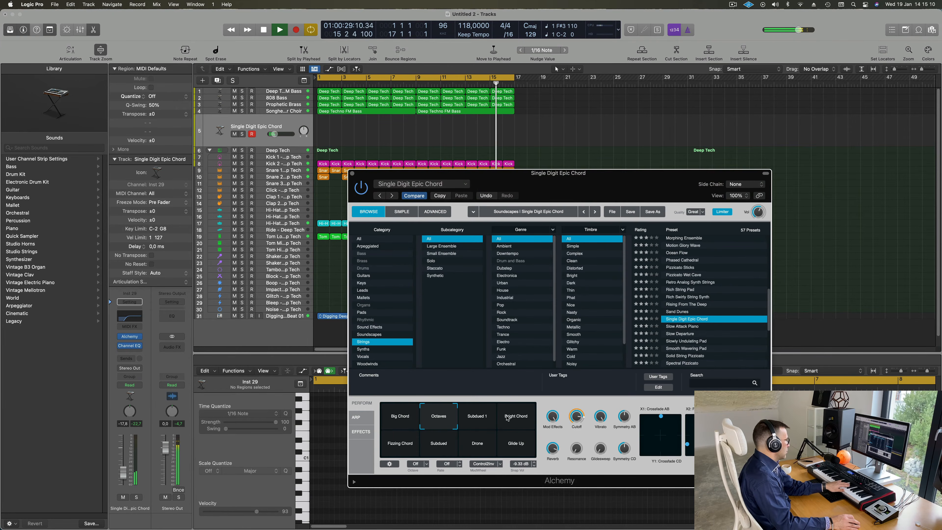
pyautogui.click(481, 420)
pyautogui.click(519, 418)
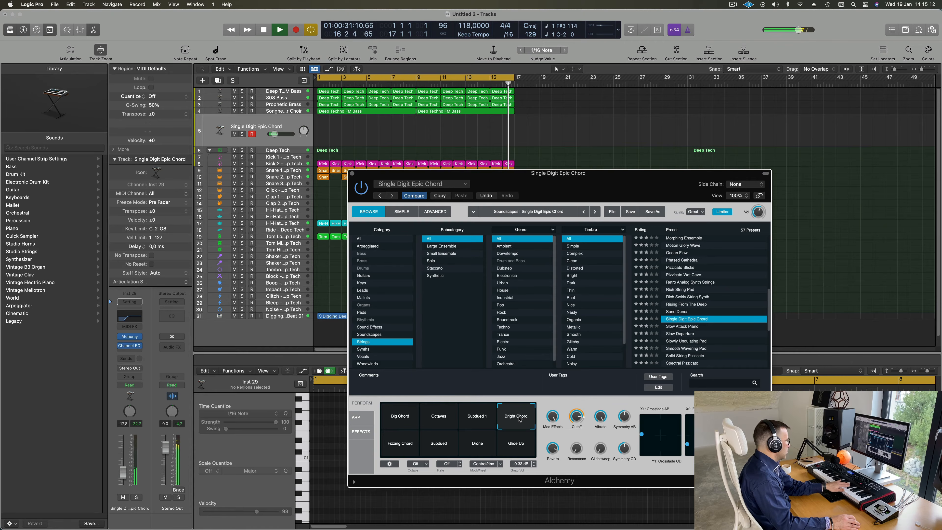
pyautogui.click(430, 440)
pyautogui.click(394, 446)
pyautogui.click(519, 445)
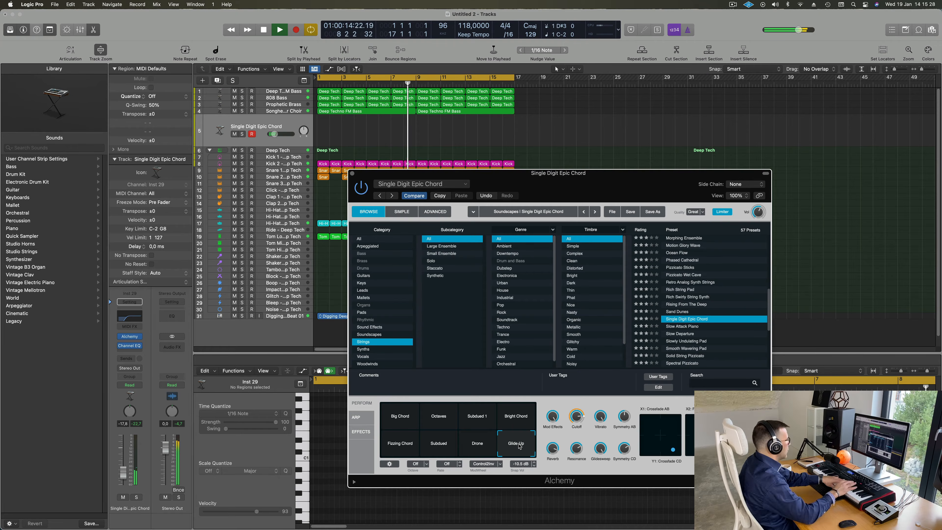
# Step: Audition the Slowly Undulating Pad, String Machine and Strings Dark Purple presets in the Strings category
pyautogui.scroll(-4, 694, 314)
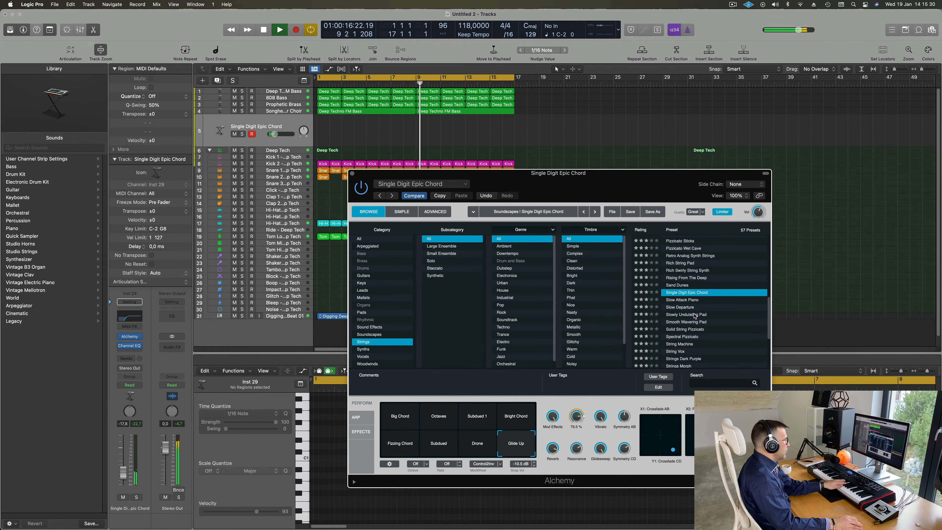
pyautogui.click(690, 298)
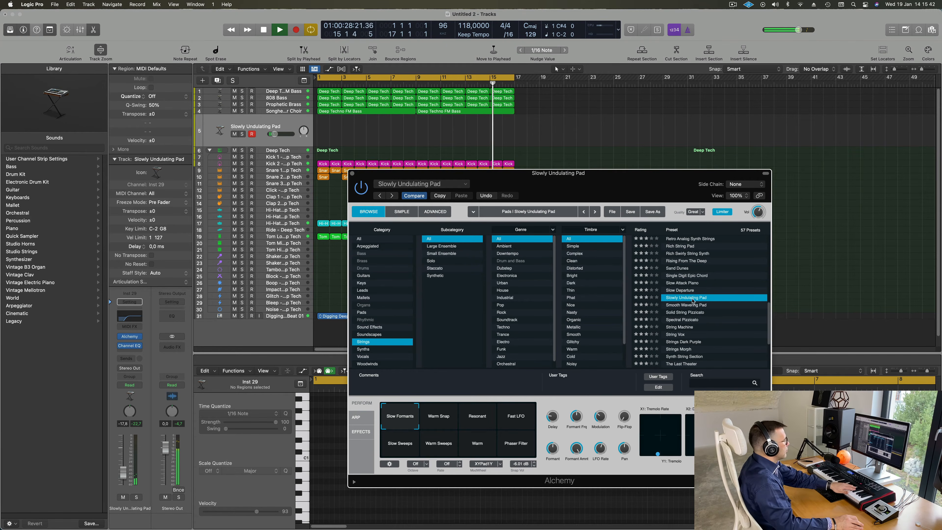
pyautogui.scroll(-2, 710, 303)
pyautogui.click(679, 296)
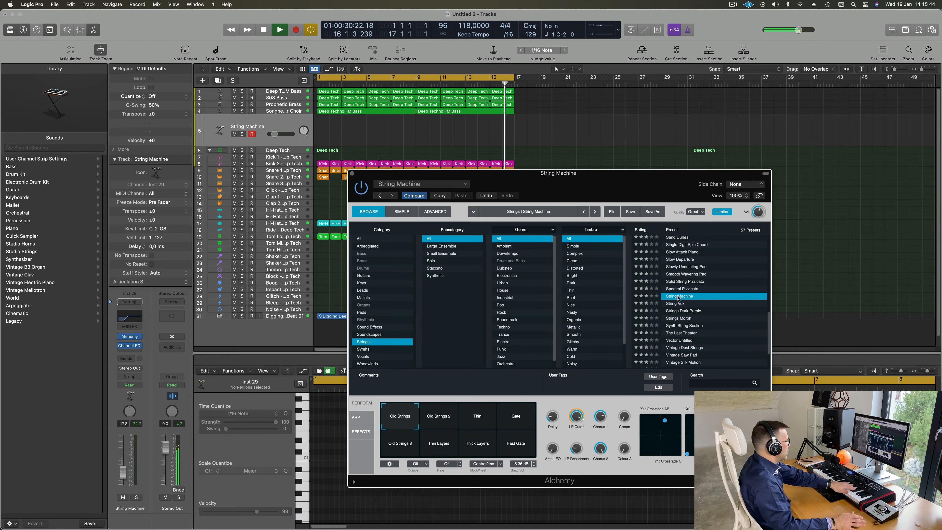
pyautogui.scroll(-2, 704, 298)
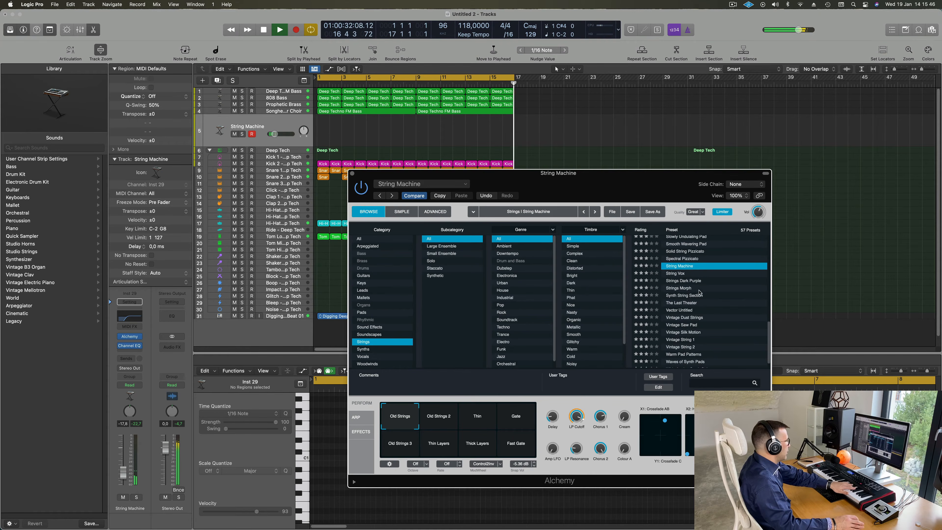
pyautogui.click(681, 281)
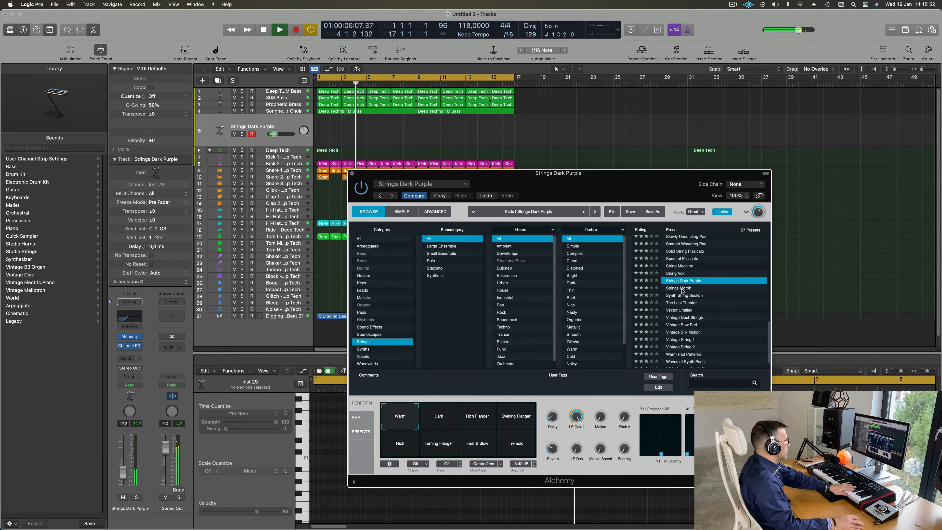
# Step: Load the Strings Morph preset and try its Epic and Gate Pad snapshots
pyautogui.click(681, 288)
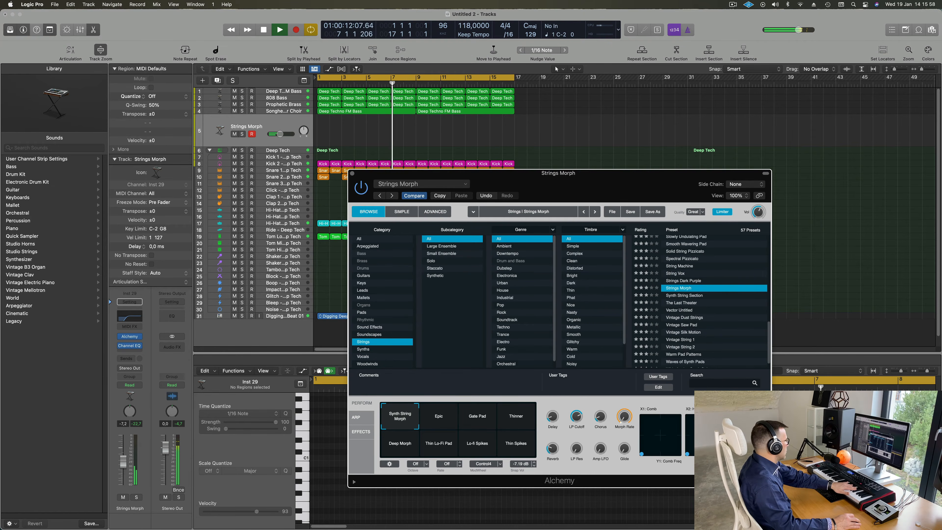
pyautogui.click(439, 417)
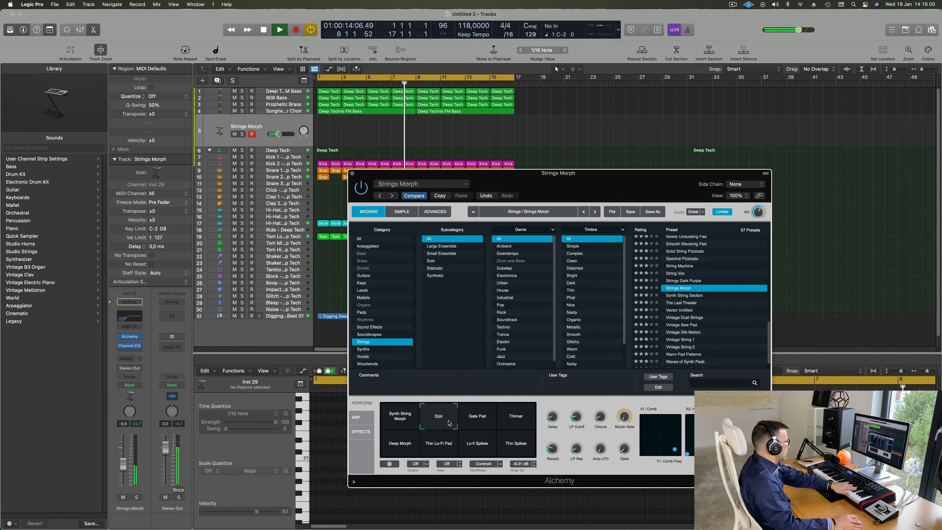
pyautogui.click(475, 423)
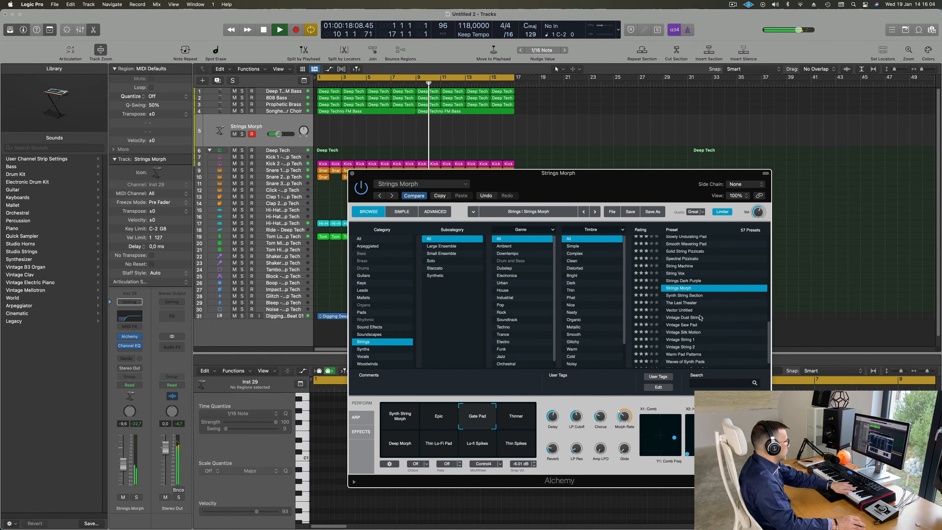
# Step: Audition the Synth String Section, Vintage Dust Strings, Warm Pad Patterns and 70s Synth Strings presets
pyautogui.click(694, 297)
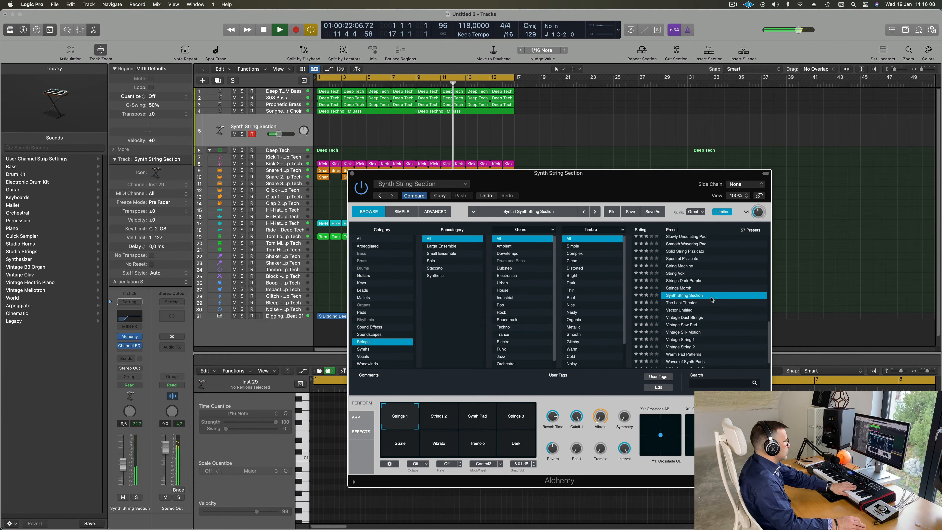
pyautogui.scroll(-2, 705, 293)
pyautogui.click(688, 306)
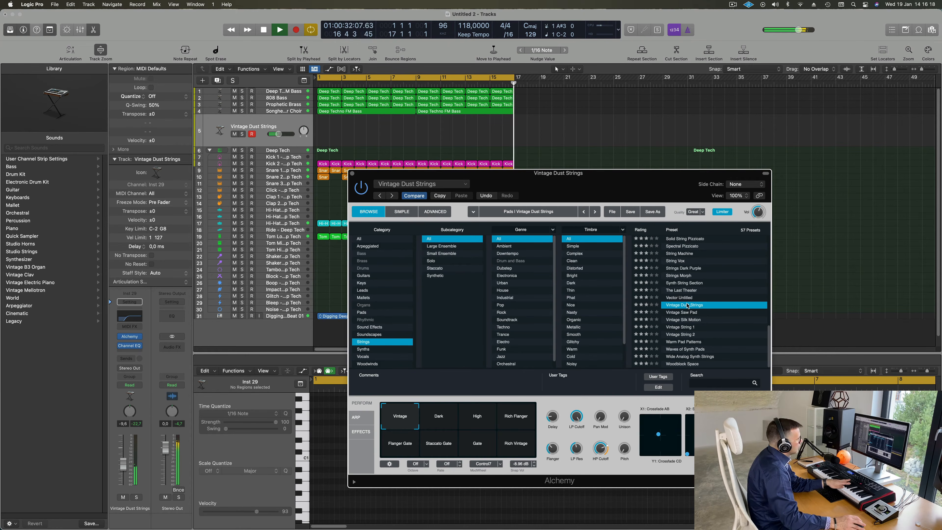
pyautogui.click(685, 341)
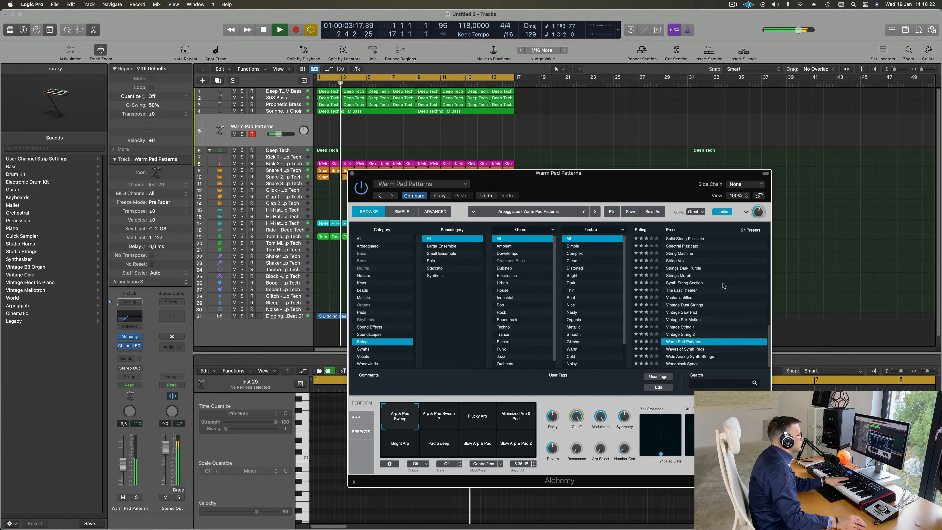
pyautogui.scroll(10, 697, 260)
pyautogui.click(692, 239)
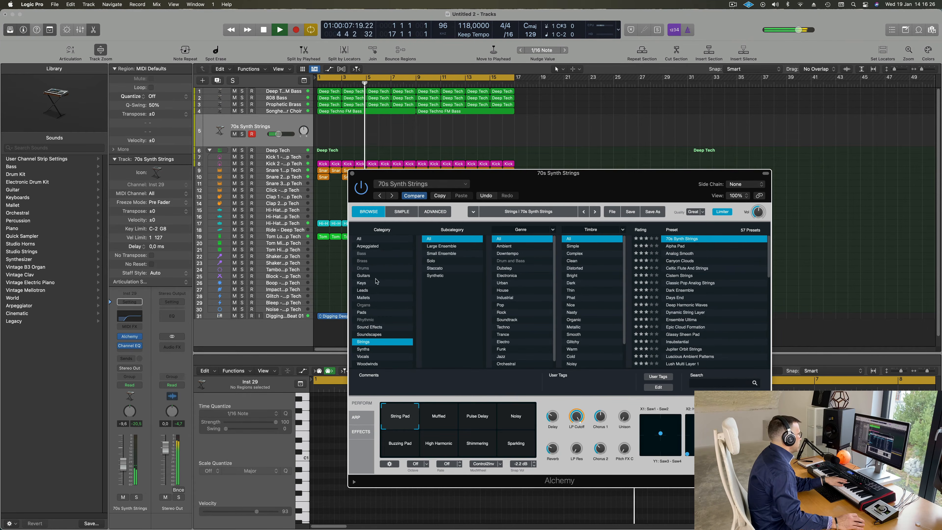
# Step: Load the Acoustic Pluck preset from the Guitars category and lower the track's volume to -14.6 dB
pyautogui.click(363, 276)
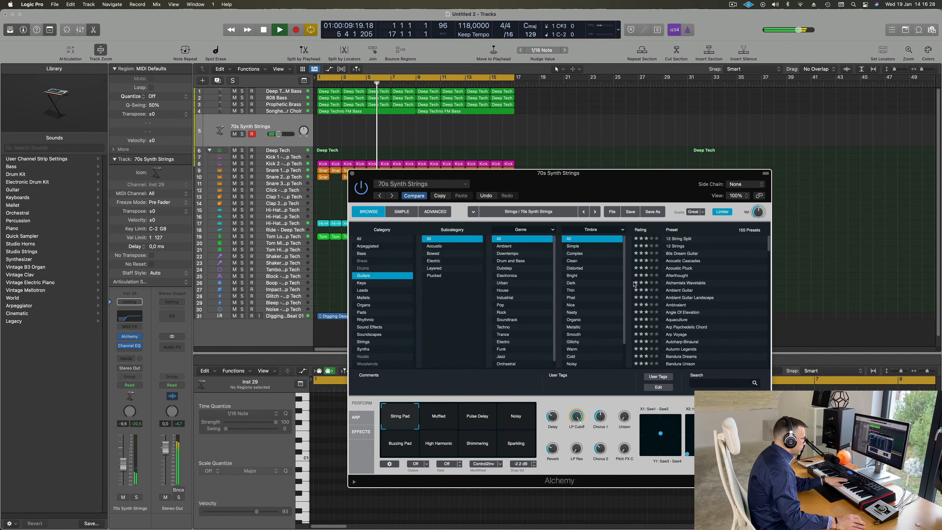
pyautogui.click(680, 268)
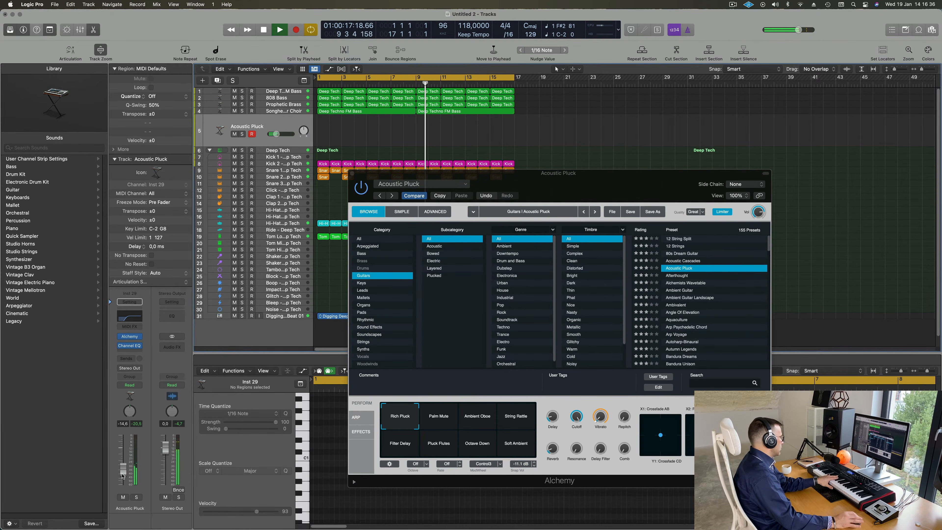
pyautogui.moveTo(123, 473); pyautogui.dragTo(122, 477)
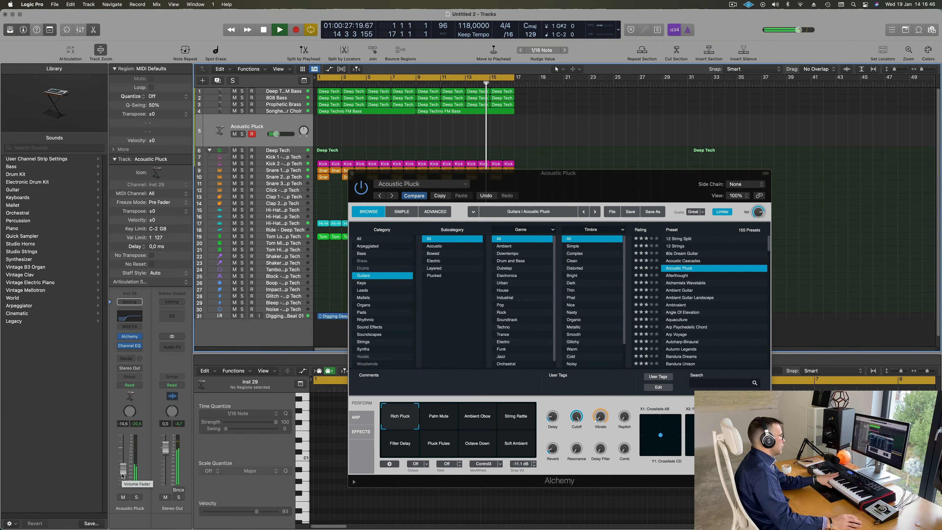
# Step: Audition the Ambient Oboe, String Rattle and Pluck Flutes snapshots of the Acoustic Pluck preset
pyautogui.click(480, 416)
pyautogui.click(520, 416)
pyautogui.click(441, 447)
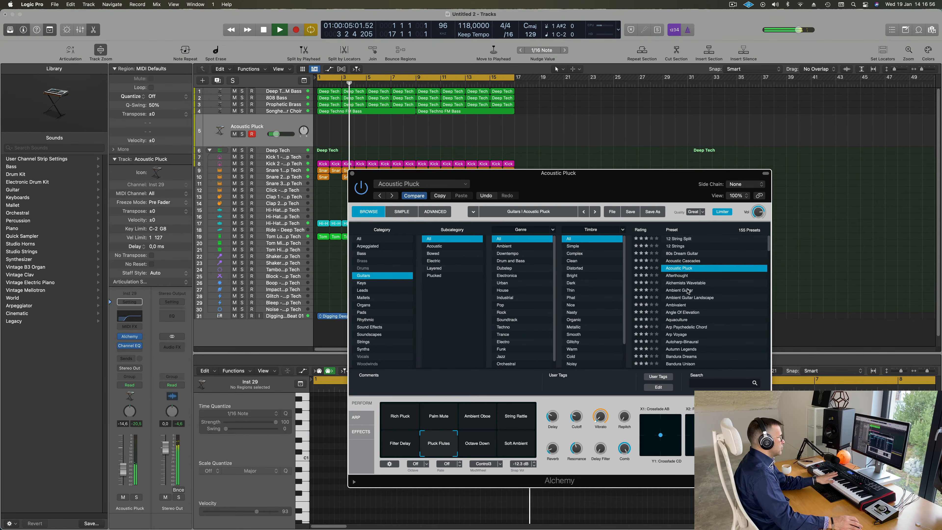
# Step: Load the Ambient Guitar preset on the new instrument track and close the Alchemy window
pyautogui.moveTo(627, 183); pyautogui.dragTo(627, 188)
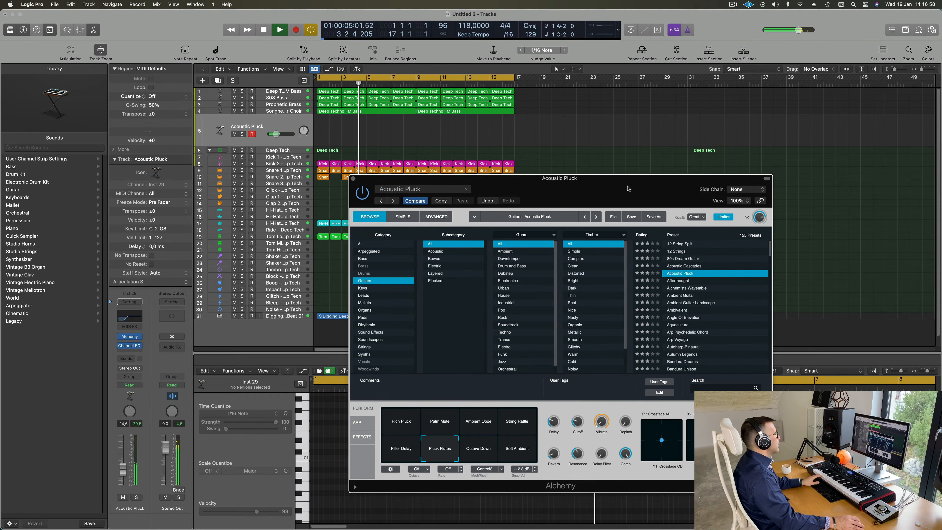
pyautogui.click(681, 295)
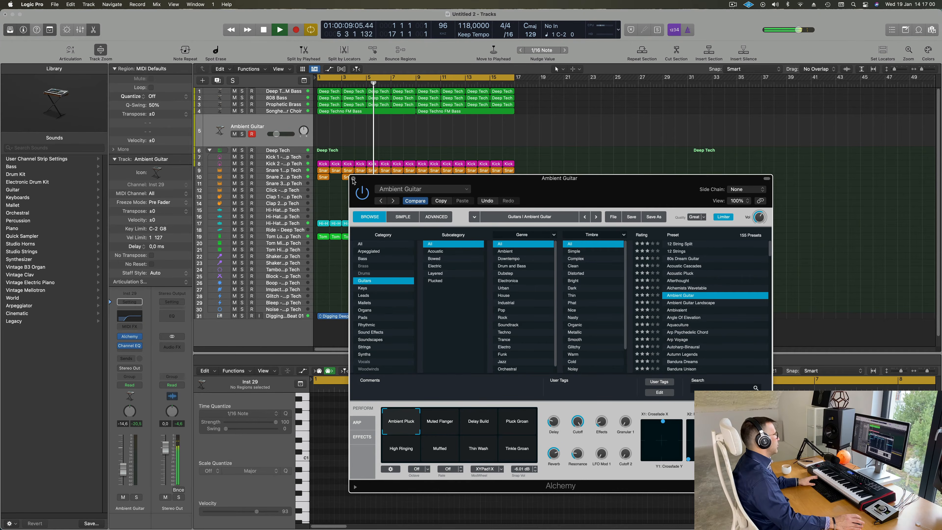
pyautogui.click(353, 178)
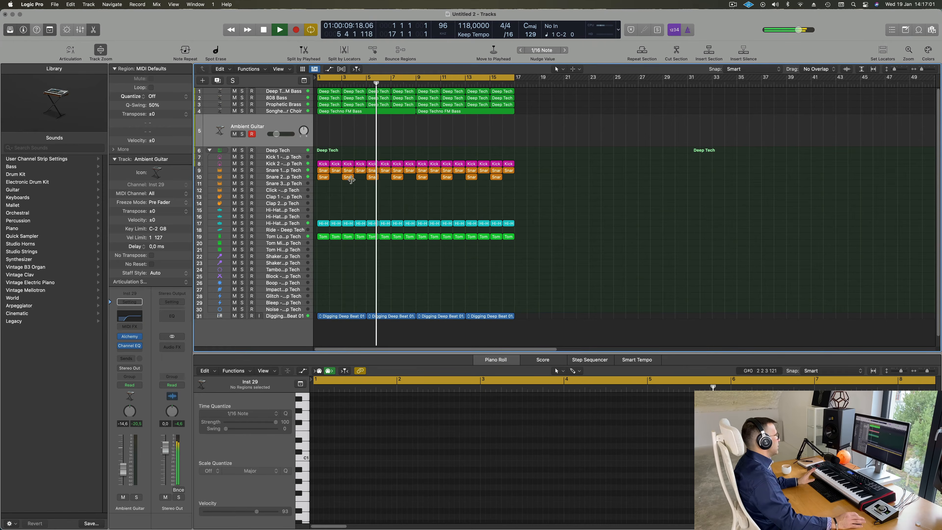
# Step: Select the Deep Techno FM Bass track, play the arrangement from the start and raise the track's volume to -7.0 dB
pyautogui.click(289, 92)
pyautogui.press('Return')
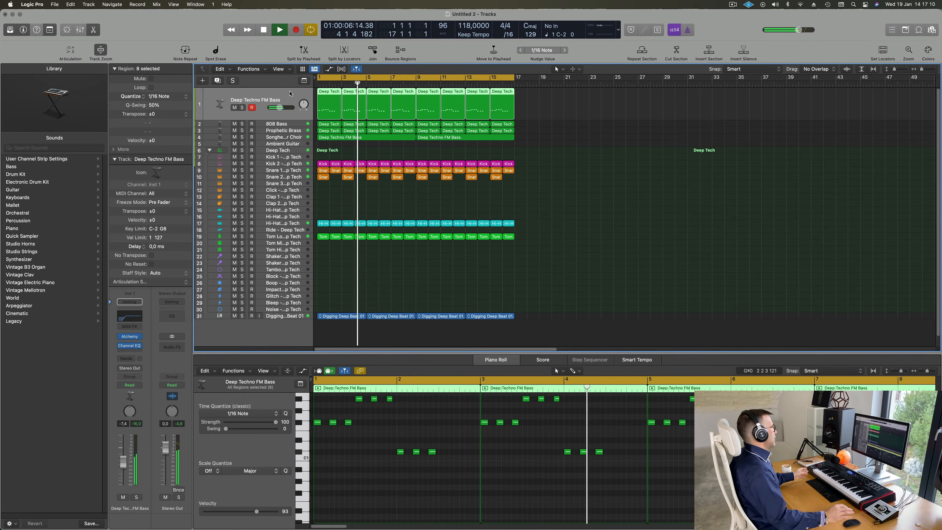
pyautogui.press('space')
pyautogui.press('space')
pyautogui.moveTo(123, 462); pyautogui.dragTo(123, 460)
pyautogui.press('space')
pyautogui.press('space')
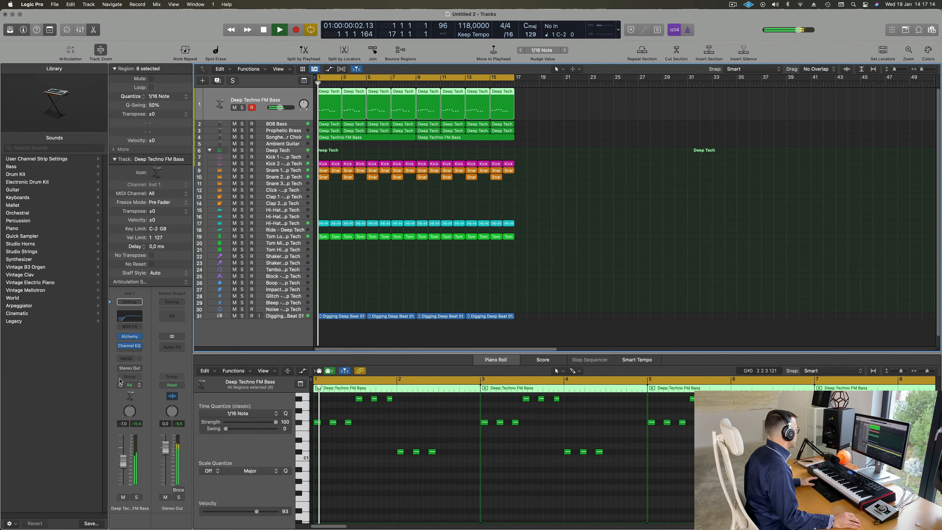
# Step: Add a send to Bus 5 on the Deep Techno FM Bass track
pyautogui.click(126, 359)
pyautogui.moveTo(128, 370)
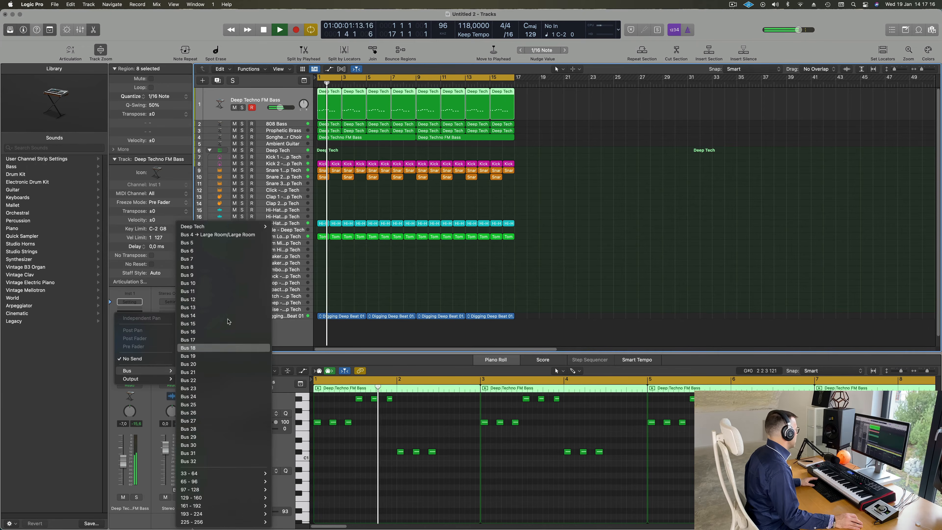
pyautogui.click(229, 244)
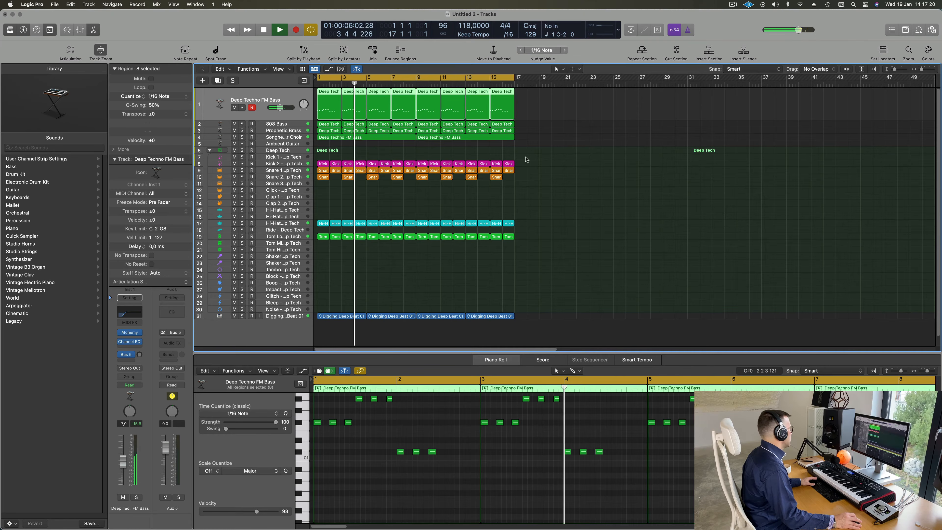
# Step: Insert the ChromaVerb reverb as an audio effect on the Aux 5 channel
pyautogui.click(176, 343)
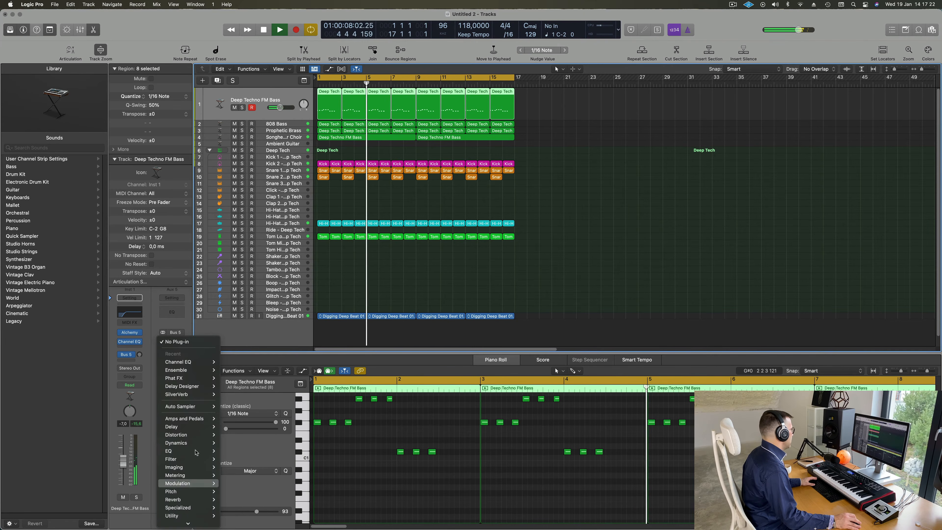
pyautogui.moveTo(194, 428)
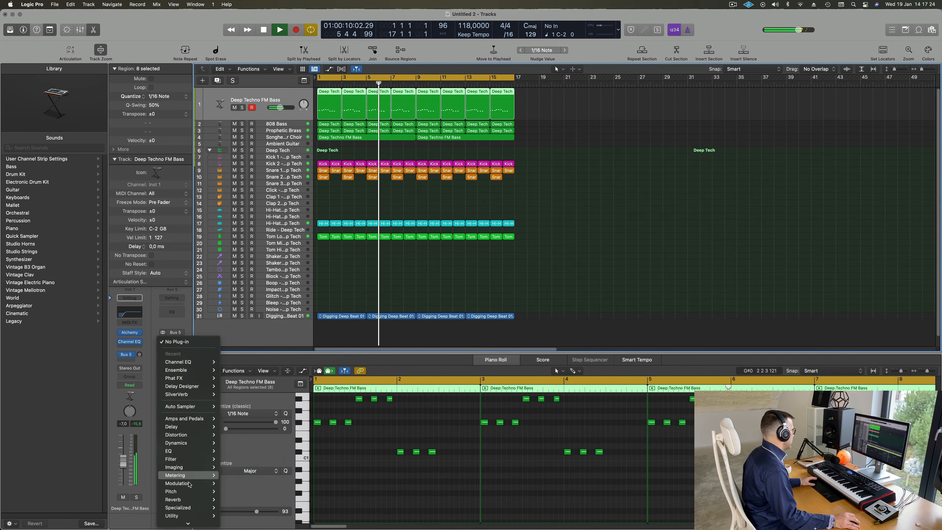
pyautogui.moveTo(189, 500)
pyautogui.moveTo(245, 497)
pyautogui.click(286, 498)
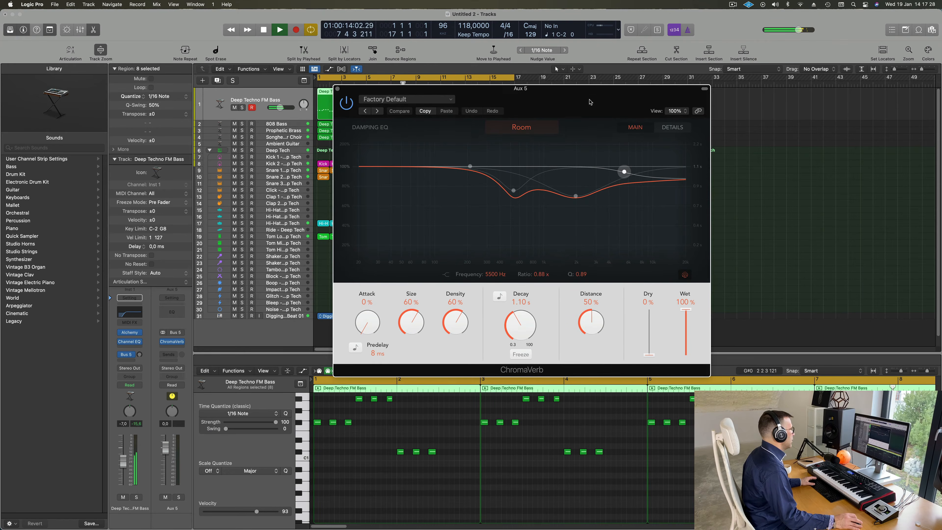
# Step: Browse ChromaVerb's preset categories and load Medium Ambience from Ambiences
pyautogui.click(436, 100)
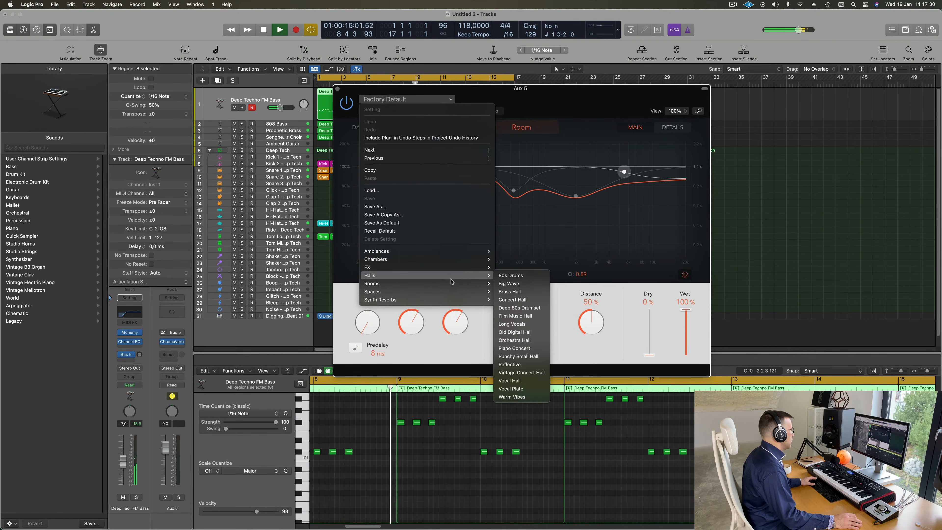
pyautogui.moveTo(451, 291)
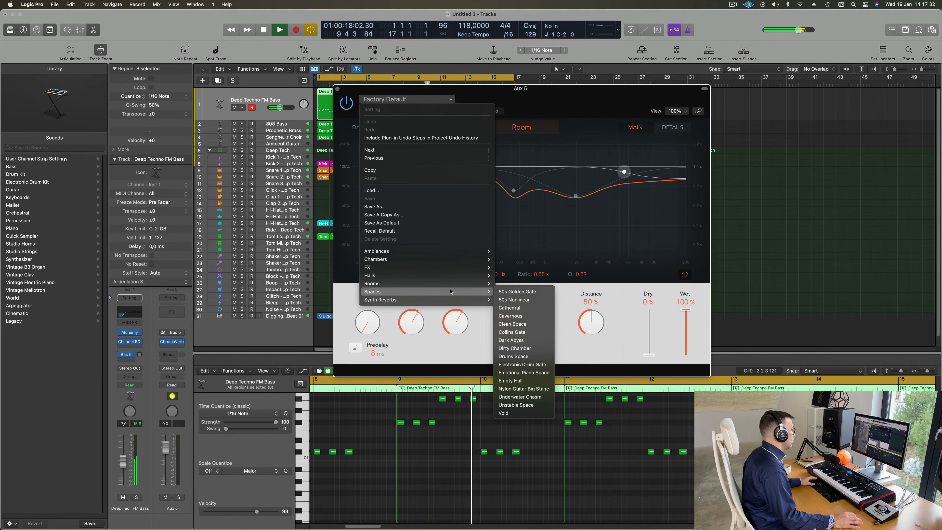
pyautogui.moveTo(456, 252)
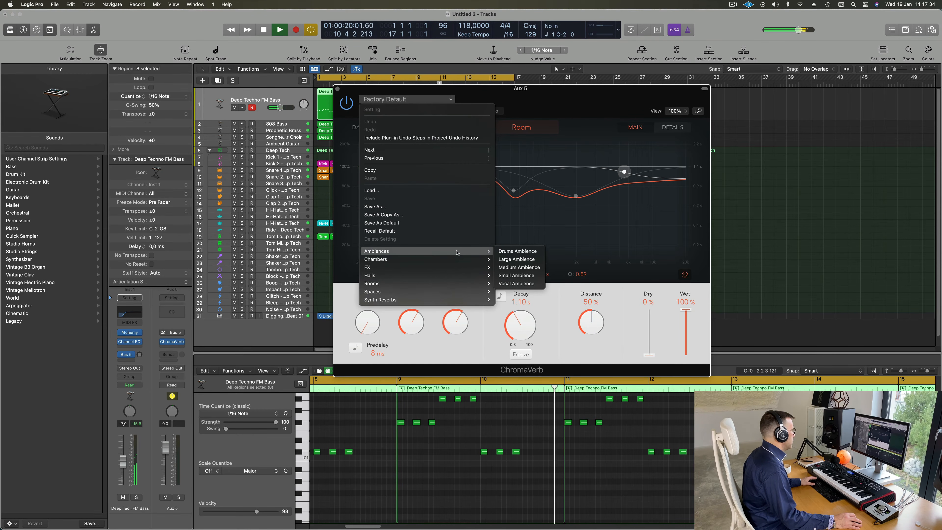
pyautogui.click(525, 271)
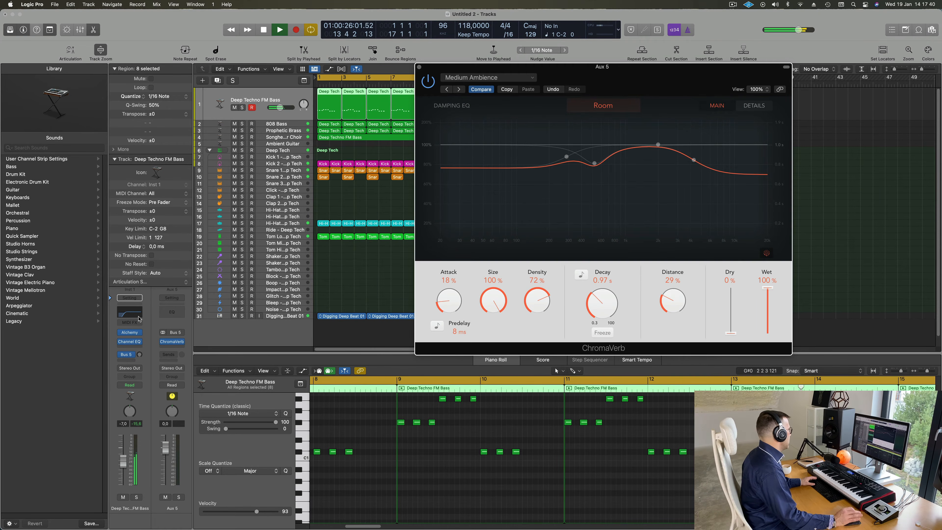
# Step: Raise the bass track's send level to Bus 5 and step ChromaVerb's preset on to Small Ambience
pyautogui.moveTo(139, 354)
pyautogui.mouseDown()
pyautogui.moveTo(140, 345)
pyautogui.moveTo(141, 361)
pyautogui.mouseUp()
pyautogui.click(459, 89)
pyautogui.click(460, 90)
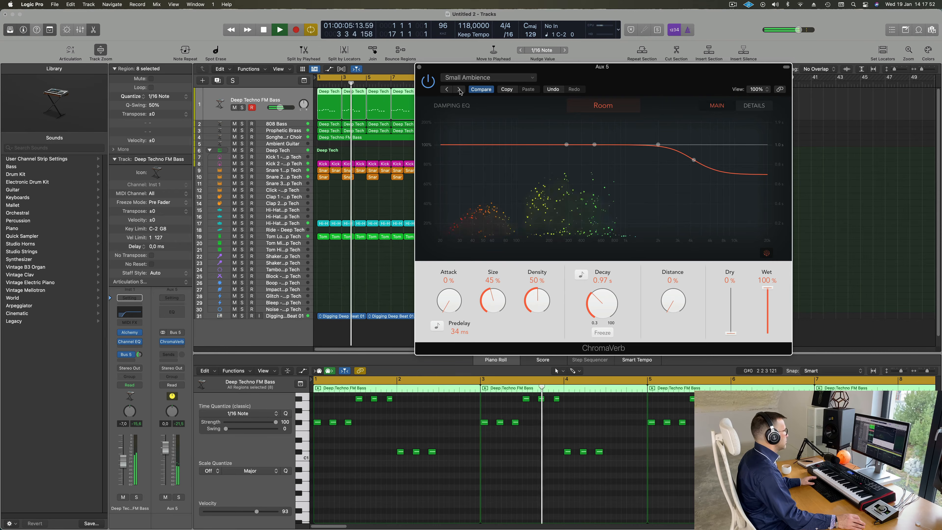
# Step: Step ChromaVerb's preset on to Guitar Chamber and readjust the FM bass track's send level to Bus 5 by ear
pyautogui.moveTo(613, 82); pyautogui.dragTo(573, 107)
pyautogui.moveTo(140, 354); pyautogui.dragTo(140, 354)
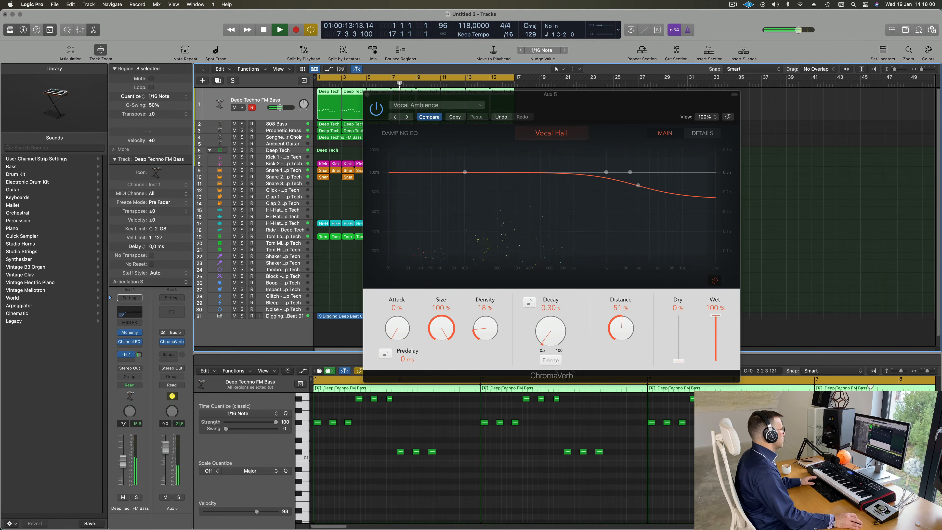
pyautogui.click(407, 117)
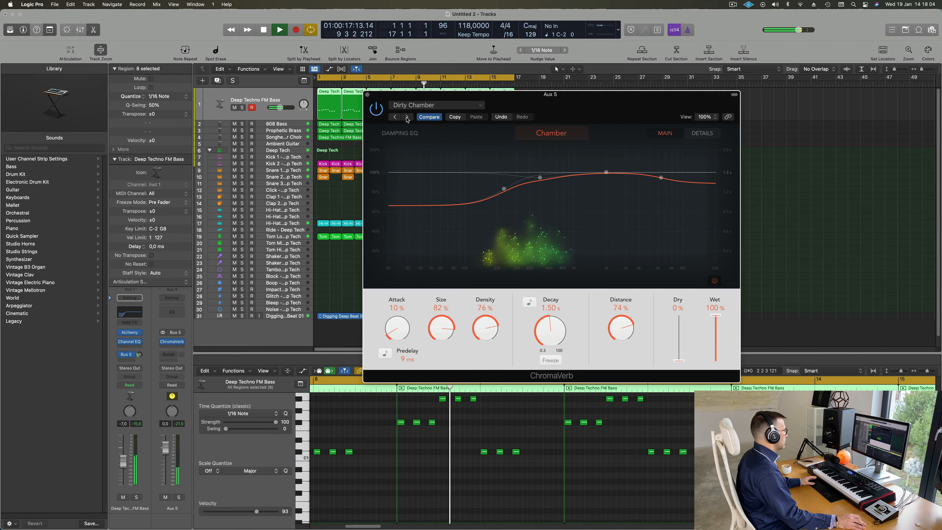
pyautogui.click(407, 117)
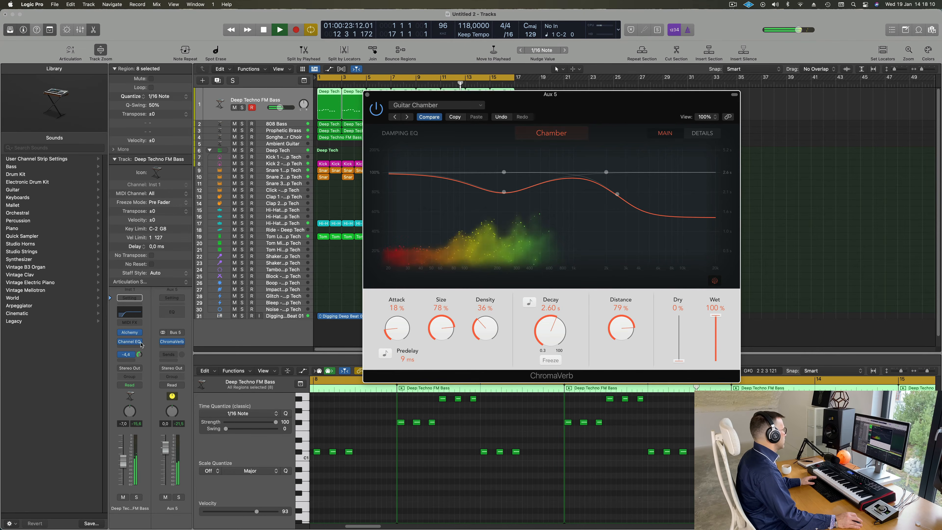
pyautogui.click(140, 355)
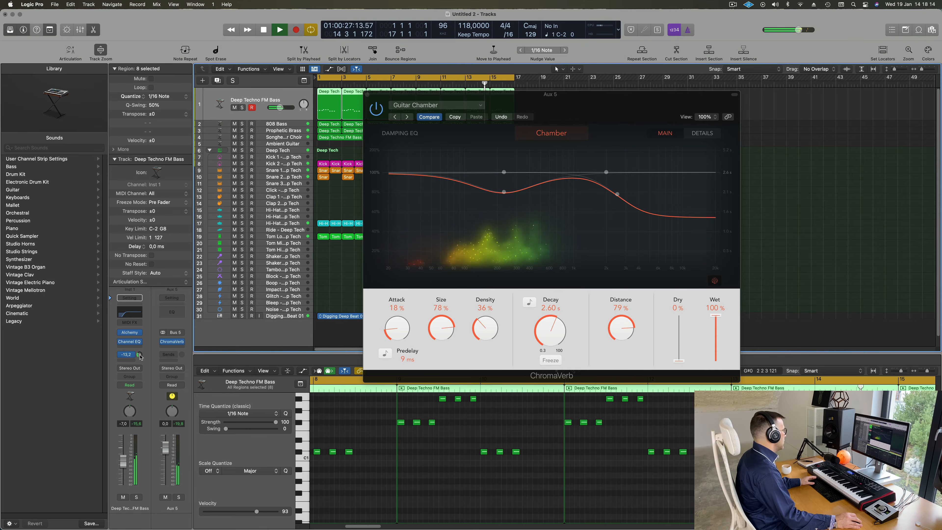
# Step: Set ChromaVerb's attack to 0%, size to 79%, density to 60% and decay to 2.90 s, and close the plug-in
pyautogui.moveTo(408, 337); pyautogui.dragTo(404, 400)
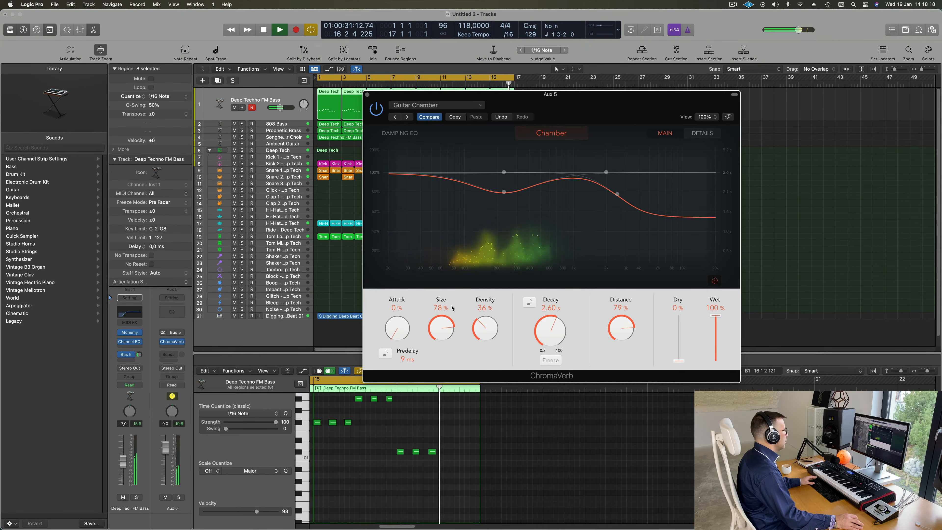
pyautogui.moveTo(496, 325); pyautogui.dragTo(539, 330)
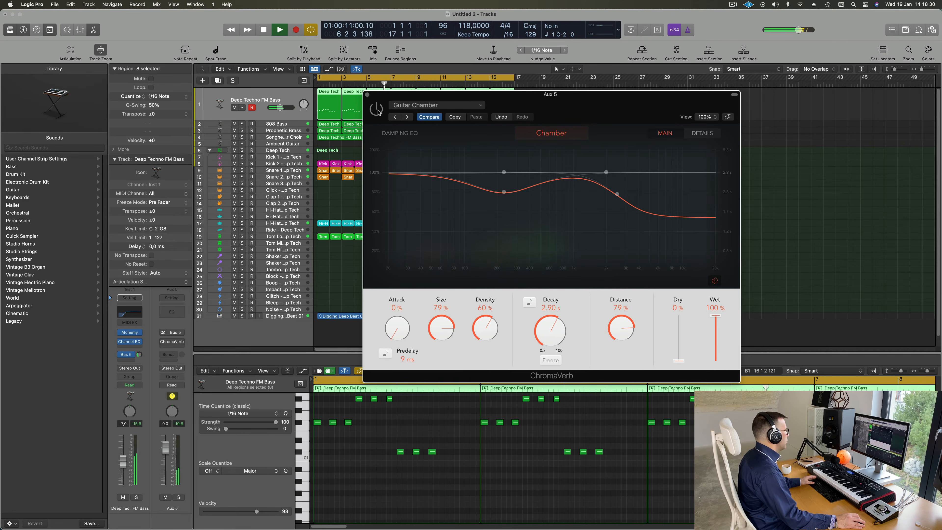
pyautogui.moveTo(568, 102); pyautogui.dragTo(574, 103)
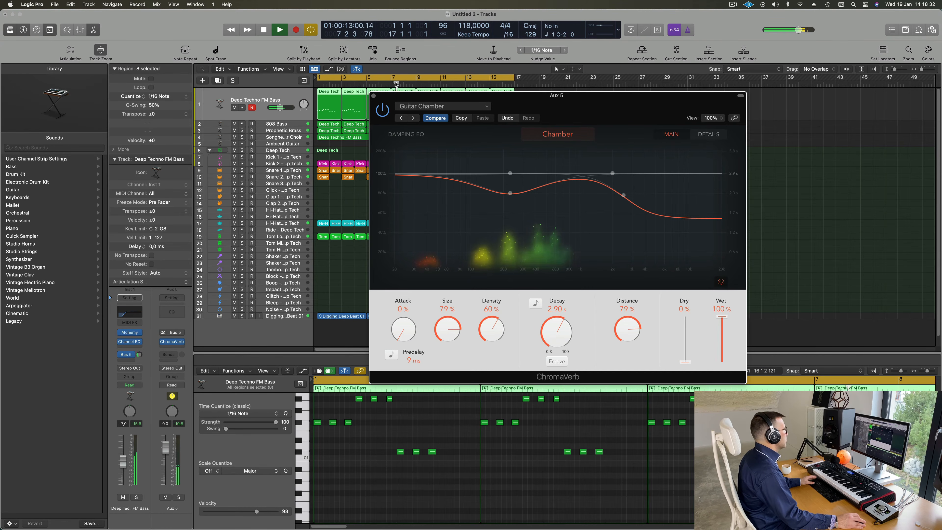
pyautogui.press('super+w')
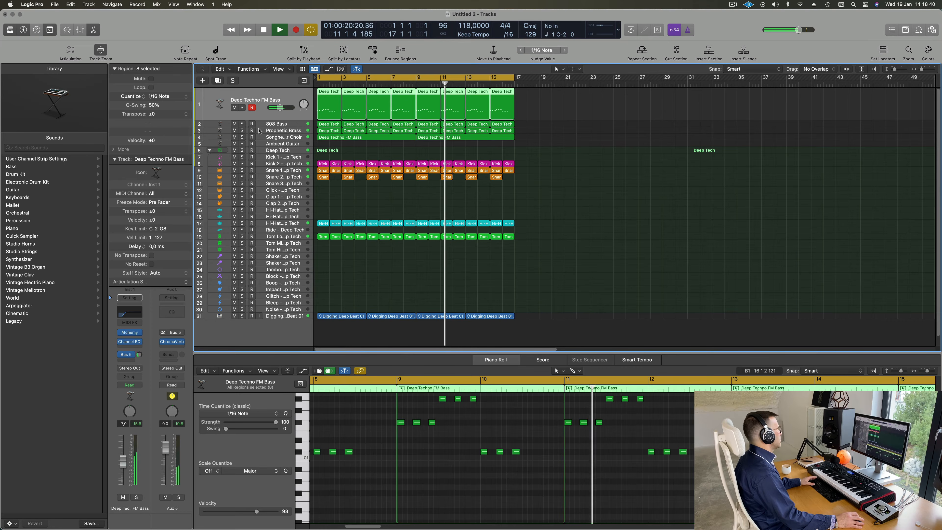
# Step: Insert a Compressor from the Dynamics effects on the 808 Bass track
pyautogui.click(275, 124)
pyautogui.press('Return')
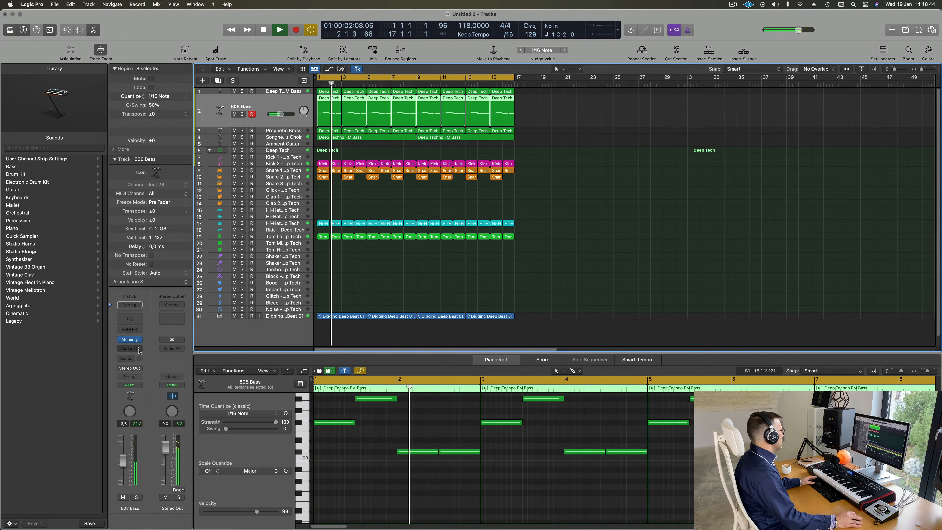
pyautogui.click(139, 350)
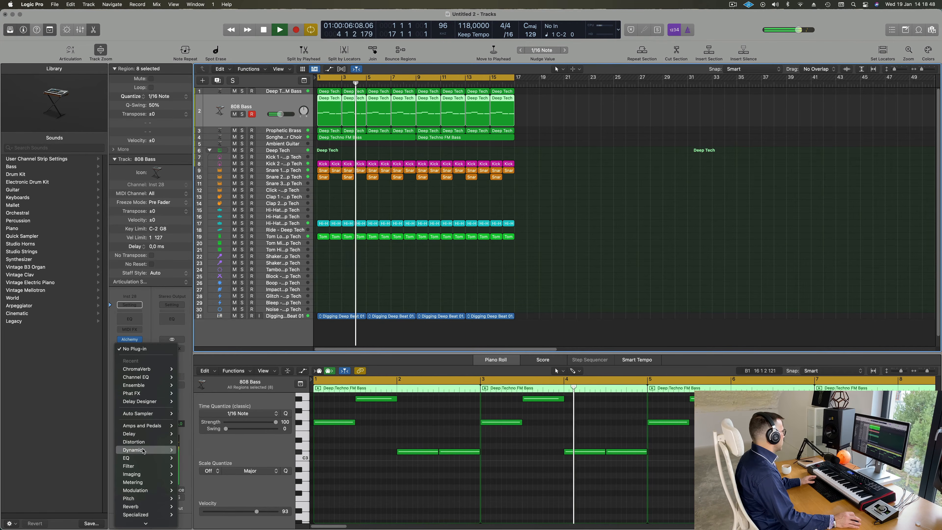
pyautogui.moveTo(144, 451)
pyautogui.moveTo(208, 459)
pyautogui.click(250, 458)
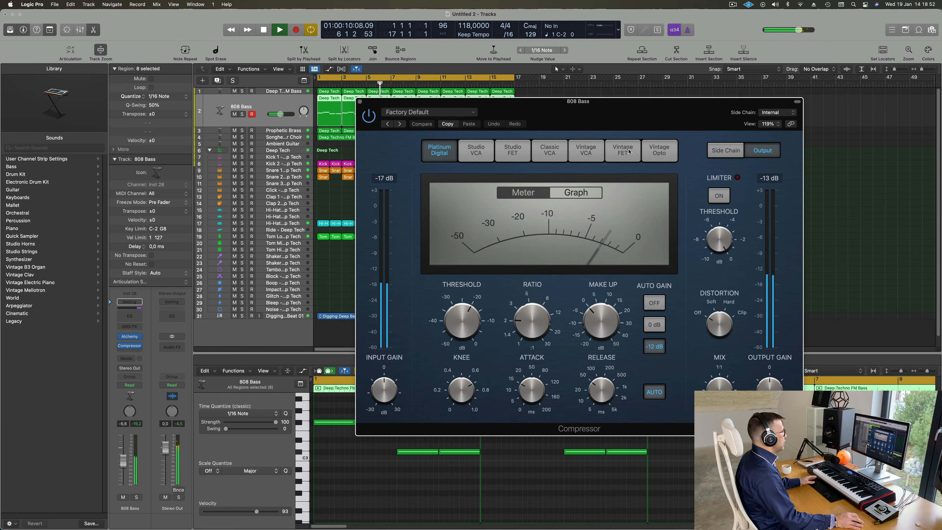
# Step: Set the Compressor's side chain source to the instrument Kick 2 - Deep Tech (Inst 3)
pyautogui.click(775, 112)
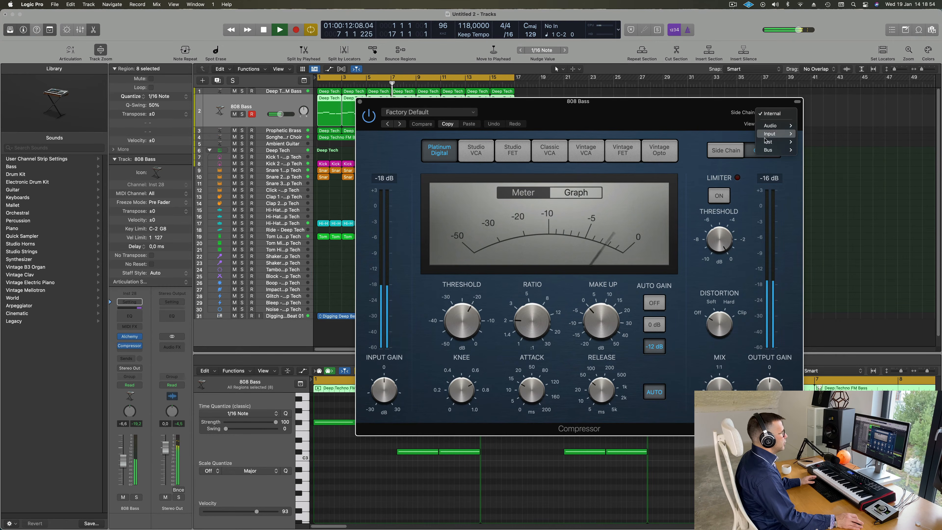
pyautogui.moveTo(771, 142)
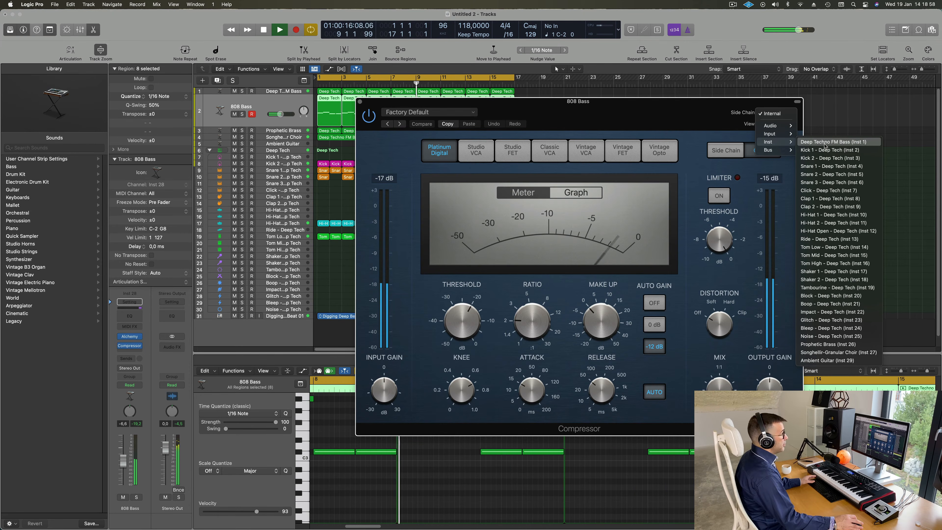
pyautogui.click(826, 151)
pyautogui.moveTo(673, 107); pyautogui.dragTo(652, 124)
pyautogui.click(754, 128)
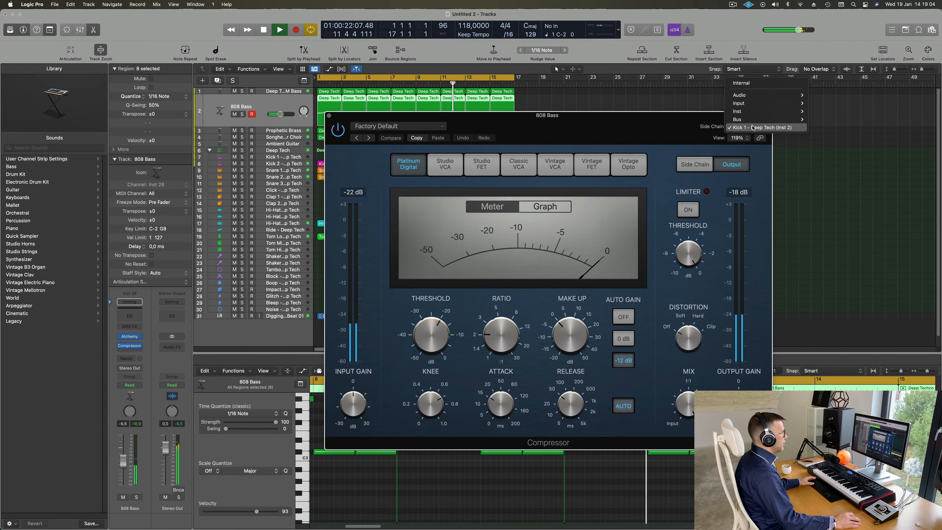
pyautogui.moveTo(760, 113)
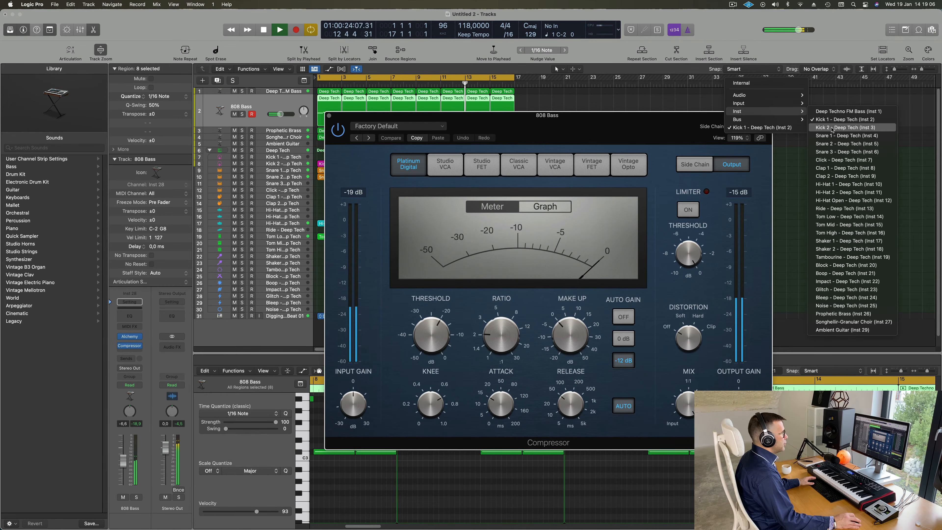
# Step: Set the Compressor's attack to 0 ms, disable auto release, raise the ratio, set the threshold to -11 dB and close it
pyautogui.moveTo(640, 123); pyautogui.dragTo(693, 115)
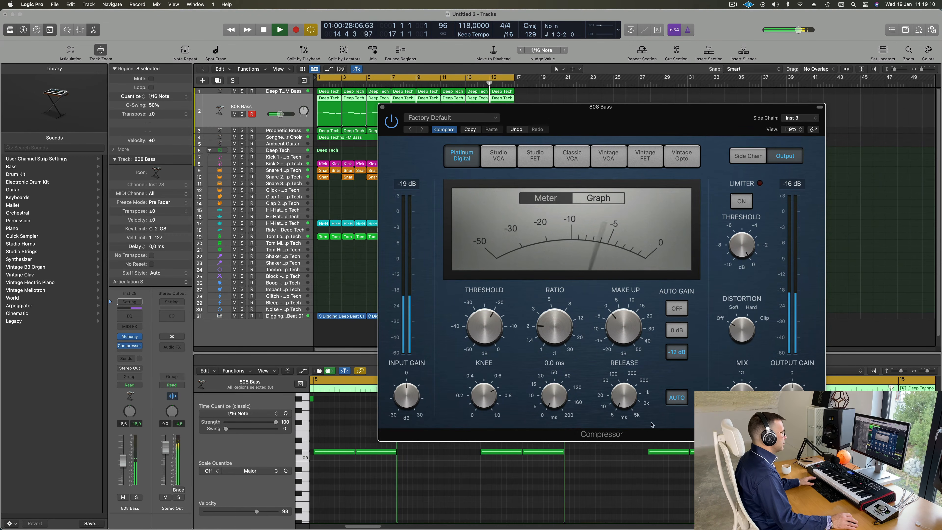
pyautogui.moveTo(556, 316); pyautogui.dragTo(556, 298)
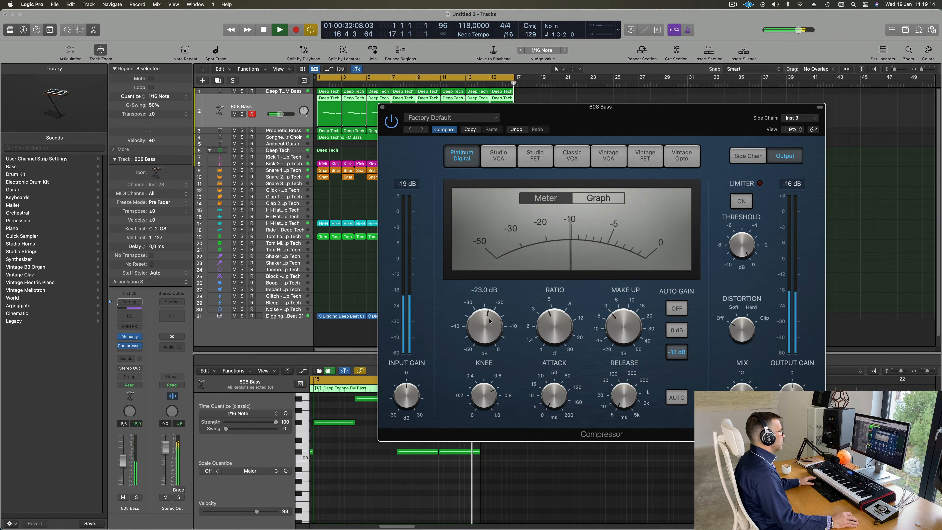
pyautogui.moveTo(488, 327); pyautogui.dragTo(490, 302)
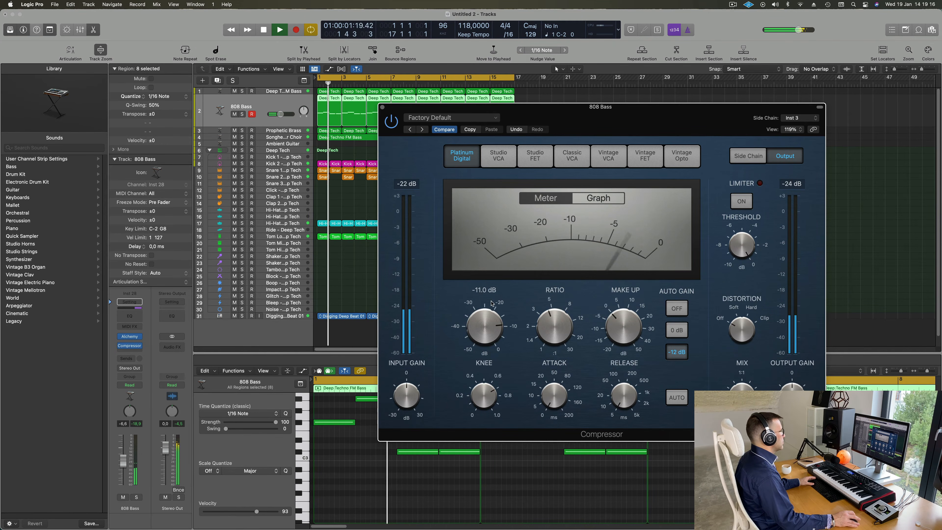
pyautogui.click(383, 107)
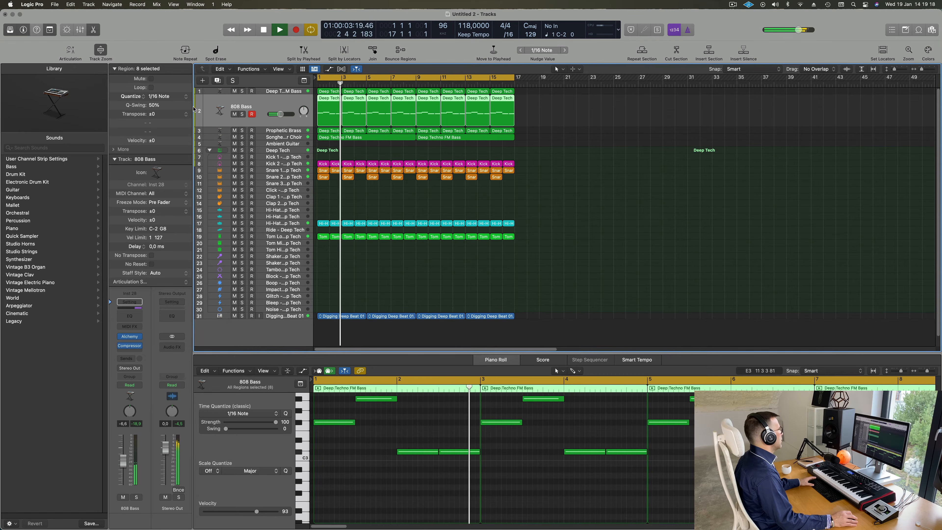
# Step: Solo the 808 Bass track and audition it with the Compressor bypassed and active
pyautogui.click(242, 114)
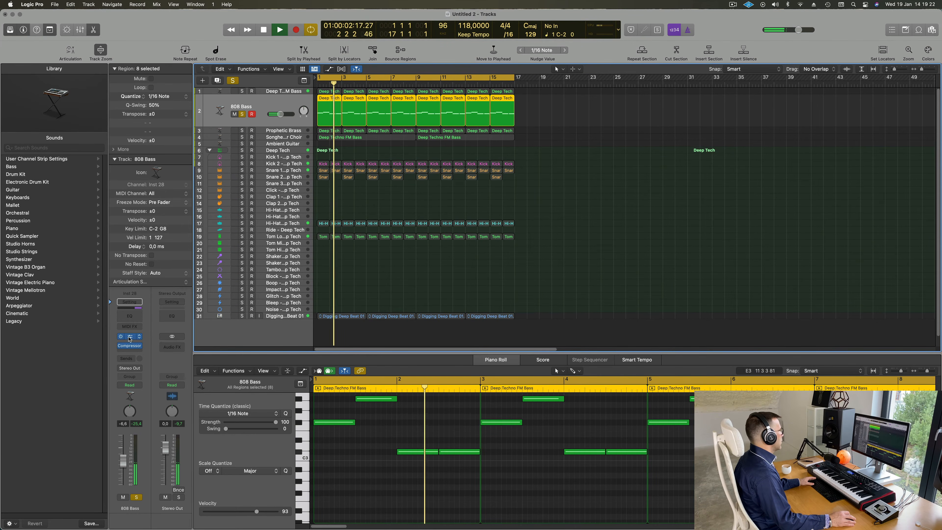
pyautogui.click(130, 337)
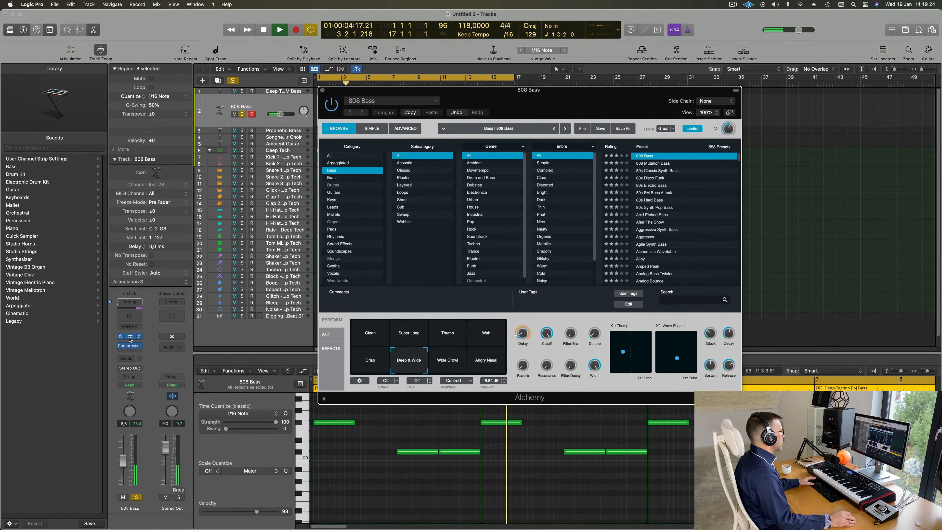
pyautogui.click(322, 91)
pyautogui.click(130, 346)
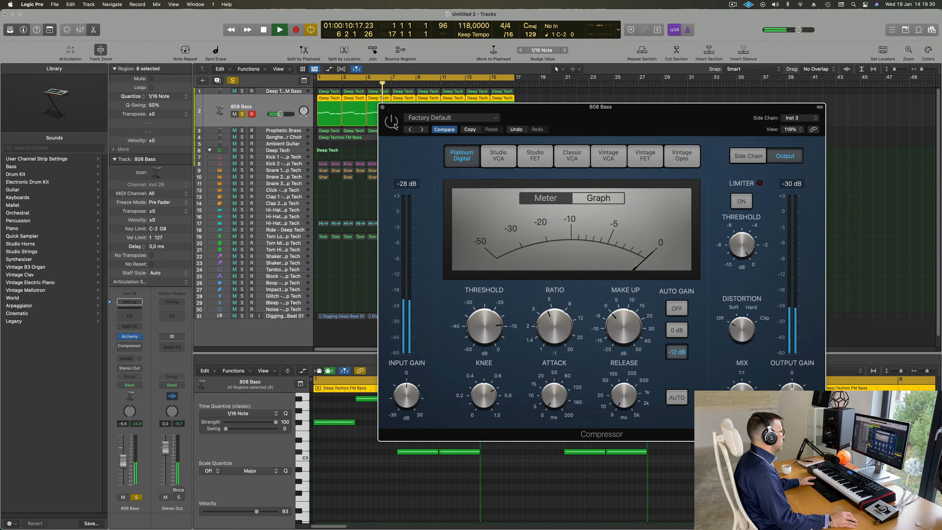
pyautogui.press('space')
pyautogui.press('space')
# Step: Set the 808 Bass Compressor's threshold to -13.5 dB and close the plug-in
pyautogui.moveTo(490, 315); pyautogui.dragTo(487, 326)
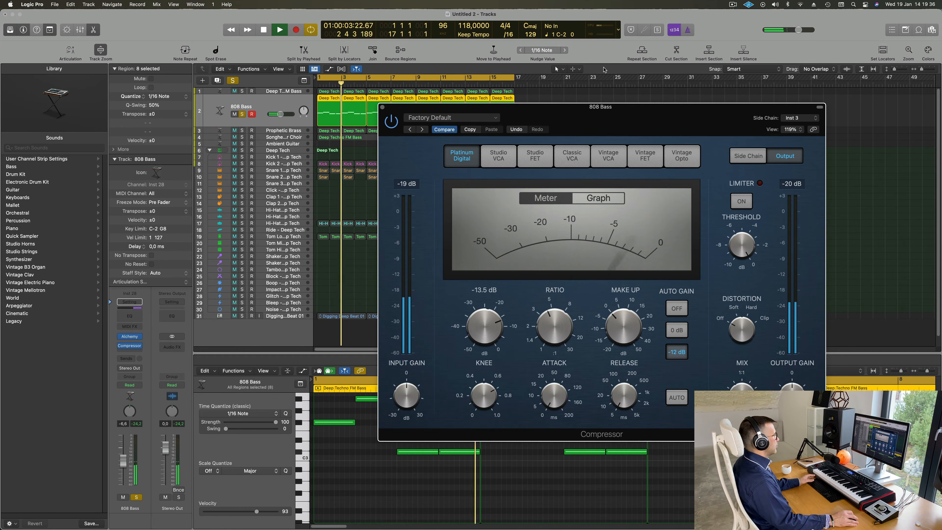
pyautogui.moveTo(508, 123); pyautogui.dragTo(483, 128)
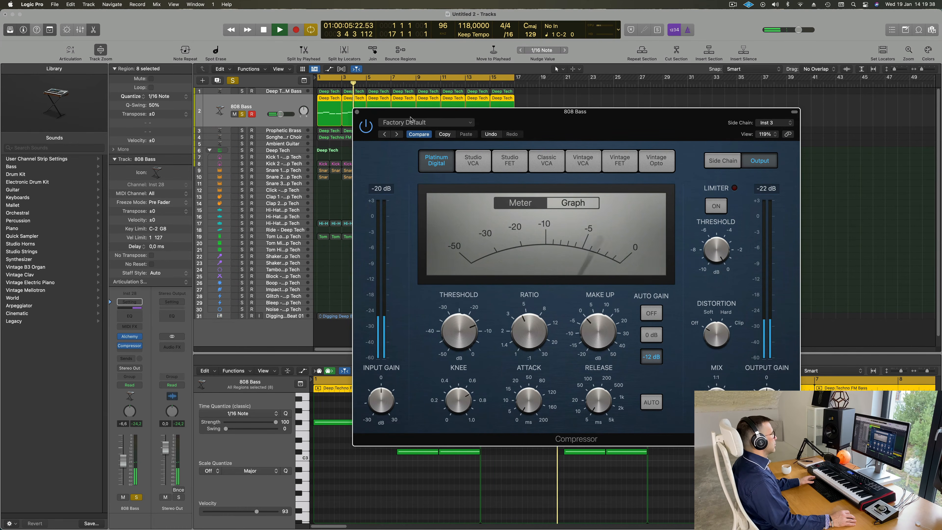
pyautogui.click(357, 112)
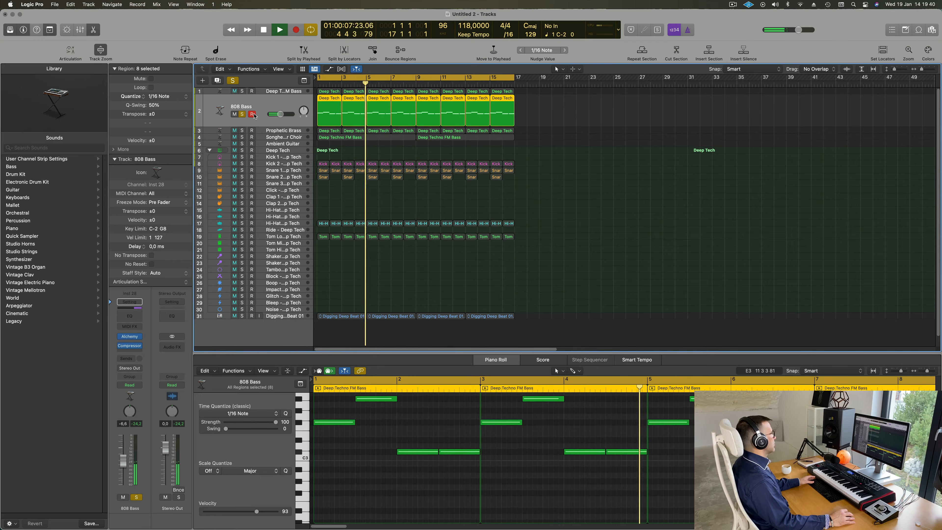
# Step: Unsolo the 808 Bass, check the mix with it muted and unmuted, and set its volume to -5.0 dB
pyautogui.press('Return')
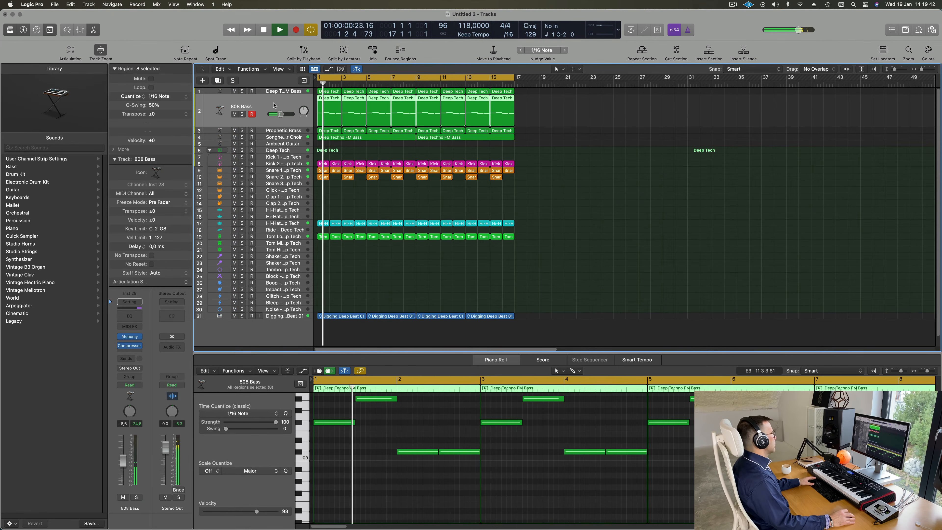
pyautogui.press('Return')
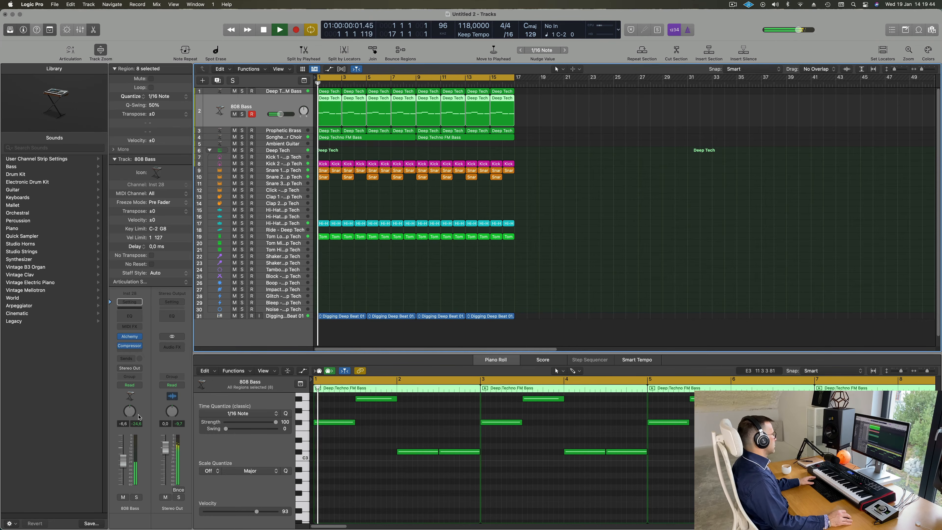
pyautogui.click(123, 498)
pyautogui.click(122, 497)
pyautogui.press('space')
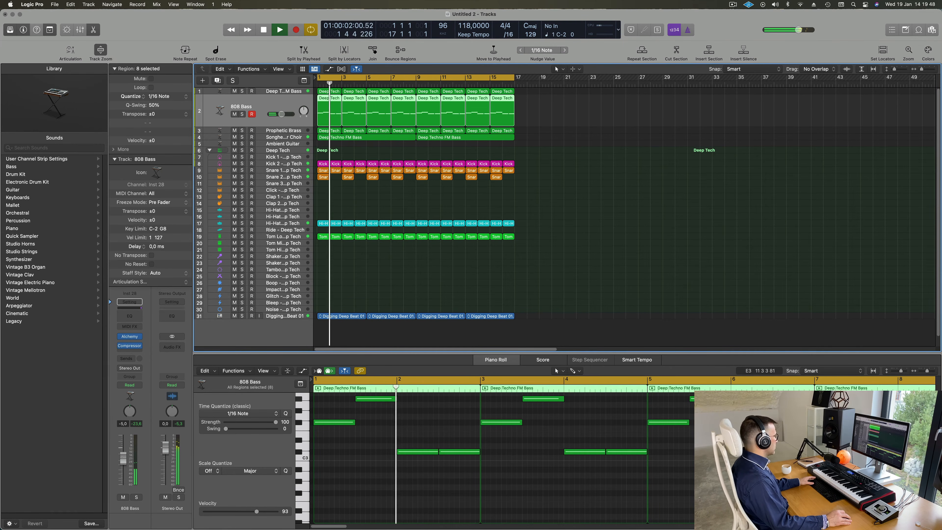
pyautogui.press('space')
pyautogui.press('space')
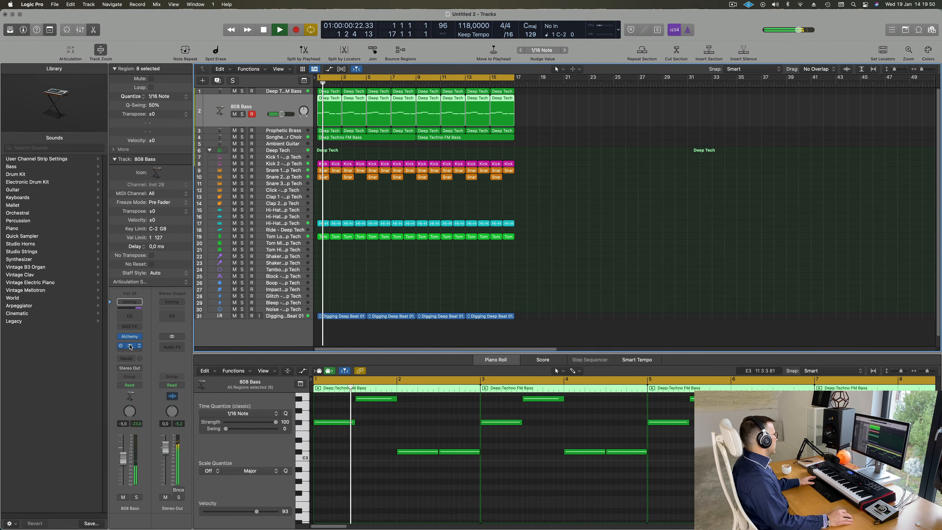
pyautogui.press('space')
pyautogui.press('space')
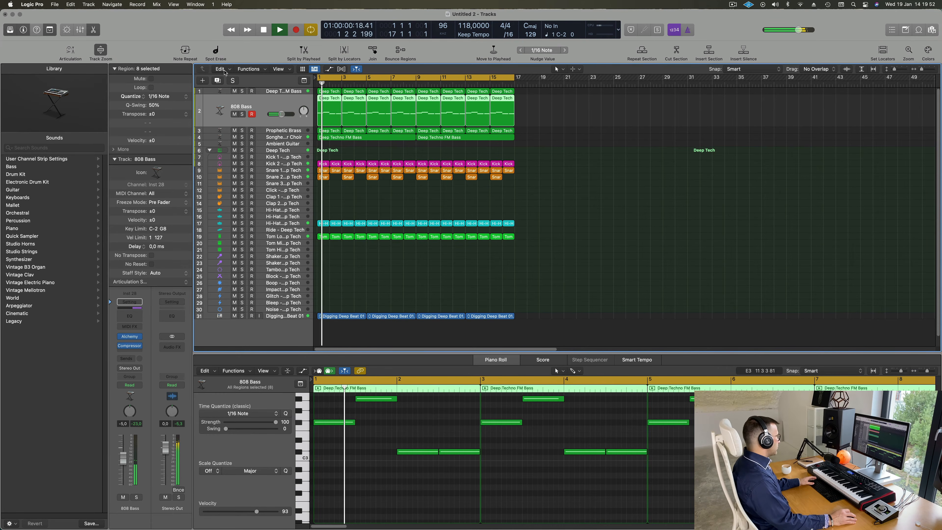
# Step: Duplicate the 808 Bass track with its settings and copy all of its regions onto the new track
pyautogui.press('super+d')
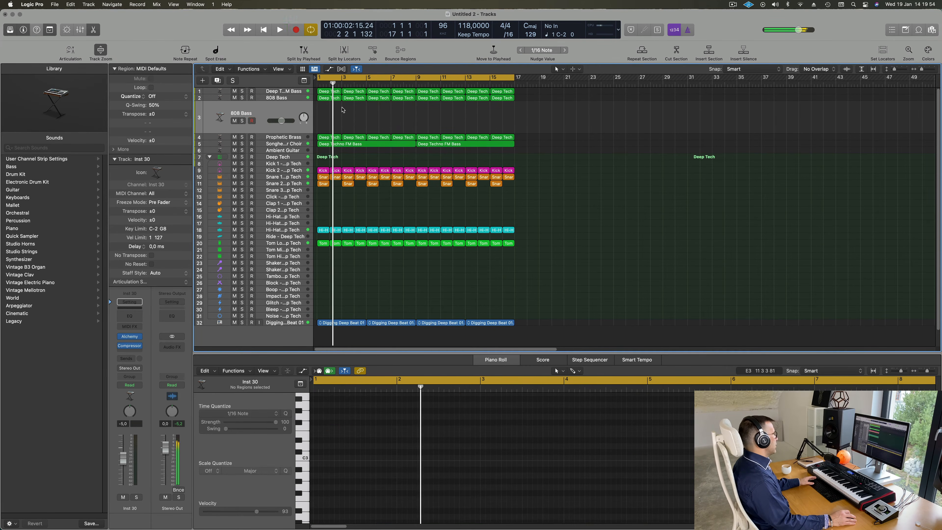
pyautogui.moveTo(331, 119); pyautogui.dragTo(512, 97)
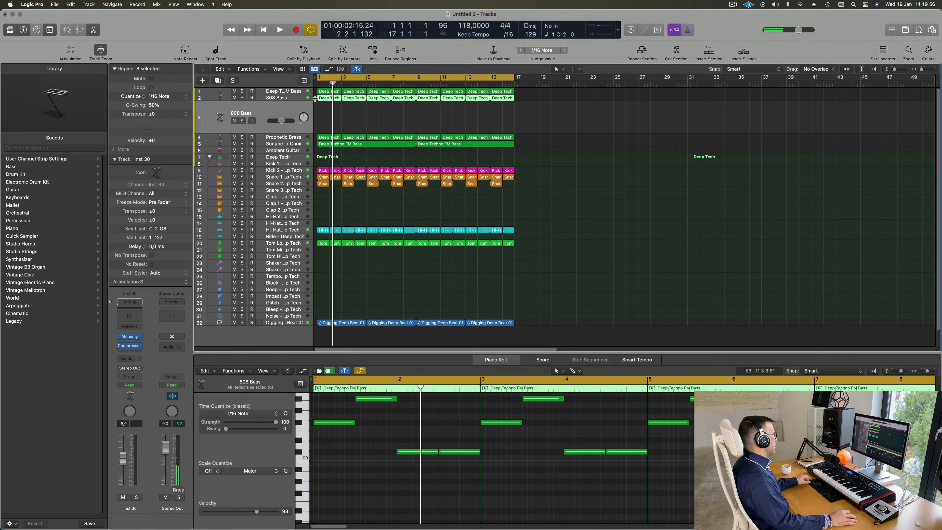
pyautogui.moveTo(323, 100); pyautogui.dragTo(325, 118)
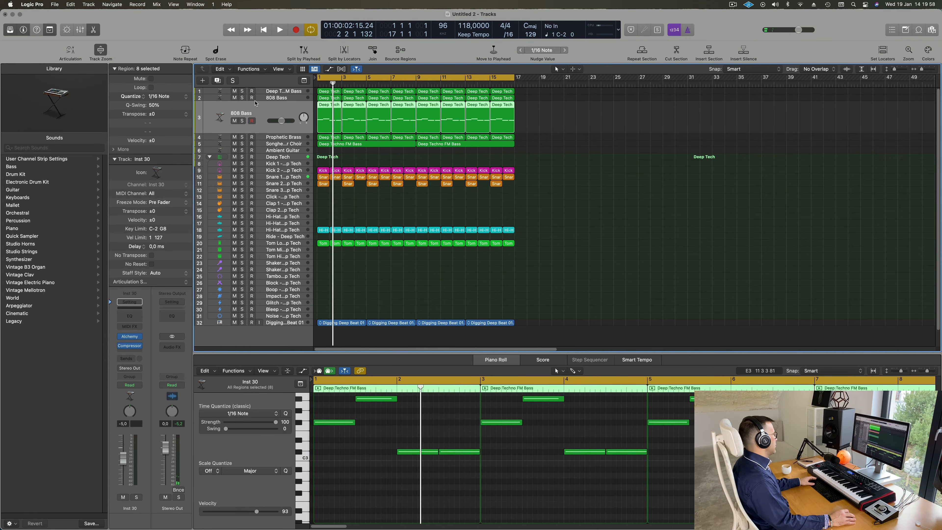
# Step: Mute the original 808 Bass track and open the Alchemy instrument on the duplicate track
pyautogui.click(235, 98)
pyautogui.press('space')
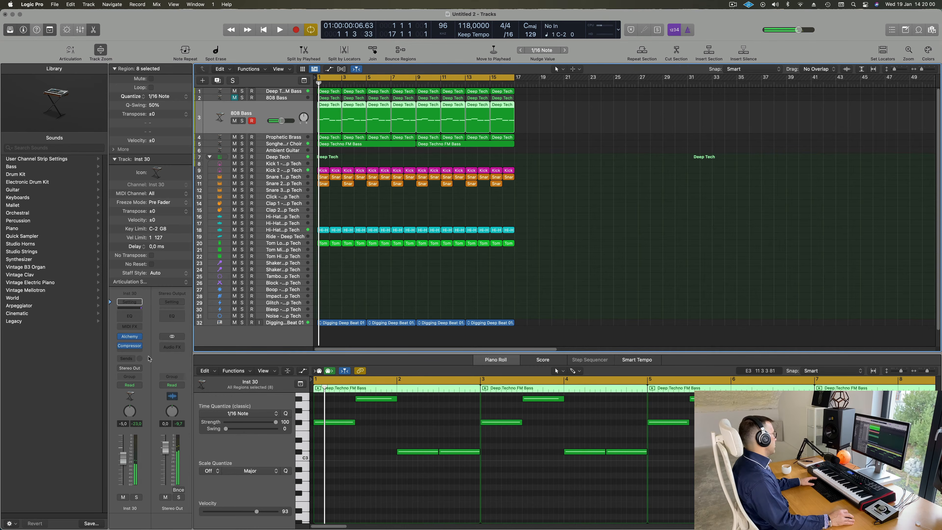
pyautogui.click(129, 337)
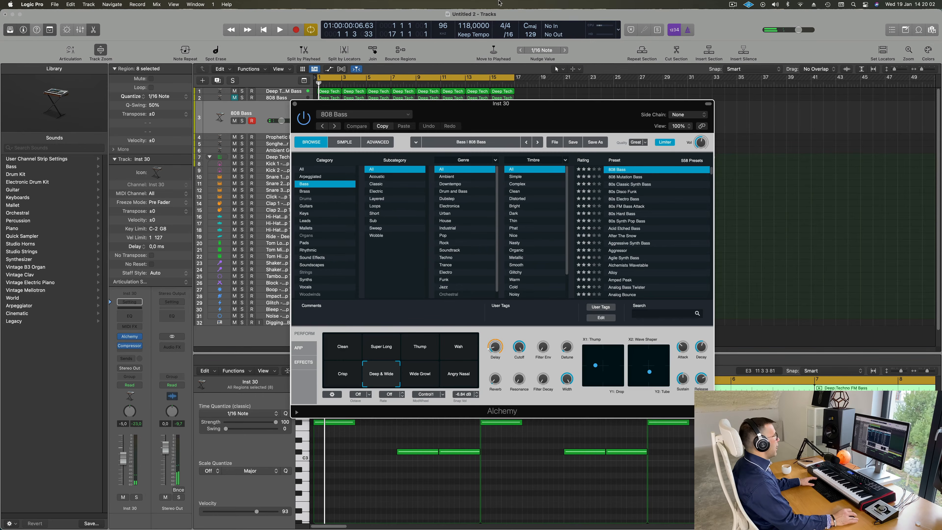
# Step: Search the Alchemy bass presets for "ree" and load Roaring Reese on the duplicated bass track
pyautogui.moveTo(612, 112); pyautogui.dragTo(589, 103)
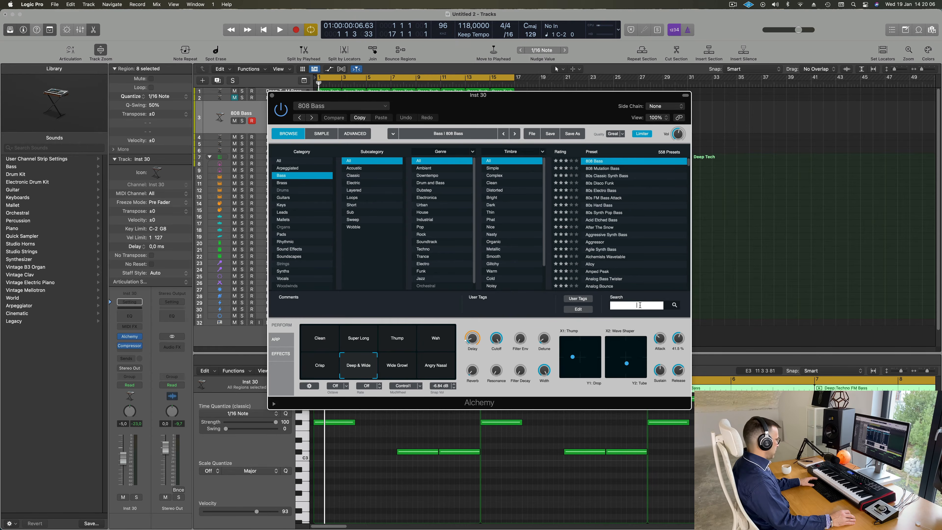
pyautogui.write('ree')
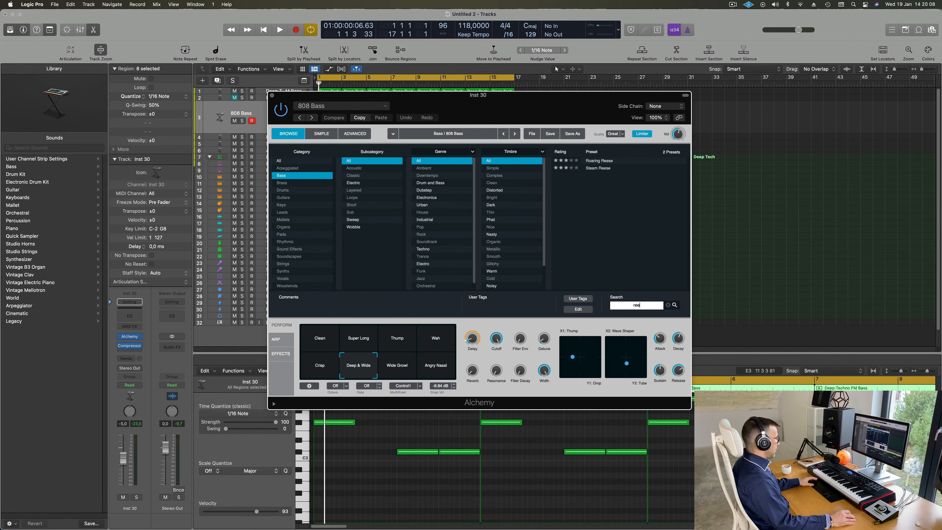
pyautogui.click(609, 162)
pyautogui.moveTo(598, 101); pyautogui.dragTo(756, 161)
# Step: Play the arrangement and lower the Roaring Reese track's volume to about -13.8 dB
pyautogui.press('space')
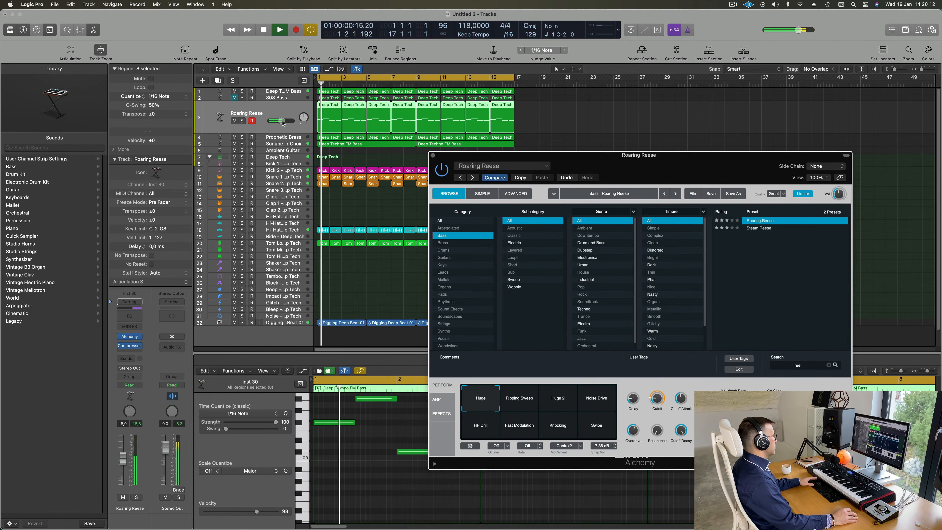
pyautogui.moveTo(281, 120); pyautogui.dragTo(274, 121)
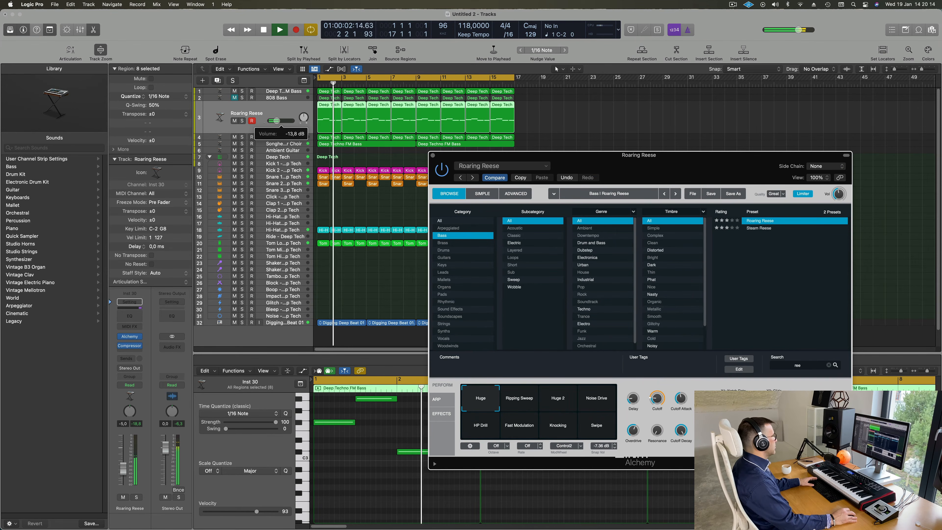
pyautogui.press('space')
pyautogui.moveTo(708, 162); pyautogui.dragTo(716, 88)
pyautogui.press('space')
# Step: Audition the Roaring Reese performance snapshots from Ripping Sweep to Swipe during playback and choose Knocking
pyautogui.click(531, 330)
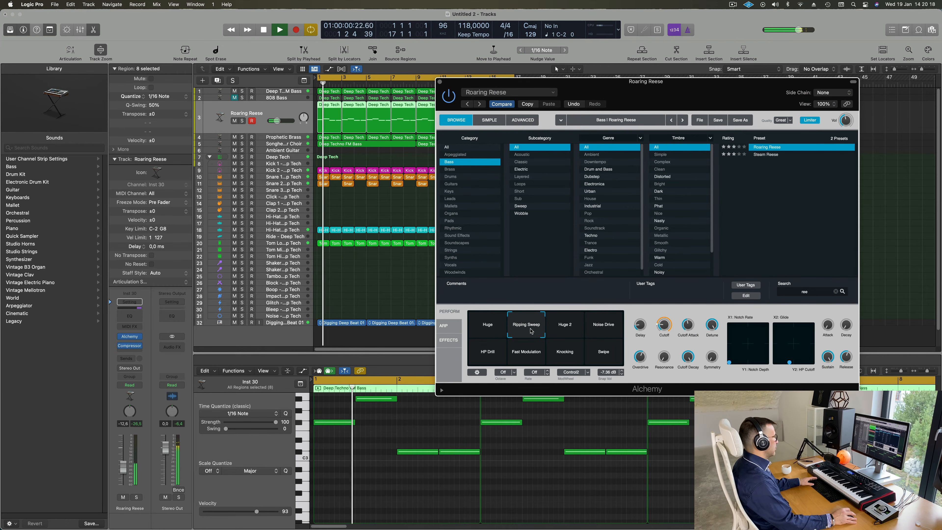
pyautogui.click(564, 327)
pyautogui.press('space')
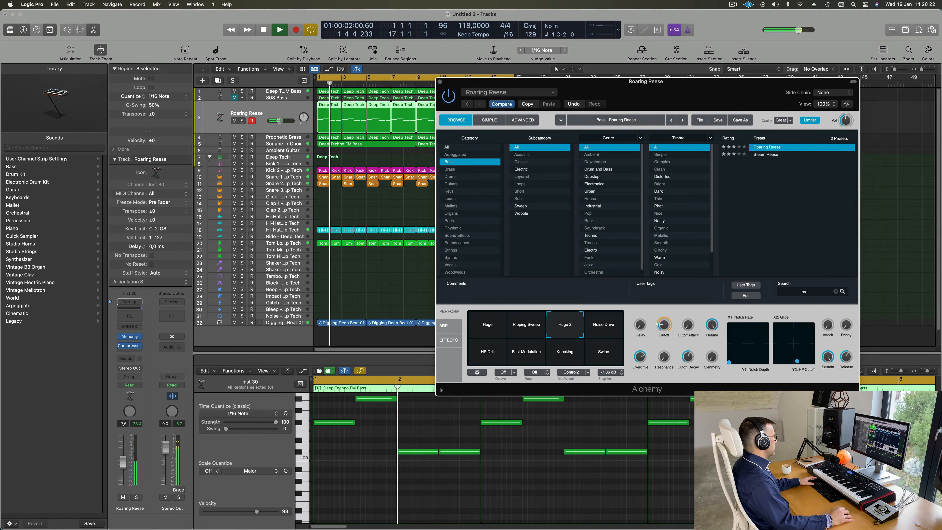
pyautogui.press('super+w')
pyautogui.click(612, 331)
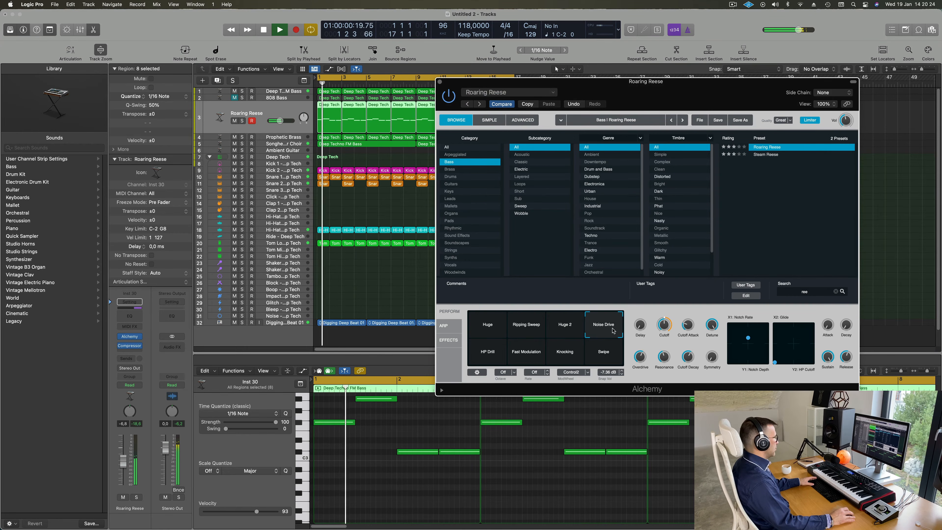
pyautogui.click(494, 356)
pyautogui.click(521, 356)
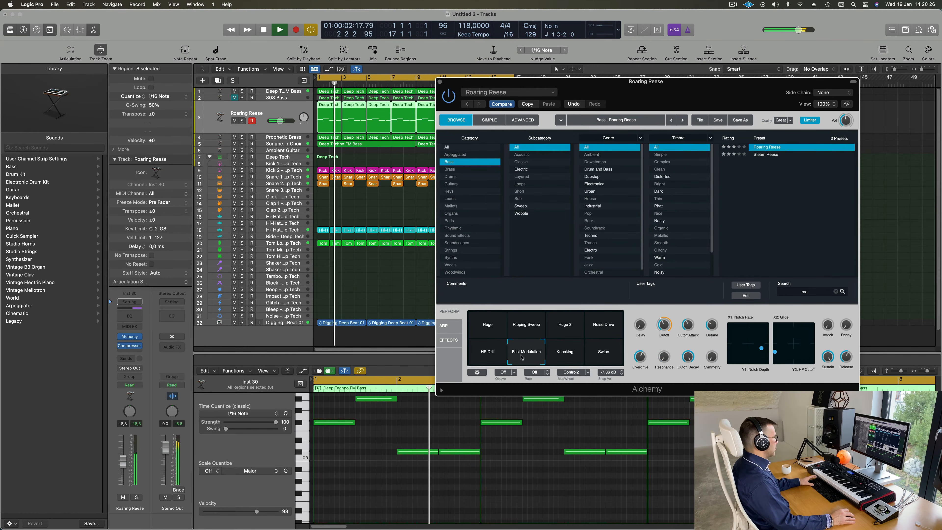
pyautogui.click(565, 357)
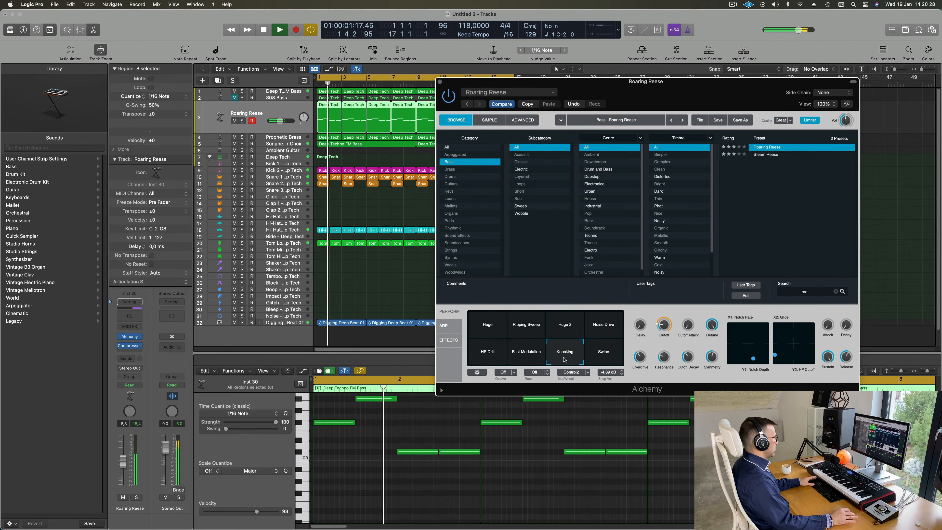
pyautogui.click(598, 360)
pyautogui.click(568, 358)
pyautogui.press('space')
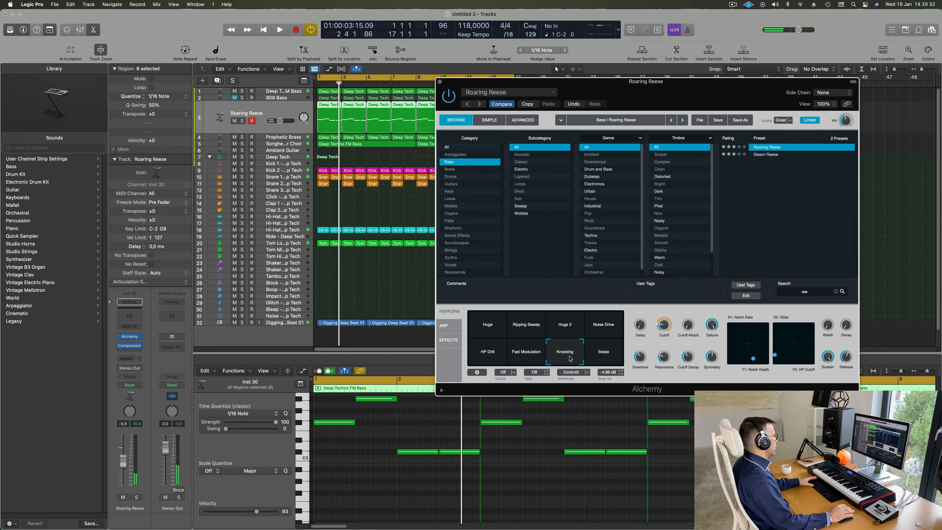
# Step: Set the Roaring Reese track's volume to -11.8 dB while listening to the arrangement
pyautogui.press('space')
pyautogui.moveTo(127, 467); pyautogui.dragTo(127, 470)
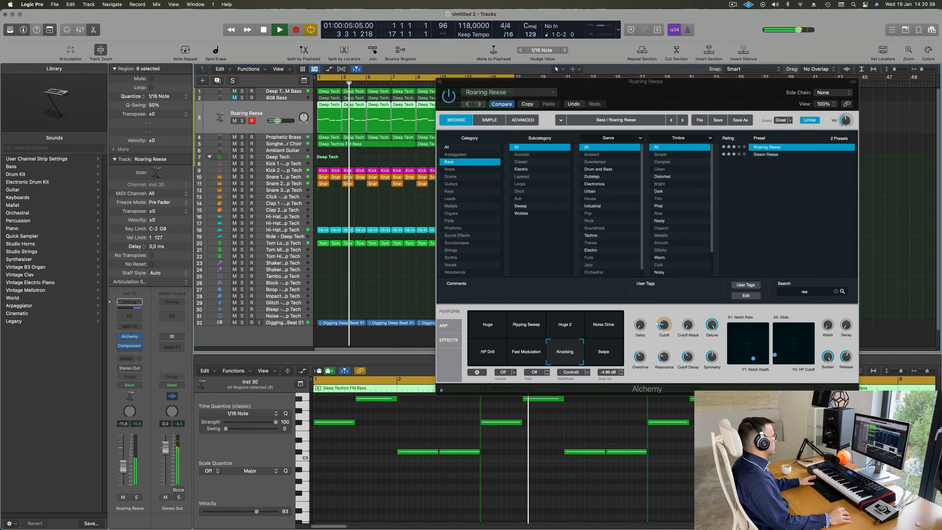
pyautogui.click(136, 498)
pyautogui.press('space')
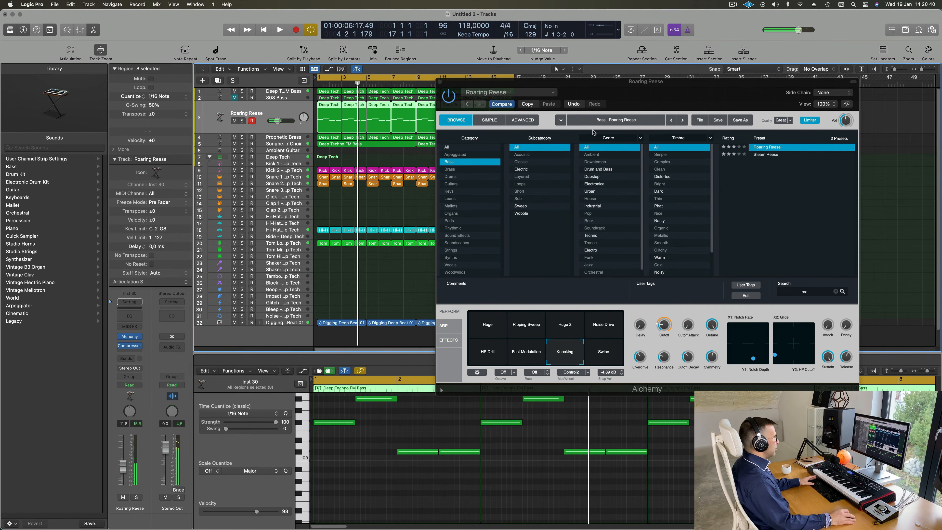
# Step: Close the Alchemy instrument during playback, check Roaring Reese soloed, and unsolo it to hear the full mix
pyautogui.moveTo(685, 92); pyautogui.dragTo(639, 147)
pyautogui.press('space')
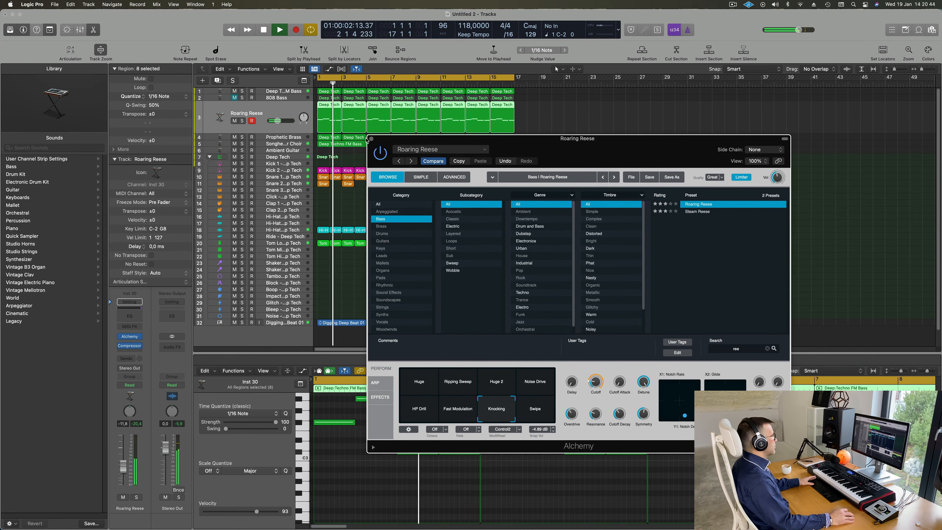
pyautogui.press('super+w')
pyautogui.click(614, 257)
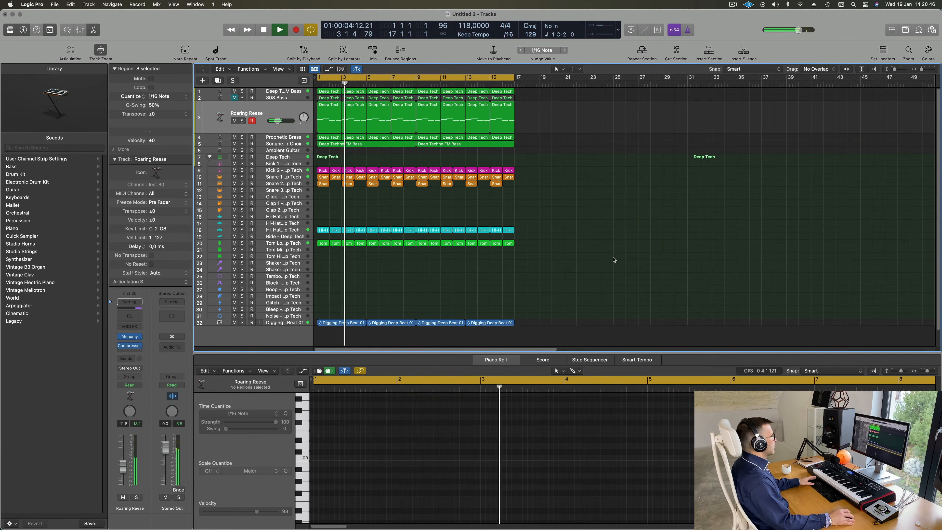
pyautogui.click(241, 121)
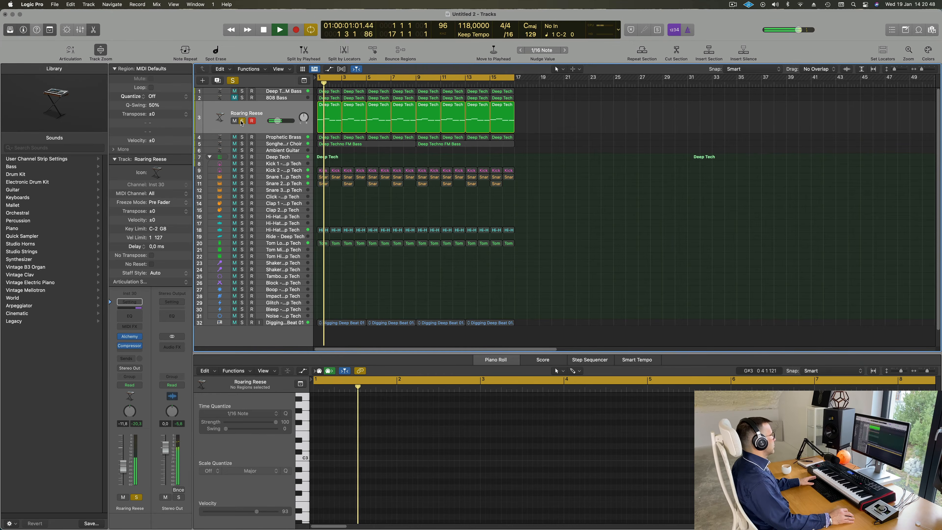
pyautogui.click(241, 121)
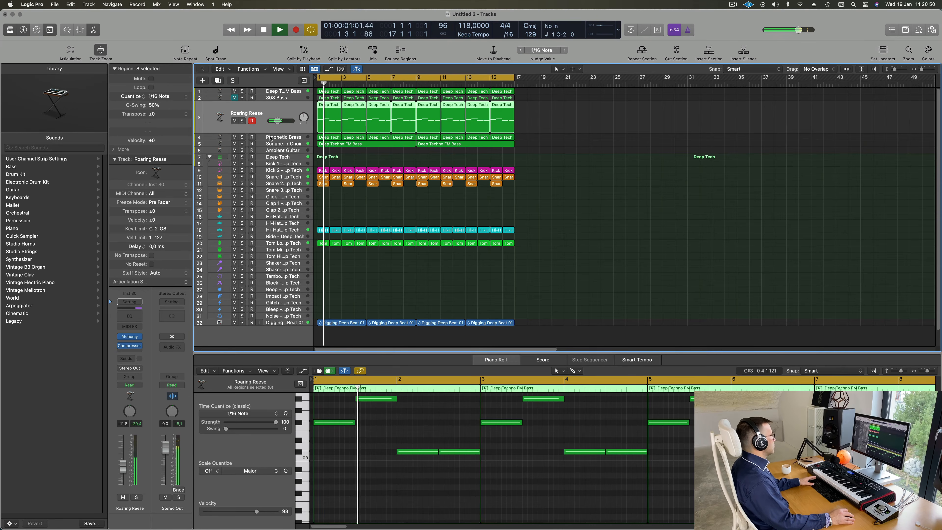
pyautogui.click(421, 160)
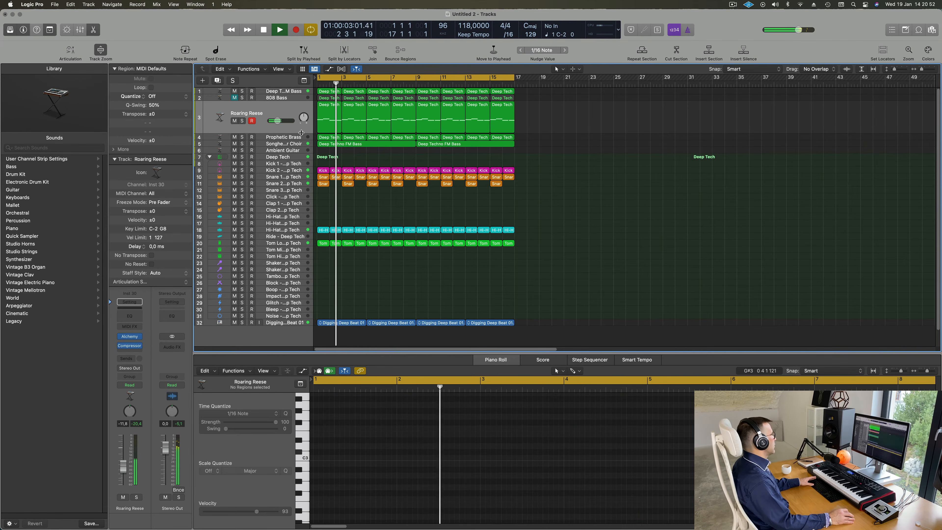
# Step: Set the Prophetic Brass track's volume to -6.2 dB while playing the arrangement
pyautogui.click(278, 137)
pyautogui.press('space')
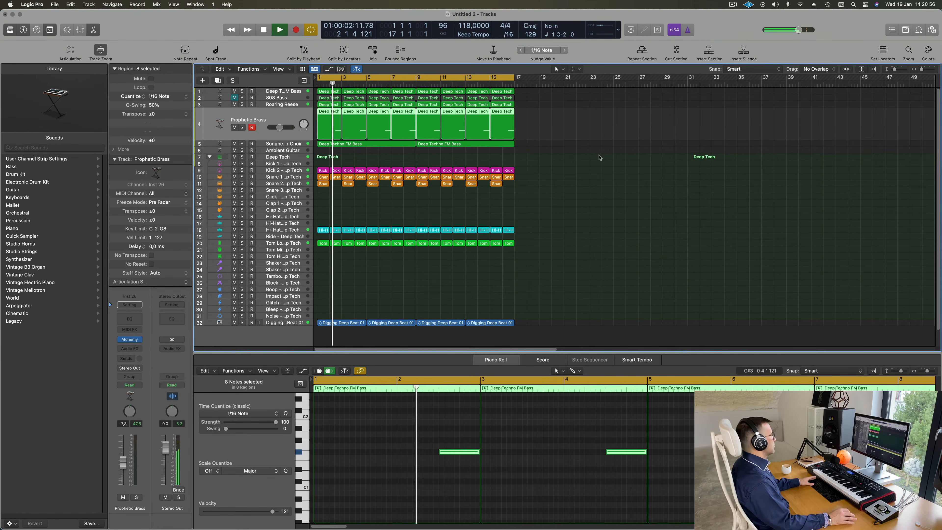
pyautogui.press('space')
pyautogui.press('space')
pyautogui.moveTo(124, 461); pyautogui.dragTo(124, 459)
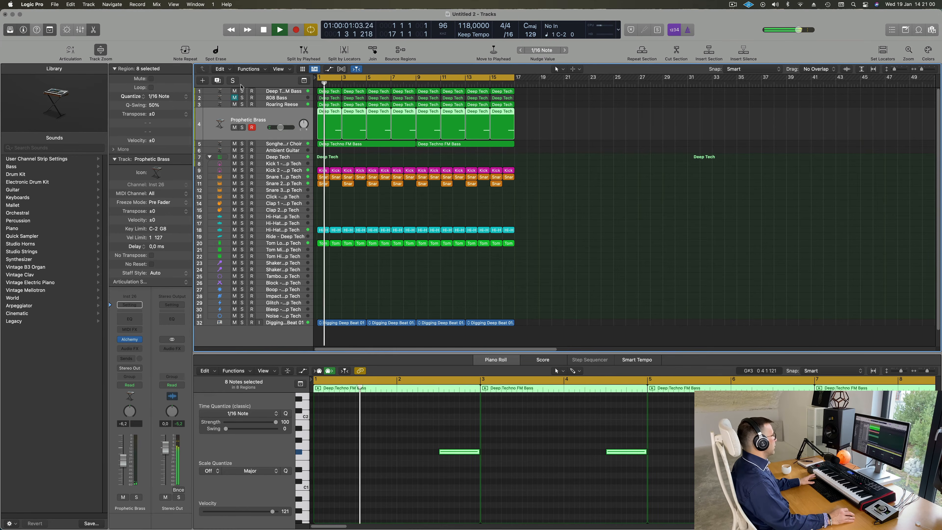
# Step: Play the arrangement from the start, look through the bass and brass tracks, and duplicate the Songhellir-Granular Choir track with its settings
pyautogui.click(296, 99)
pyautogui.press('Return')
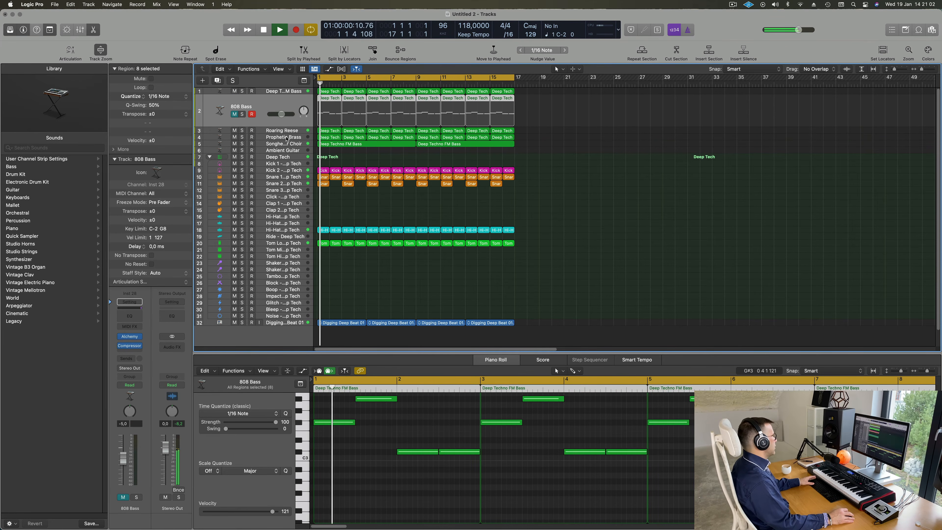
pyautogui.click(284, 139)
pyautogui.press('Up')
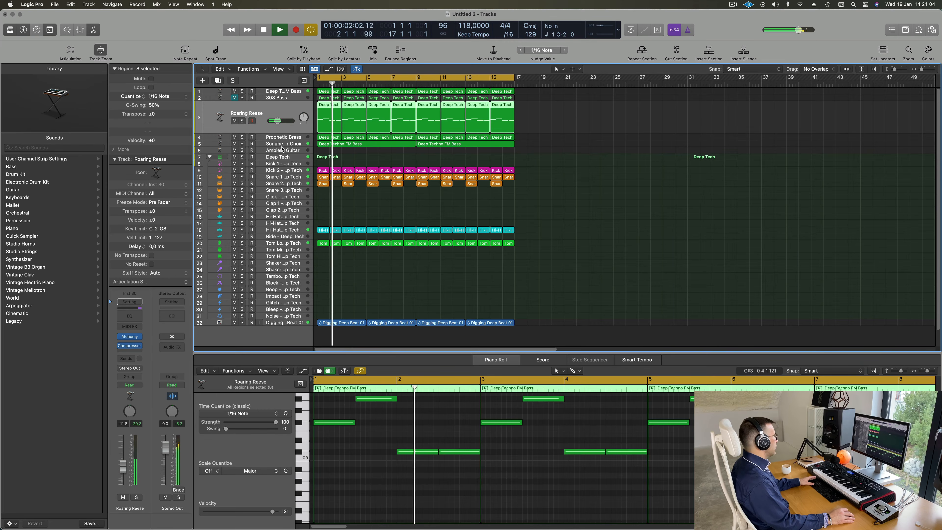
pyautogui.click(290, 144)
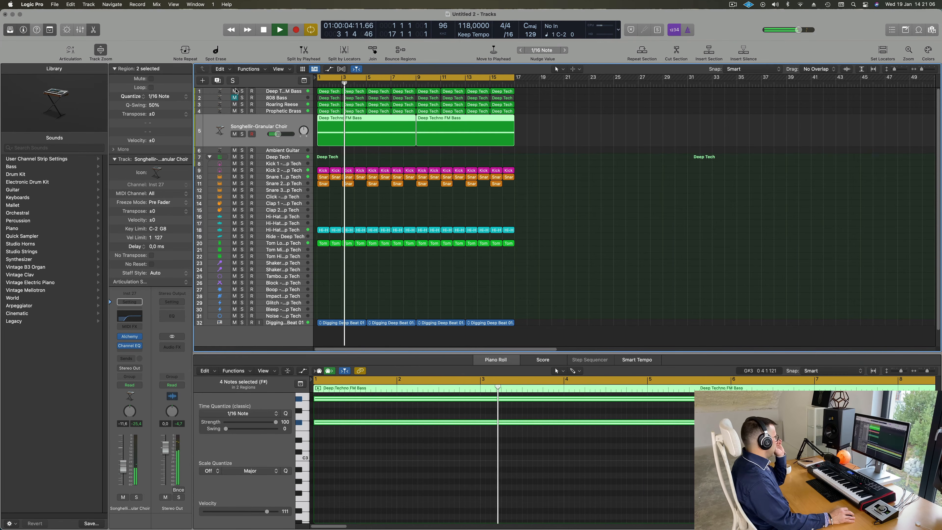
pyautogui.click(217, 81)
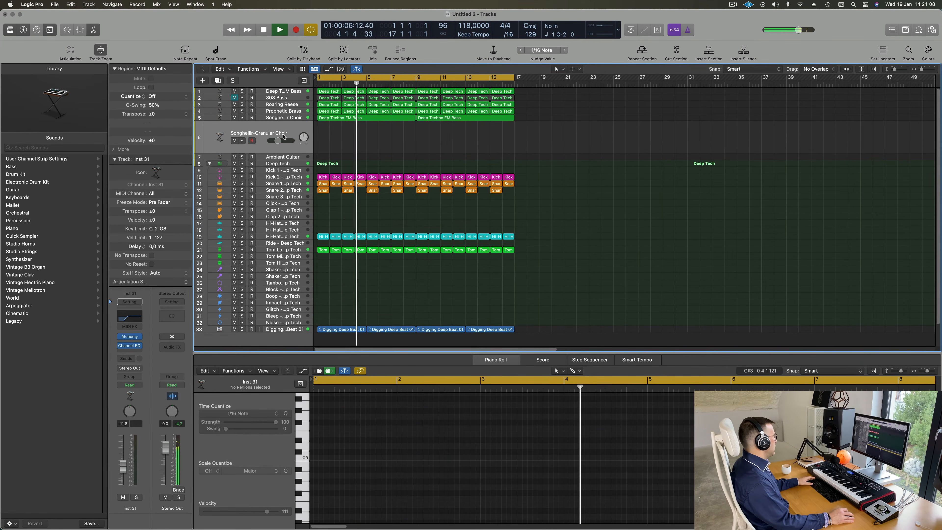
# Step: Load the Acid Etched Bass preset from Alchemy's Drum and Bass genre, across all categories, on the duplicated choir track
pyautogui.click(128, 337)
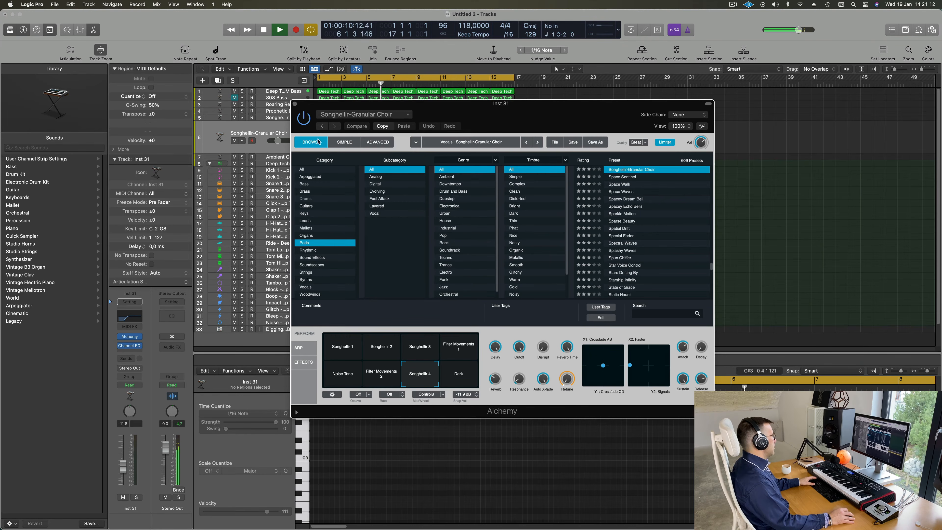
pyautogui.click(302, 170)
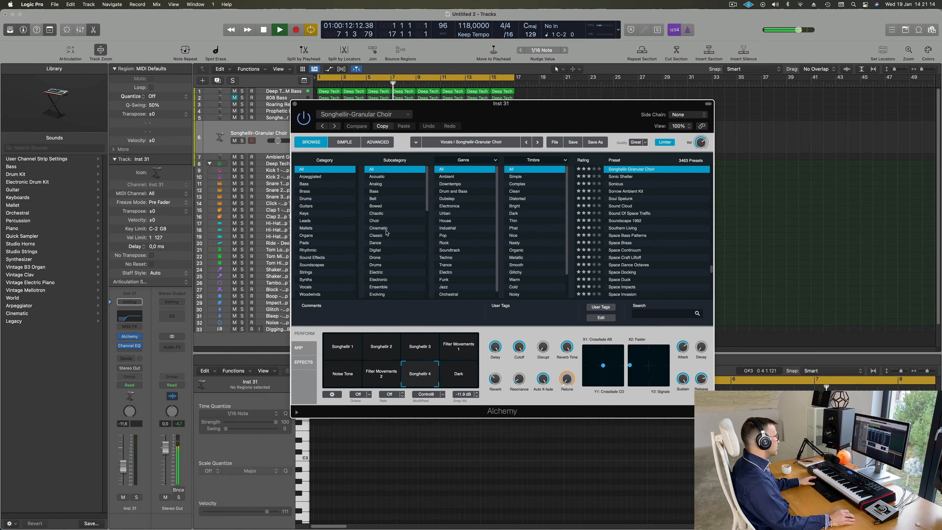
pyautogui.click(450, 192)
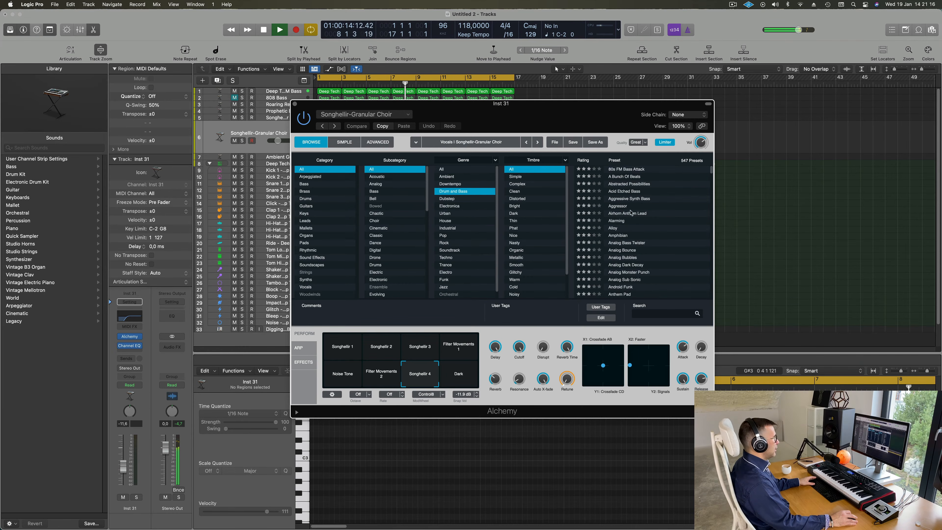
pyautogui.click(629, 191)
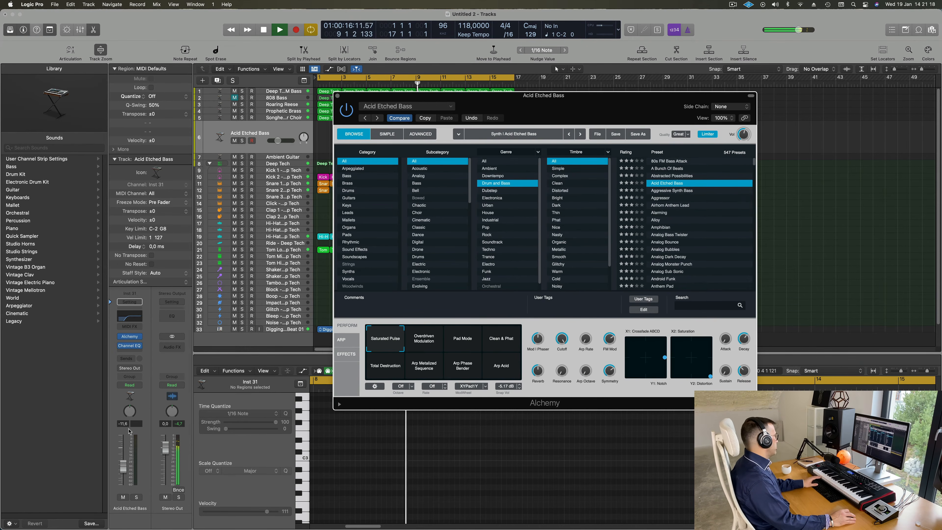
# Step: Add a Bus 6 send to the Acid Etched Bass track and insert a SilverVerb reverb on its aux channel
pyautogui.click(129, 359)
pyautogui.moveTo(145, 371)
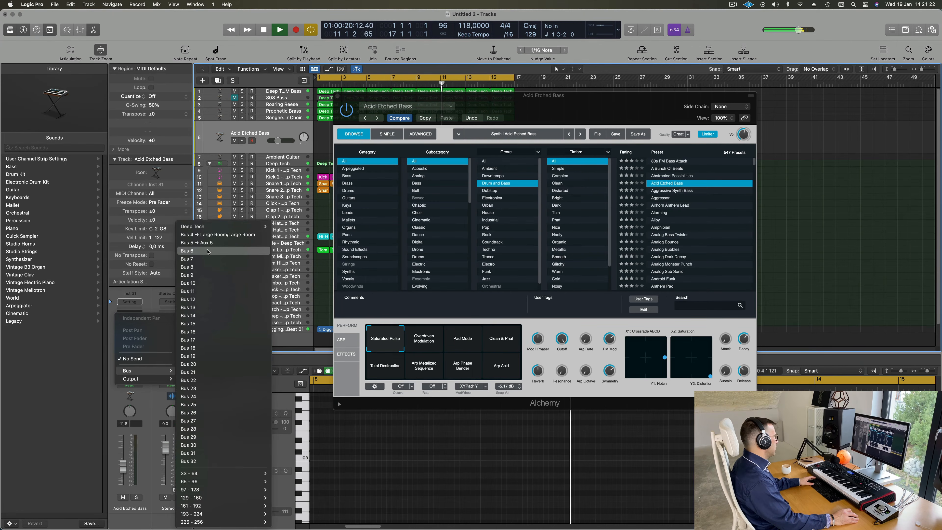
pyautogui.click(207, 251)
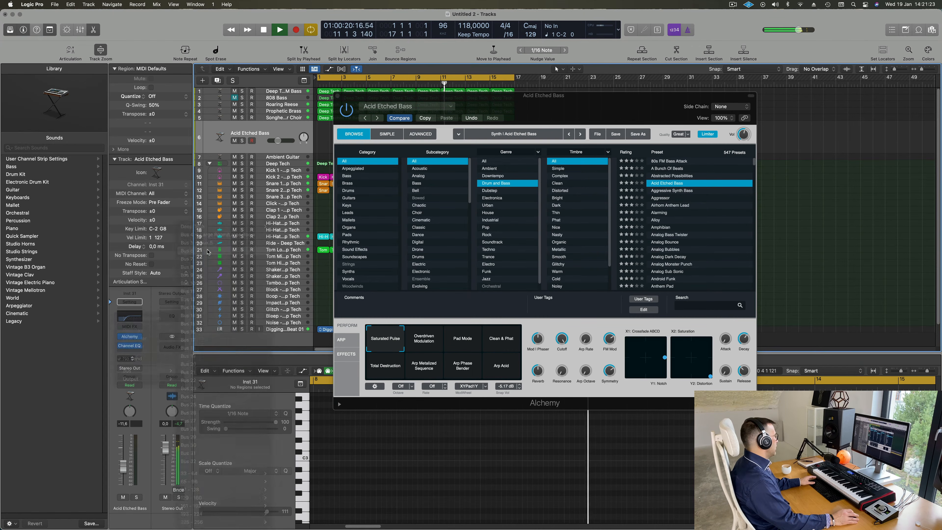
pyautogui.click(174, 345)
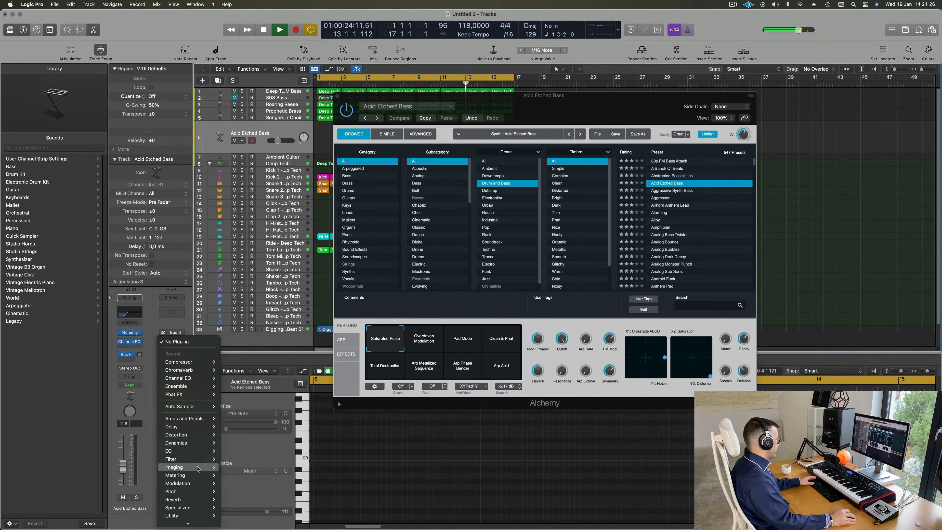
pyautogui.moveTo(188, 498)
pyautogui.moveTo(259, 516)
pyautogui.click(288, 514)
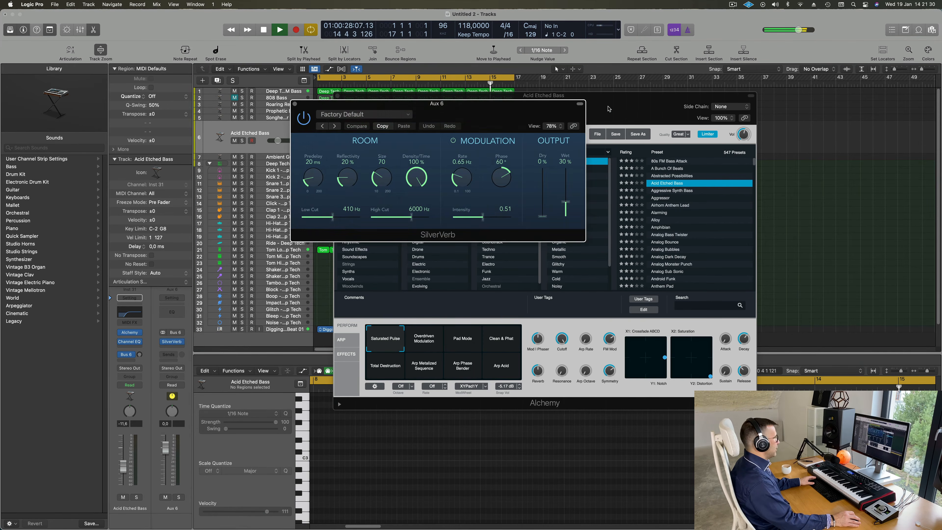
# Step: Set the Bus 6 send level to about -0.1 dB and load SilverVerb's grandiose preset
pyautogui.moveTo(549, 109); pyautogui.dragTo(483, 116)
pyautogui.moveTo(587, 112); pyautogui.dragTo(689, 176)
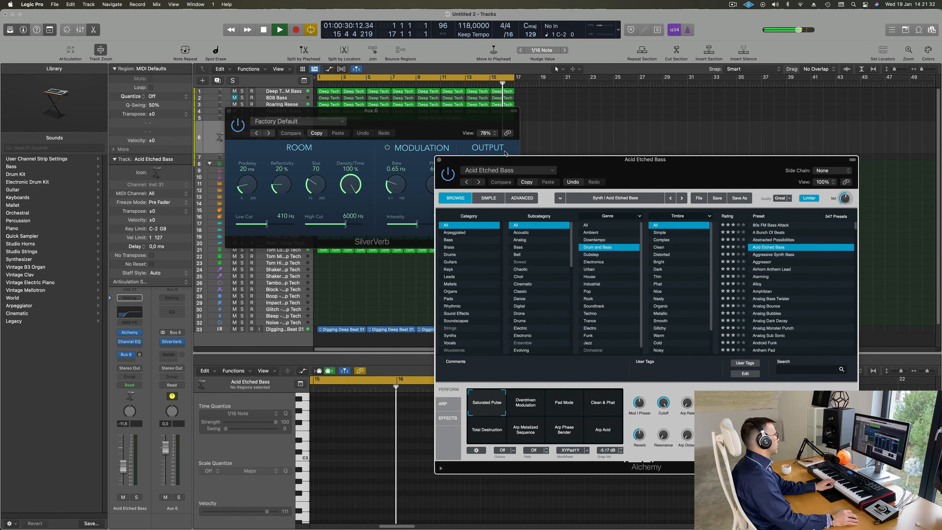
pyautogui.moveTo(140, 355); pyautogui.dragTo(141, 348)
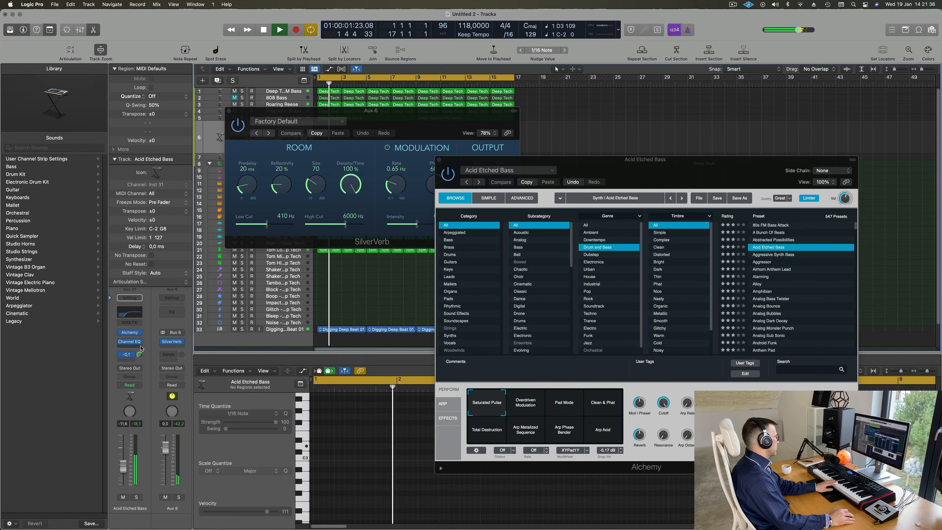
pyautogui.moveTo(287, 127); pyautogui.dragTo(281, 128)
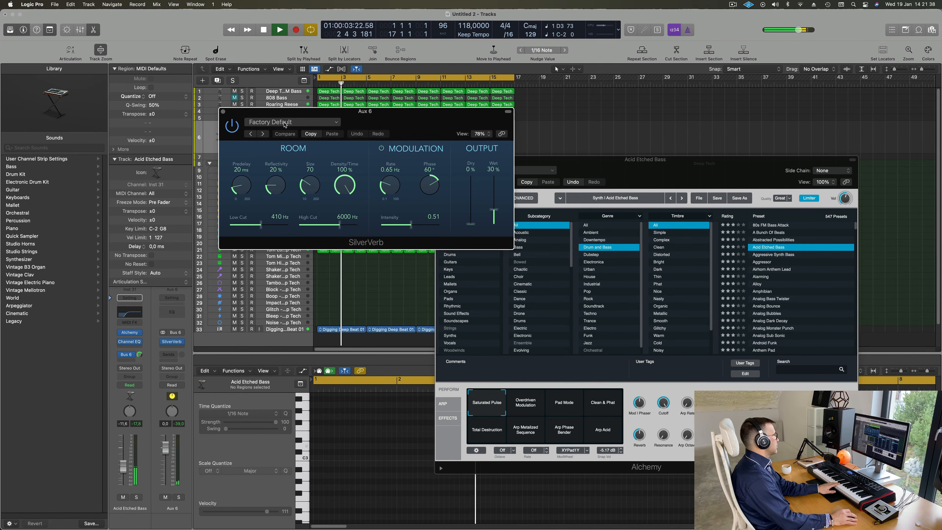
pyautogui.click(281, 124)
pyautogui.click(300, 279)
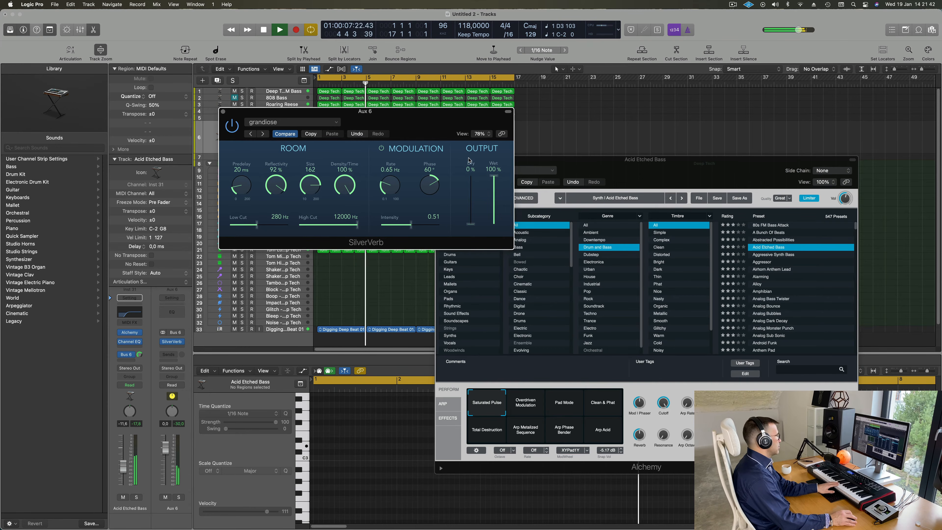
# Step: Close the SilverVerb window, move the Alchemy window clear of the tracks, and set the Bus 6 send level to about -8.7 dB
pyautogui.click(224, 112)
pyautogui.moveTo(520, 159); pyautogui.dragTo(561, 109)
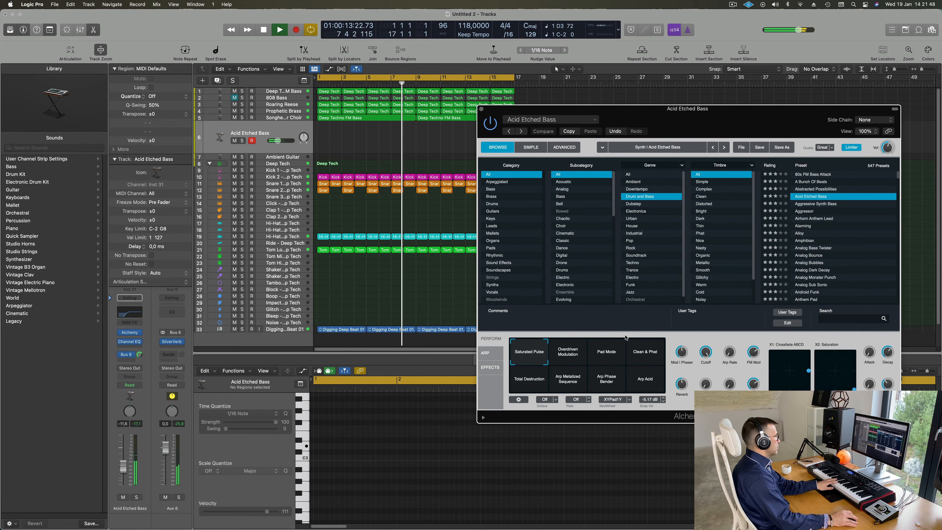
pyautogui.moveTo(612, 109); pyautogui.dragTo(535, 145)
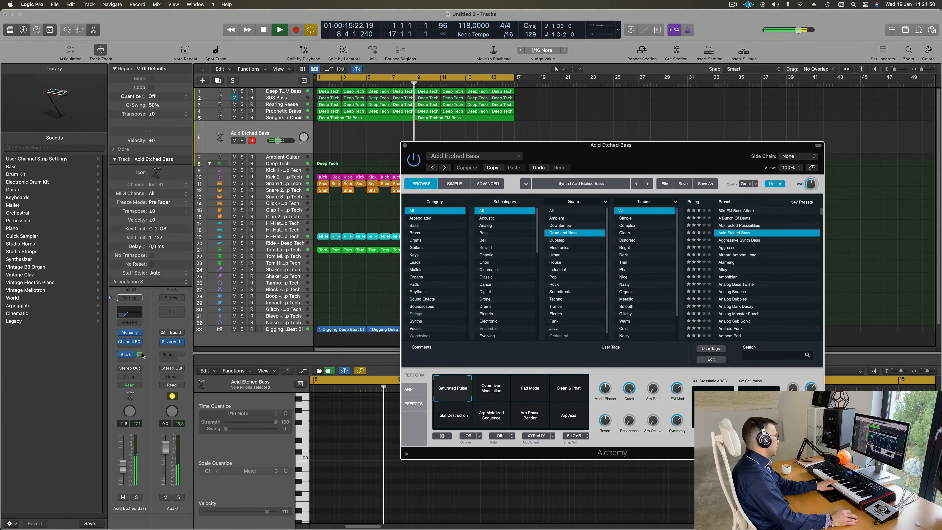
pyautogui.click(138, 377)
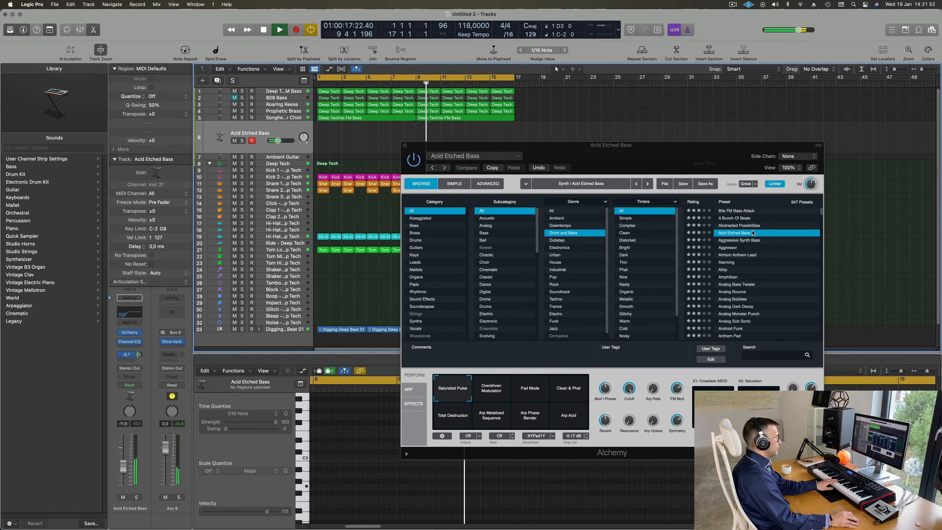
# Step: Audition Acid Etched Bass's Overdriven Modulation snapshot and the Aggressive Synth Bass, Aggressor and Airhorn Anthem Lead presets over the playing arrangement
pyautogui.click(493, 392)
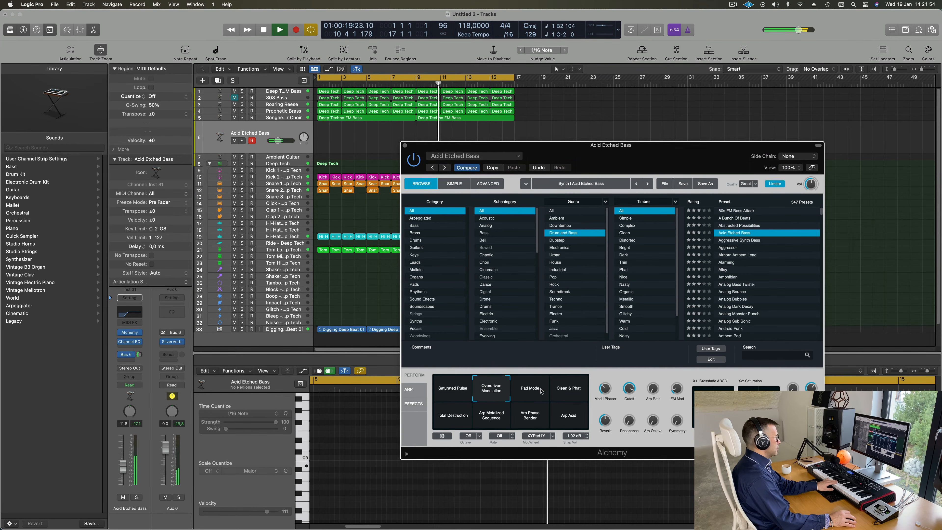
pyautogui.click(743, 241)
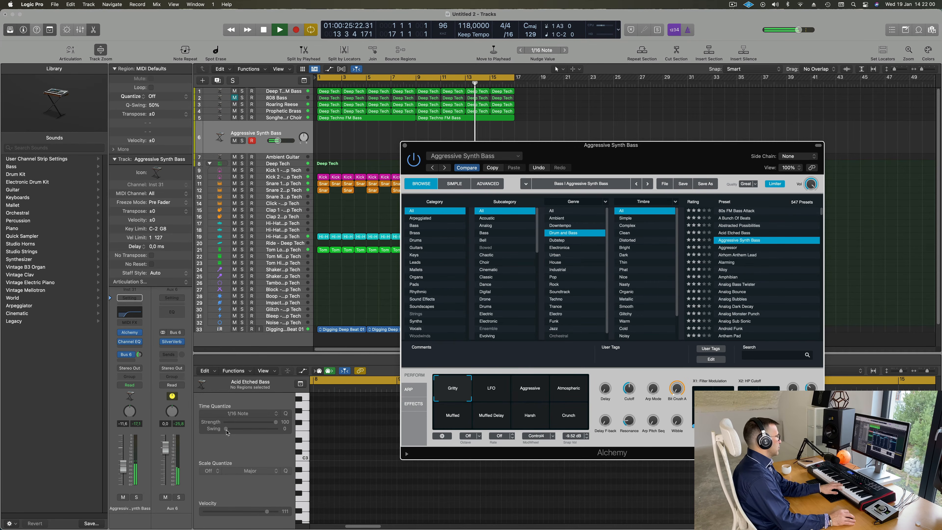
pyautogui.click(729, 248)
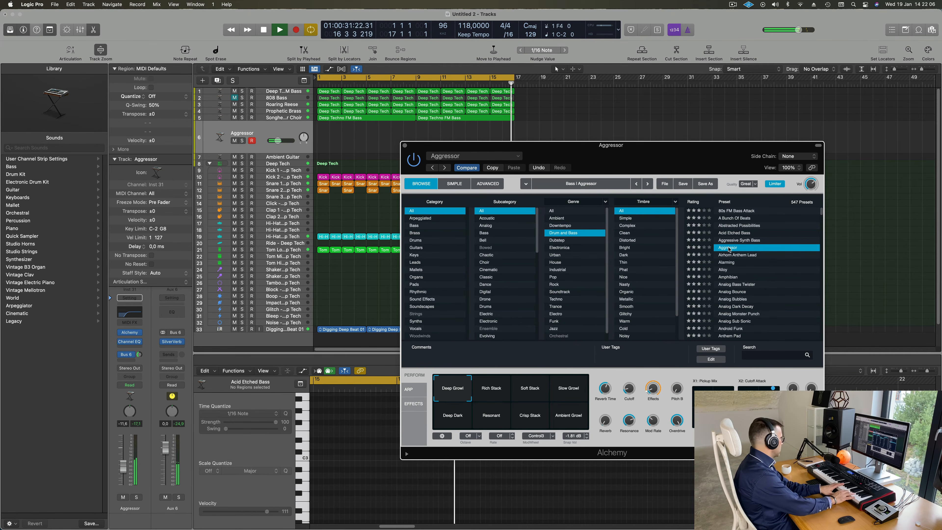
pyautogui.click(736, 258)
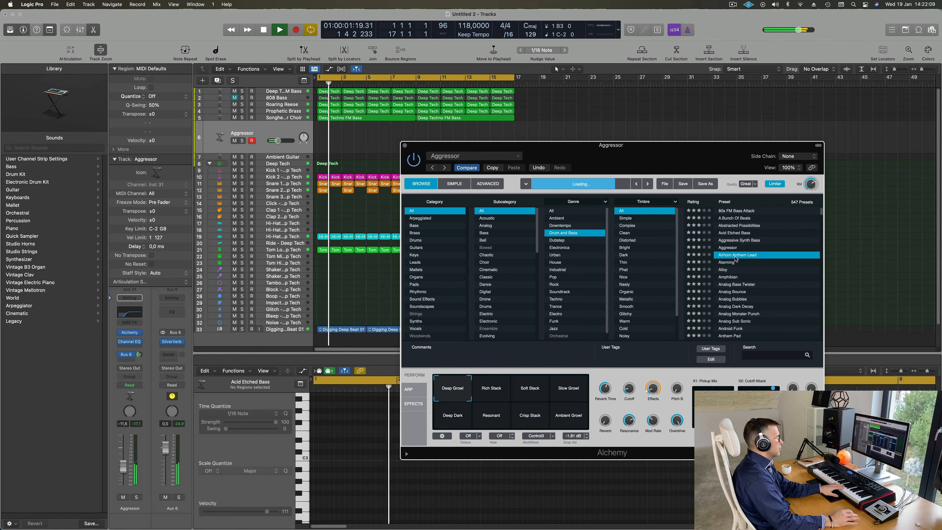
# Step: Audition the Alarming preset with its Distant and Insistent snapshots
pyautogui.click(726, 263)
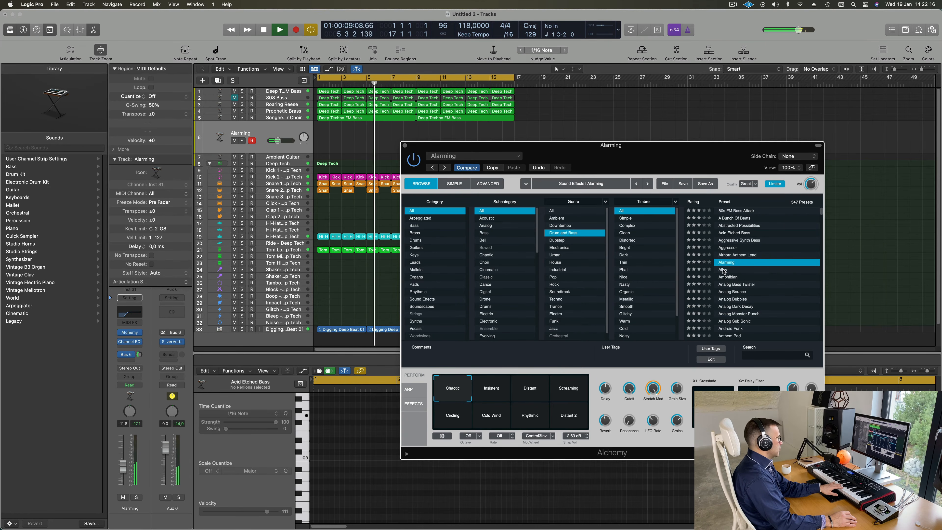
pyautogui.click(518, 392)
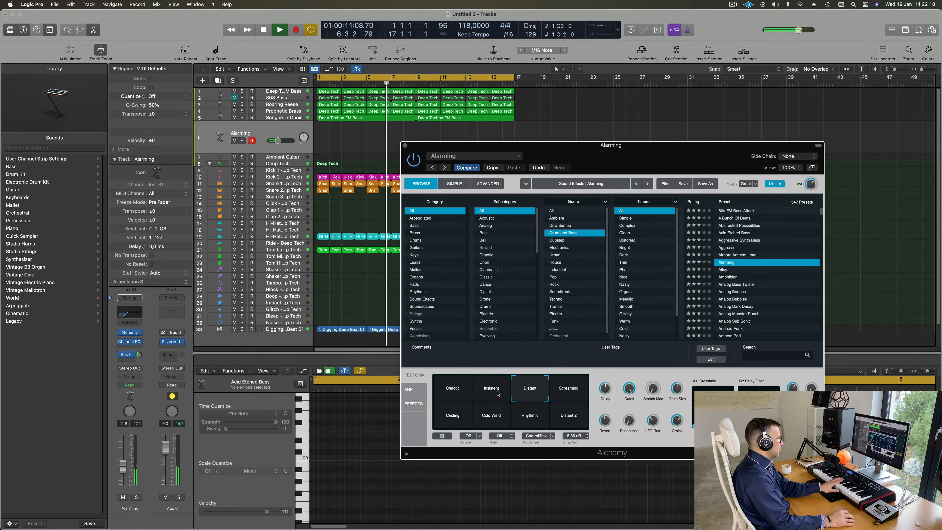
pyautogui.click(498, 392)
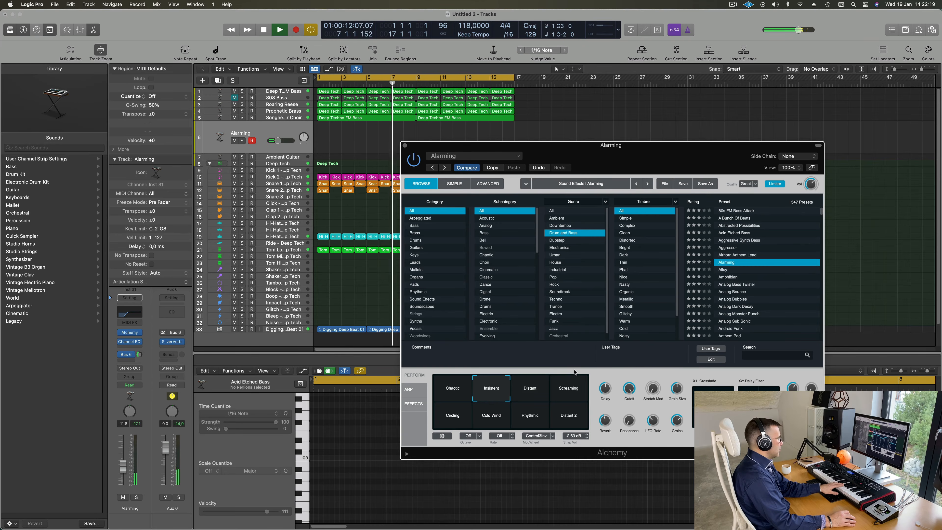
# Step: Audition the Alloy, Amphibian and Analog Monster Punch presets, setting the track volume to about -3.8 dB for the last one
pyautogui.click(724, 271)
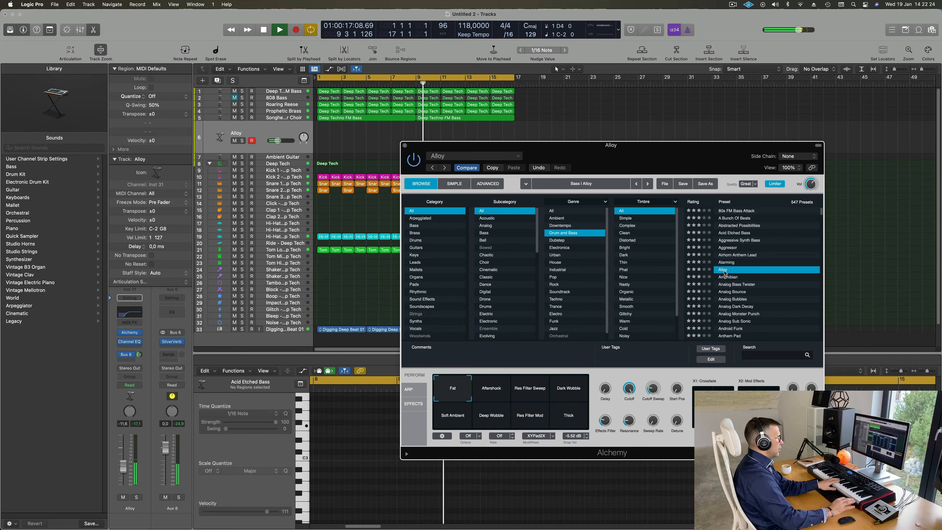
pyautogui.click(728, 277)
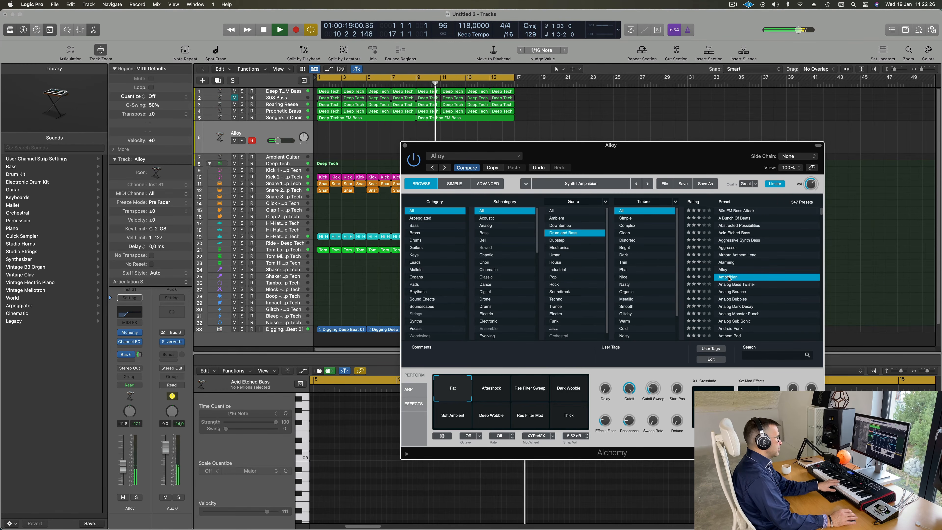
pyautogui.scroll(-2, 745, 285)
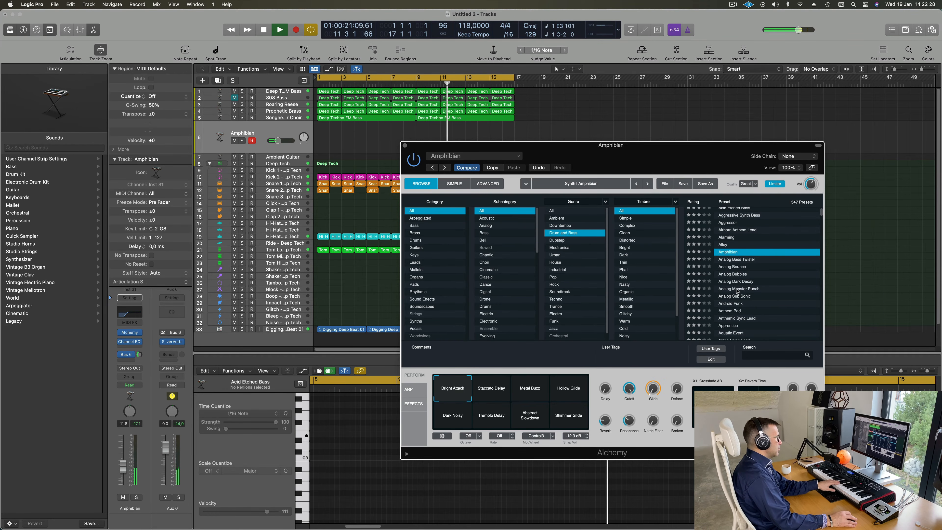
pyautogui.click(737, 289)
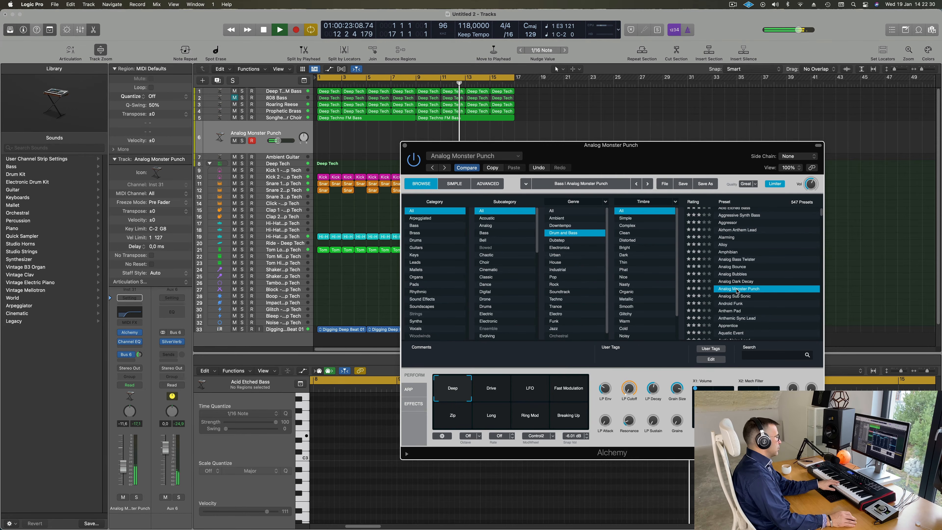
pyautogui.moveTo(122, 459); pyautogui.dragTo(124, 457)
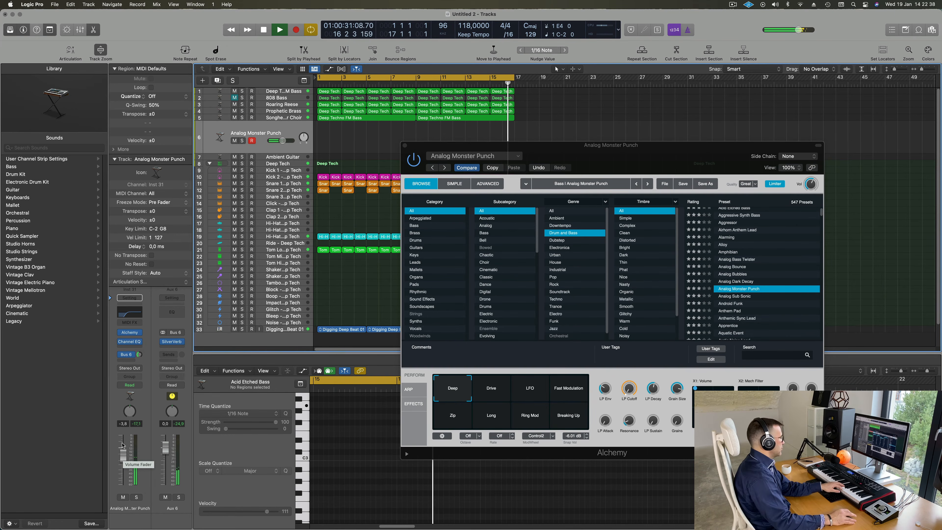
# Step: Audition Analog Sub Sonic and Android Funk, comparing Android Funk's Warmer, Thick LFO, Rough Gate, Smoother, Harmonize, LFO Gate and Dry Gate snapshots
pyautogui.click(735, 297)
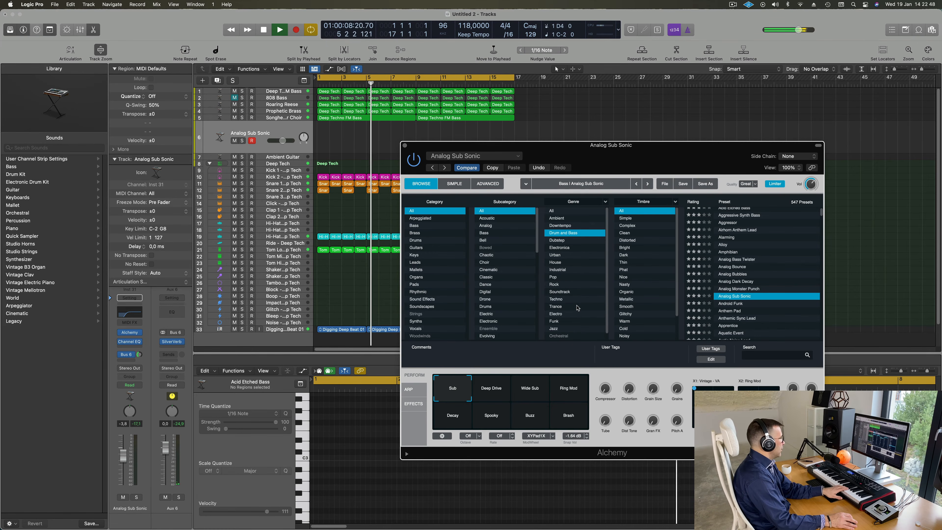
pyautogui.click(725, 304)
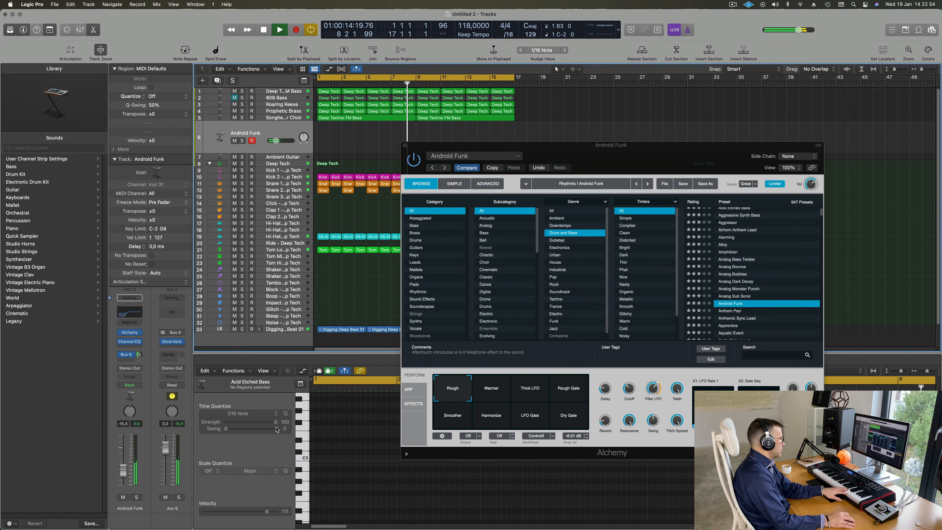
pyautogui.click(496, 394)
pyautogui.click(534, 389)
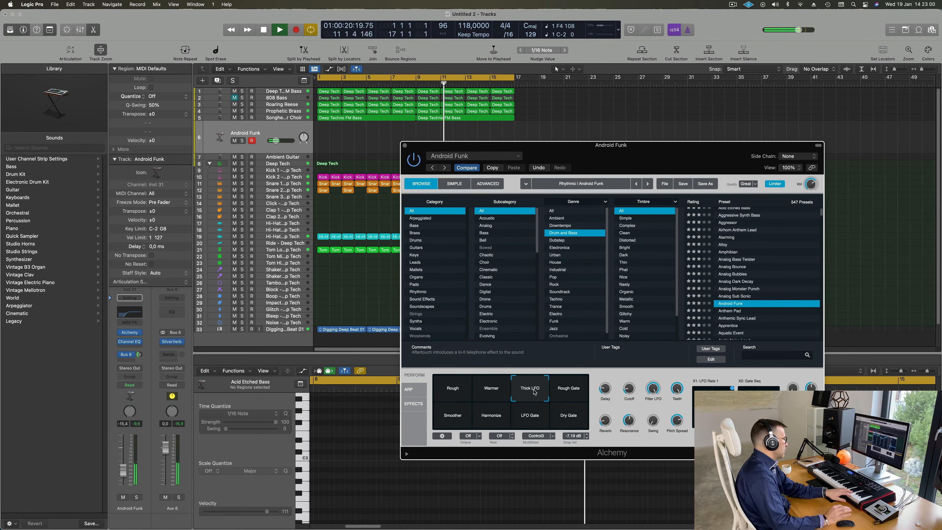
pyautogui.click(576, 388)
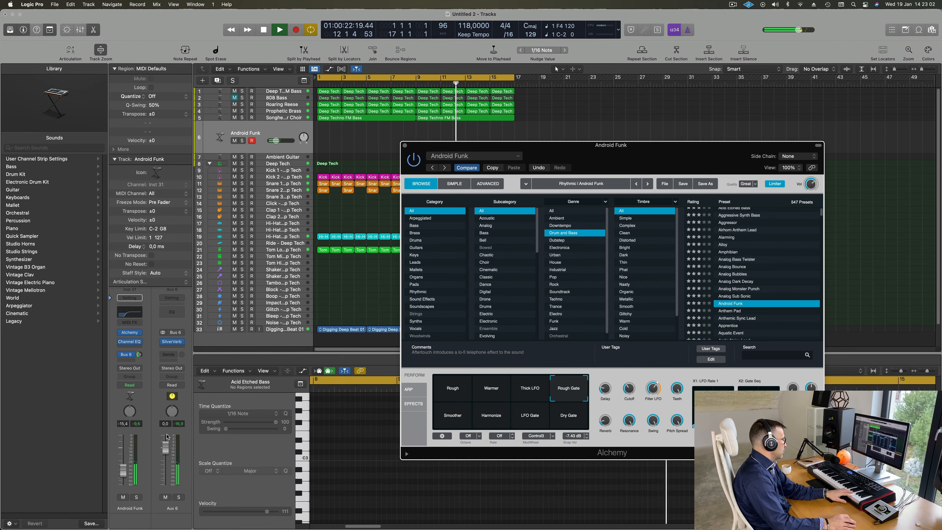
pyautogui.click(534, 389)
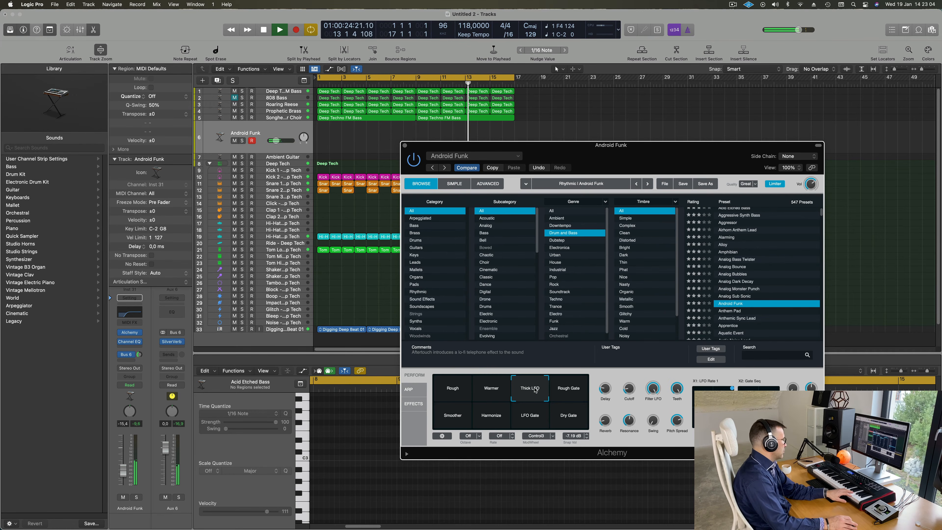
pyautogui.click(455, 423)
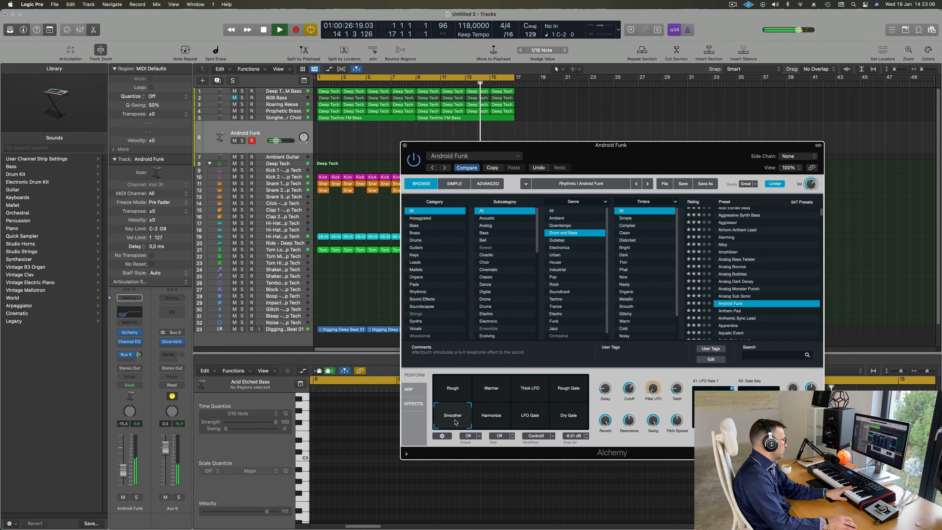
pyautogui.click(499, 418)
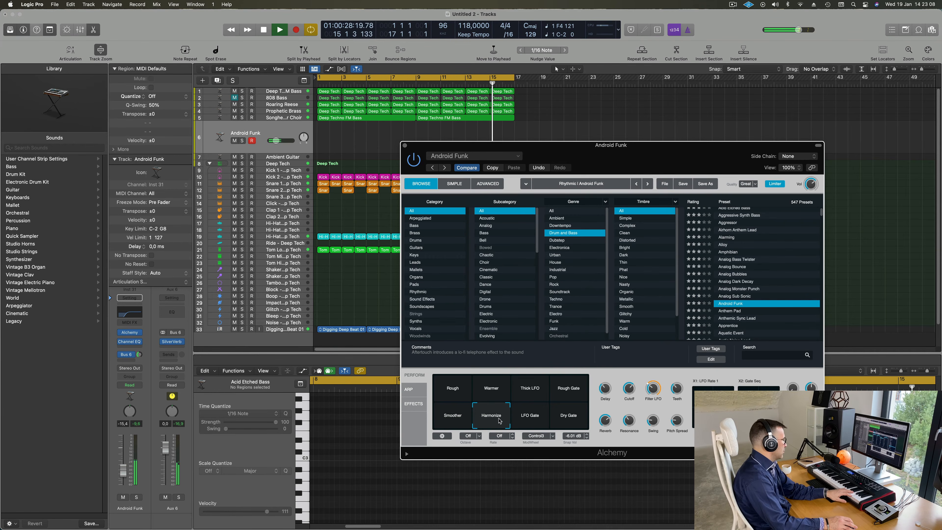
pyautogui.click(533, 420)
pyautogui.click(574, 419)
# Step: Audition Anthem Pad at about -9.2 dB with its Metallic, Warm Metal Pulse and Metal Sweep snapshots
pyautogui.scroll(-3, 735, 279)
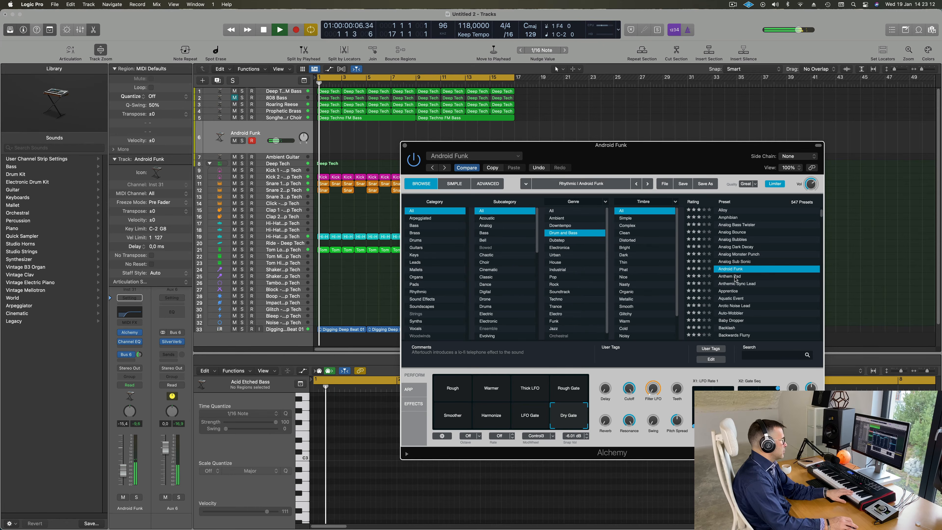
pyautogui.click(735, 278)
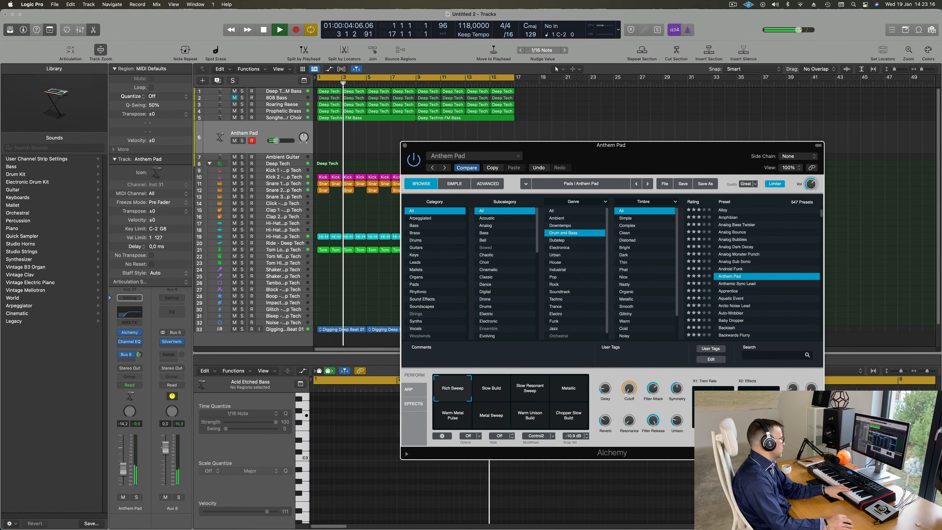
pyautogui.moveTo(127, 467); pyautogui.dragTo(128, 460)
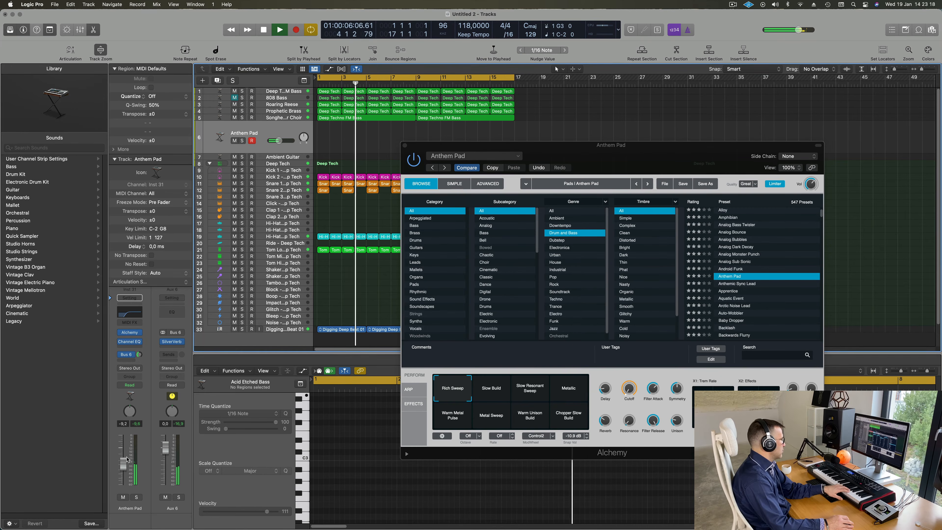
pyautogui.click(568, 389)
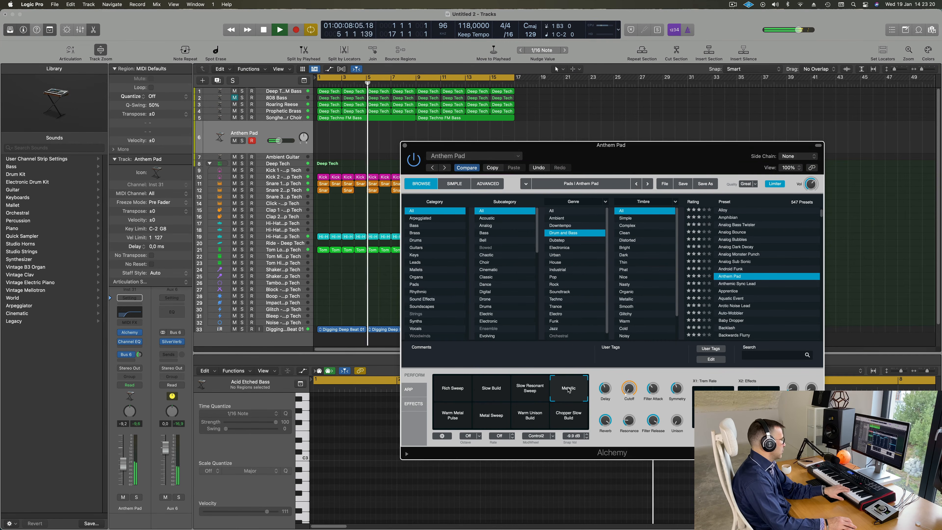
pyautogui.click(449, 420)
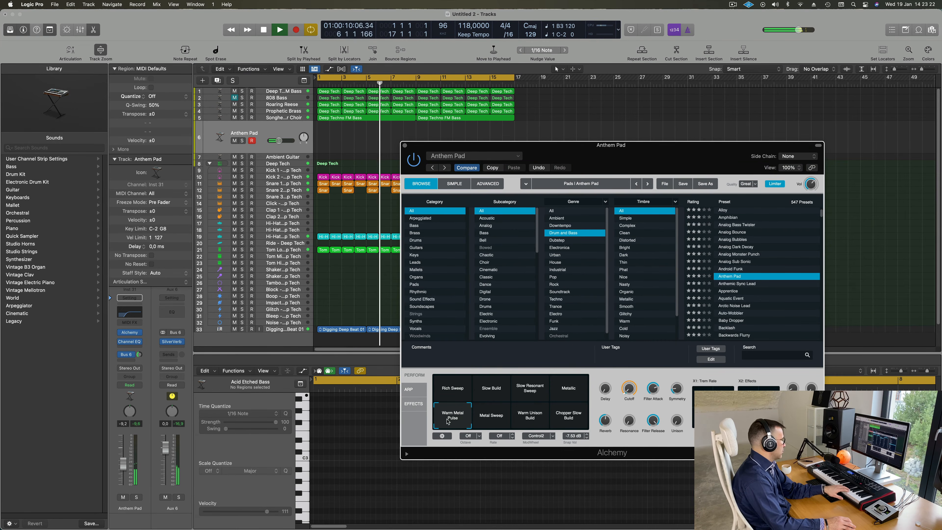
pyautogui.click(491, 415)
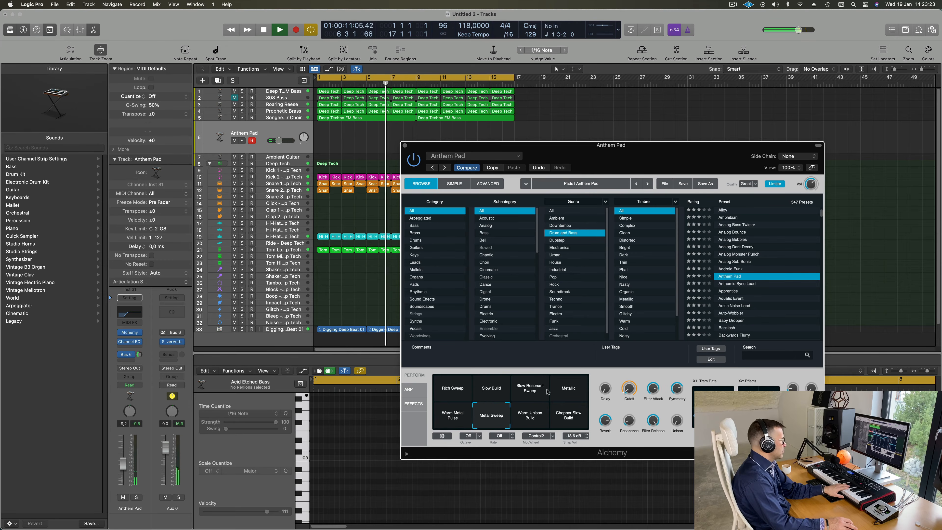
# Step: Audition Anthemic Sync Lead at about -16.2 dB with its Ring Mod, Attack, Trembling, Unison, Sick Motion and Sci-Fi snapshots
pyautogui.click(737, 284)
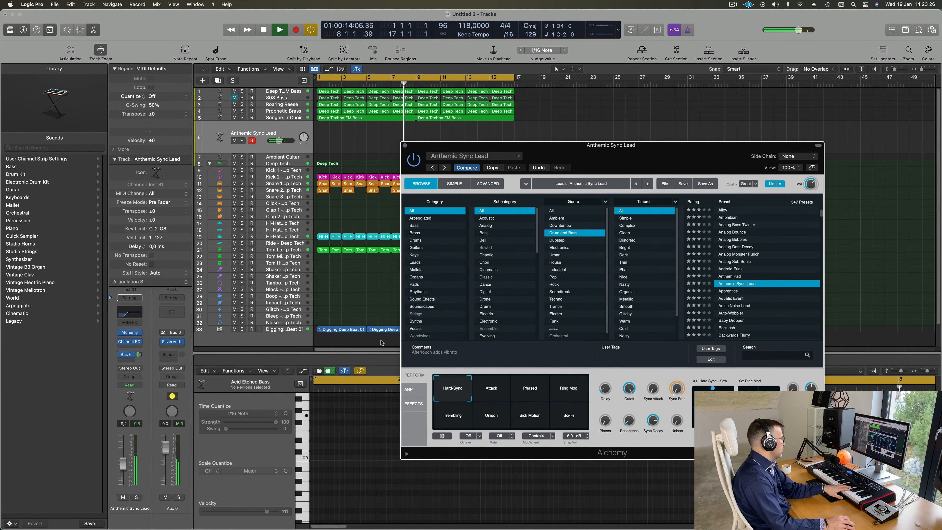
pyautogui.moveTo(279, 141); pyautogui.dragTo(275, 141)
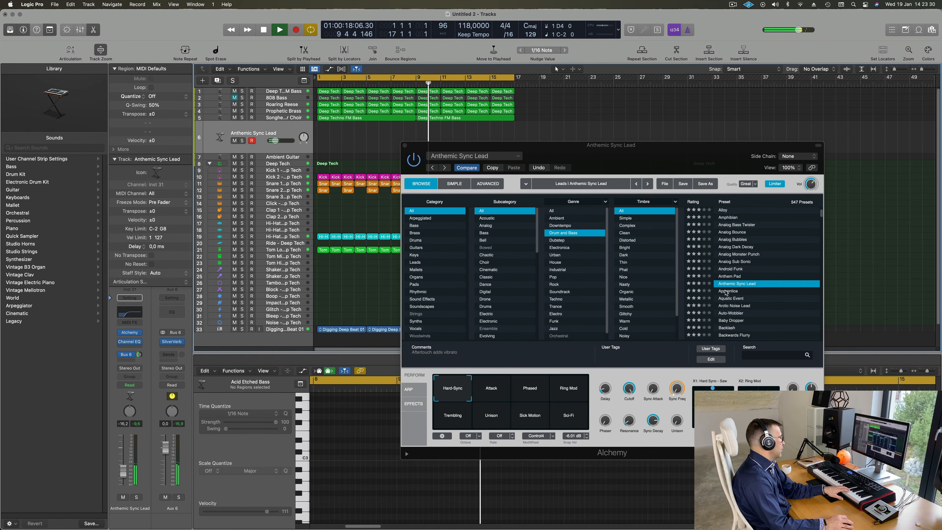
pyautogui.click(559, 388)
pyautogui.click(479, 390)
pyautogui.click(447, 420)
pyautogui.click(484, 423)
pyautogui.click(523, 422)
pyautogui.click(577, 421)
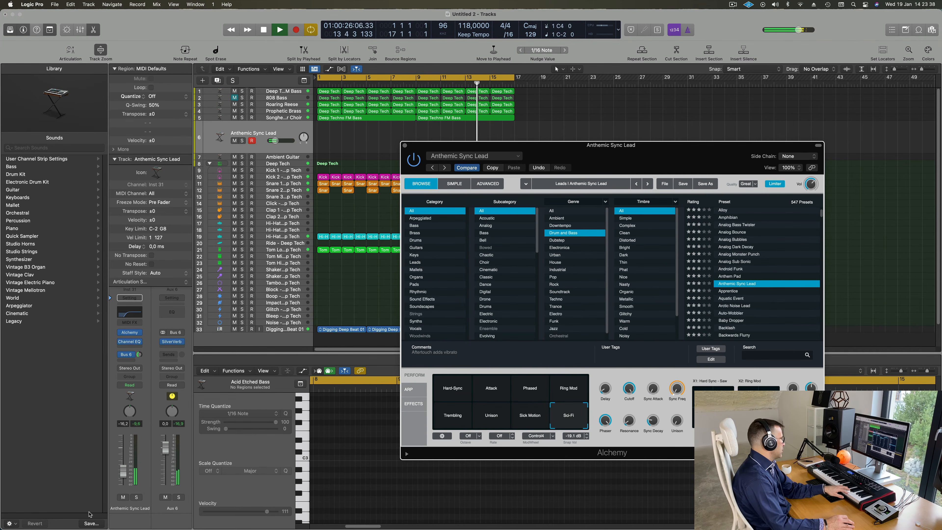
# Step: Set the track volume to about -10.6 dB, audition the Apprentice preset, and load Arctic Noise Lead
pyautogui.press('super+w')
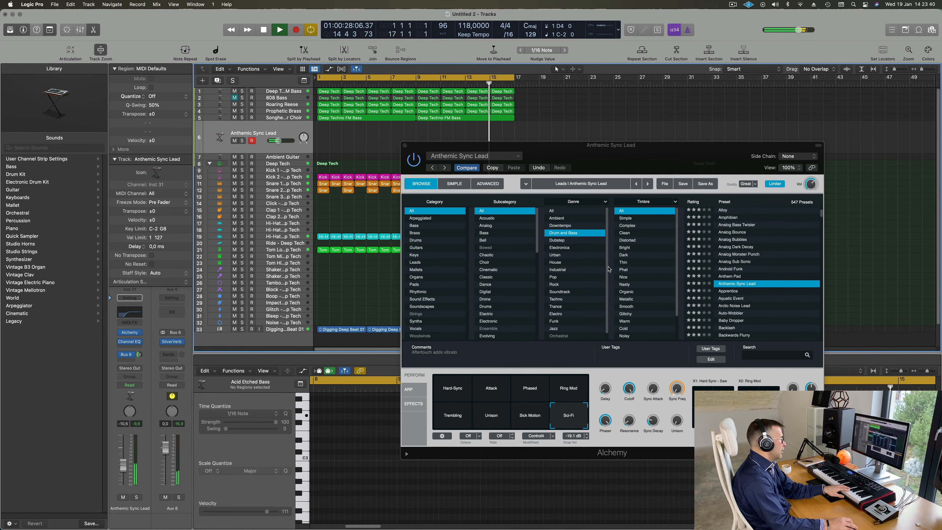
pyautogui.click(729, 294)
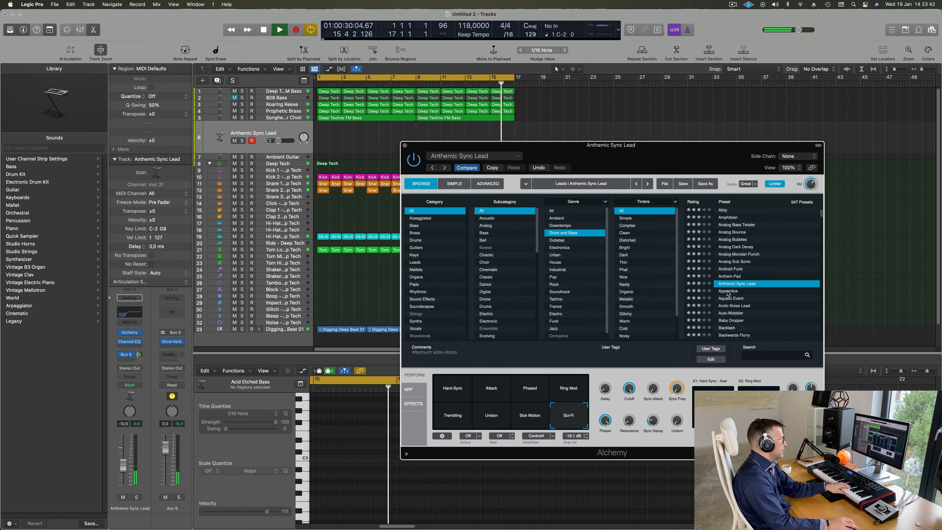
pyautogui.click(729, 293)
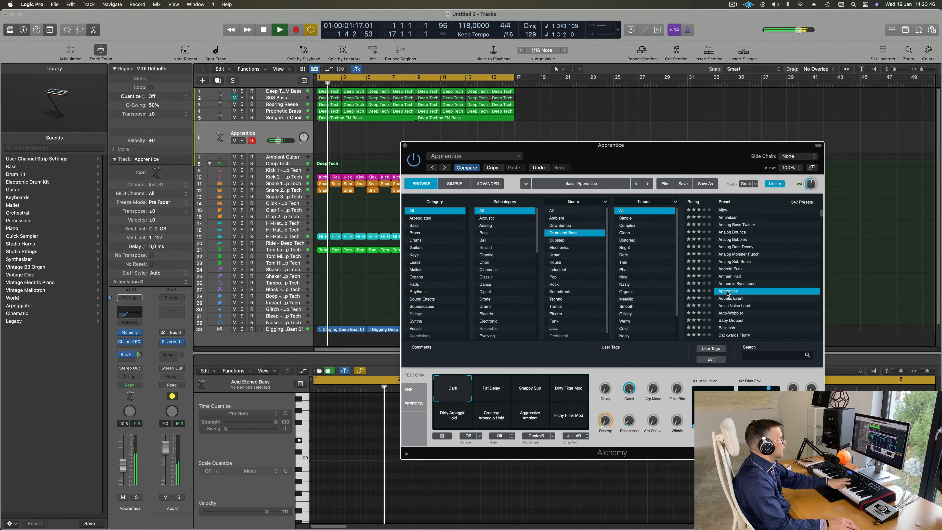
pyautogui.click(729, 306)
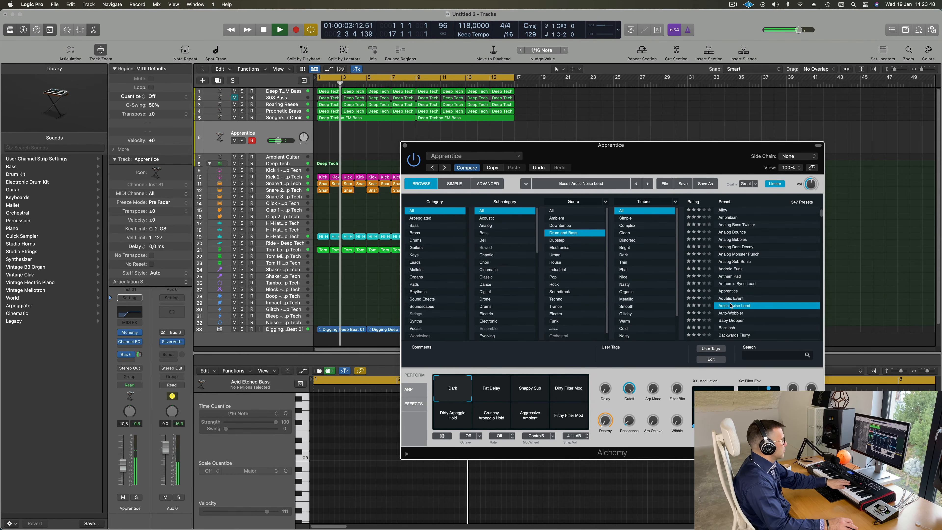
# Step: Audition Apprentice with its Fat Delay, Snappy Sub, Dirty Filter Mod, Dirty Arpeggio Hold, Crunchy Arpeggio Hold, Aggressive Ambient and Filthy Filter Mod snapshots
pyautogui.click(731, 292)
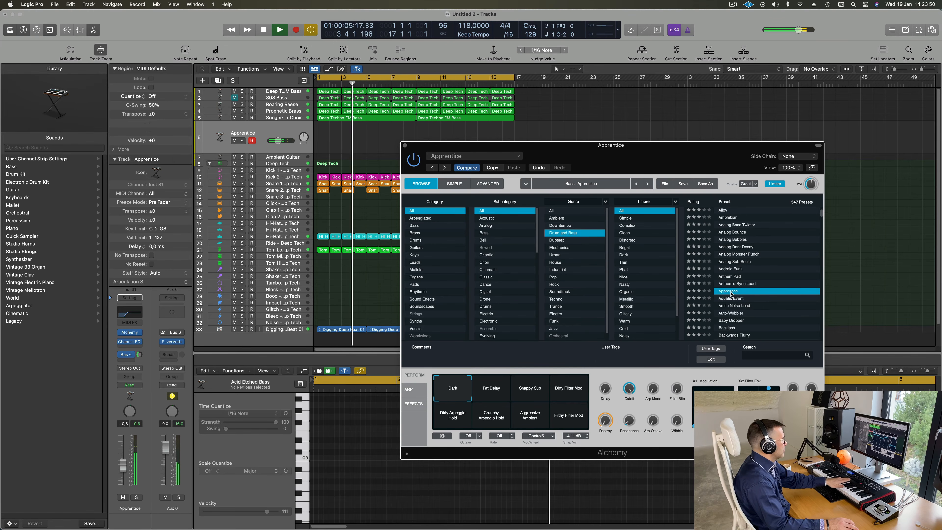
pyautogui.click(490, 394)
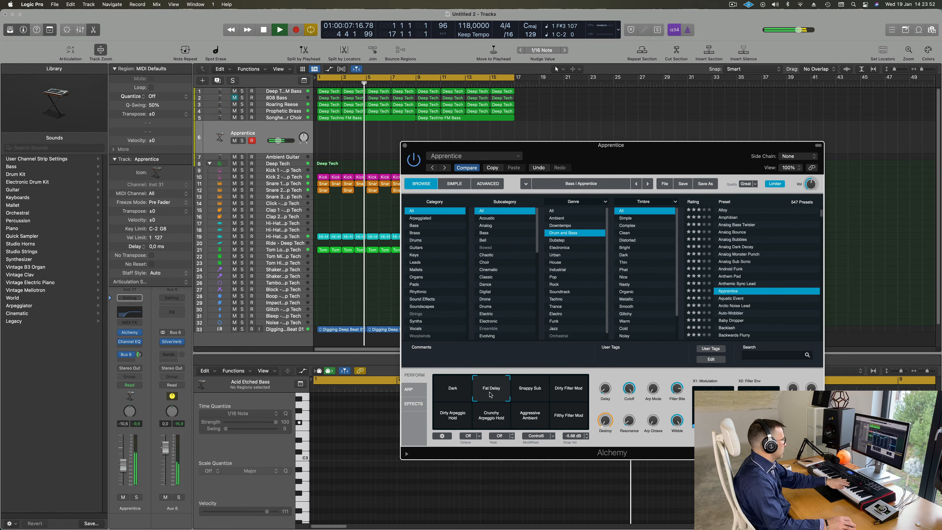
pyautogui.click(531, 391)
pyautogui.click(577, 386)
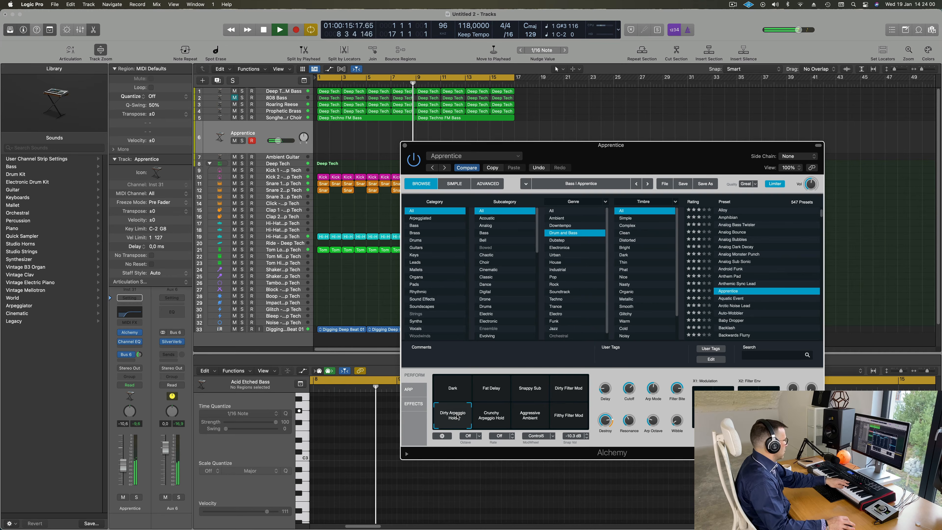
pyautogui.click(494, 423)
pyautogui.click(524, 418)
pyautogui.click(570, 422)
# Step: Audition the Aquatic Event, Arctic Noise Lead, Auto-Wobbler and Baby Dropper presets in turn
pyautogui.scroll(-1, 758, 289)
pyautogui.click(734, 288)
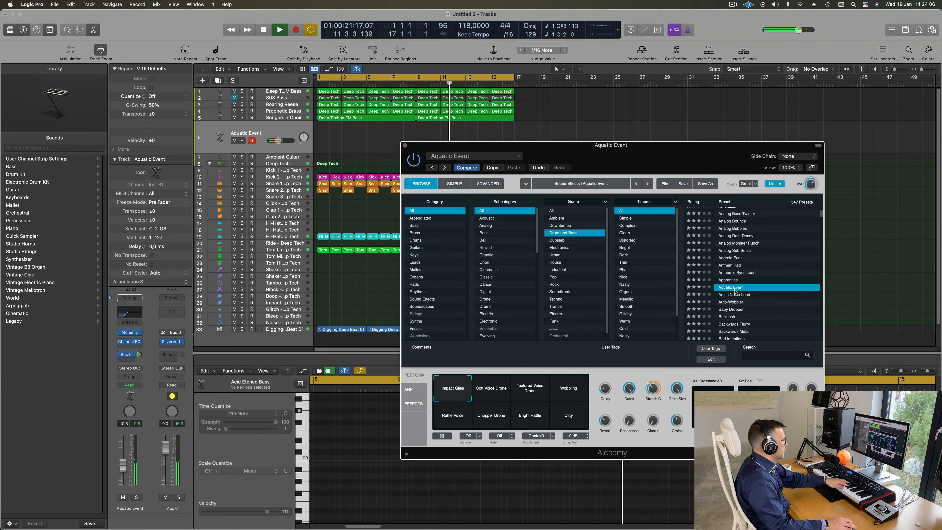
pyautogui.scroll(-1, 745, 289)
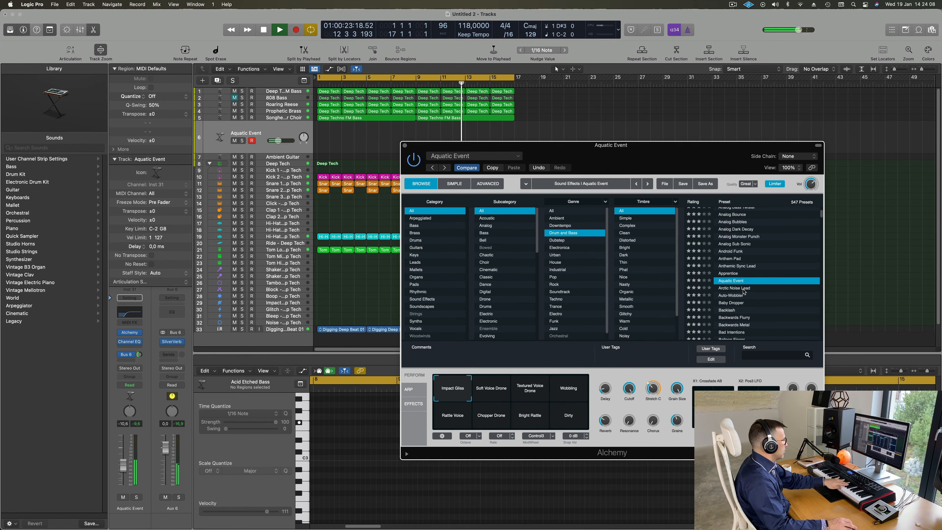
pyautogui.click(743, 288)
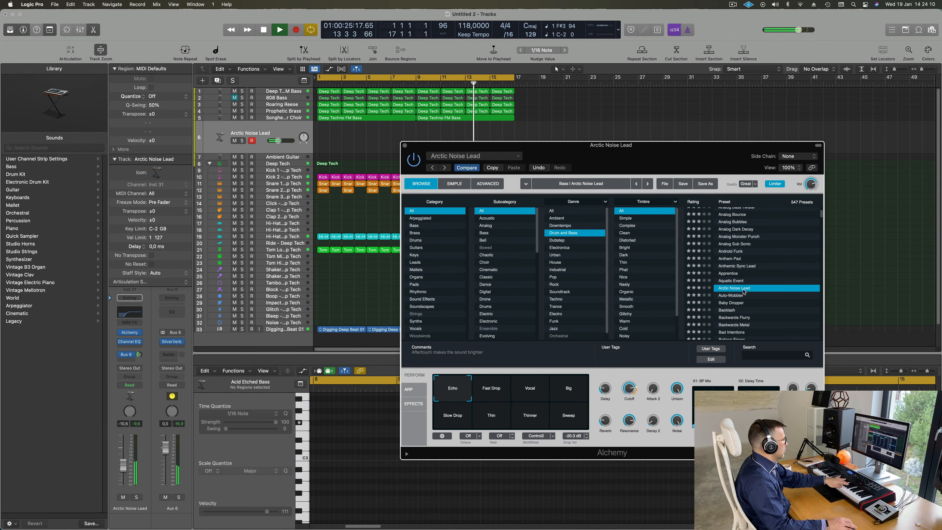
pyautogui.click(735, 297)
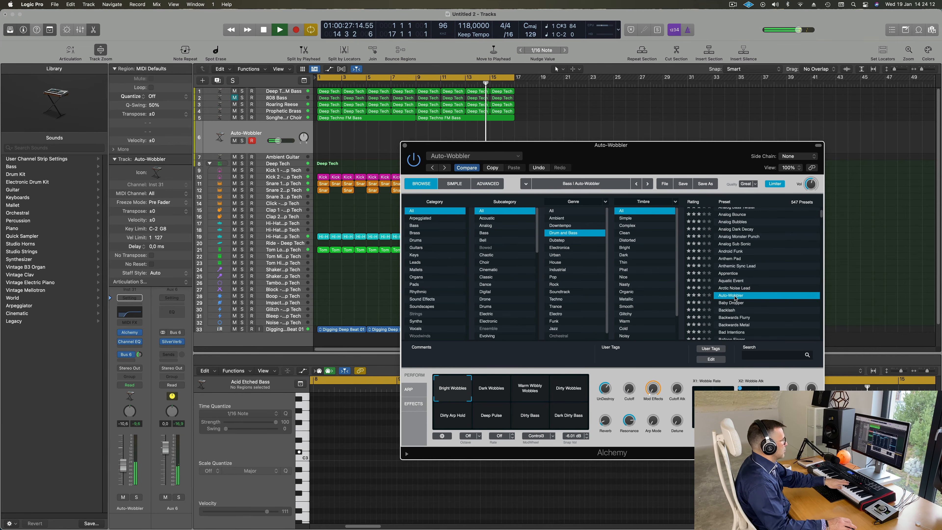
pyautogui.click(731, 303)
# Step: Audition the Backlash, Backwards Flurry and Balloon Finger presets in turn
pyautogui.scroll(-3, 729, 288)
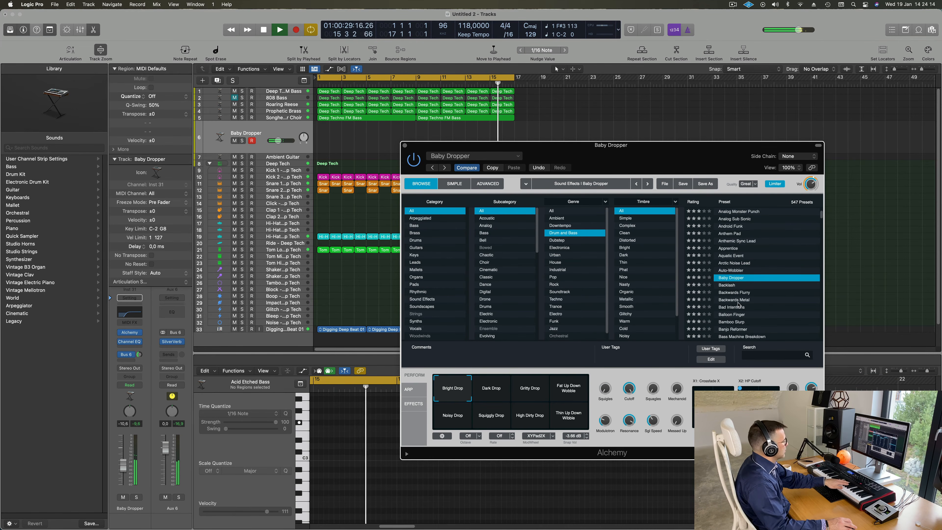
pyautogui.click(728, 285)
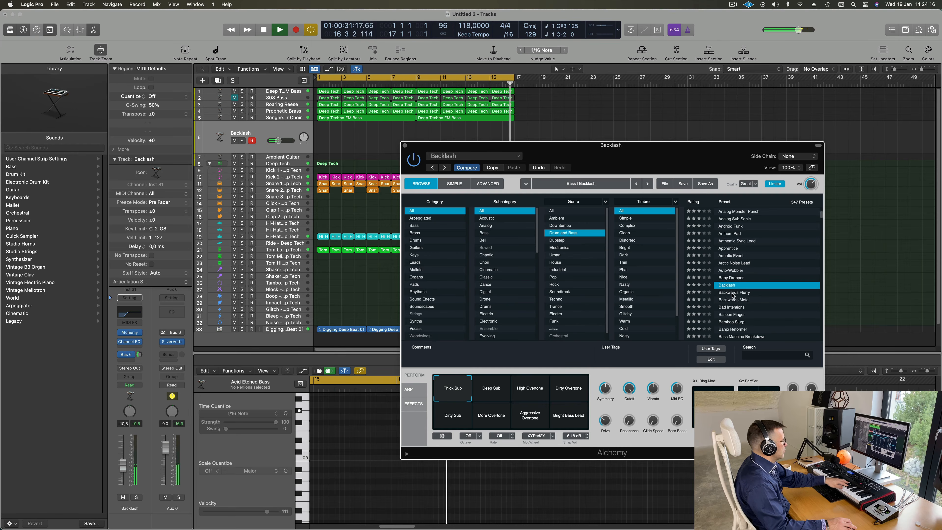
pyautogui.click(731, 294)
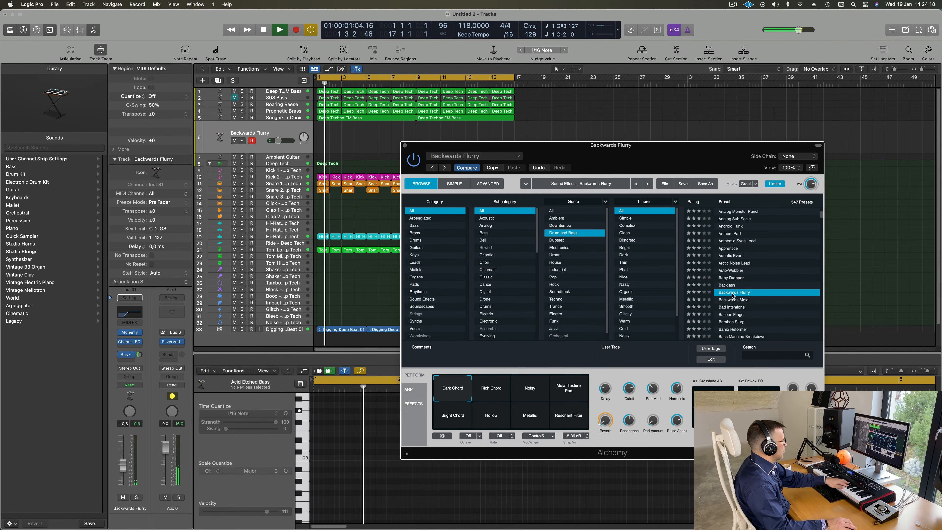
pyautogui.scroll(-4, 727, 286)
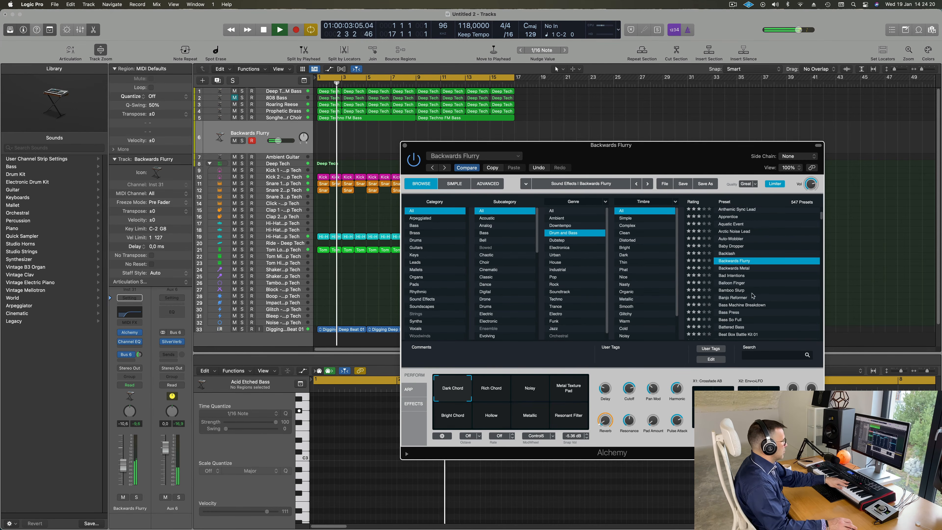
pyautogui.click(726, 283)
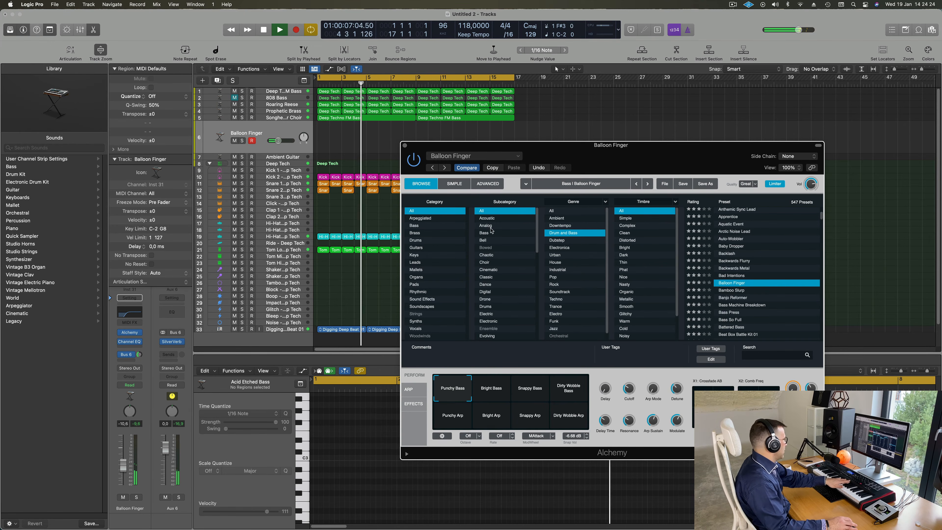
# Step: Filter the Drum and Bass presets to Leads, then audition Robot Learning To Speak and Screeching Lead
pyautogui.click(413, 263)
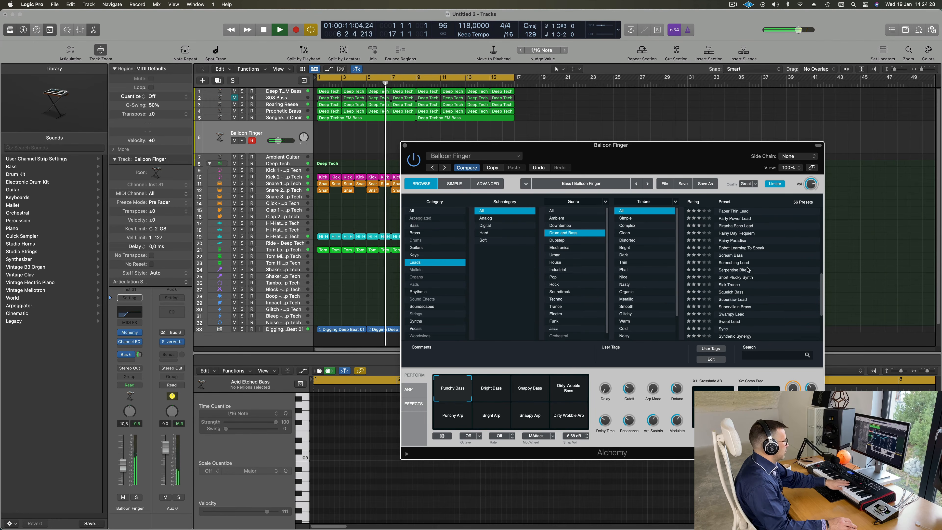
pyautogui.scroll(-10, 741, 225)
pyautogui.click(742, 228)
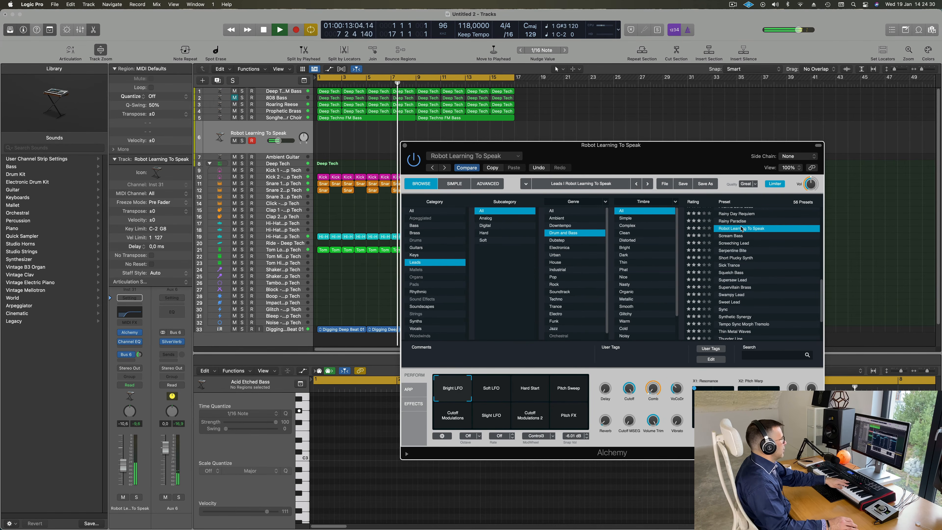
pyautogui.click(732, 243)
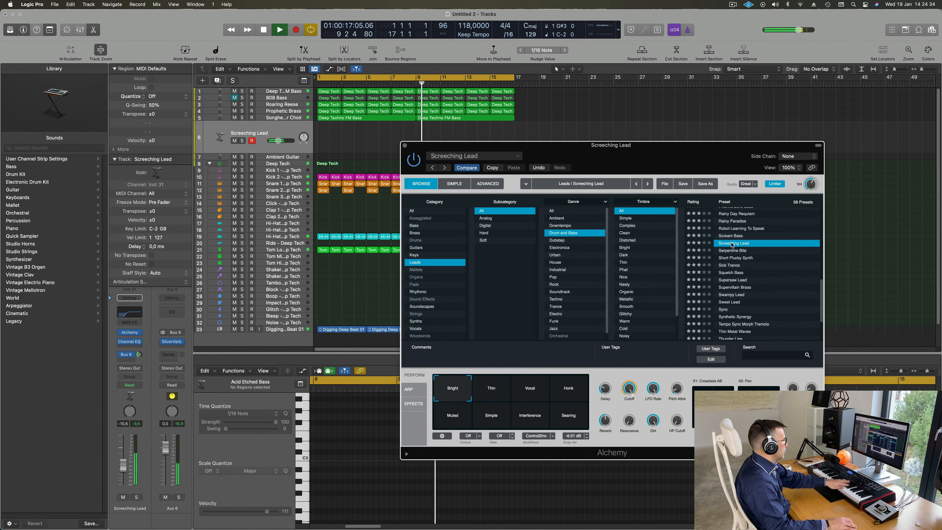
# Step: Lower the track volume to about -16.2 dB while auditioning Screeching Lead's Vocal snapshot
pyautogui.moveTo(275, 141); pyautogui.dragTo(274, 141)
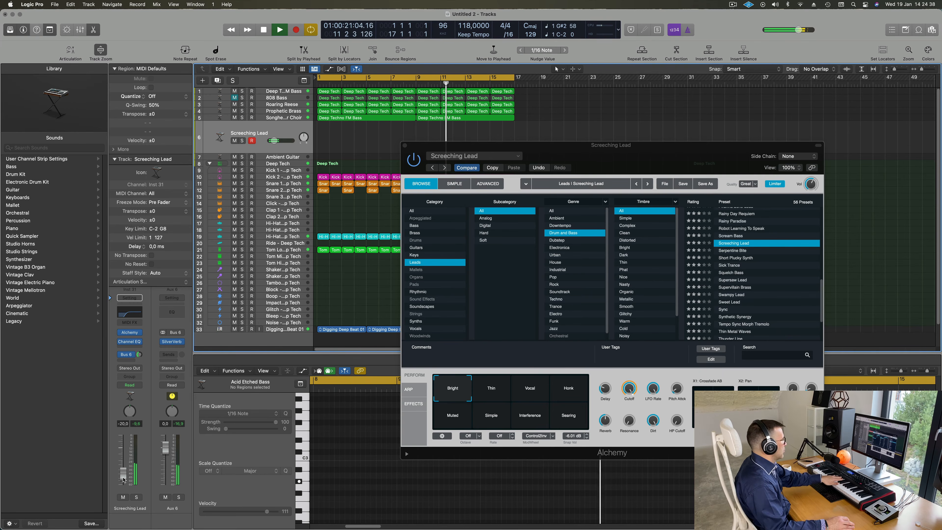
pyautogui.click(536, 394)
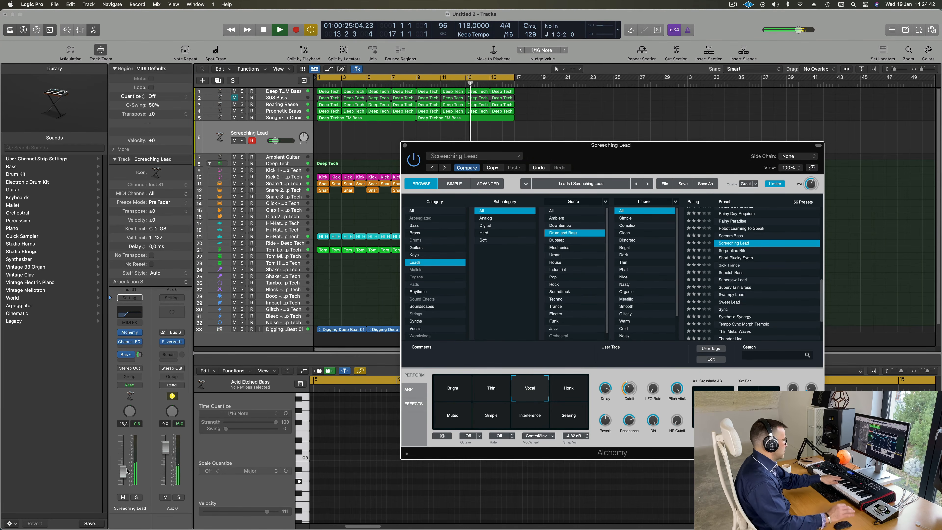
pyautogui.moveTo(127, 471); pyautogui.dragTo(126, 470)
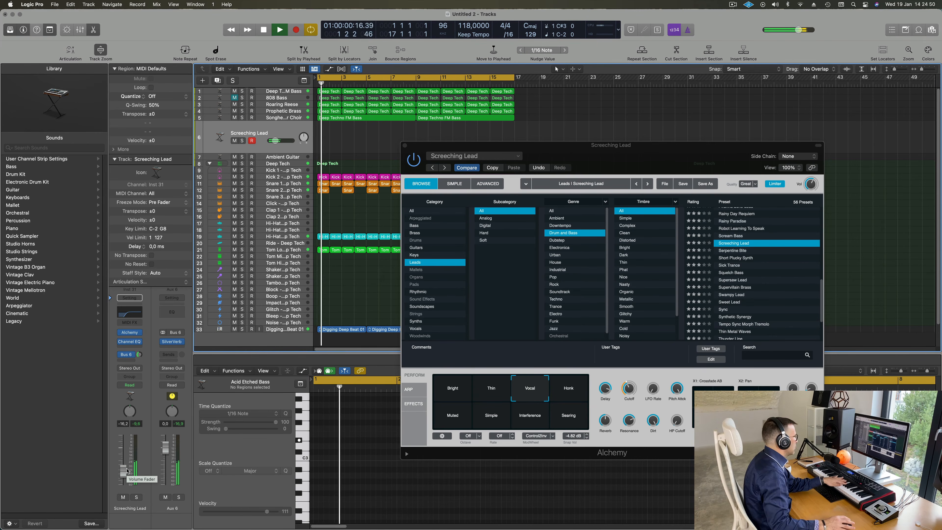
# Step: Compare Screeching Lead's Honk, Muted, Simple, Interference and Searing snapshots
pyautogui.click(569, 389)
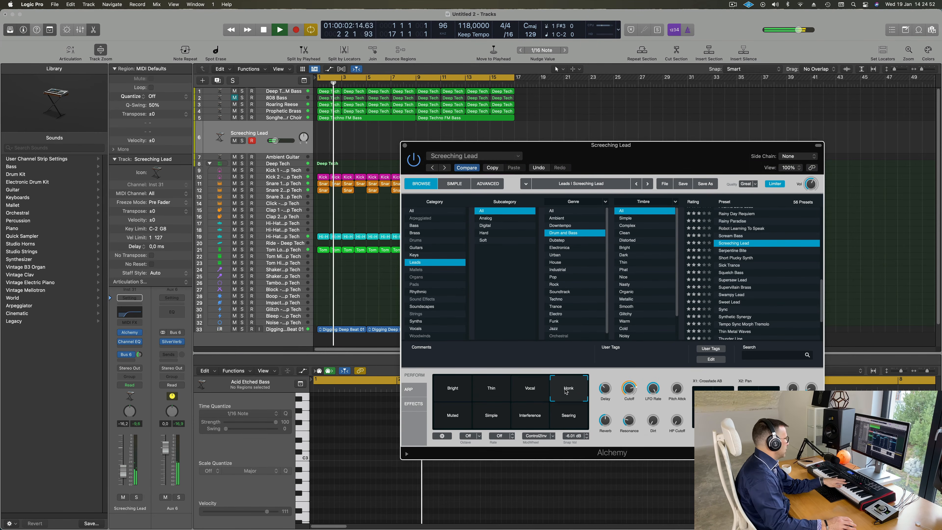
pyautogui.click(458, 425)
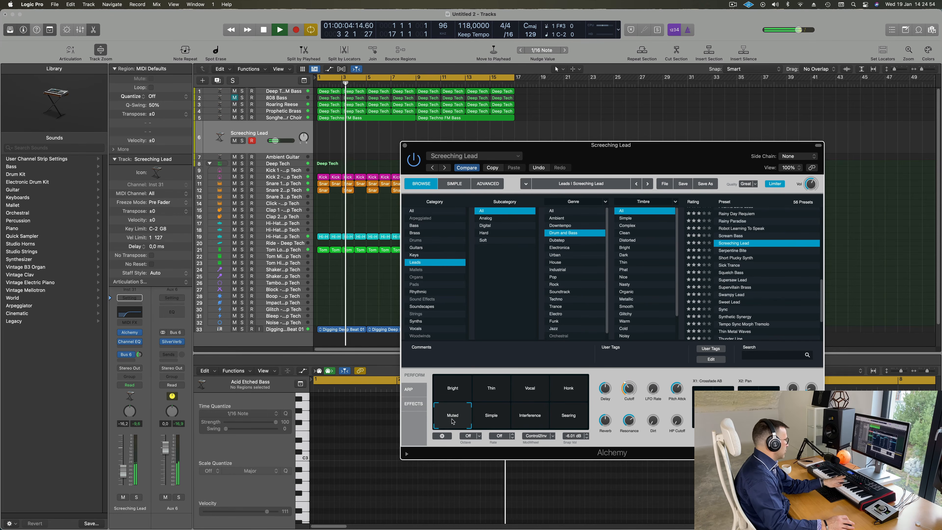
pyautogui.click(491, 417)
pyautogui.click(530, 415)
pyautogui.click(572, 418)
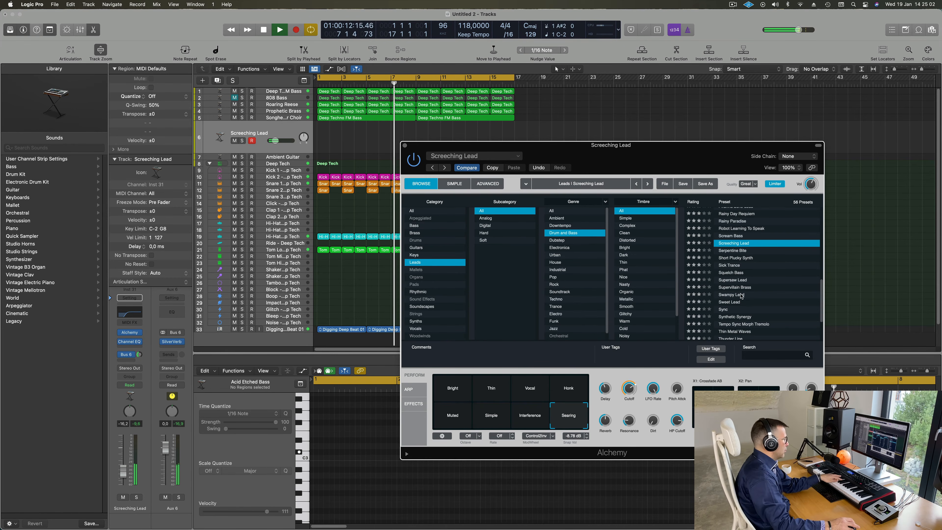
# Step: Audition Serpentine Bite, then load Short Plucky Synth and choose its Smokey snapshot
pyautogui.click(737, 251)
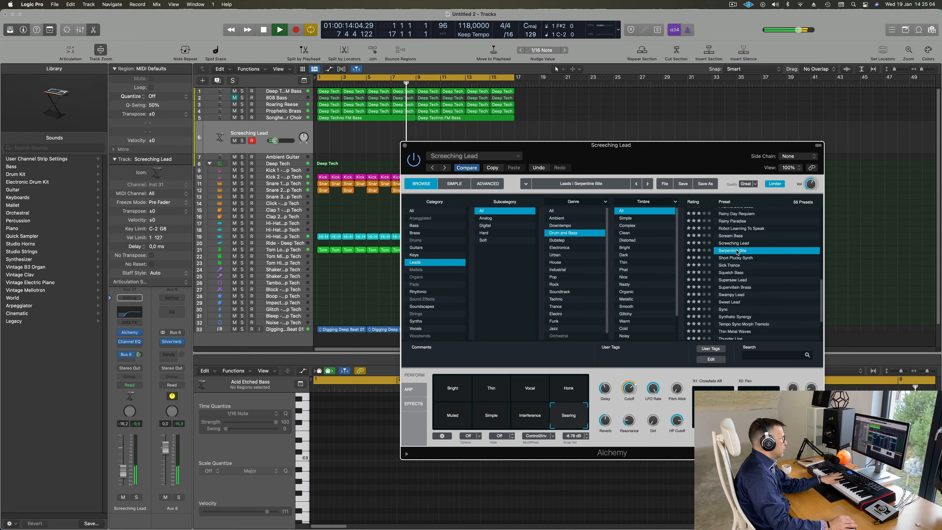
pyautogui.click(741, 258)
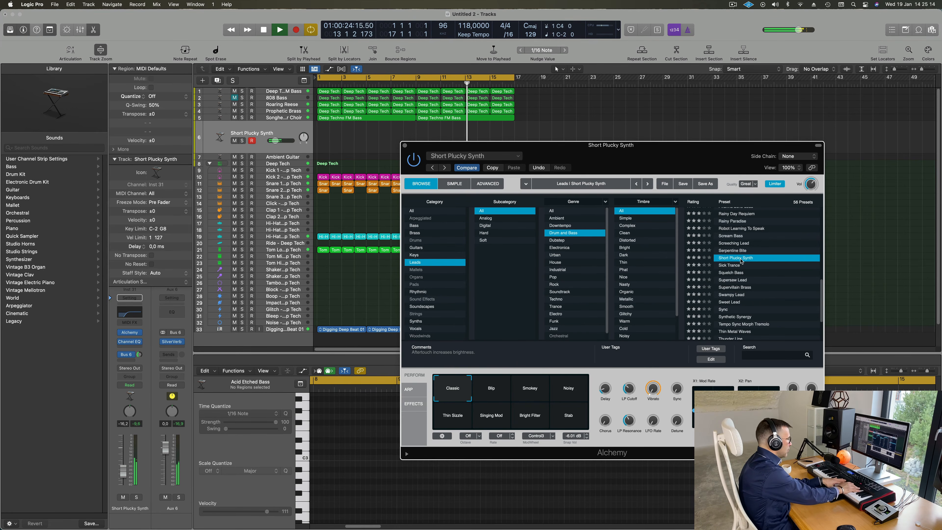
pyautogui.click(530, 389)
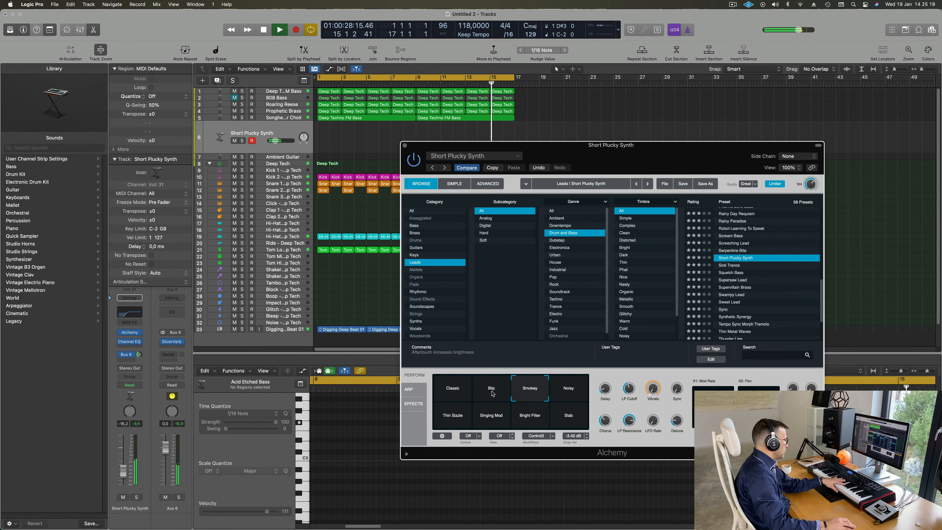
# Step: Record an improvised melody on the Short Plucky Synth track from bar 5 to bar 17, then stop
pyautogui.press('XF86AudioRaiseVolume')
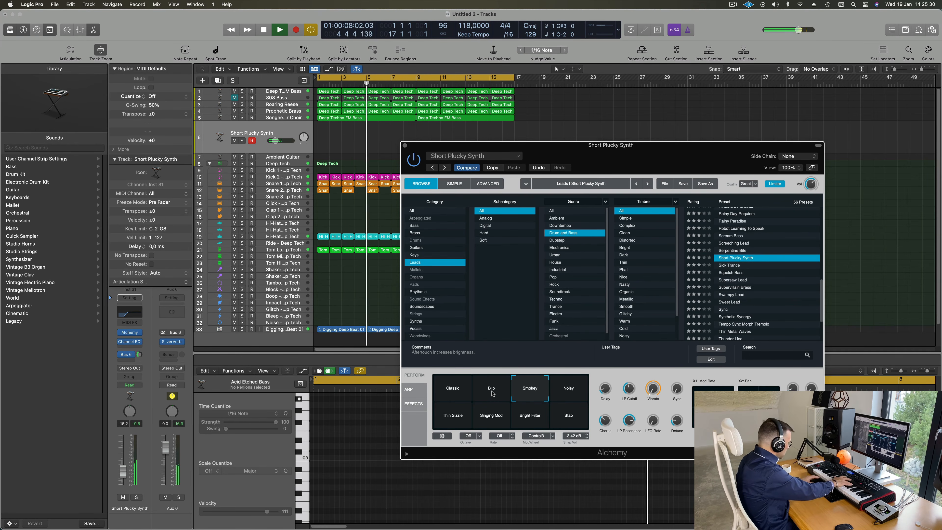
pyautogui.press('r')
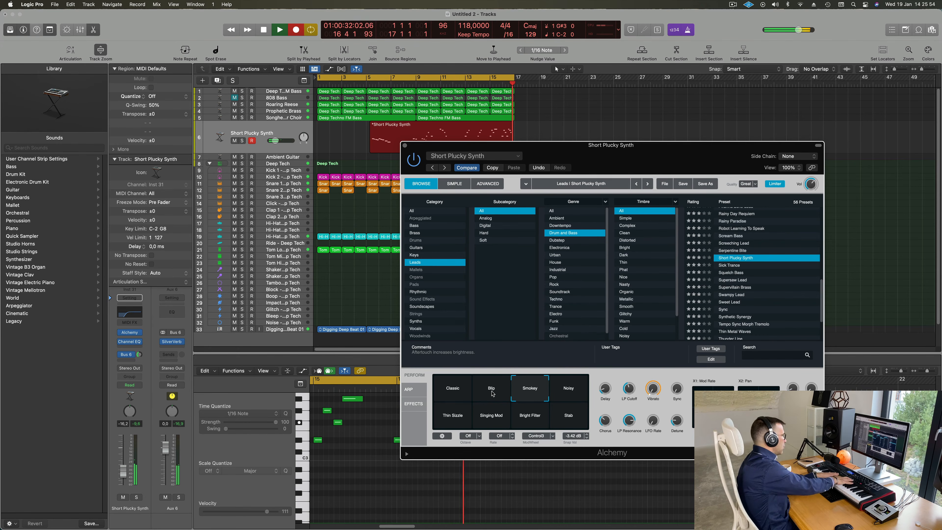
pyautogui.press('space')
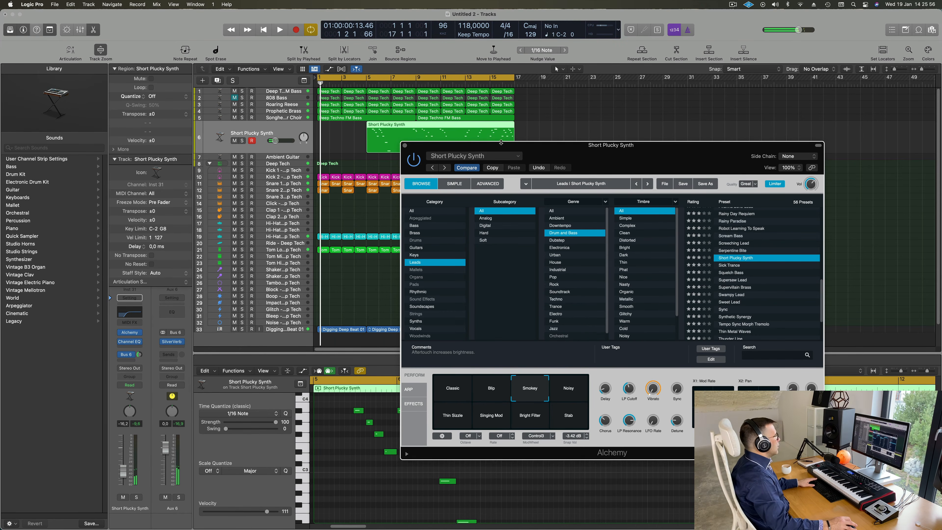
# Step: Uncover the recorded Short Plucky Synth region and cut it at bar 16, splitting the notes that cross the cut
pyautogui.moveTo(500, 143); pyautogui.dragTo(455, 185)
pyautogui.press('space')
pyautogui.press('space')
pyautogui.click(499, 130)
pyautogui.press('space')
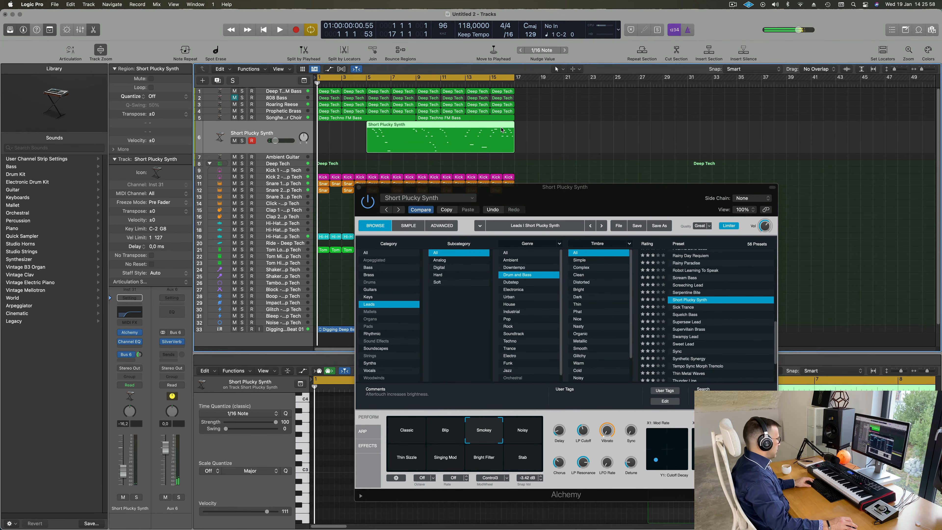
pyautogui.press('space')
pyautogui.moveTo(515, 128); pyautogui.dragTo(497, 149)
pyautogui.press('Delete')
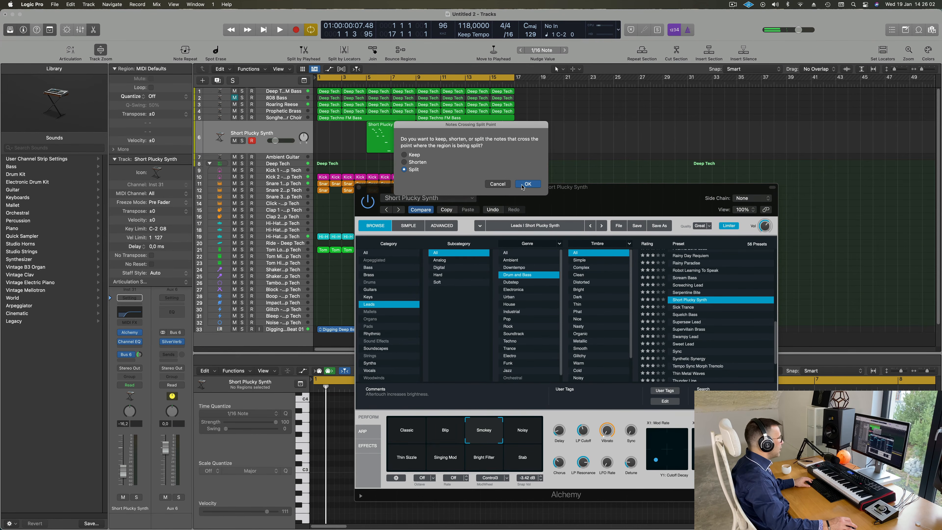
pyautogui.press('Return')
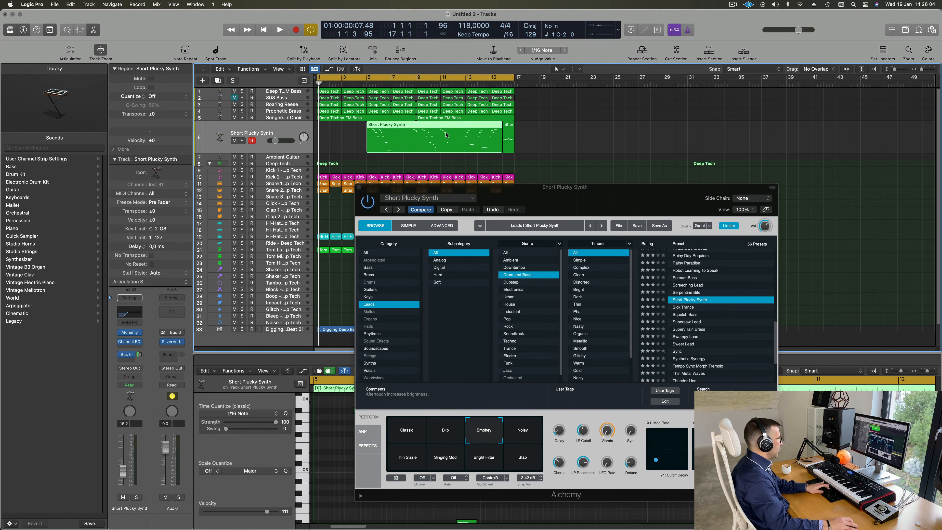
# Step: Delete the longer first part of the recording and move the remaining one-bar region to bar 1
pyautogui.press('Delete')
pyautogui.moveTo(508, 127); pyautogui.dragTo(324, 127)
pyautogui.press('space')
pyautogui.moveTo(583, 185); pyautogui.dragTo(841, 138)
pyautogui.press('space')
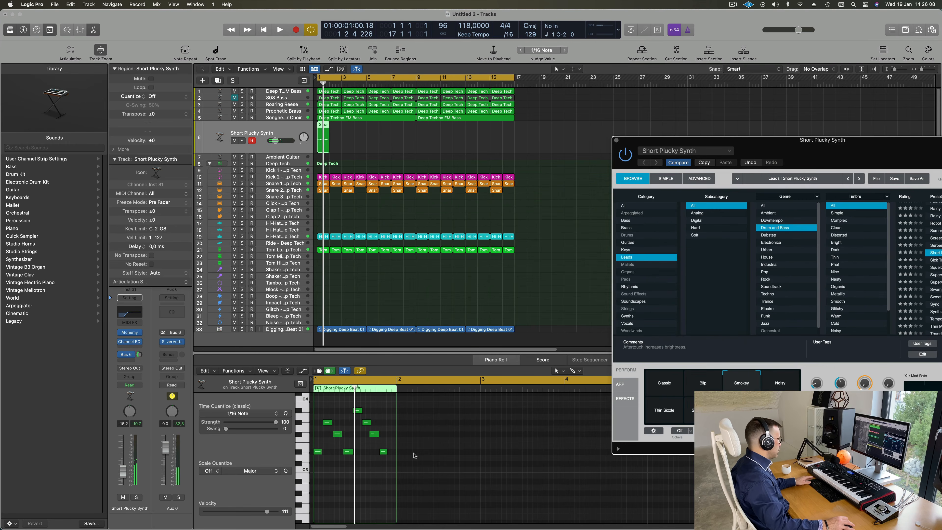
# Step: Quantize all notes of the one-bar Short Plucky Synth region to 1/16 notes and play it back
pyautogui.click(364, 502)
pyautogui.press('super+a')
pyautogui.press('space')
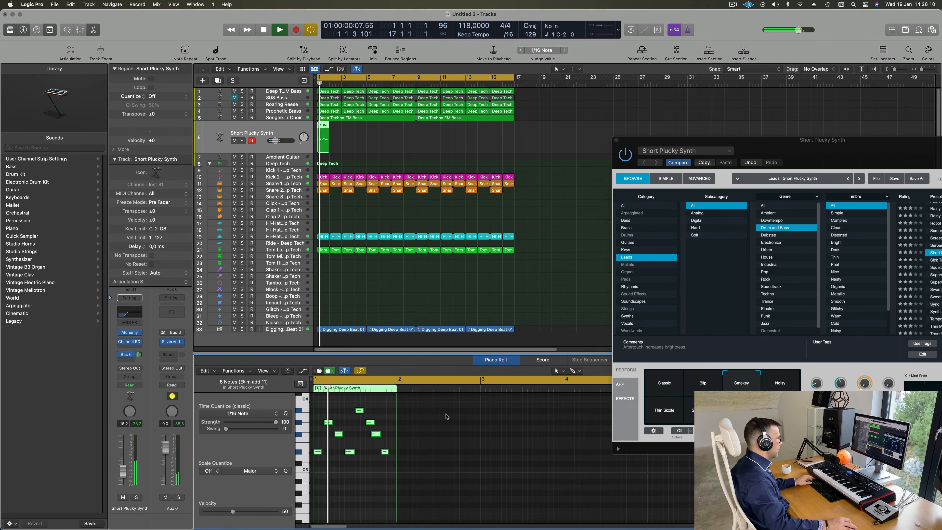
pyautogui.moveTo(805, 152); pyautogui.dragTo(644, 165)
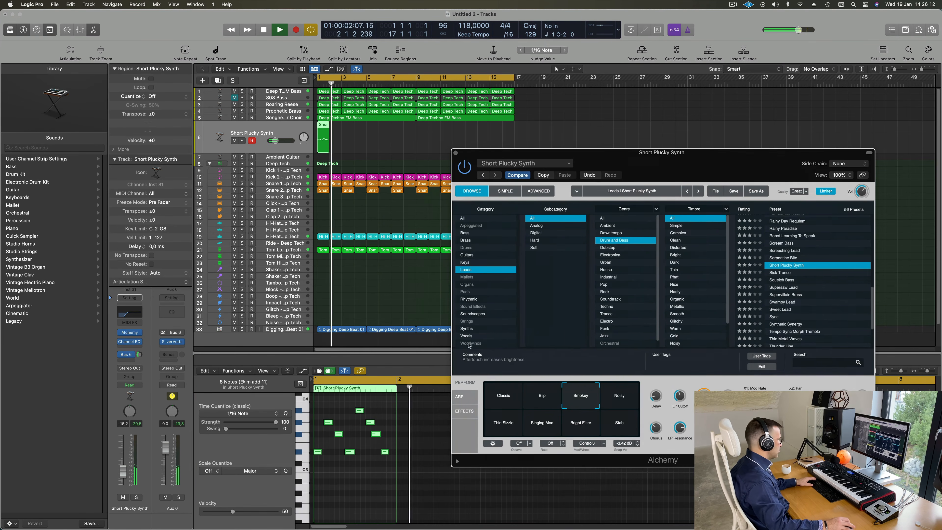
# Step: Move the last two notes of the one-bar Short Plucky Synth region a 1/16 note later and play the pattern back
pyautogui.scroll(5, 367, 461)
pyautogui.press('space')
pyautogui.scroll(-2, 419, 459)
pyautogui.press('Return')
pyautogui.press('space')
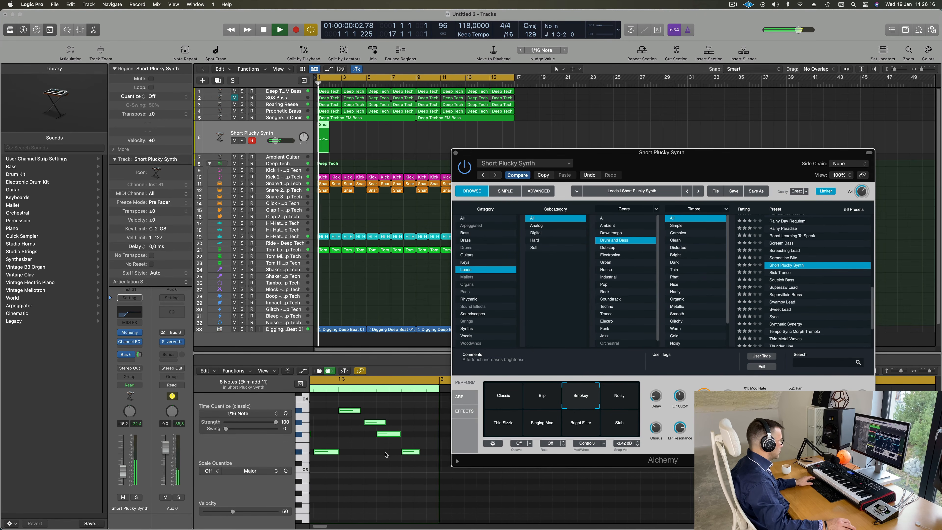
pyautogui.moveTo(424, 432); pyautogui.dragTo(406, 461)
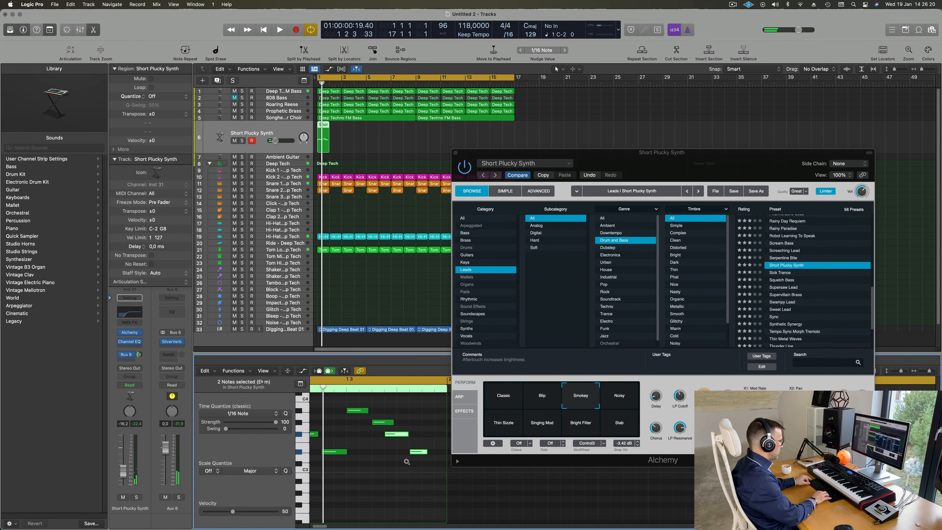
pyautogui.press('v')
pyautogui.press('space')
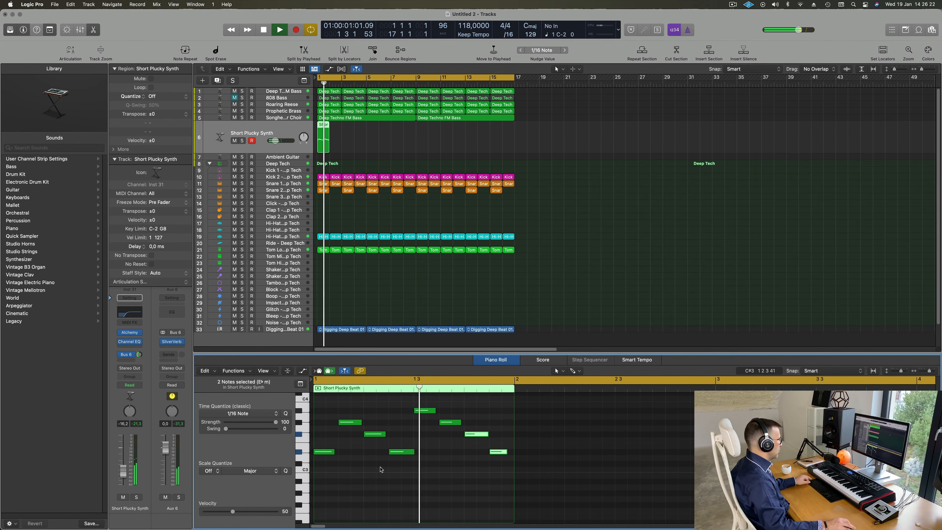
pyautogui.press('space')
pyautogui.press('space')
# Step: Repeat the one-bar Short Plucky Synth region until it fills bars 1 to 16
pyautogui.moveTo(368, 137); pyautogui.dragTo(325, 141)
pyautogui.press('space')
pyautogui.press('space')
pyautogui.press('super+r')
pyautogui.press('super+r')
pyautogui.press('super+r')
pyautogui.press('super+r')
pyautogui.press('super+r')
pyautogui.press('super+r')
pyautogui.press('super+r')
pyautogui.press('super+r')
pyautogui.press('super+r')
pyautogui.press('super+r')
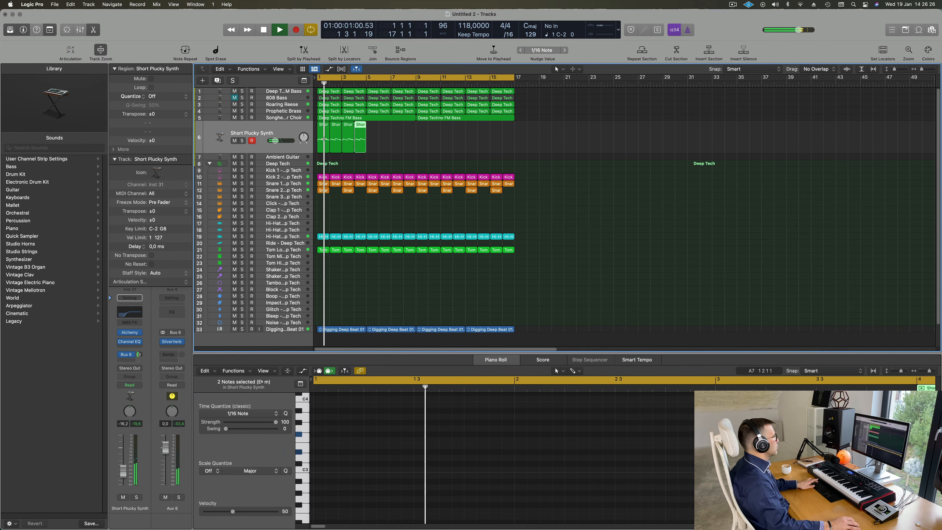
pyautogui.press('super+r')
pyautogui.press('super+r')
pyautogui.press('super+r')
pyautogui.press('super+r')
pyautogui.press('super+r')
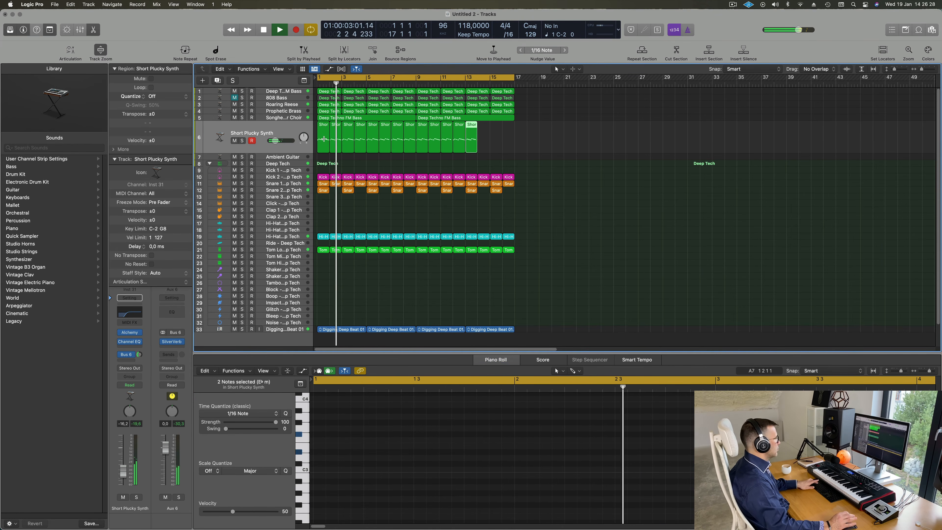
pyautogui.press('space')
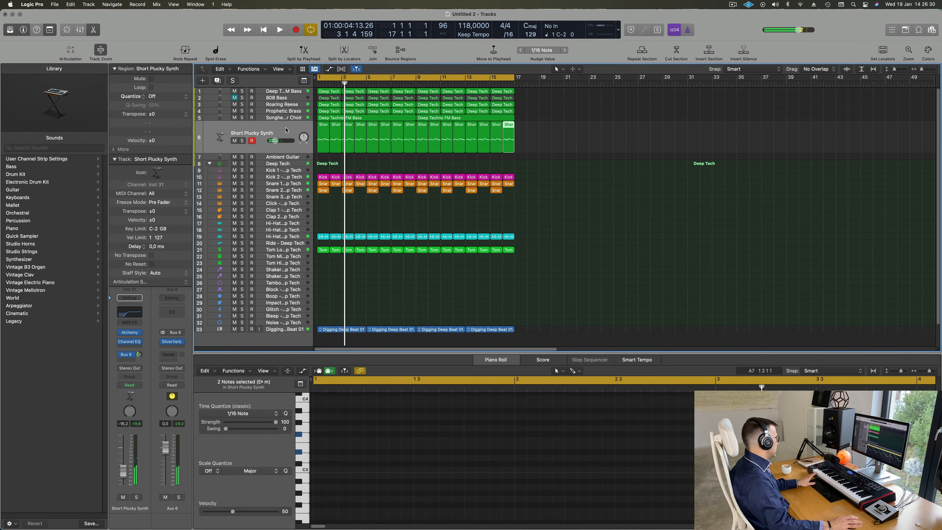
# Step: Play the arrangement, try the Noisy and Stab snapshots in the Short Plucky Synth's Alchemy, and set the track volume to -12.4 dB
pyautogui.click(285, 130)
pyautogui.press('space')
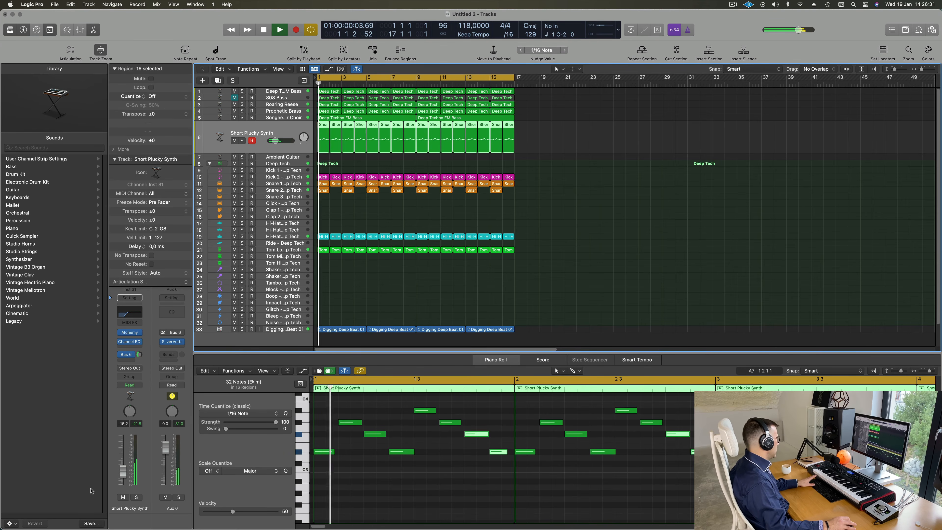
pyautogui.click(136, 334)
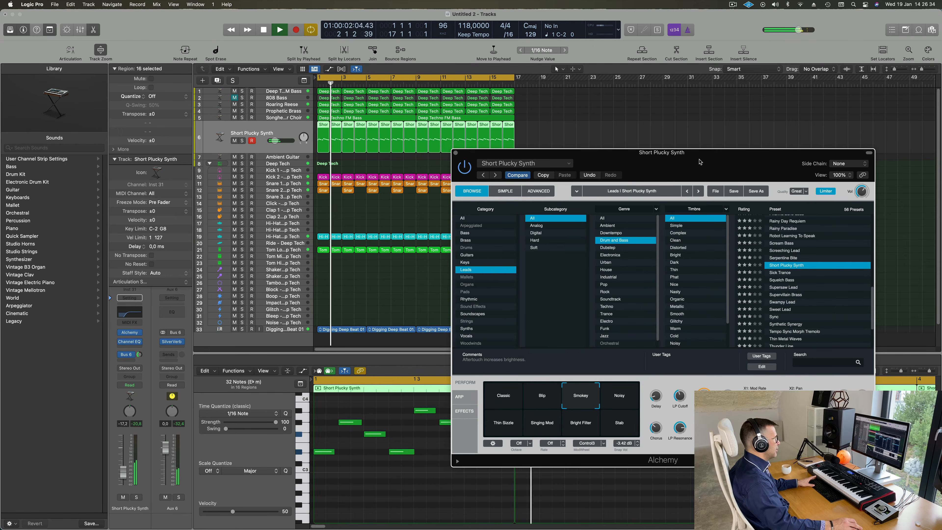
pyautogui.moveTo(699, 161); pyautogui.dragTo(553, 63)
pyautogui.click(466, 307)
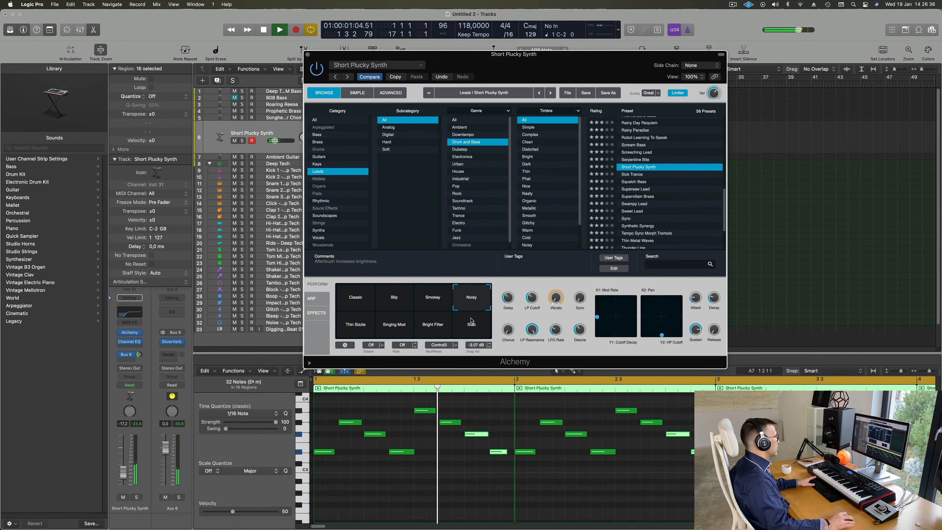
pyautogui.click(461, 325)
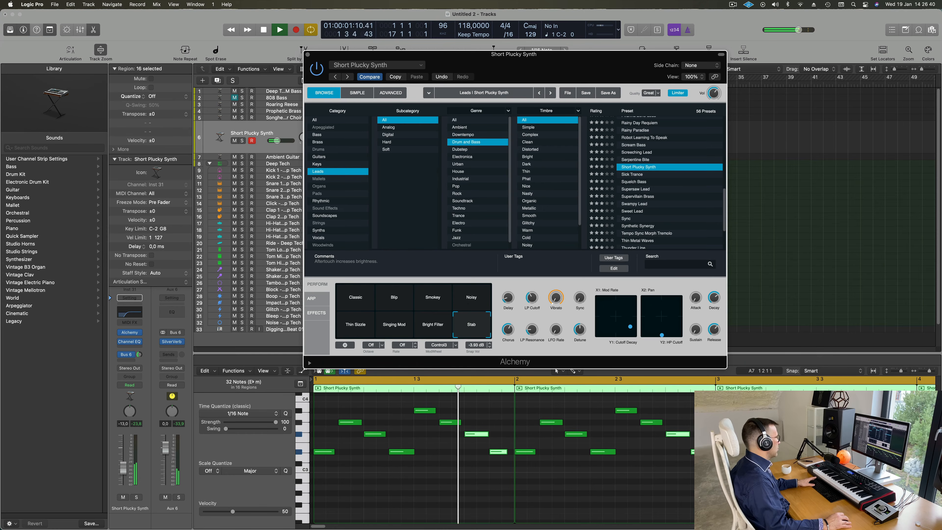
pyautogui.moveTo(122, 471); pyautogui.dragTo(121, 469)
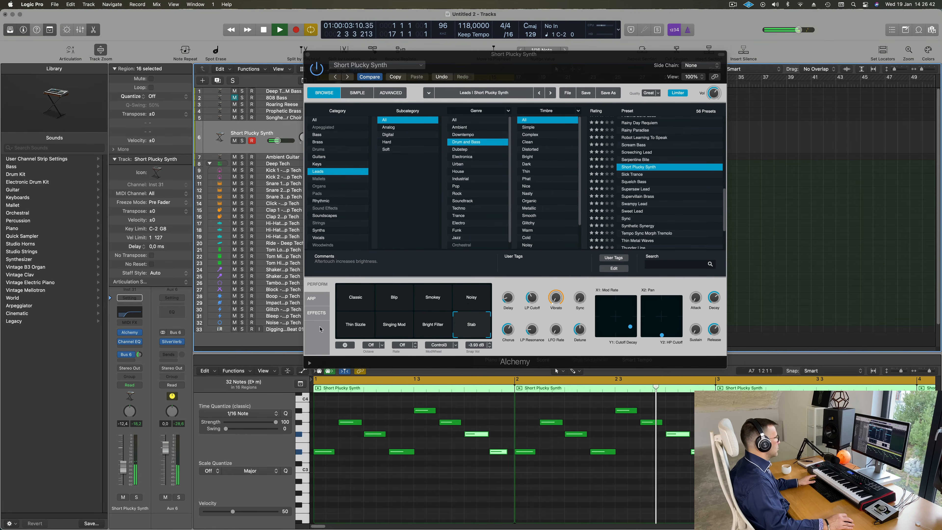
# Step: Audition the Bright Filter, Singing Mod, Thin Sizzle, Classic, Blip, Smokey and Noisy snapshots in Alchemy during playback
pyautogui.click(420, 338)
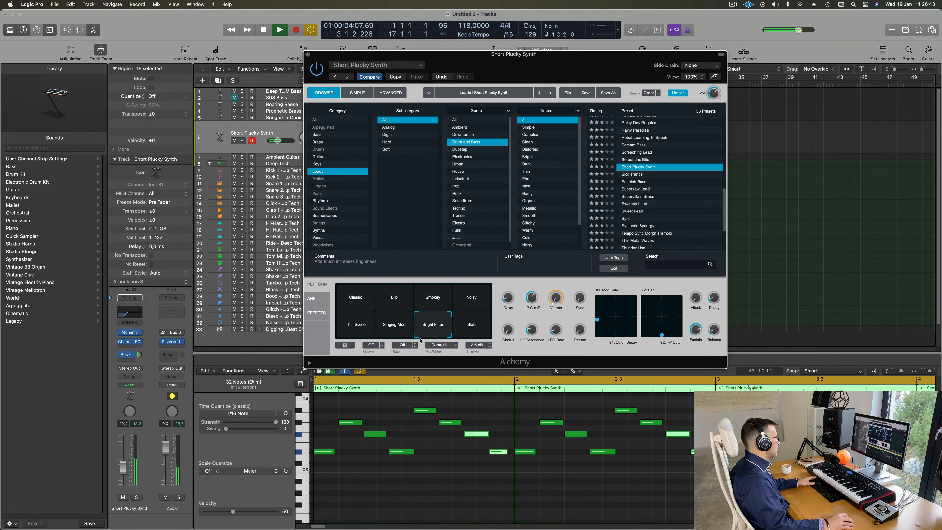
pyautogui.click(391, 330)
pyautogui.click(356, 322)
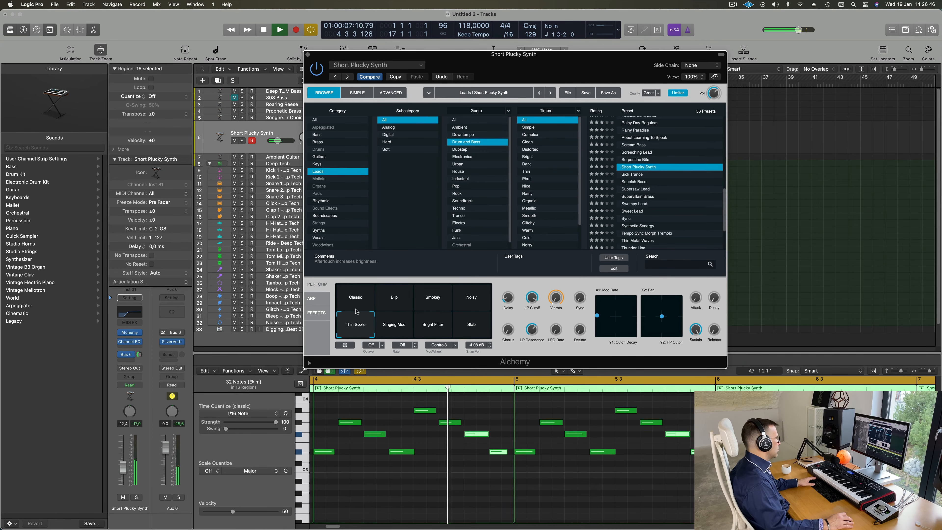
pyautogui.click(356, 305)
pyautogui.click(390, 292)
pyautogui.click(439, 296)
pyautogui.click(482, 294)
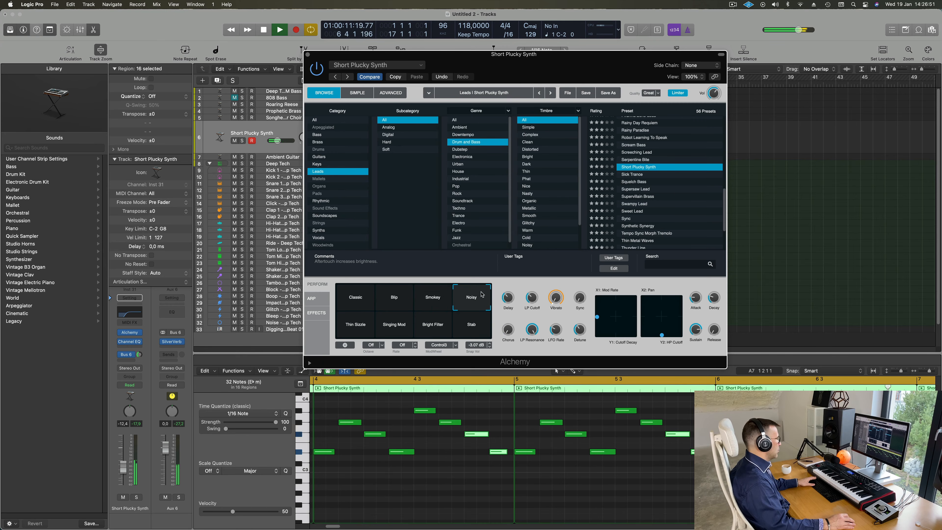
# Step: Blend the Smokey, Noisy, Bright Filter and Stab snapshots, setting the track volume to -11.0 dB and the Bus 6 send to about -8.3 dB
pyautogui.click(450, 306)
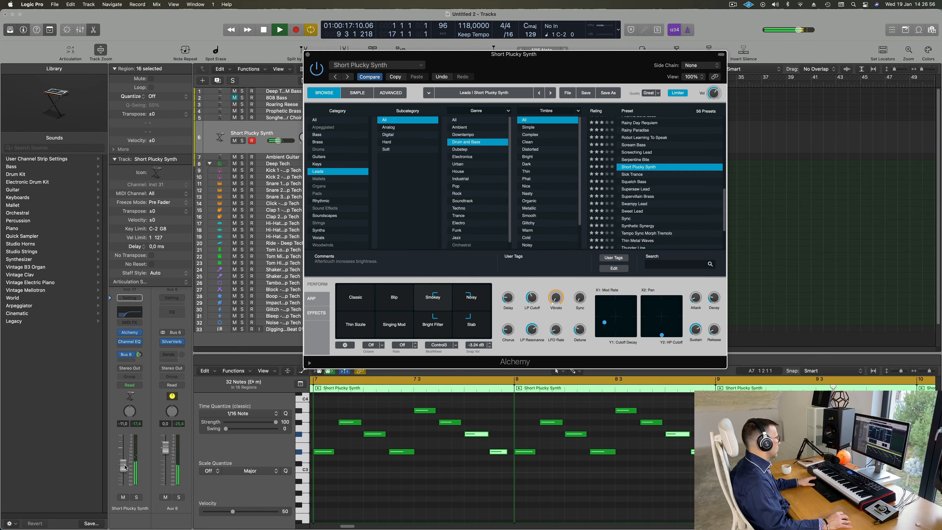
pyautogui.click(126, 467)
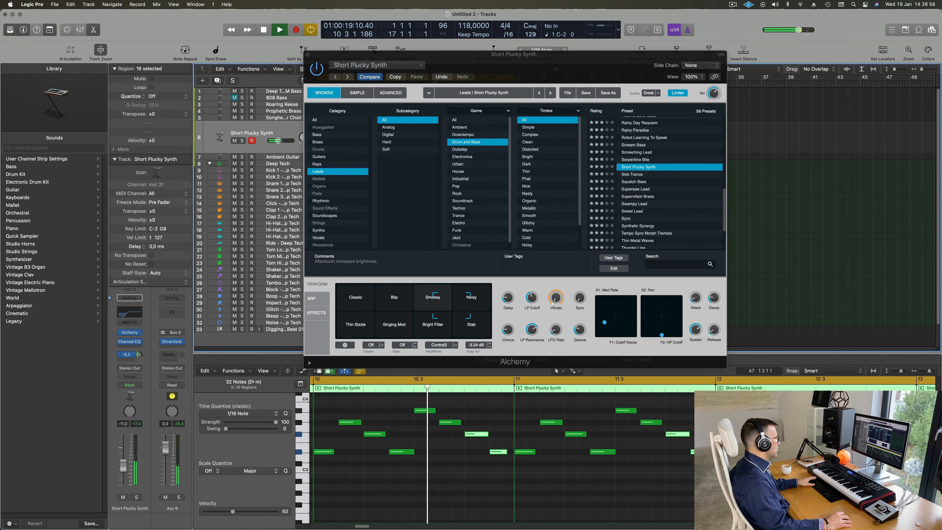
pyautogui.moveTo(590, 105); pyautogui.dragTo(802, 121)
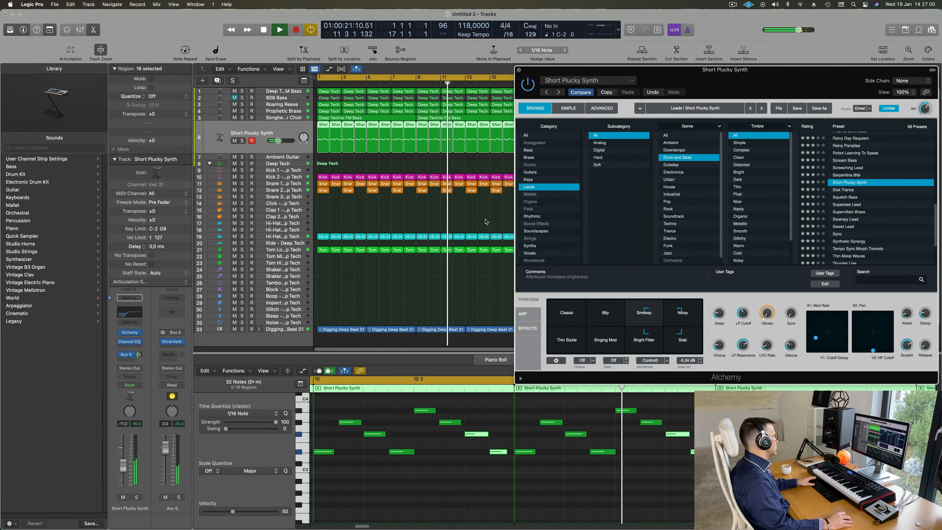
# Step: Insert a Compressor on the Short Plucky Synth track and set its side chain to Kick 2 - Deep Tech (Inst 3)
pyautogui.click(131, 349)
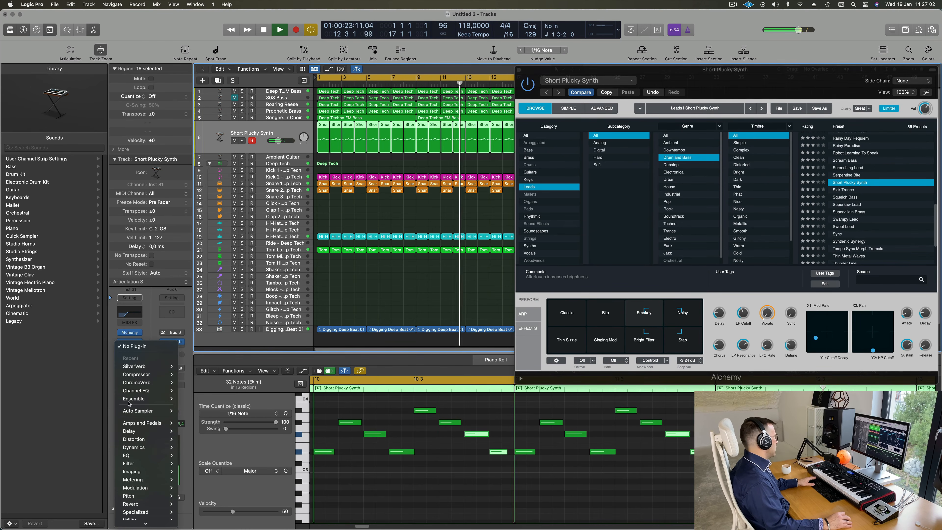
pyautogui.click(195, 383)
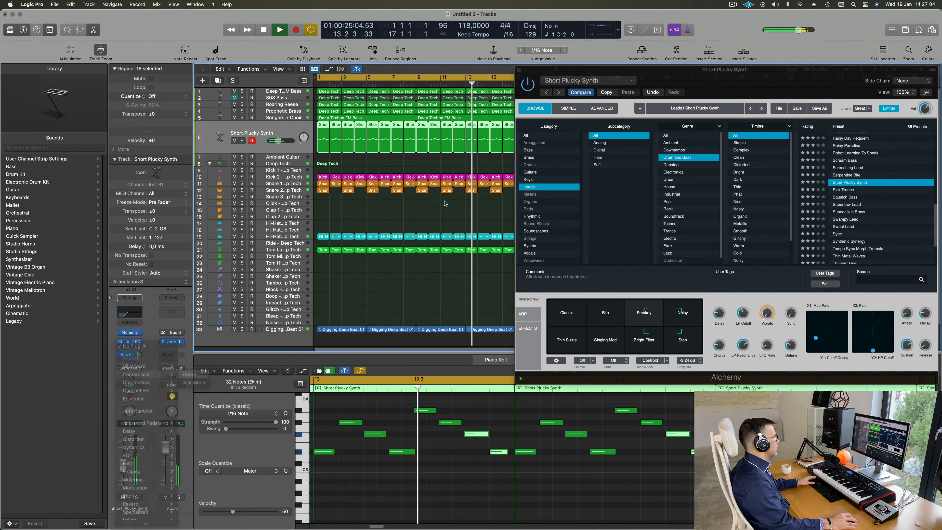
pyautogui.moveTo(641, 102); pyautogui.dragTo(609, 101)
pyautogui.click(681, 114)
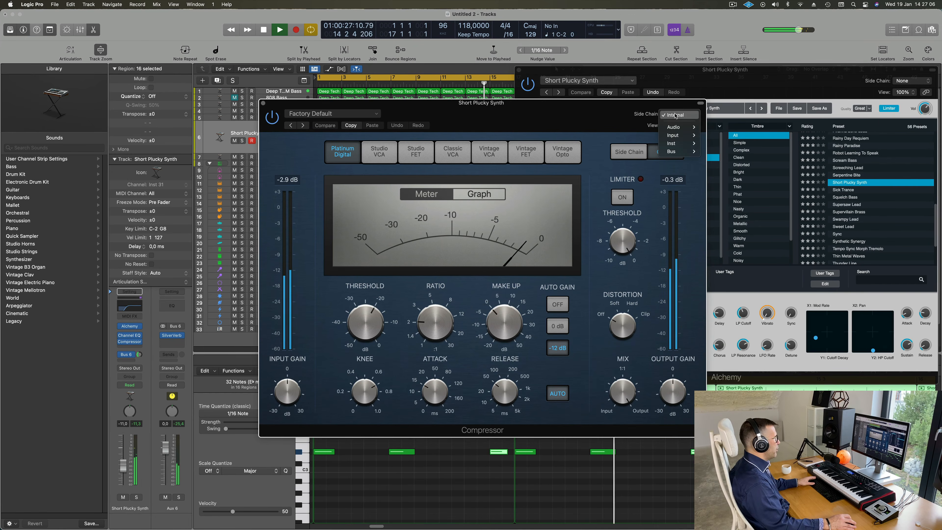
pyautogui.moveTo(683, 146)
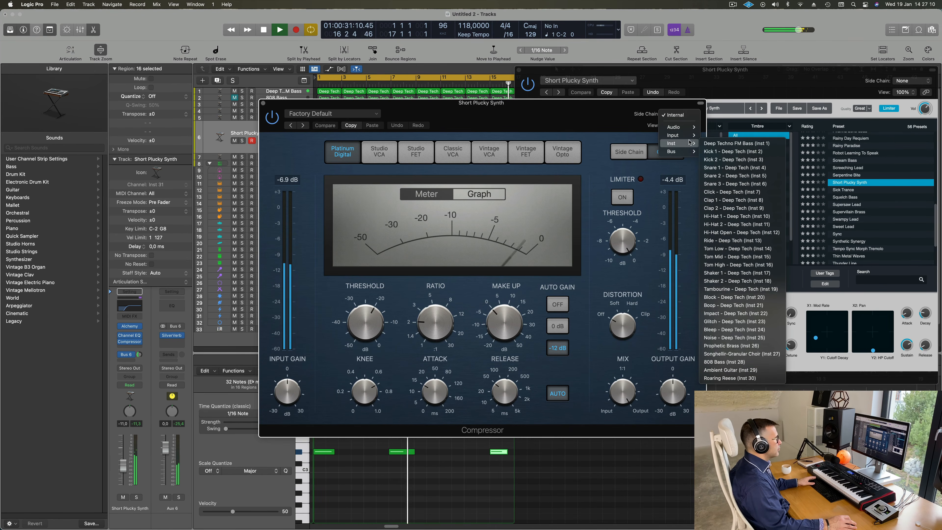
pyautogui.click(732, 160)
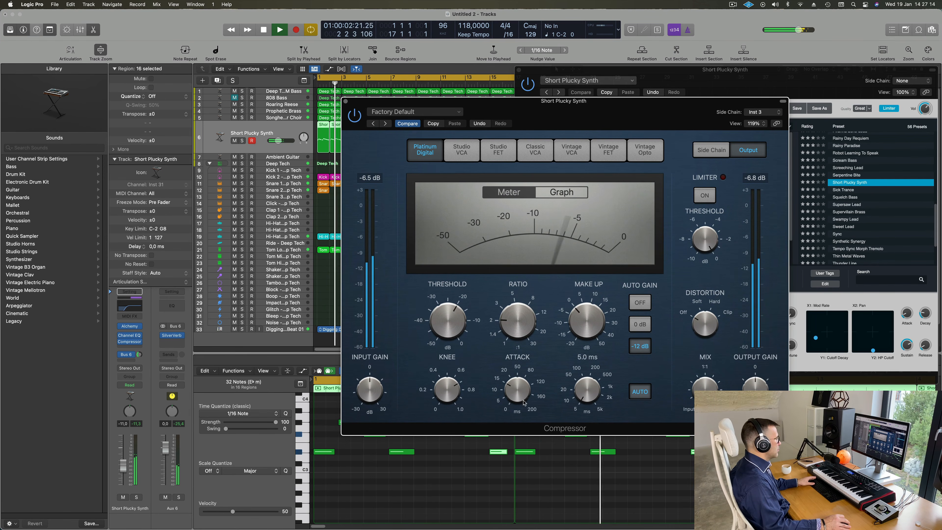
# Step: Set the compressor's release to 5 ms with automatic release off, raise the Short Plucky Synth volume, and close both plug-in windows
pyautogui.moveTo(506, 323); pyautogui.dragTo(463, 317)
pyautogui.moveTo(122, 468); pyautogui.dragTo(122, 467)
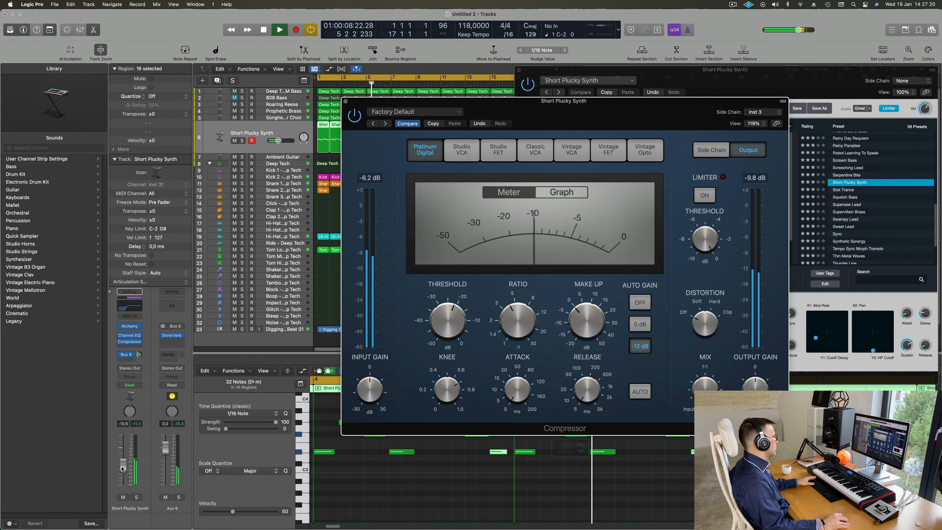
pyautogui.click(339, 111)
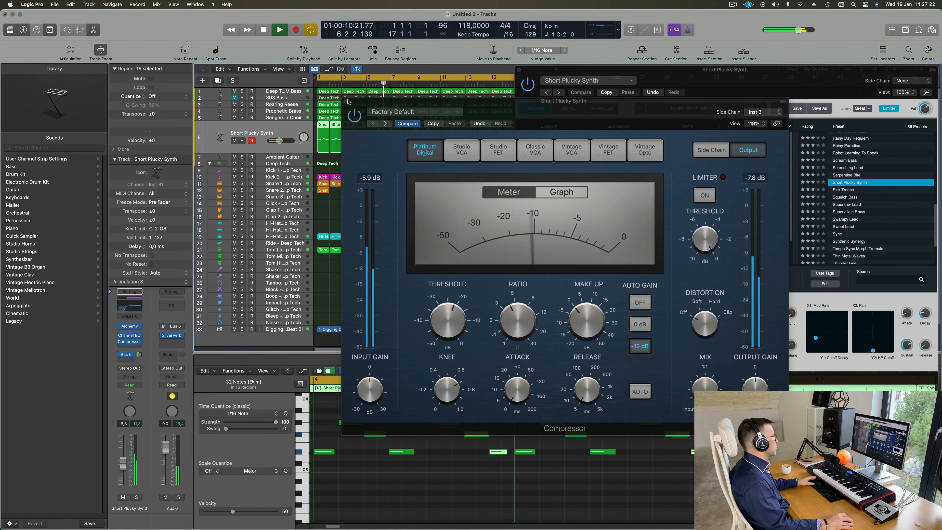
pyautogui.click(345, 102)
pyautogui.moveTo(520, 71); pyautogui.dragTo(412, 144)
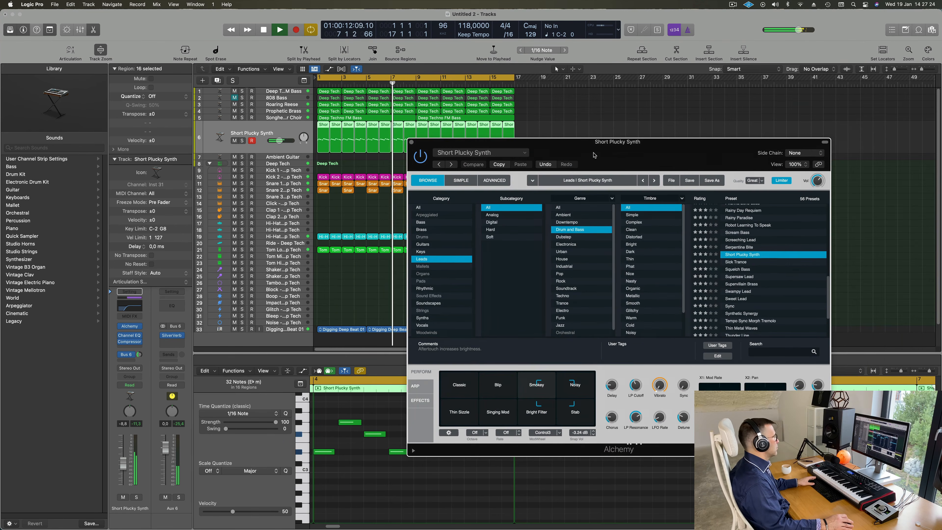
pyautogui.click(412, 144)
# Step: Toggle mutes on 808 Bass and Roaring Reese, and mute the Deep Techno FM Bass, Prophetic Brass and Songhellir-Granular Choir tracks
pyautogui.press('super+Left')
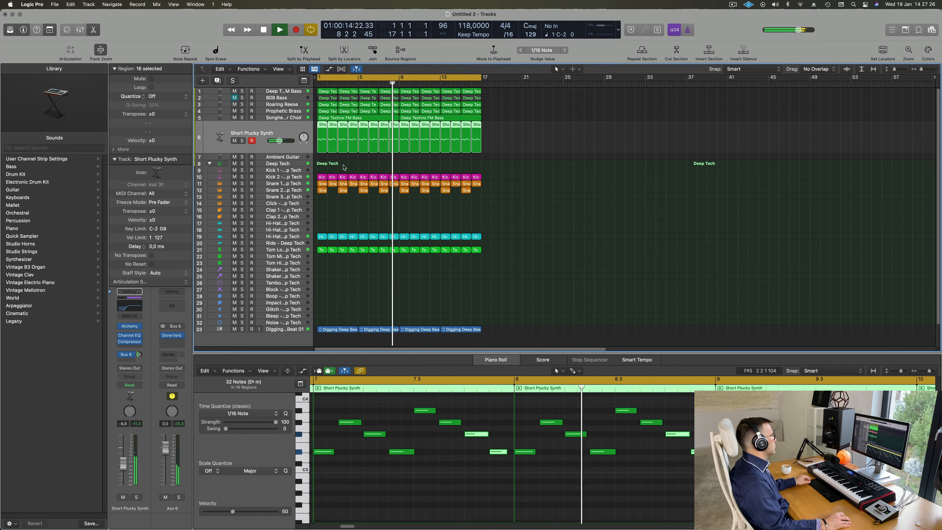
pyautogui.click(235, 98)
pyautogui.click(234, 98)
pyautogui.click(234, 92)
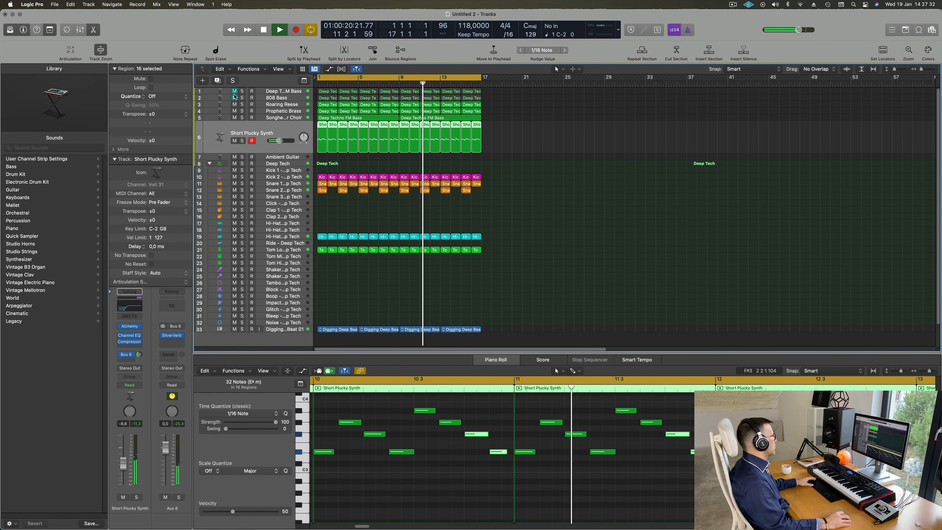
pyautogui.click(235, 105)
pyautogui.click(234, 105)
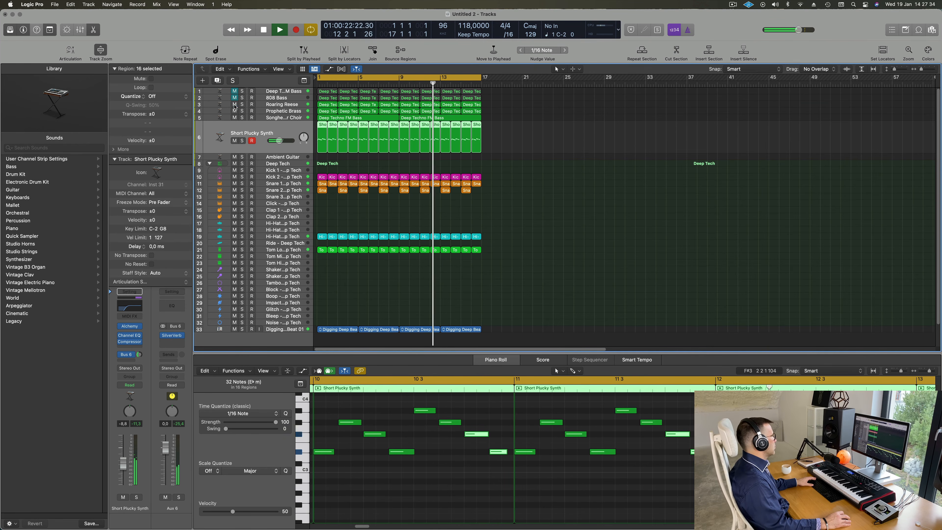
pyautogui.click(235, 111)
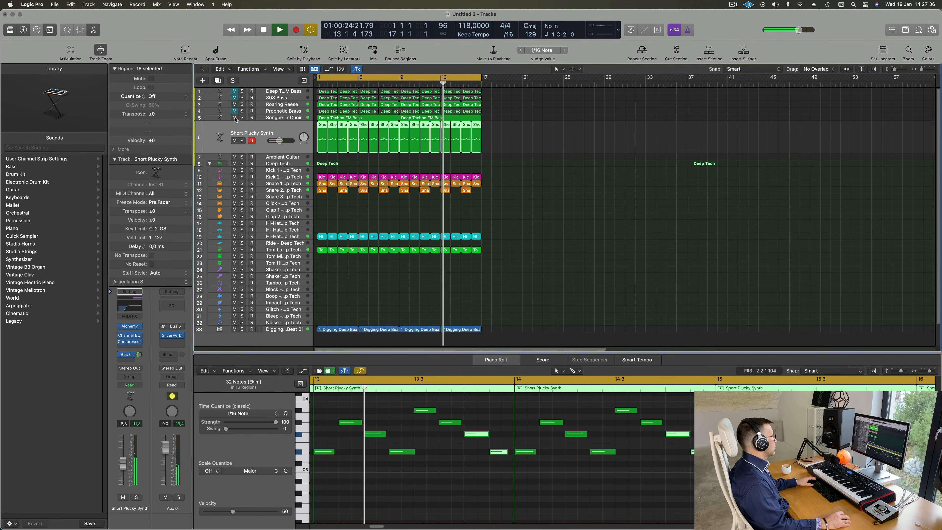
pyautogui.click(234, 118)
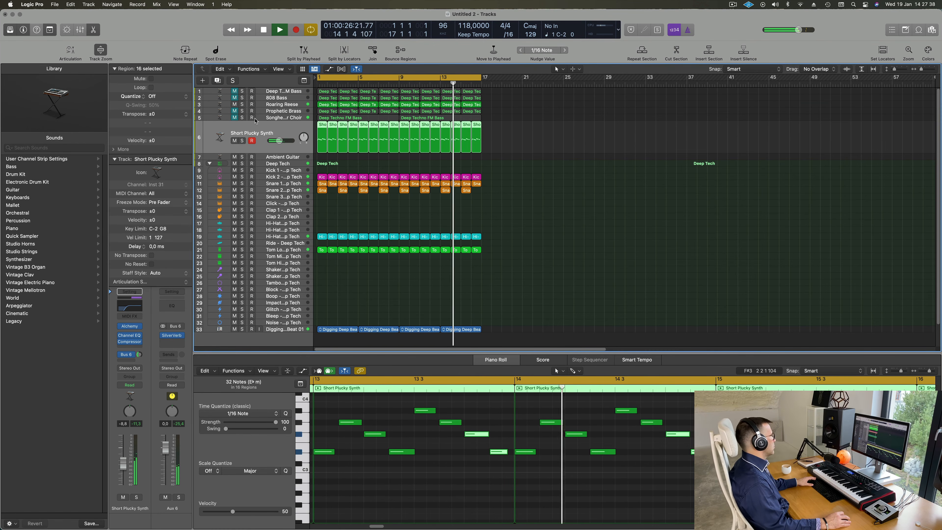
# Step: Adjust a band in the Channel EQ of the Short Plucky Synth track
pyautogui.scroll(1, 550, 174)
pyautogui.scroll(-2, 434, 162)
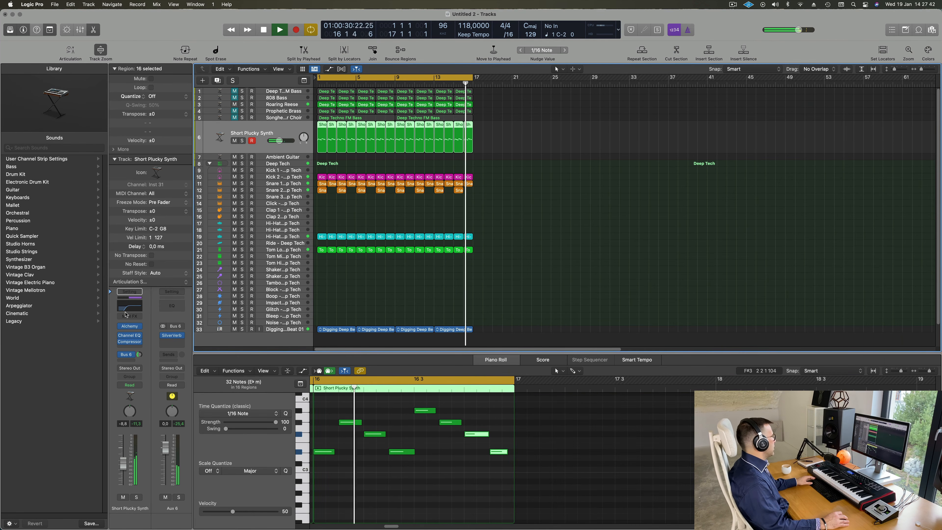
pyautogui.click(130, 336)
pyautogui.moveTo(543, 263); pyautogui.dragTo(521, 255)
# Step: Select the Roaring Reese track, restart playback from bar 1, and raise the track's volume to -7.6 dB
pyautogui.click(293, 105)
pyautogui.press('Return')
pyautogui.click(223, 105)
pyautogui.press('Return')
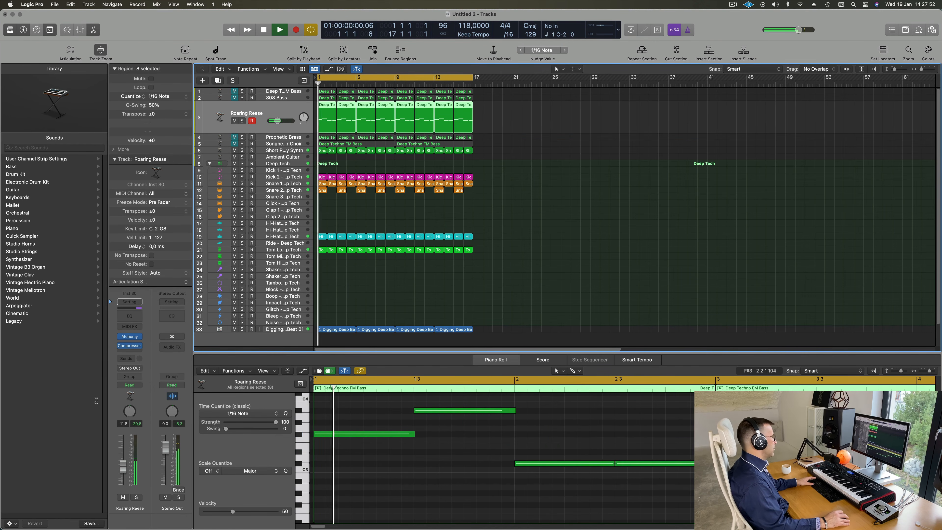
pyautogui.moveTo(125, 469); pyautogui.dragTo(124, 464)
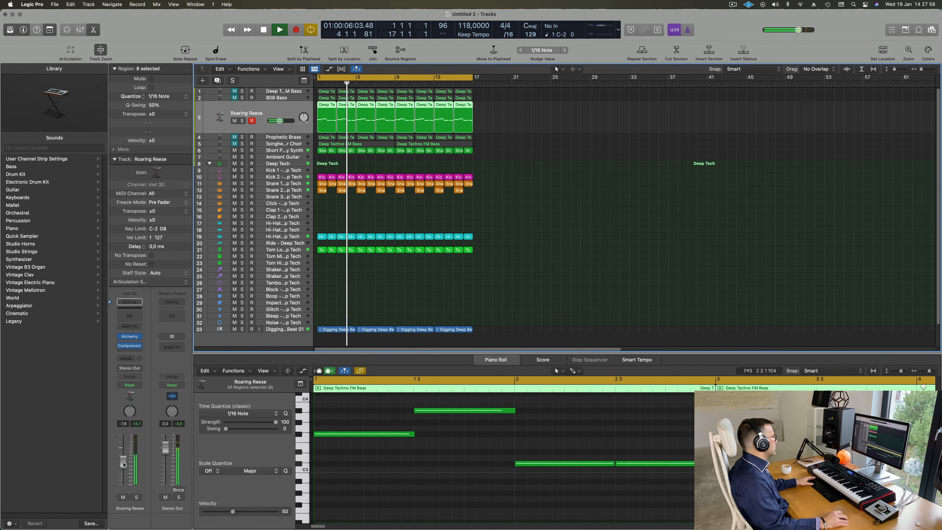
# Step: Unmute the Songhellir-Granular Choir track while the arrangement plays
pyautogui.click(284, 144)
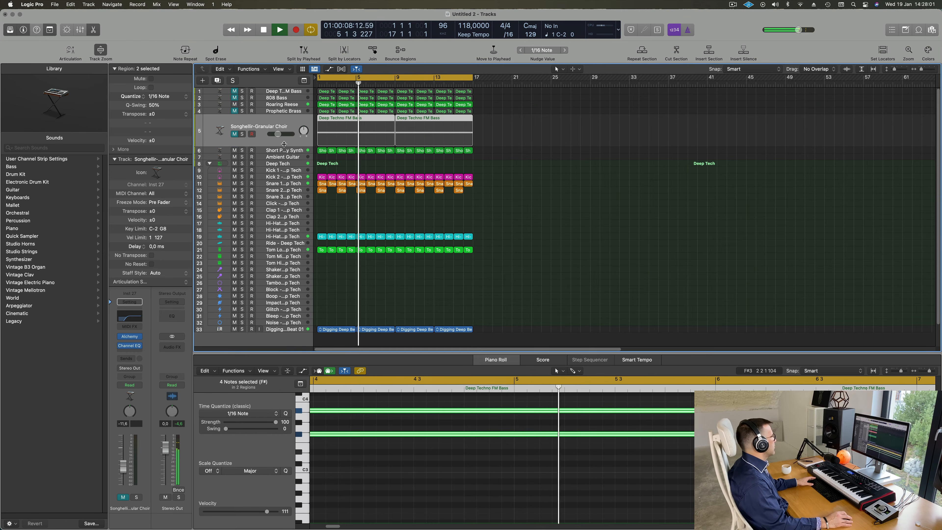
pyautogui.click(234, 135)
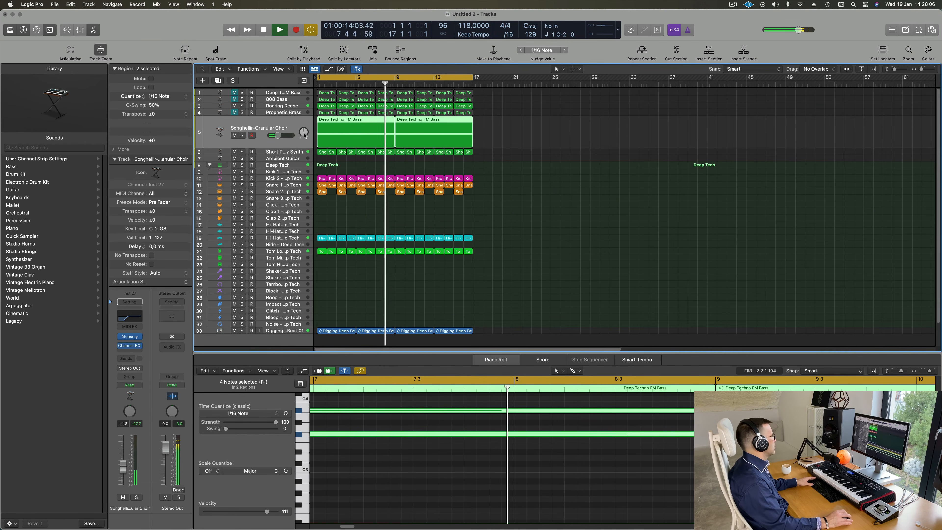
# Step: Select the Prophetic Brass track and unmute it while the arrangement plays
pyautogui.click(288, 99)
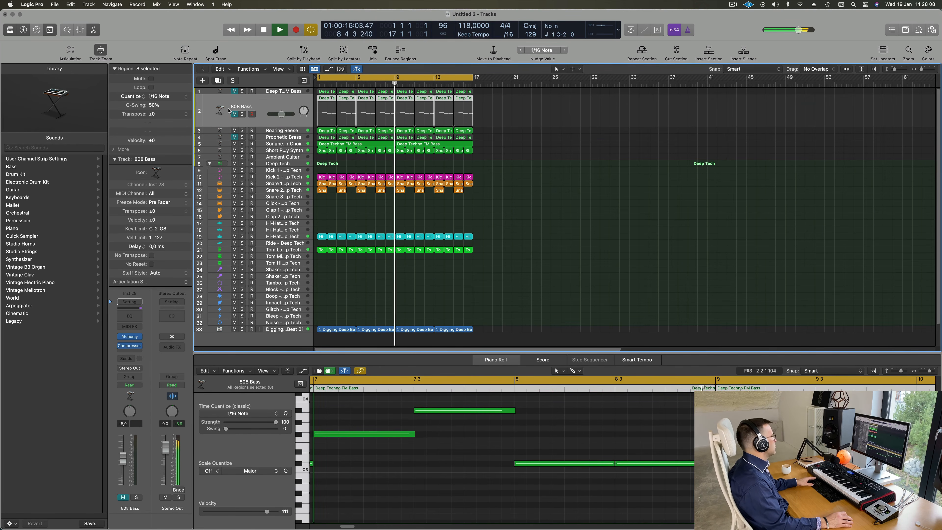
pyautogui.click(283, 139)
pyautogui.click(233, 127)
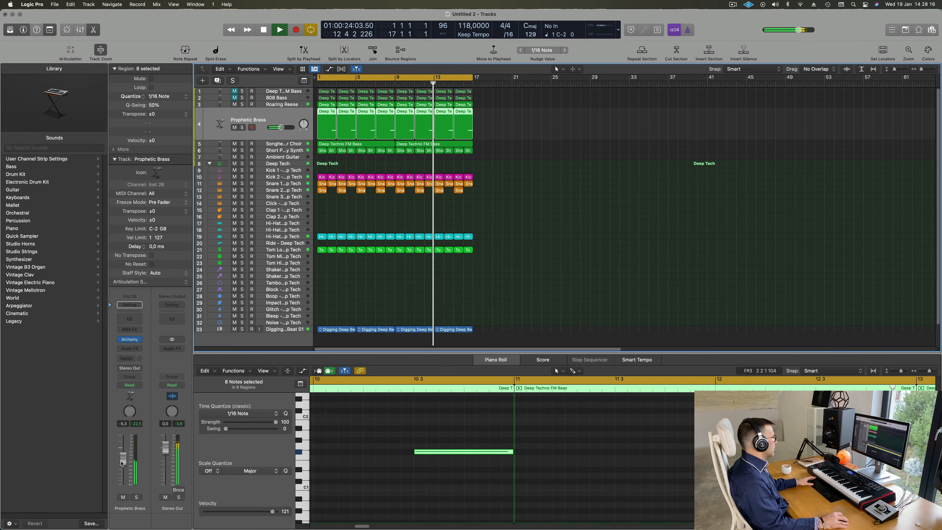
# Step: Unmute the Deep Techno FM Bass track and raise its volume to -4.3 dB
pyautogui.click(235, 91)
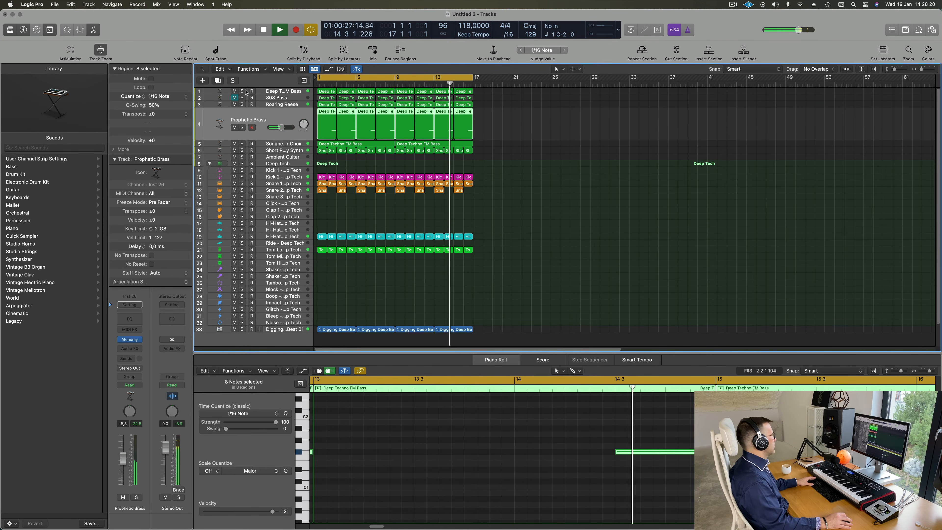
pyautogui.click(272, 93)
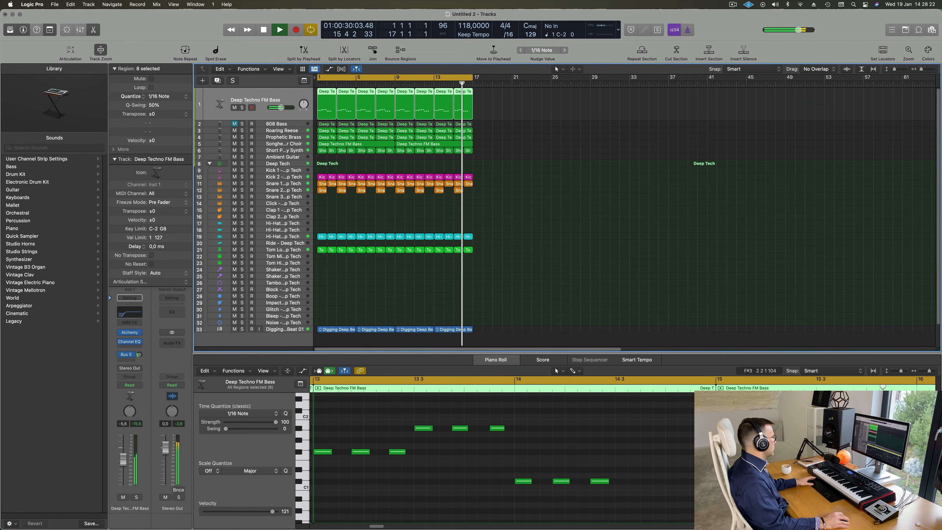
pyautogui.moveTo(123, 459); pyautogui.dragTo(122, 458)
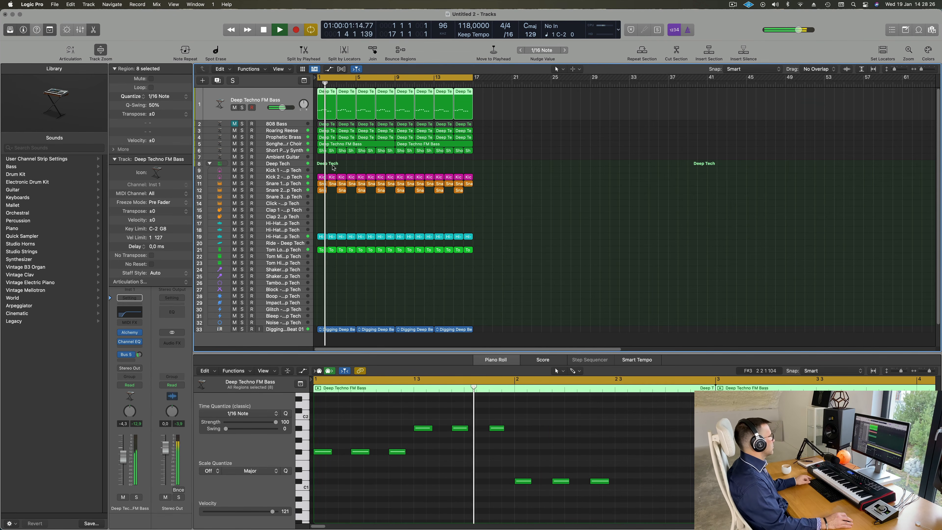
# Step: Select the Short Plucky Synth track and clear the selection of its regions while the arrangement plays
pyautogui.scroll(-2, 333, 168)
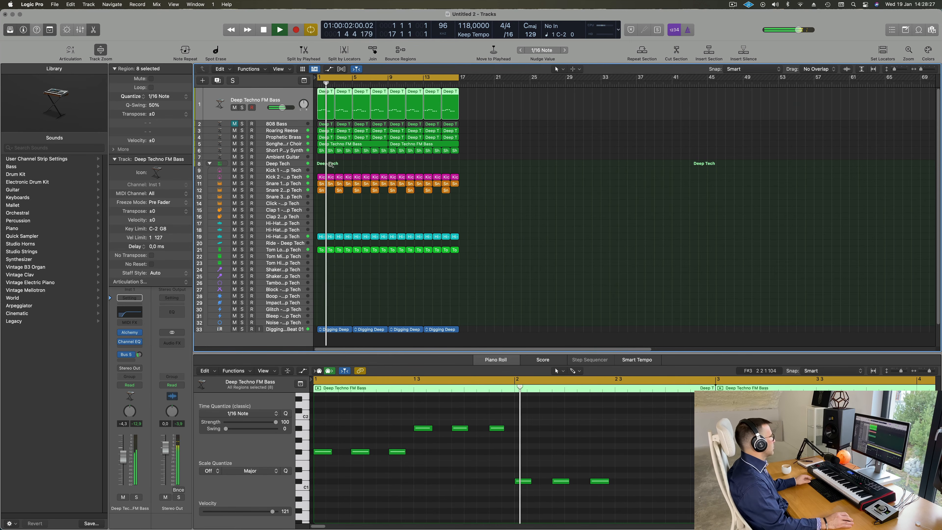
pyautogui.click(291, 151)
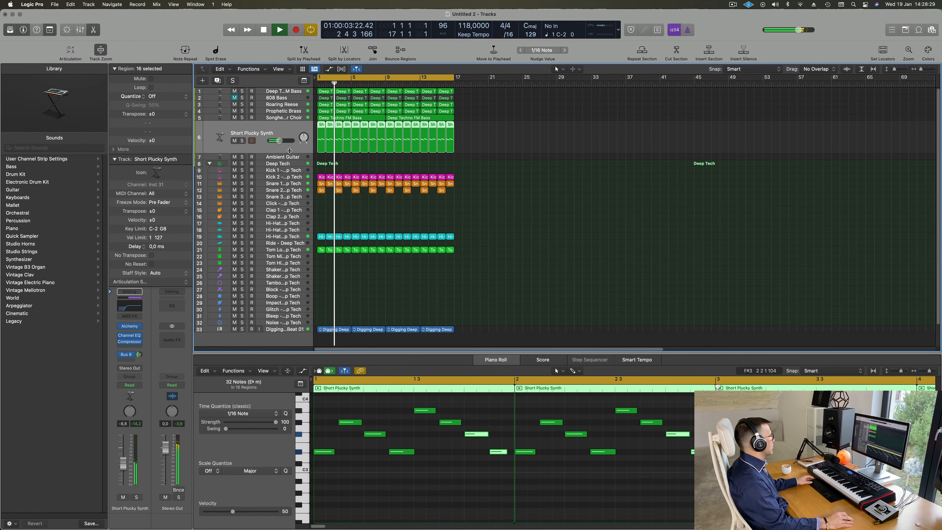
pyautogui.click(733, 5)
pyautogui.click(559, 112)
pyautogui.click(548, 114)
pyautogui.scroll(-3, 513, 140)
pyautogui.scroll(2, 513, 140)
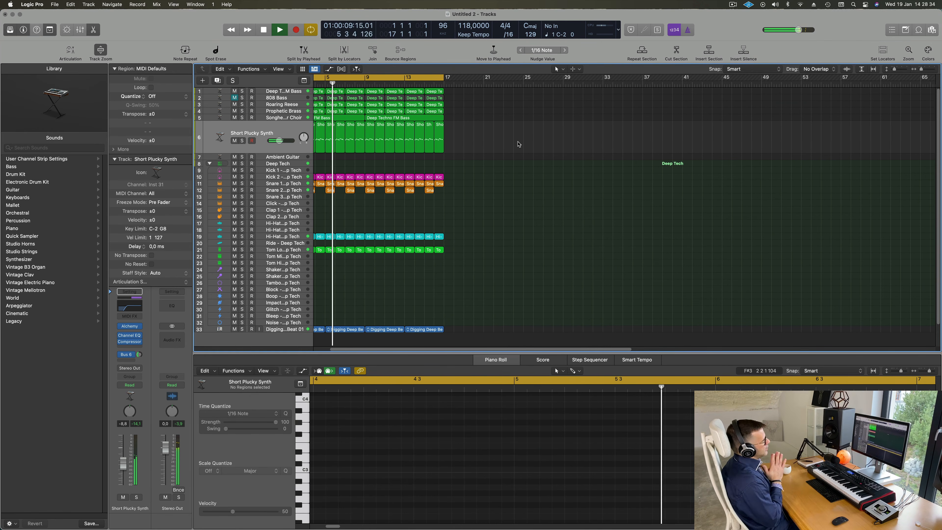